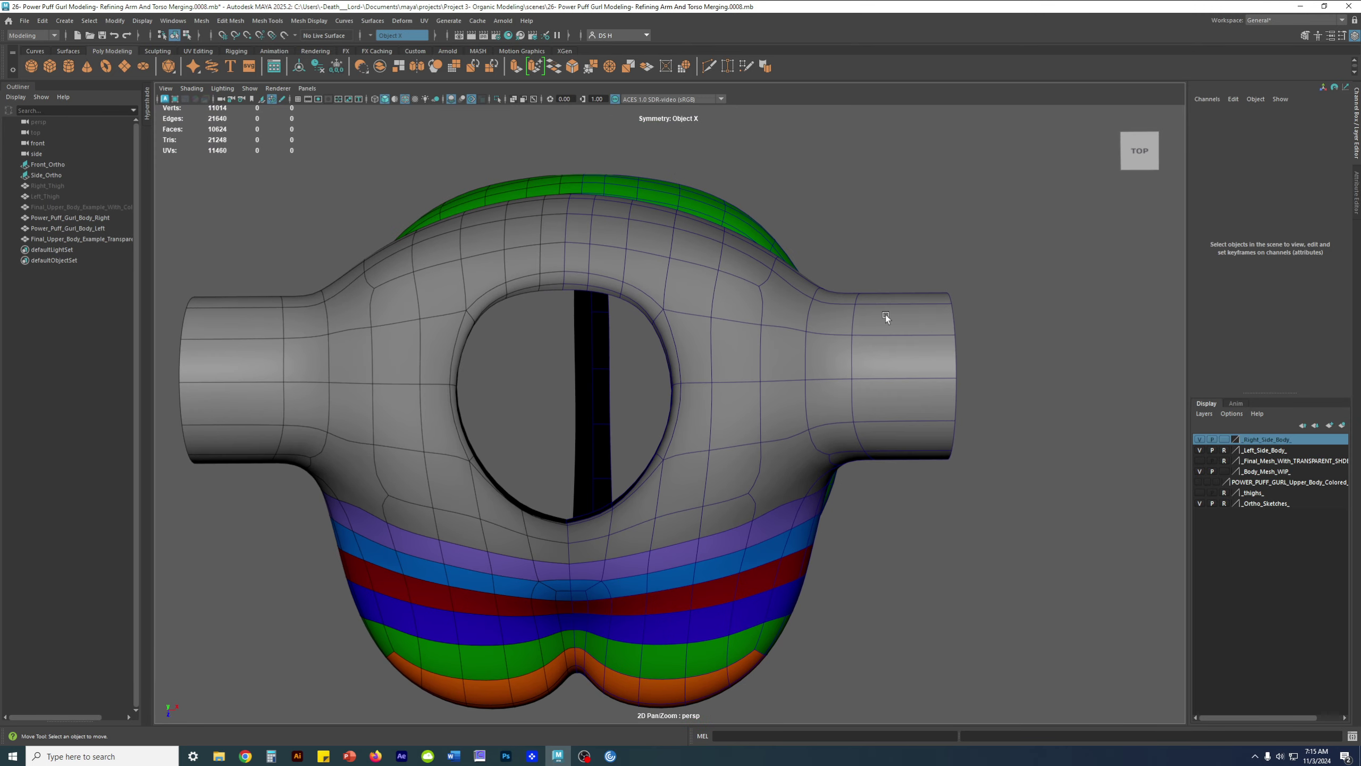
- Show the Power_Puff_Gurl_Body_Right mesh unsmoothed and delete its construction history
{"action": "left_click_drag", "start_coordinate": [853, 452], "coordinate": [572, 451], "text": "alt"}
{"action": "left_click", "coordinate": [572, 451]}
{"action": "left_click_drag", "start_coordinate": [745, 378], "coordinate": [587, 364], "text": "alt"}
{"action": "key", "text": "1"}
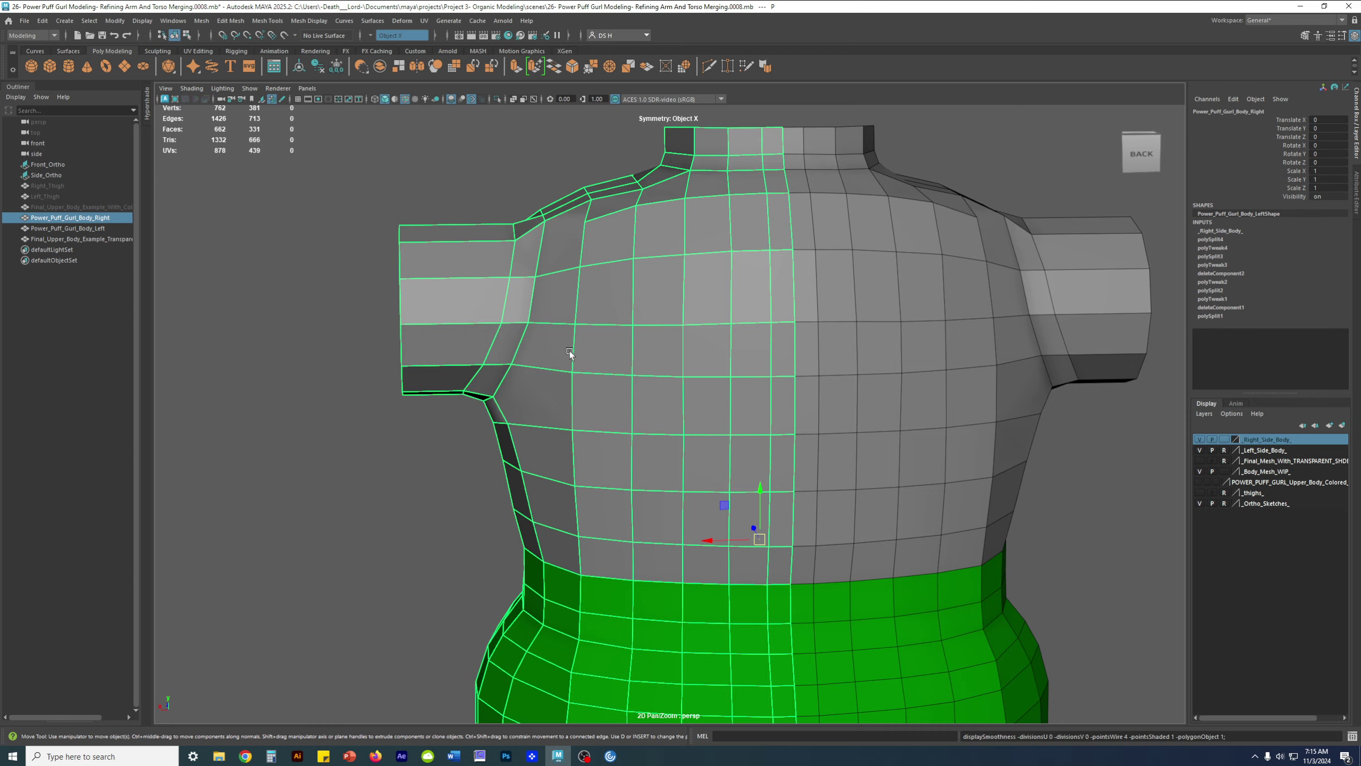
{"action": "left_click_drag", "start_coordinate": [523, 471], "coordinate": [722, 436], "text": "alt"}
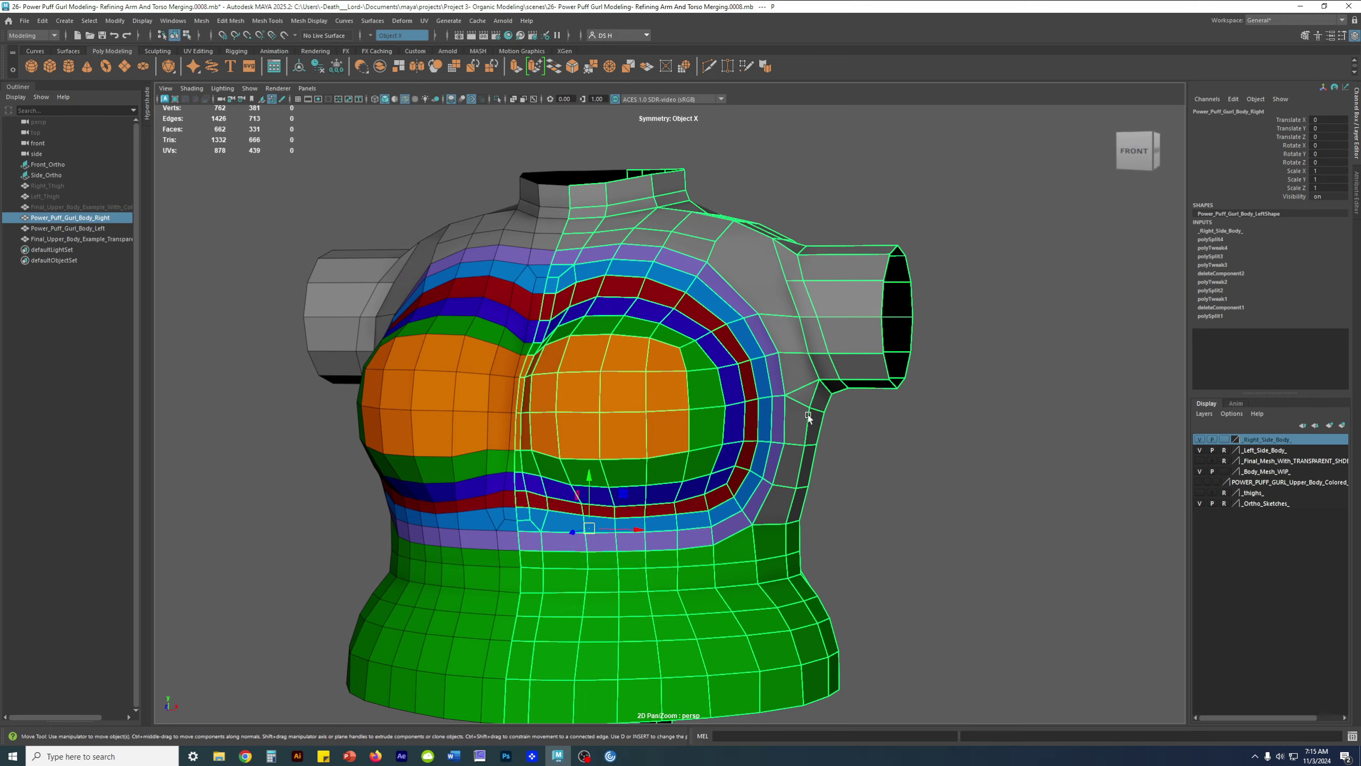
{"action": "key", "text": "alt+shift+d"}
- Start a Multi-Cut at the upper chest vertex bordering the large front shoulder face and turn symmetry off
{"action": "left_click_drag", "start_coordinate": [739, 268], "coordinate": [699, 276], "text": "alt"}
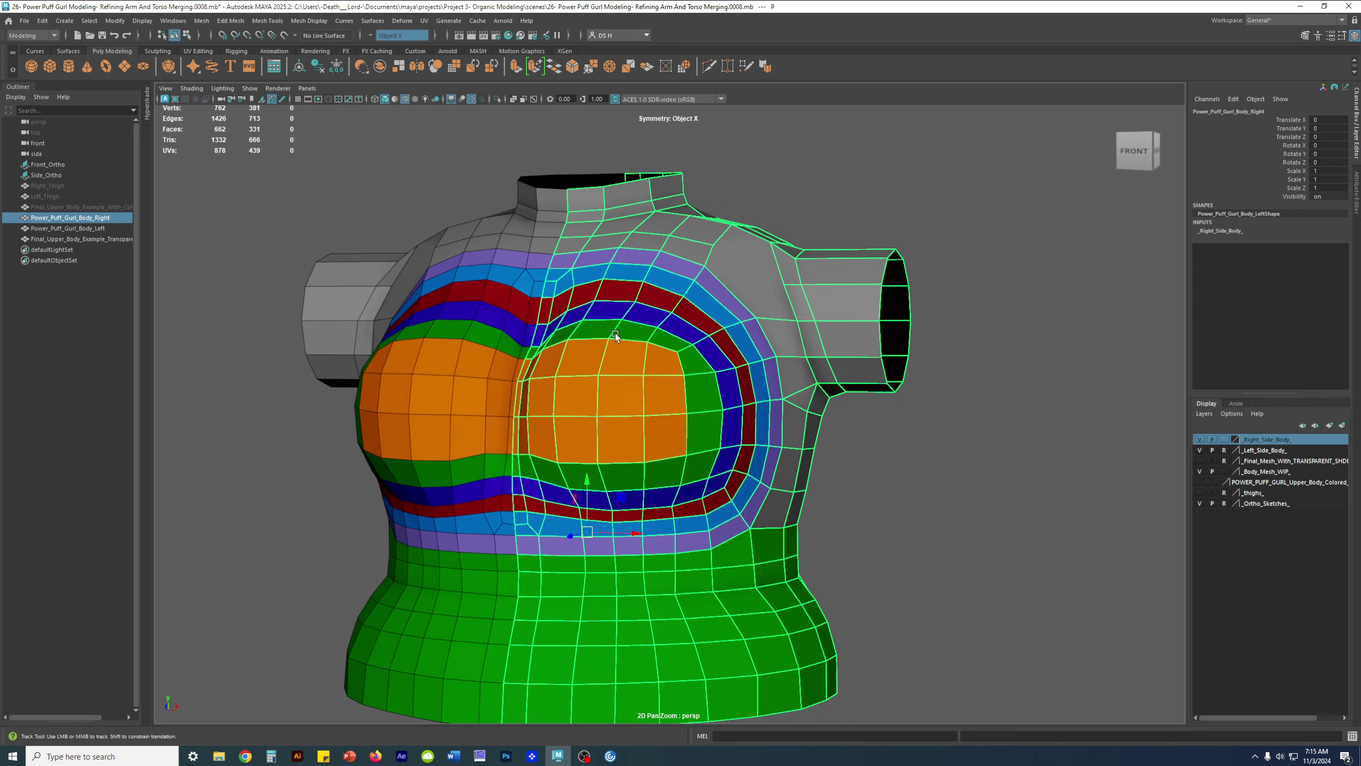
{"action": "middle_click_drag", "start_coordinate": [699, 278], "coordinate": [643, 370], "text": "alt"}
{"action": "right_click_drag", "start_coordinate": [659, 375], "coordinate": [801, 422], "text": "alt"}
{"action": "left_click_drag", "start_coordinate": [800, 422], "coordinate": [625, 288], "text": "alt"}
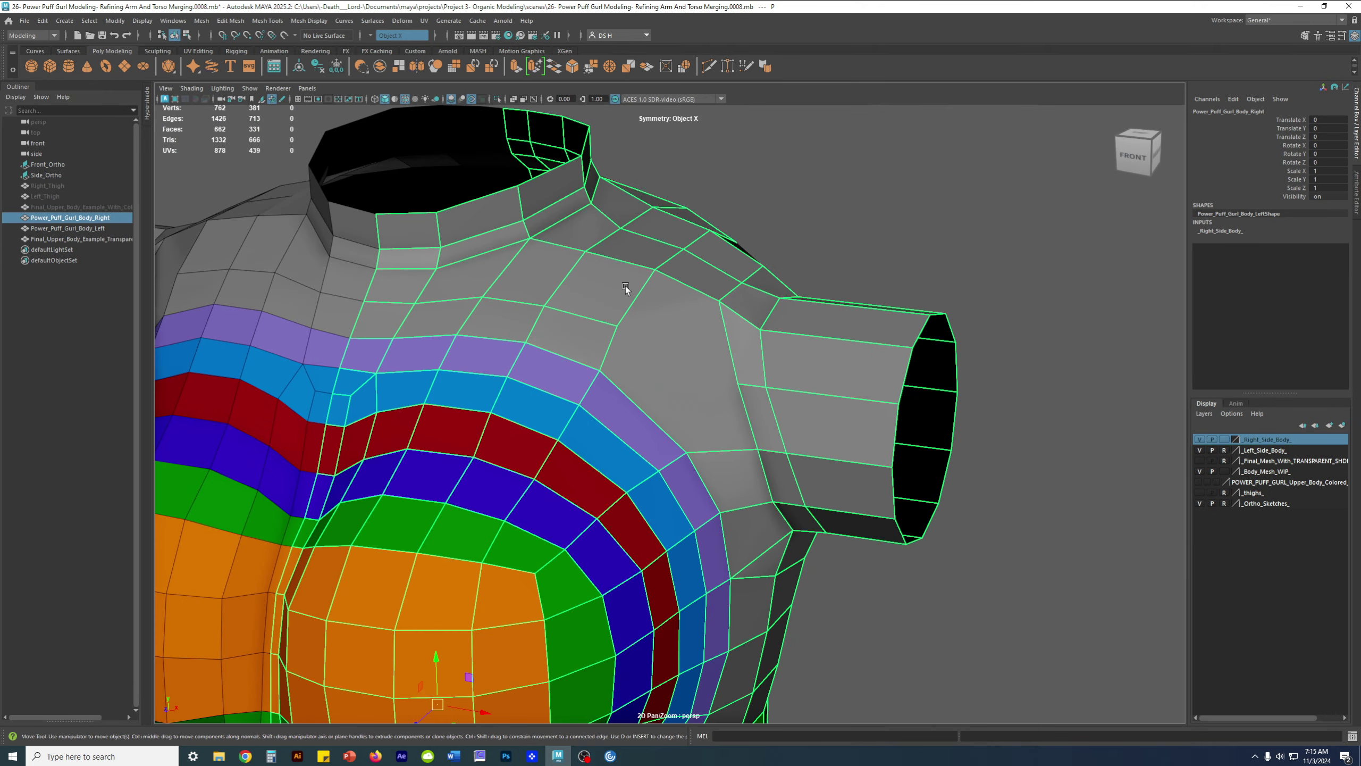
{"action": "right_click", "coordinate": [663, 301], "text": "shift"}
{"action": "right_click_drag", "start_coordinate": [664, 303], "coordinate": [545, 304], "text": "shift"}
{"action": "left_click_drag", "start_coordinate": [657, 376], "coordinate": [585, 358], "text": "alt"}
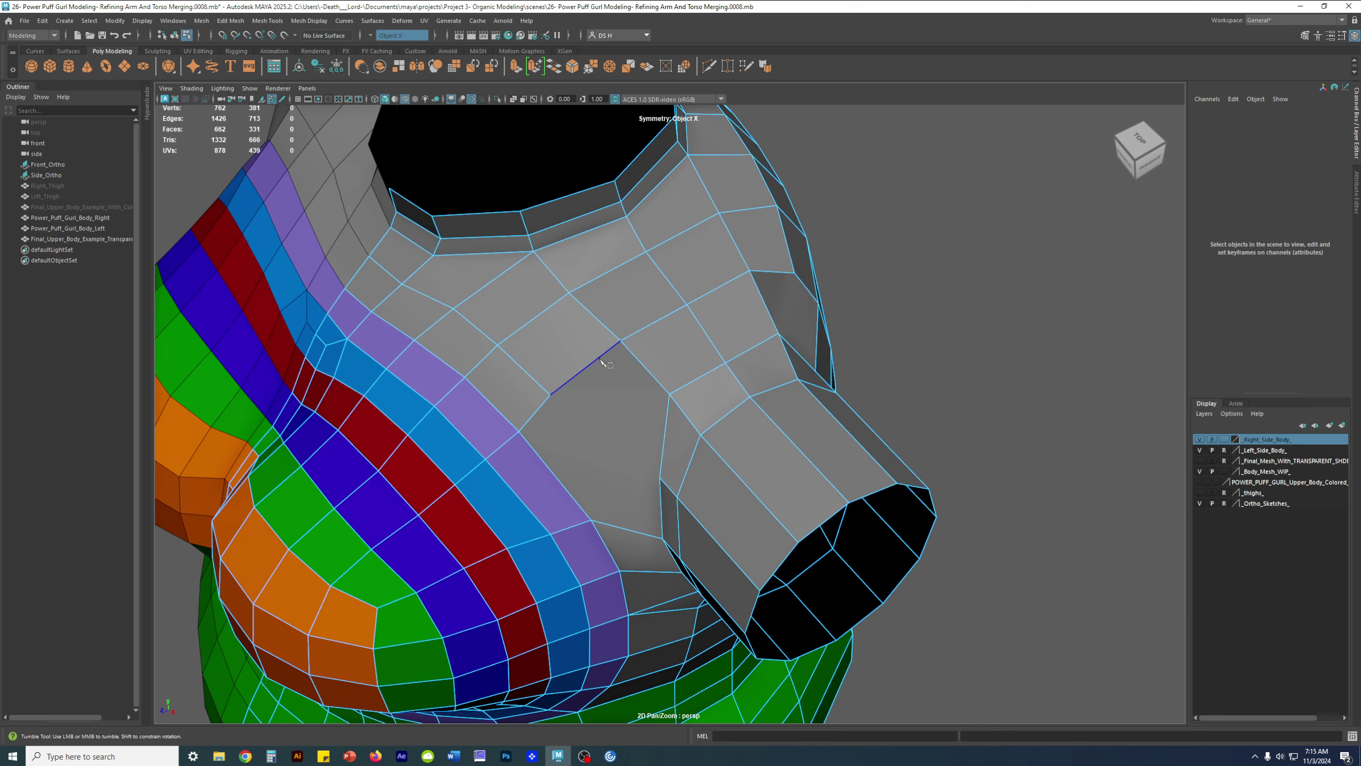
{"action": "left_click", "coordinate": [599, 358]}
{"action": "left_click_drag", "start_coordinate": [599, 357], "coordinate": [620, 324], "text": "alt"}
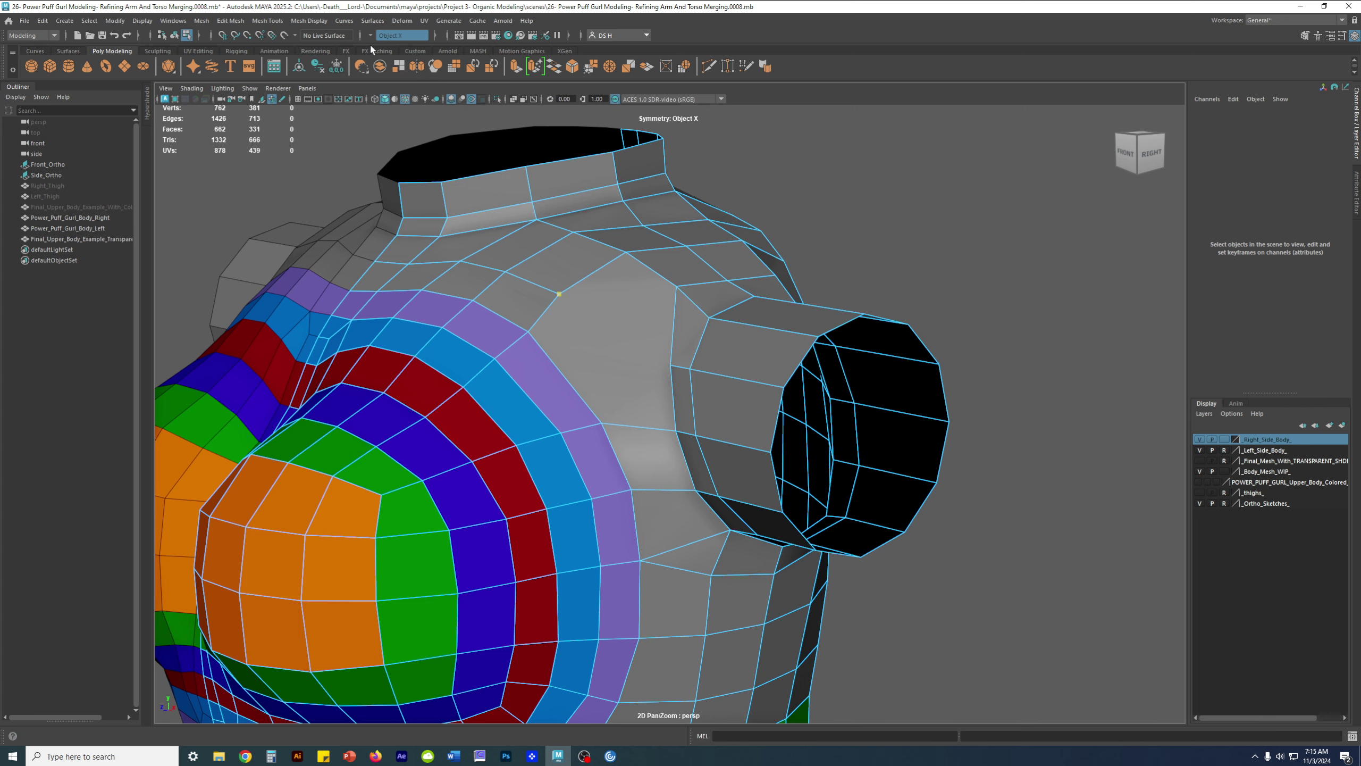
{"action": "left_click", "coordinate": [401, 35]}
{"action": "left_click", "coordinate": [388, 36]}
- Split the large front shoulder face through an interior point to its upper arm-side corner, forming a four-sided face
{"action": "left_click_drag", "start_coordinate": [657, 378], "coordinate": [611, 339], "text": "alt"}
{"action": "middle_click_drag", "start_coordinate": [611, 339], "coordinate": [684, 343], "text": "alt"}
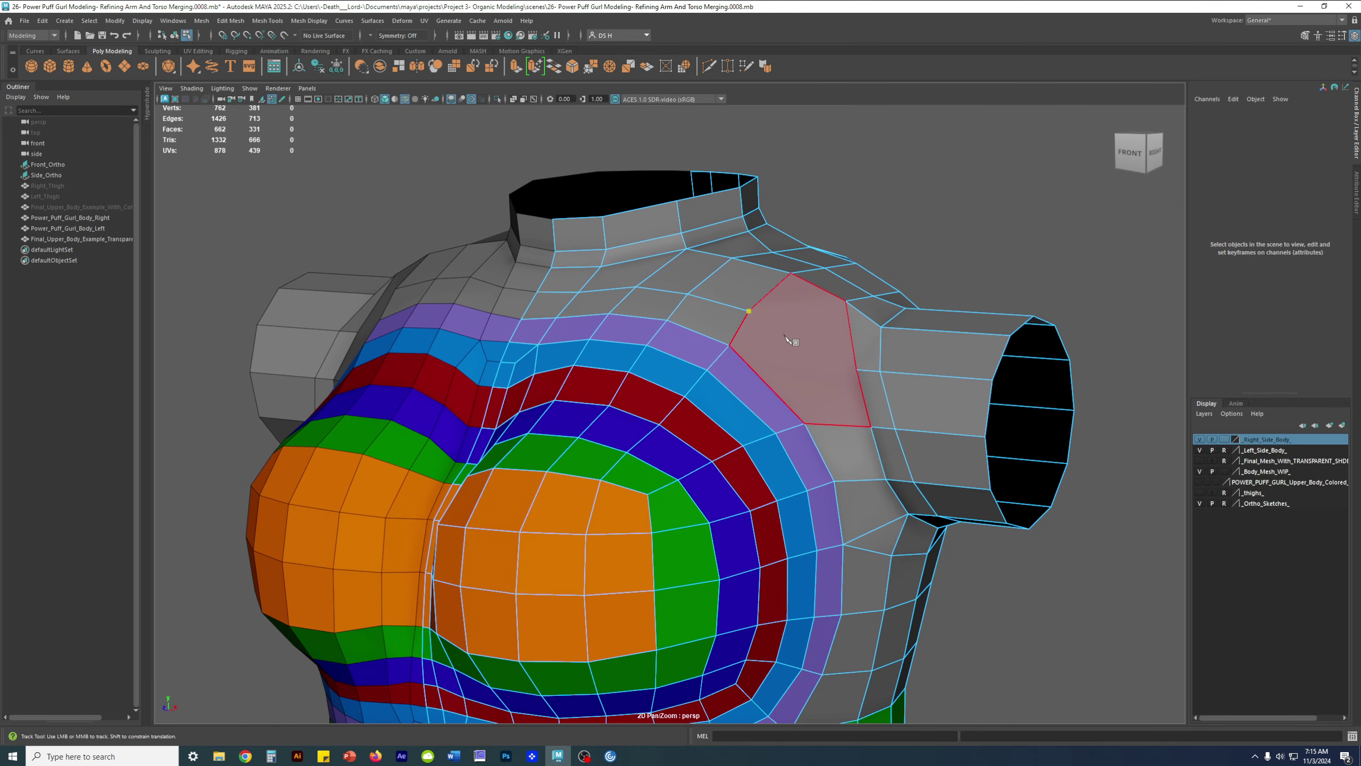
{"action": "left_click_drag", "start_coordinate": [766, 354], "coordinate": [680, 385], "text": "alt"}
{"action": "right_click_drag", "start_coordinate": [680, 385], "coordinate": [765, 393], "text": "alt"}
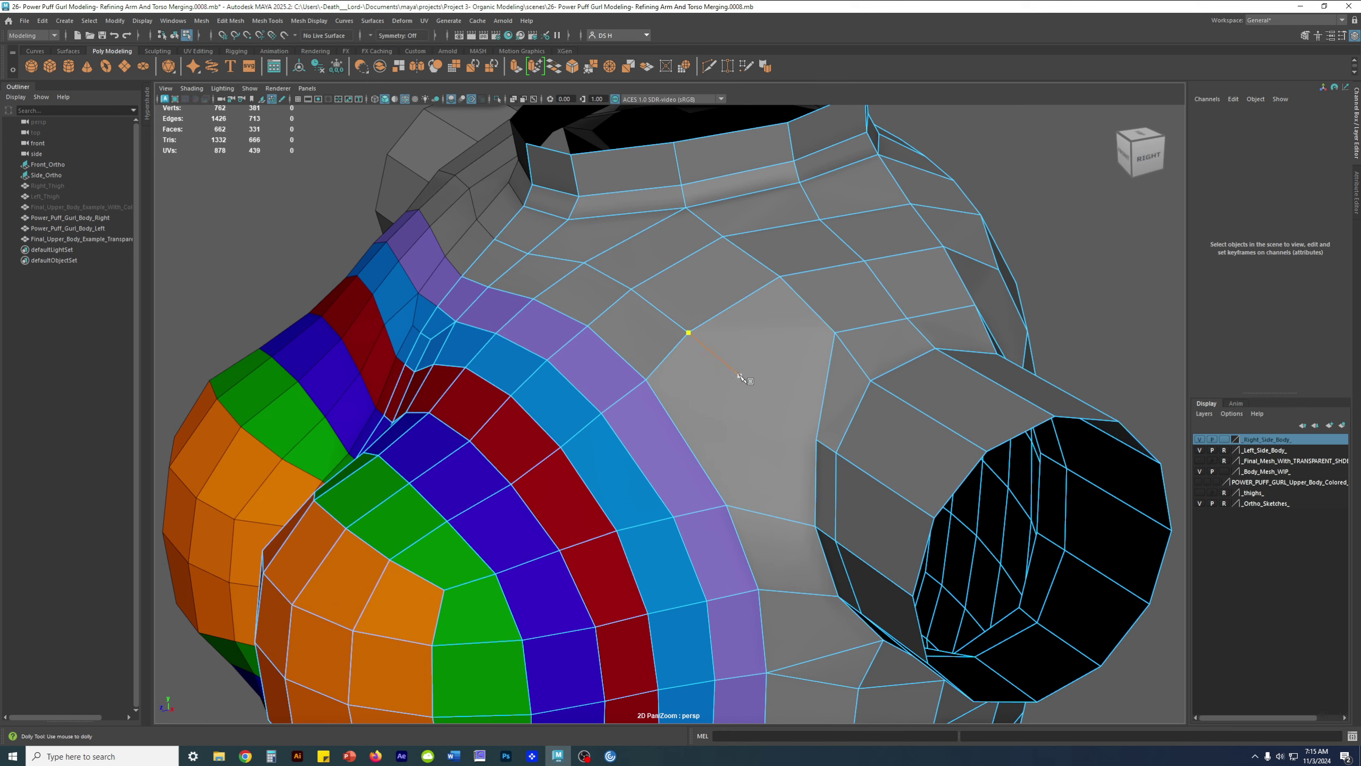
{"action": "mouse_move", "coordinate": [815, 377]}
{"action": "left_mouse_down", "text": "alt"}
{"action": "mouse_move", "coordinate": [936, 343]}
{"action": "mouse_move", "coordinate": [841, 374]}
{"action": "left_mouse_up", "text": "alt"}
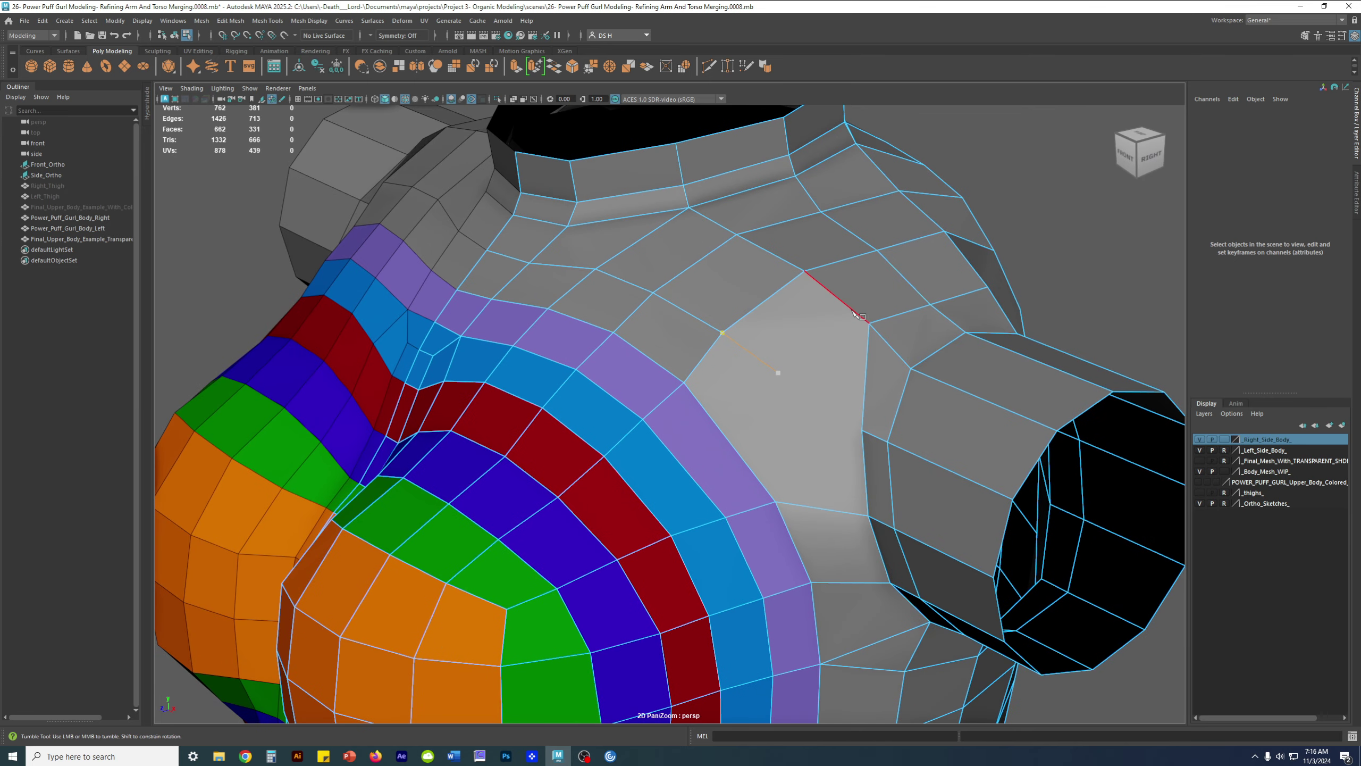
{"action": "key", "text": "Return"}
{"action": "left_click_drag", "start_coordinate": [770, 354], "coordinate": [788, 317], "text": "alt"}
{"action": "left_click_drag", "start_coordinate": [677, 347], "coordinate": [624, 289], "text": "alt"}
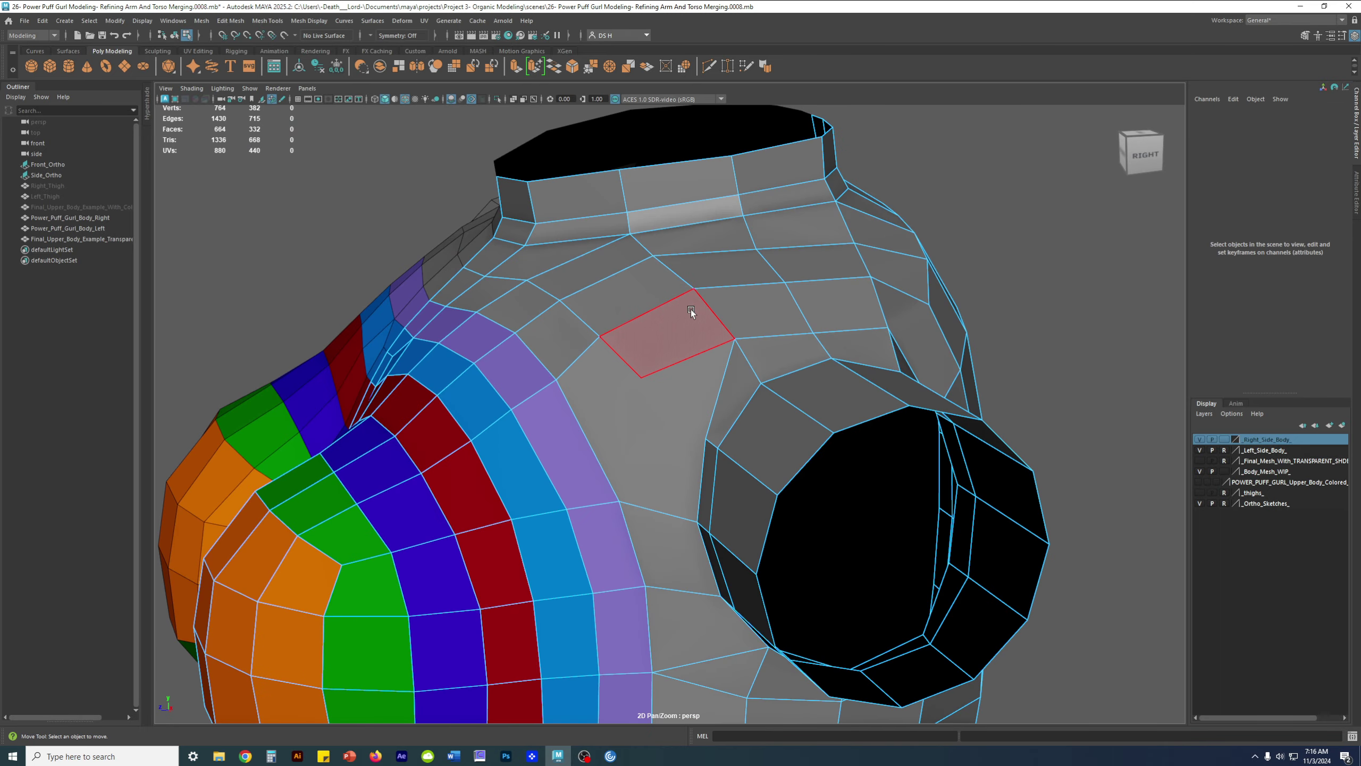
- Check the new four-sided shoulder face and slightly raise the two upper chest vertices leading to it
{"action": "left_click", "coordinate": [557, 380]}
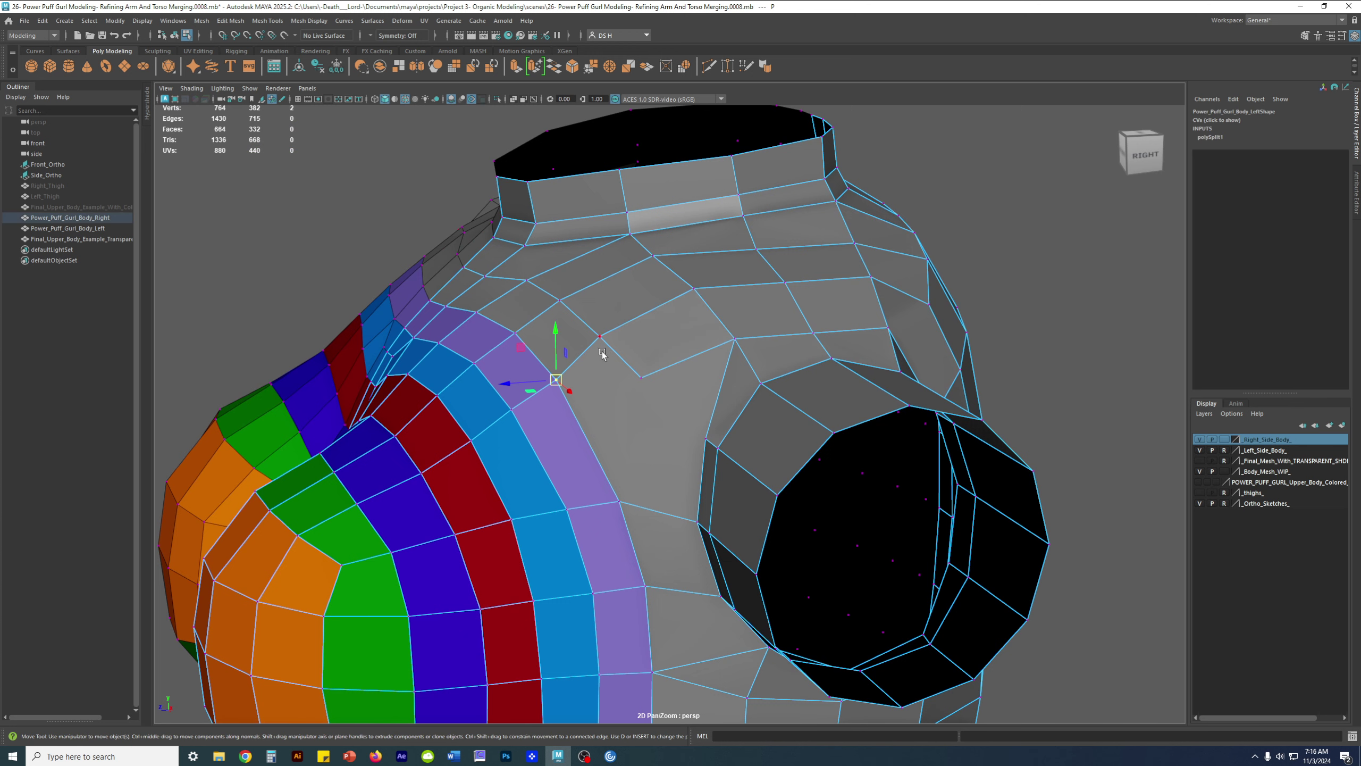
{"action": "key", "text": "F11"}
{"action": "left_click", "coordinate": [683, 328]}
{"action": "left_click_drag", "start_coordinate": [696, 349], "coordinate": [778, 362], "text": "alt"}
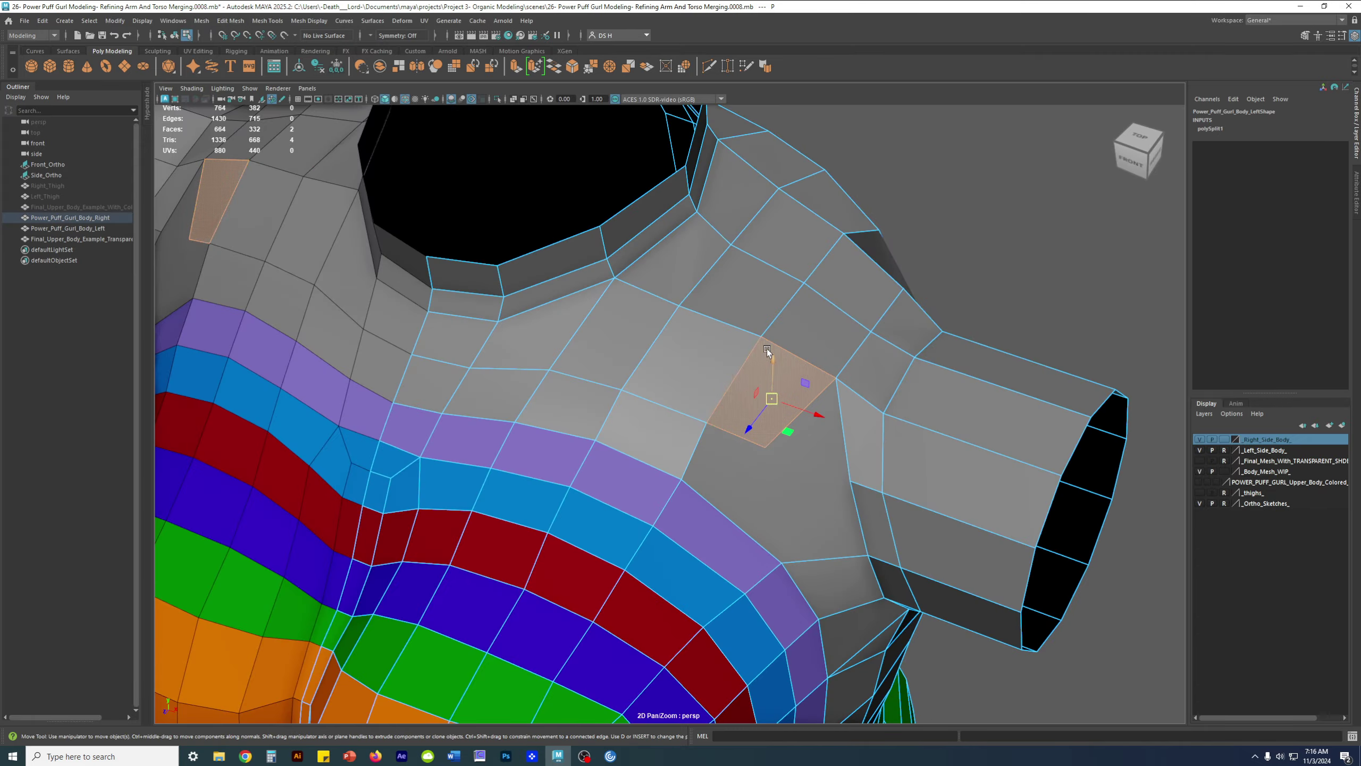
{"action": "left_click_drag", "start_coordinate": [838, 409], "coordinate": [731, 396], "text": "alt"}
{"action": "key", "text": "F9"}
{"action": "left_click_drag", "start_coordinate": [766, 341], "coordinate": [769, 281], "text": "alt"}
{"action": "left_click", "coordinate": [770, 329]}
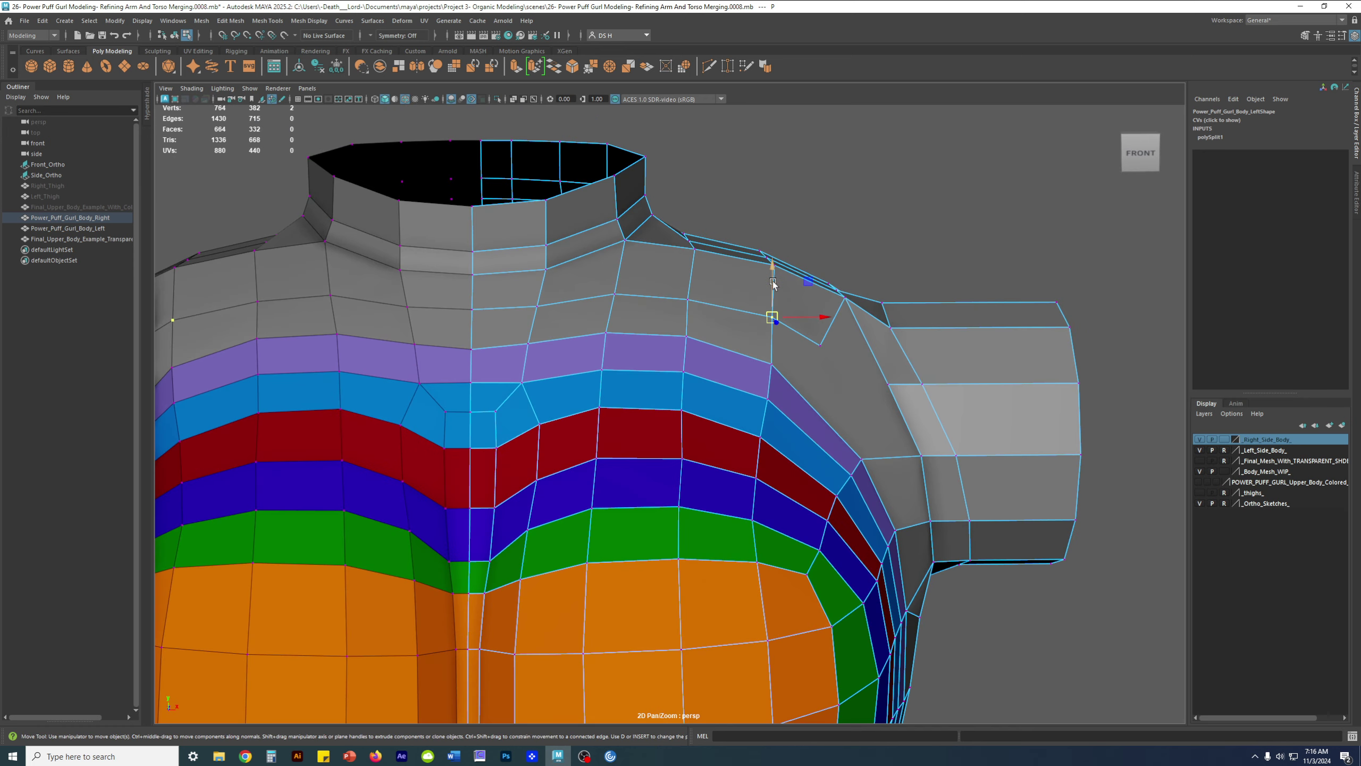
{"action": "left_click", "coordinate": [687, 290]}
{"action": "left_click_drag", "start_coordinate": [687, 290], "coordinate": [691, 259]}
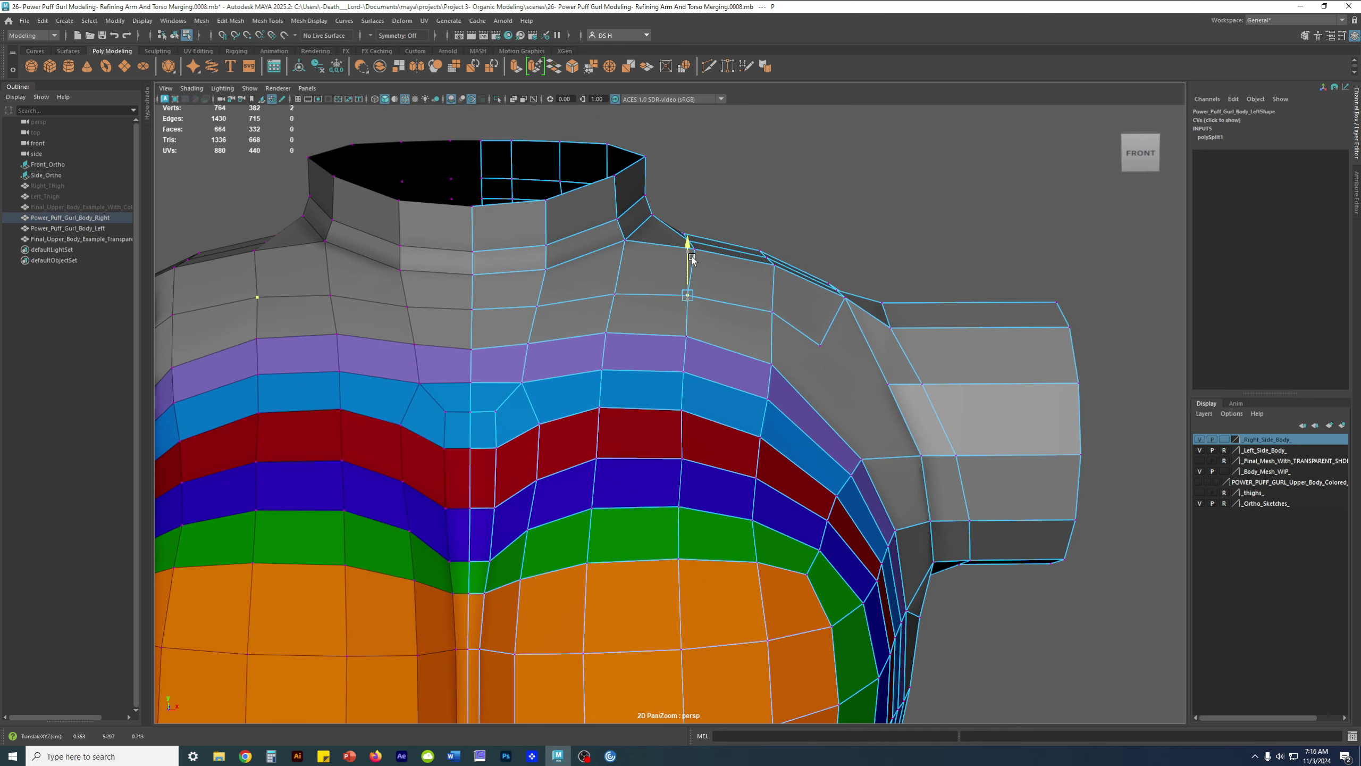
- Adjust vertices on the upper chest, the purple strip's outer edge and the border between the dark red and blue strips
{"action": "left_click_drag", "start_coordinate": [824, 326], "coordinate": [598, 461], "text": "alt"}
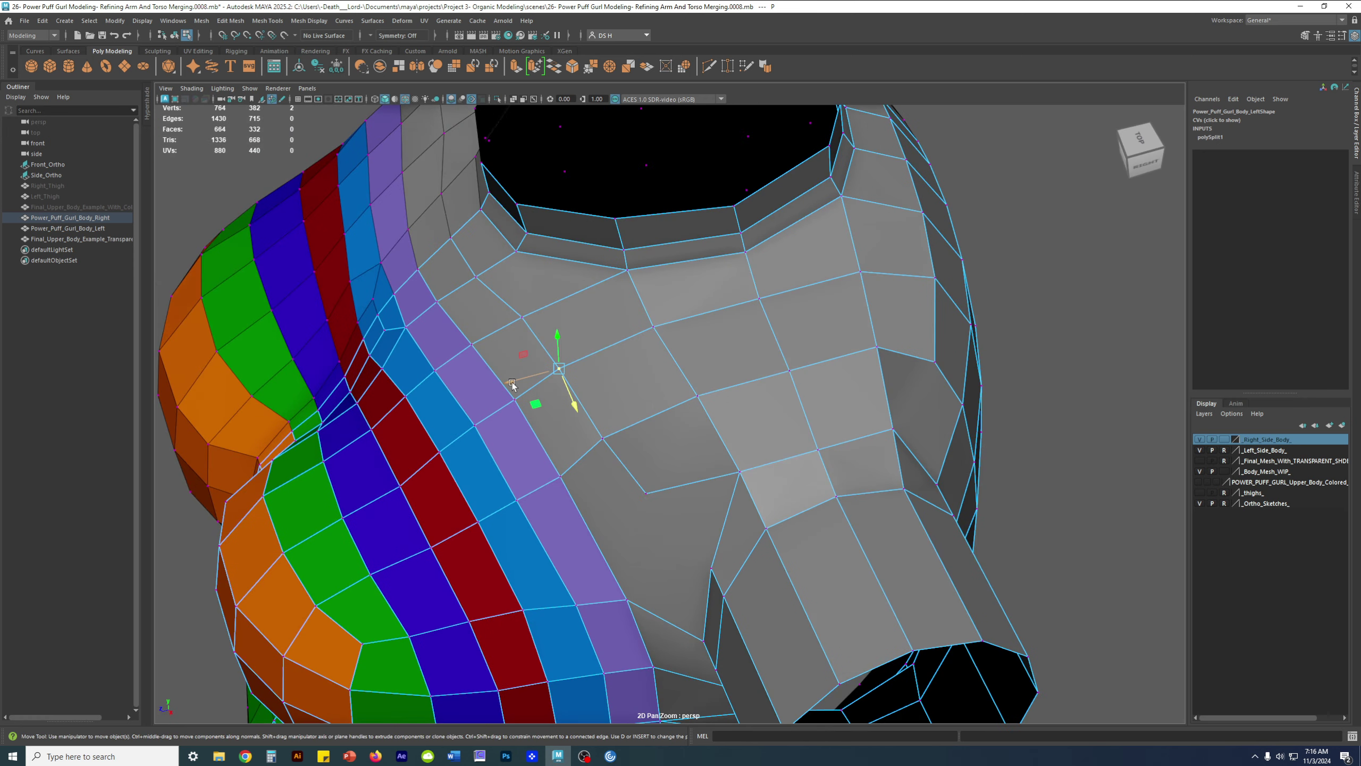
{"action": "left_click_drag", "start_coordinate": [516, 380], "coordinate": [595, 301], "text": "alt"}
{"action": "middle_click_drag", "start_coordinate": [595, 301], "coordinate": [613, 294]}
{"action": "left_click", "coordinate": [559, 345]}
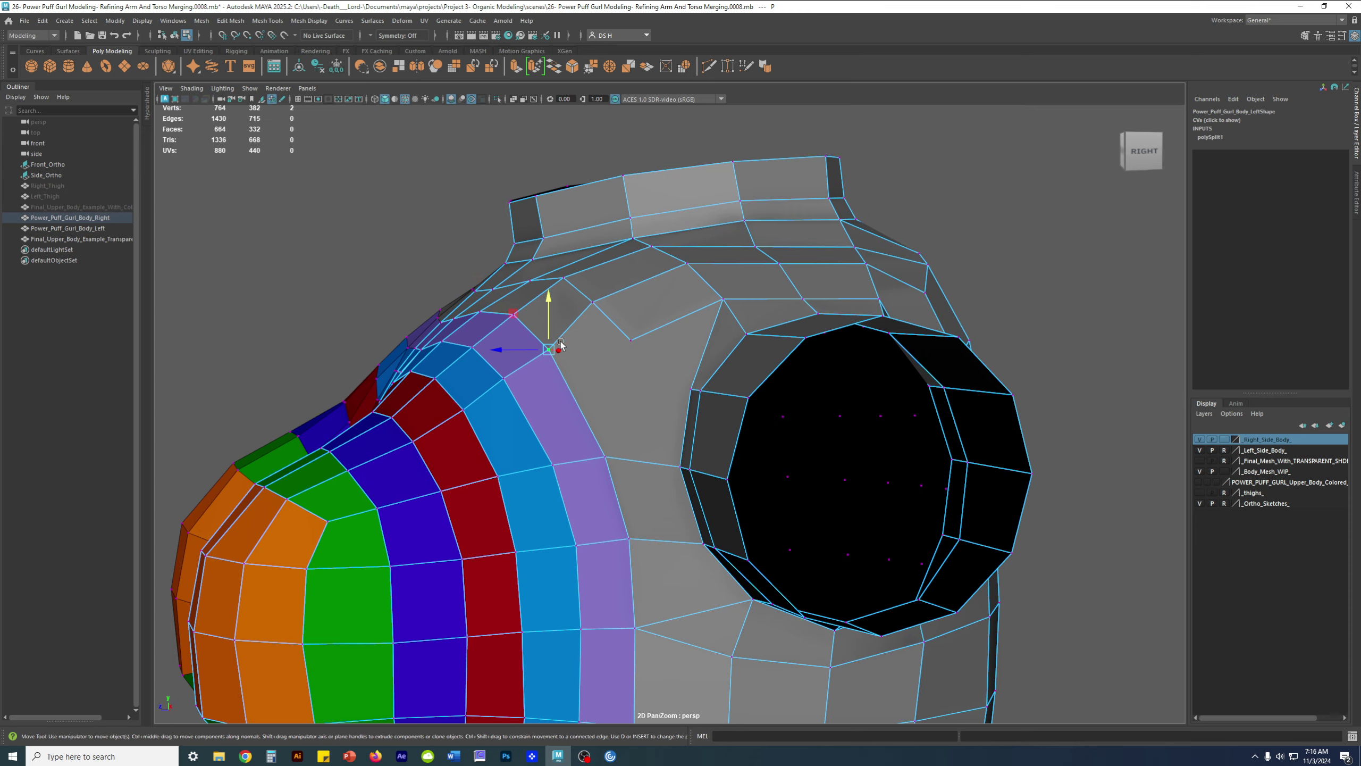
{"action": "left_click_drag", "start_coordinate": [605, 300], "coordinate": [711, 380], "text": "alt"}
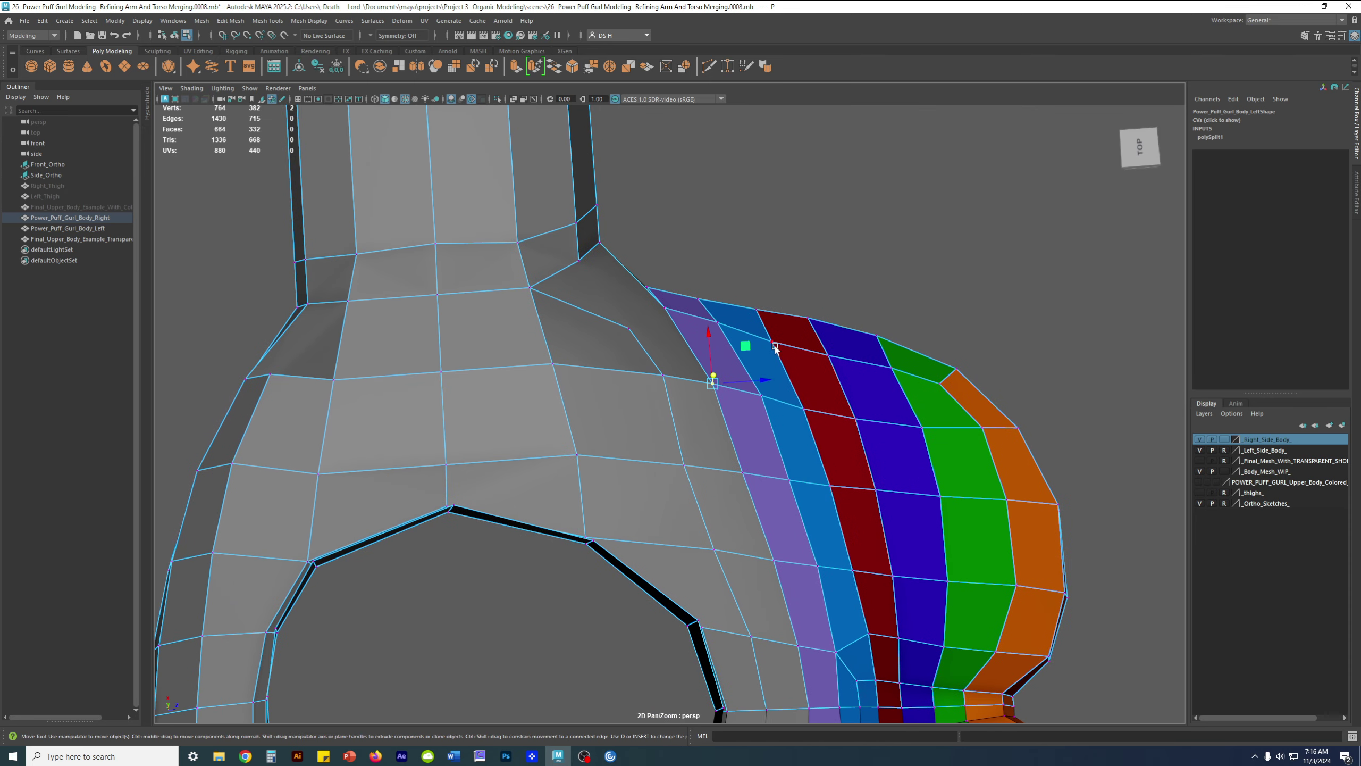
{"action": "left_click", "coordinate": [813, 332]}
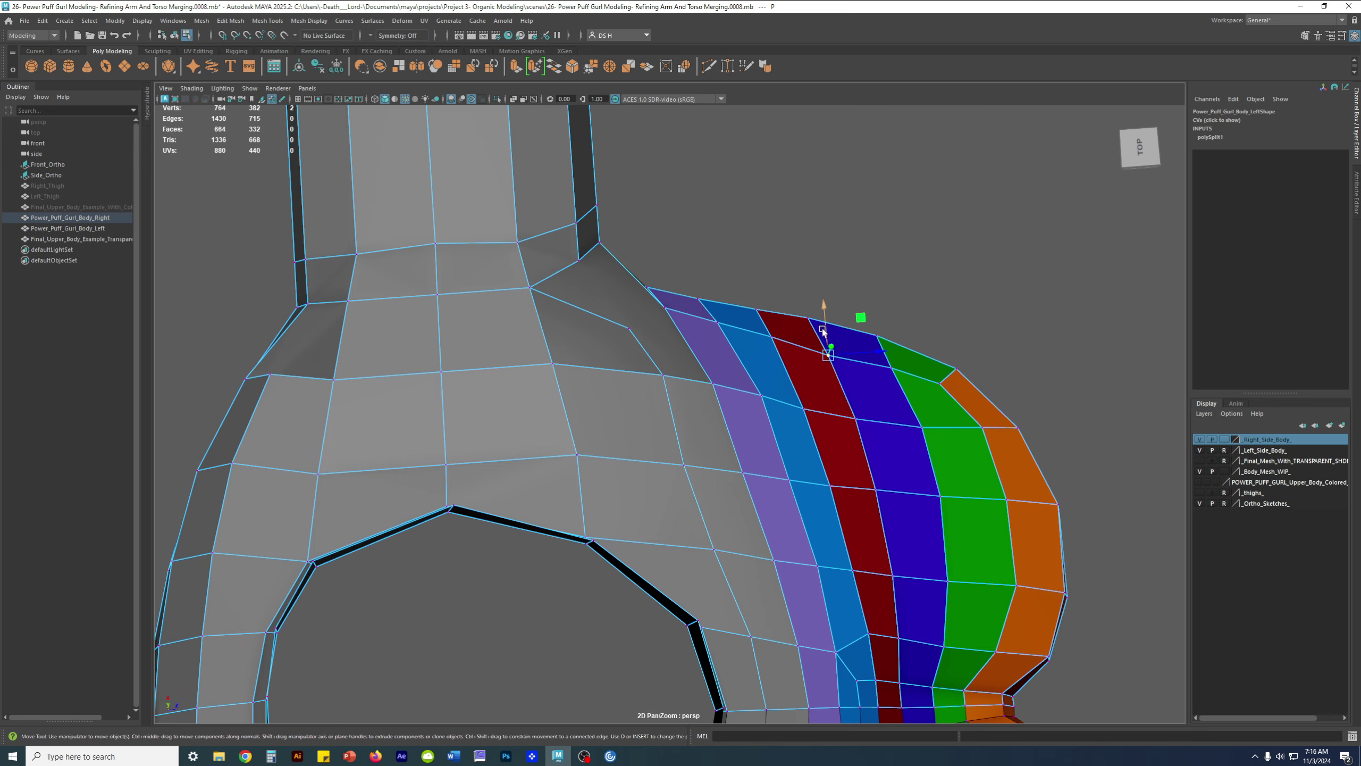
{"action": "left_click_drag", "start_coordinate": [688, 306], "coordinate": [741, 270], "text": "alt"}
{"action": "scroll", "coordinate": [744, 404], "scroll_direction": "down", "scroll_amount": 5}
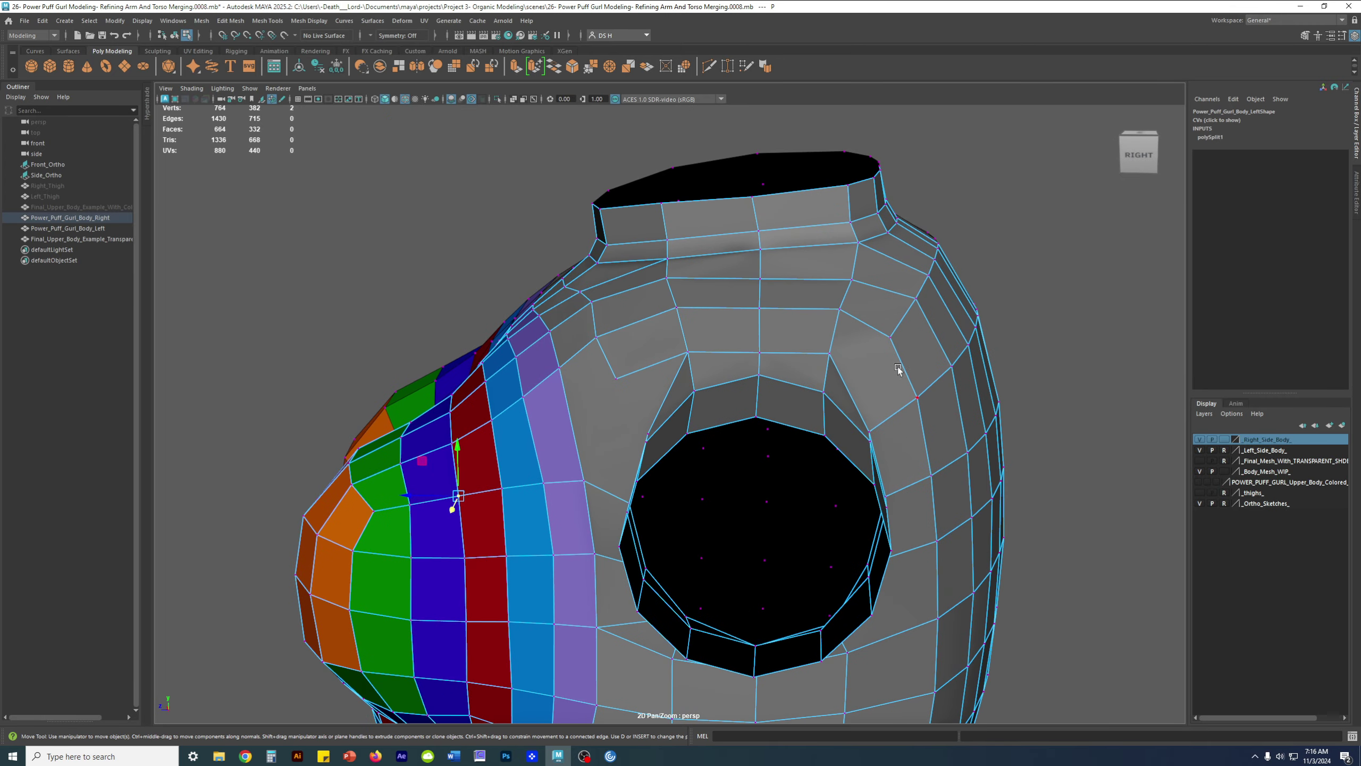
- Examine the rows of faces running over the shoulder between the neck base and the arm opening
{"action": "left_click_drag", "start_coordinate": [777, 229], "coordinate": [802, 251], "text": "alt"}
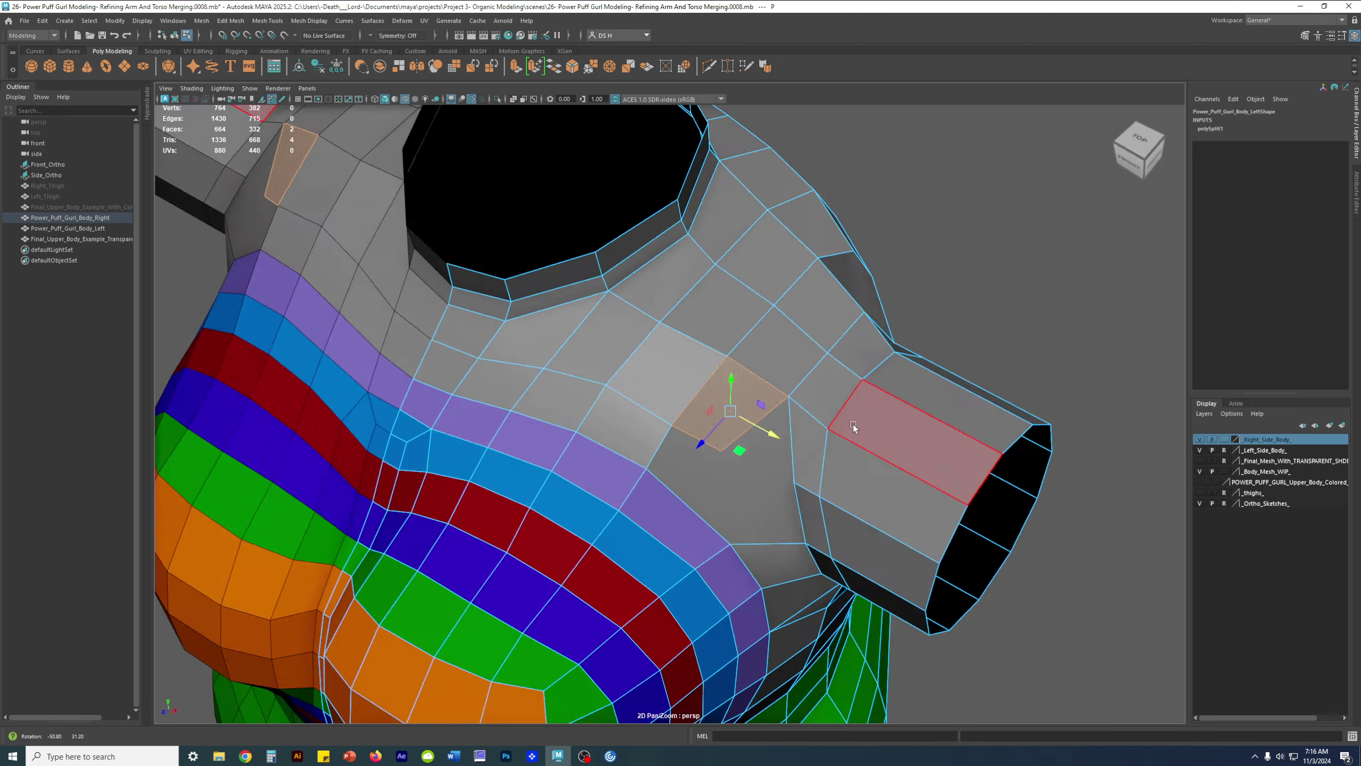
{"action": "left_click_drag", "start_coordinate": [854, 426], "coordinate": [737, 275], "text": "alt"}
{"action": "left_click", "coordinate": [761, 260]}
{"action": "left_click", "coordinate": [730, 290], "text": "shift"}
{"action": "left_click", "coordinate": [789, 285], "text": "shift"}
{"action": "left_click", "coordinate": [780, 312], "text": "shift"}
{"action": "left_click", "coordinate": [743, 281]}
{"action": "left_click", "coordinate": [805, 280], "text": "shift"}
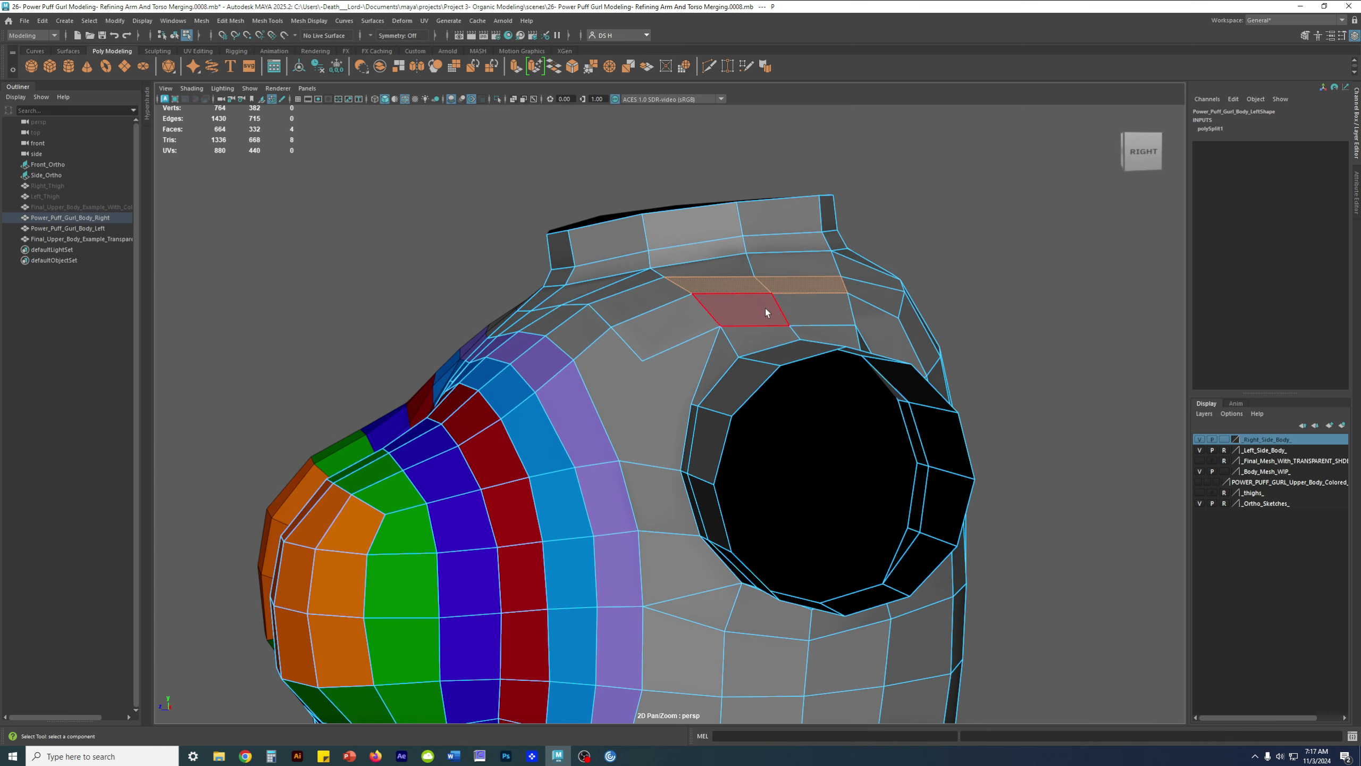
{"action": "left_click", "coordinate": [735, 312]}
{"action": "left_click", "coordinate": [817, 311], "text": "shift"}
{"action": "left_click", "coordinate": [776, 312], "text": "ctrl"}
{"action": "left_click", "coordinate": [822, 315], "text": "ctrl"}
- Examine the horizontal edge rows crossing the top of the shoulder above the arm opening
{"action": "double_click", "coordinate": [837, 323]}
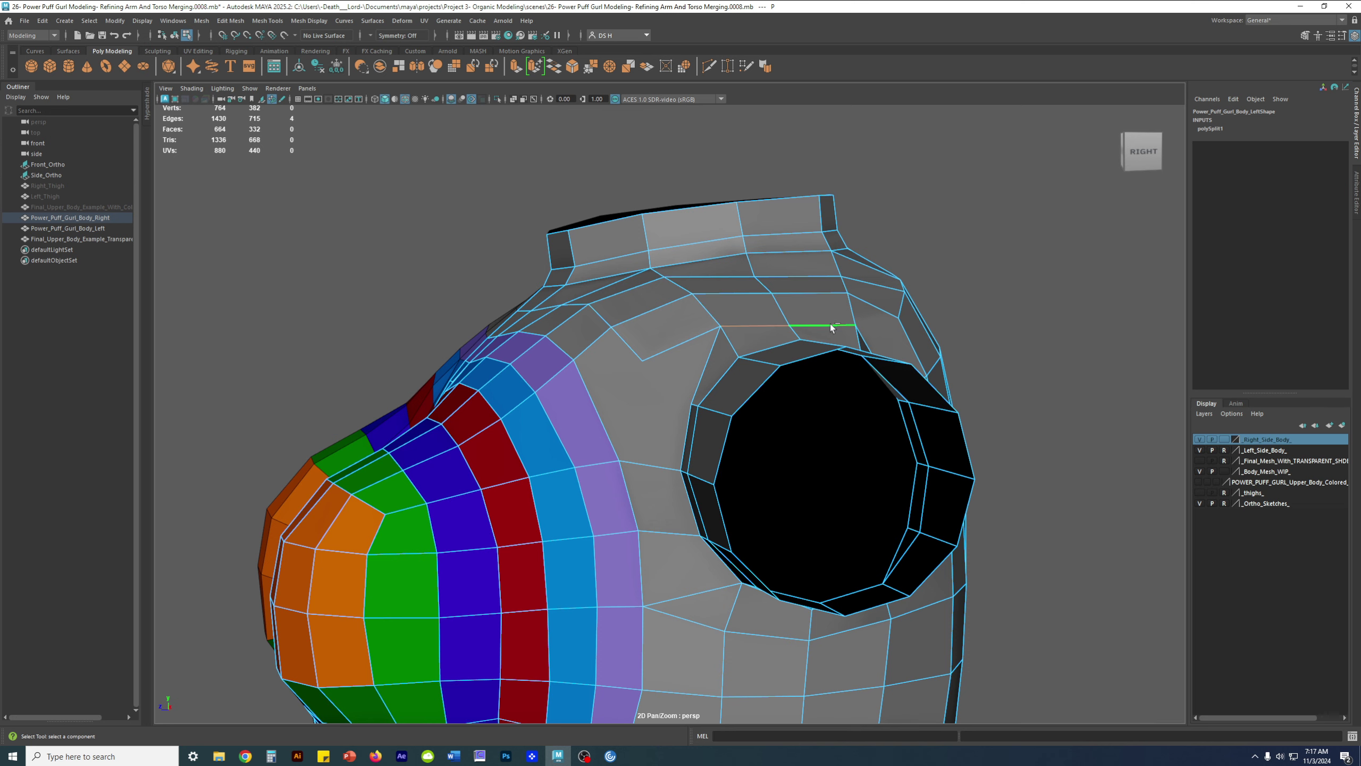
{"action": "scroll", "coordinate": [793, 326], "scroll_direction": "down", "scroll_amount": 3}
{"action": "mouse_move", "coordinate": [715, 331]}
{"action": "left_mouse_down", "text": "alt"}
{"action": "mouse_move", "coordinate": [877, 335]}
{"action": "mouse_move", "coordinate": [784, 355]}
{"action": "mouse_move", "coordinate": [788, 306]}
{"action": "mouse_move", "coordinate": [735, 328]}
{"action": "left_mouse_up", "text": "alt"}
{"action": "left_click", "coordinate": [802, 313]}
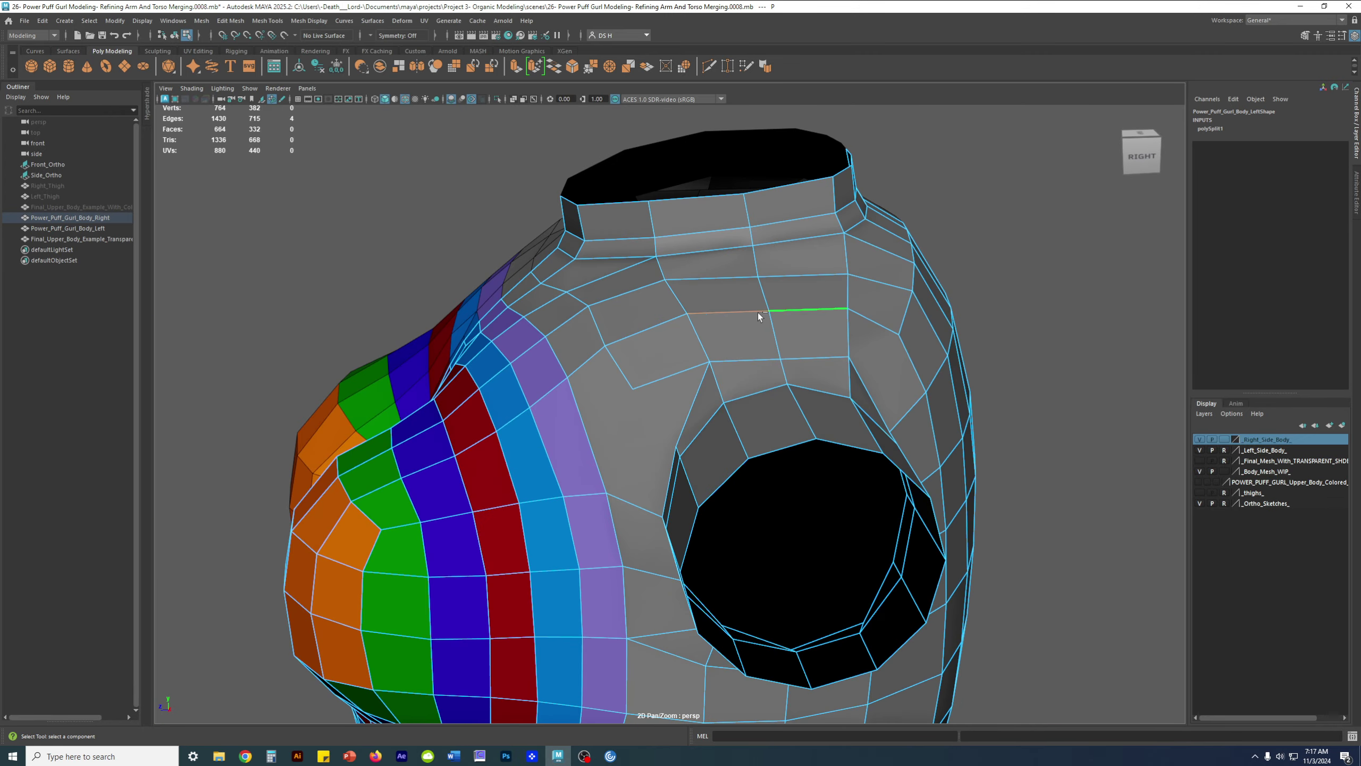
{"action": "left_click_drag", "start_coordinate": [698, 319], "coordinate": [755, 352], "text": "alt"}
{"action": "left_click_drag", "start_coordinate": [730, 305], "coordinate": [775, 289], "text": "alt"}
- Inspect the purple strip's outer vertices where they border the large open face in front of the arm
{"action": "key", "text": "F9"}
{"action": "left_click_drag", "start_coordinate": [788, 354], "coordinate": [724, 378], "text": "alt"}
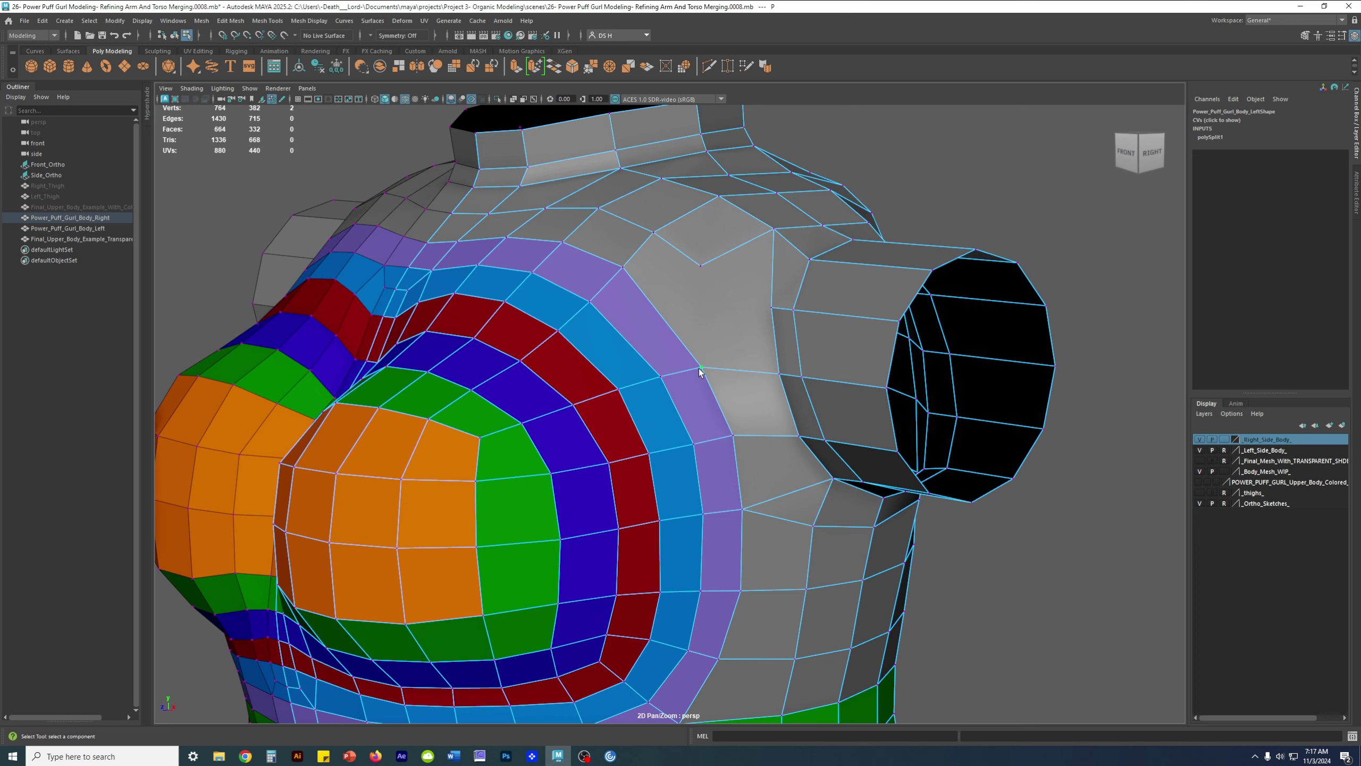
{"action": "left_click", "coordinate": [699, 367]}
{"action": "key", "text": "w"}
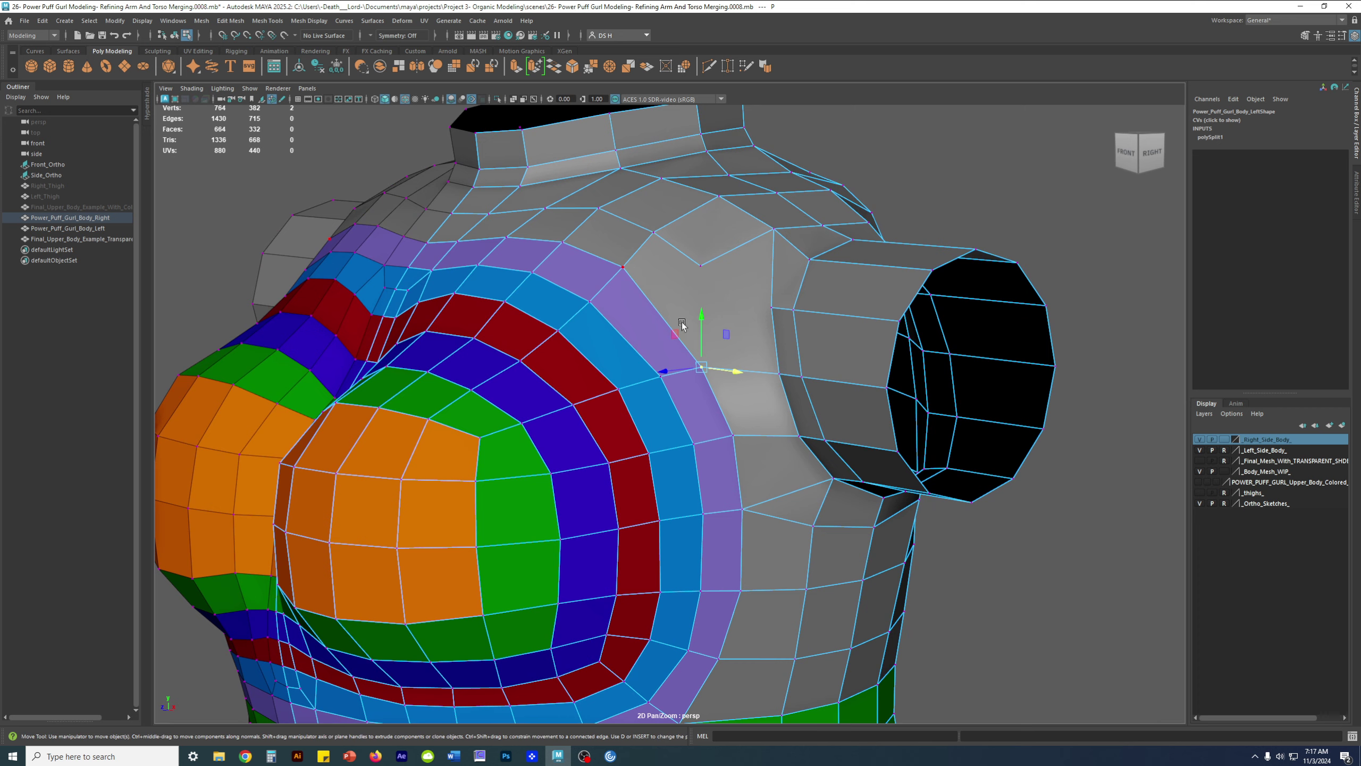
{"action": "left_click_drag", "start_coordinate": [698, 341], "coordinate": [819, 294], "text": "alt"}
{"action": "mouse_move", "coordinate": [819, 353]}
{"action": "left_mouse_down", "text": "alt"}
{"action": "mouse_move", "coordinate": [817, 332]}
{"action": "mouse_move", "coordinate": [623, 343]}
{"action": "mouse_move", "coordinate": [766, 343]}
{"action": "left_mouse_up", "text": "alt"}
{"action": "right_click_drag", "start_coordinate": [592, 347], "coordinate": [589, 380], "text": "alt"}
- Return to object mode, turn on the POWER_PUFF_GURL_Upper_Body_Colored layer and unhide the Final_Upper_Body_Example_With_Color_Strips mesh
{"action": "right_click_drag", "start_coordinate": [589, 380], "coordinate": [892, 185]}
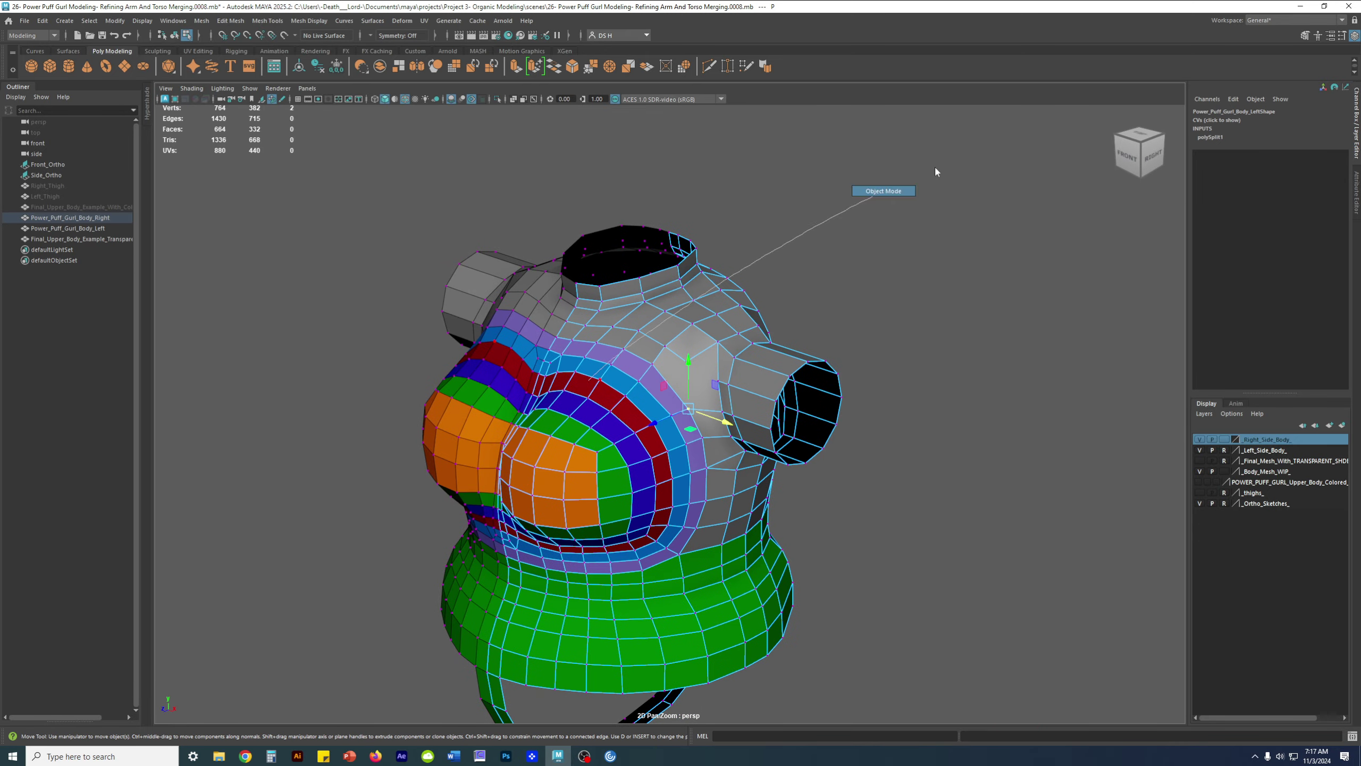
{"action": "left_click", "coordinate": [986, 419]}
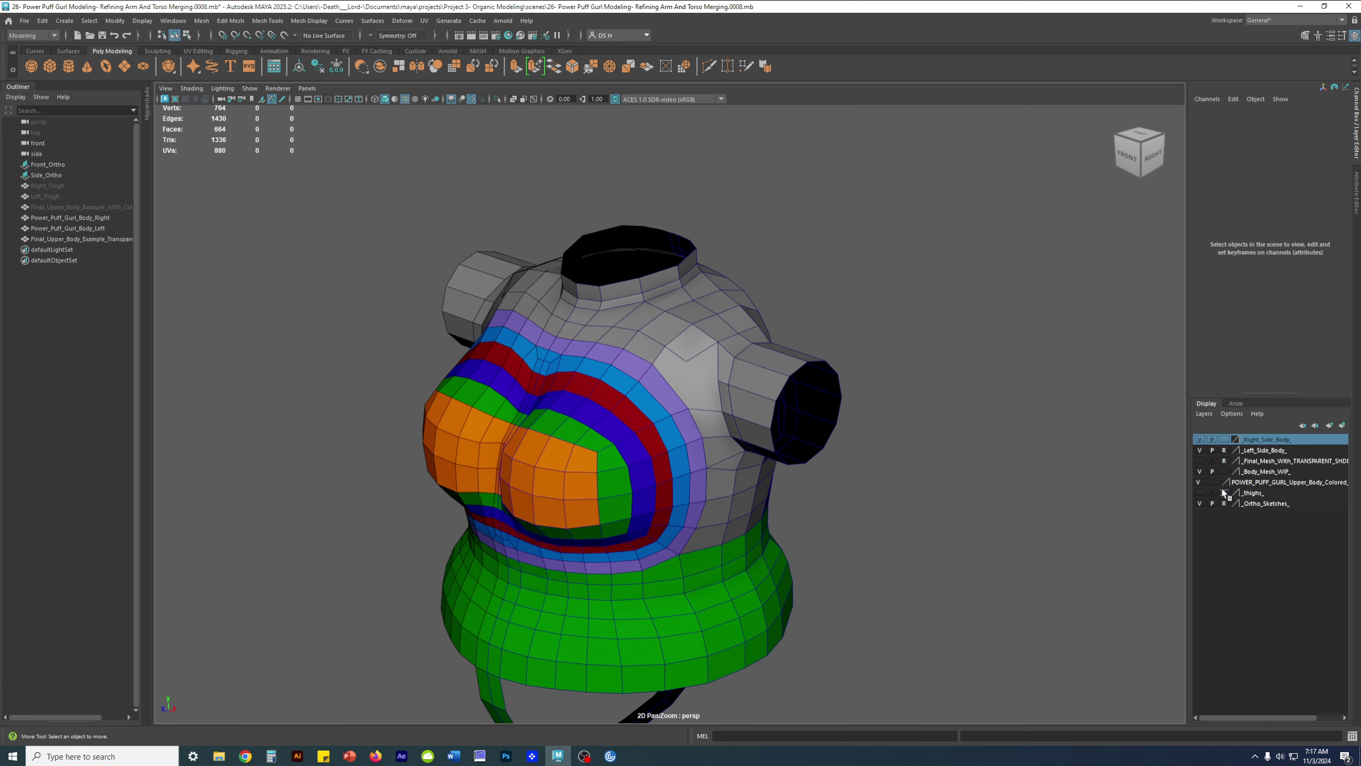
{"action": "left_click", "coordinate": [1244, 484]}
{"action": "right_click_drag", "start_coordinate": [965, 457], "coordinate": [610, 435], "text": "alt"}
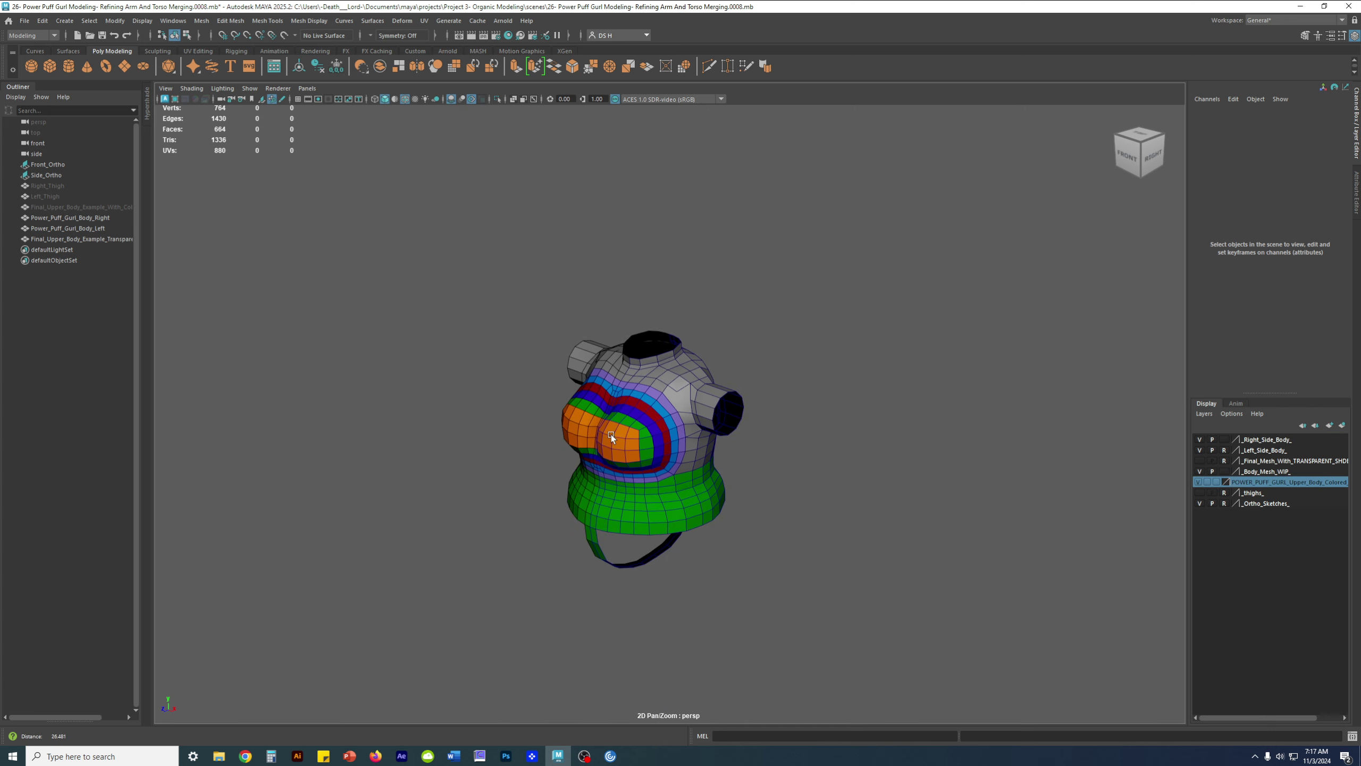
{"action": "left_click_drag", "start_coordinate": [610, 434], "coordinate": [663, 433], "text": "alt"}
{"action": "key", "text": "space"}
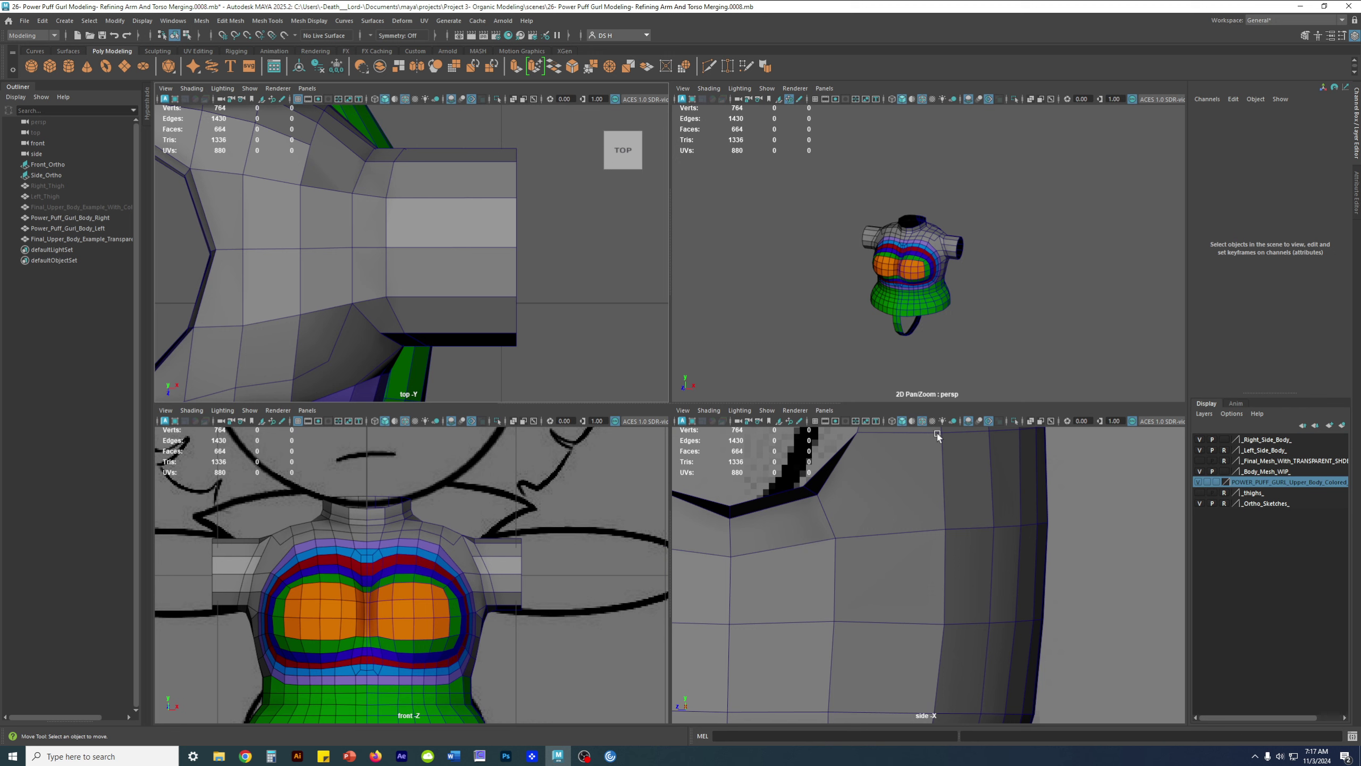
{"action": "left_click", "coordinate": [69, 207]}
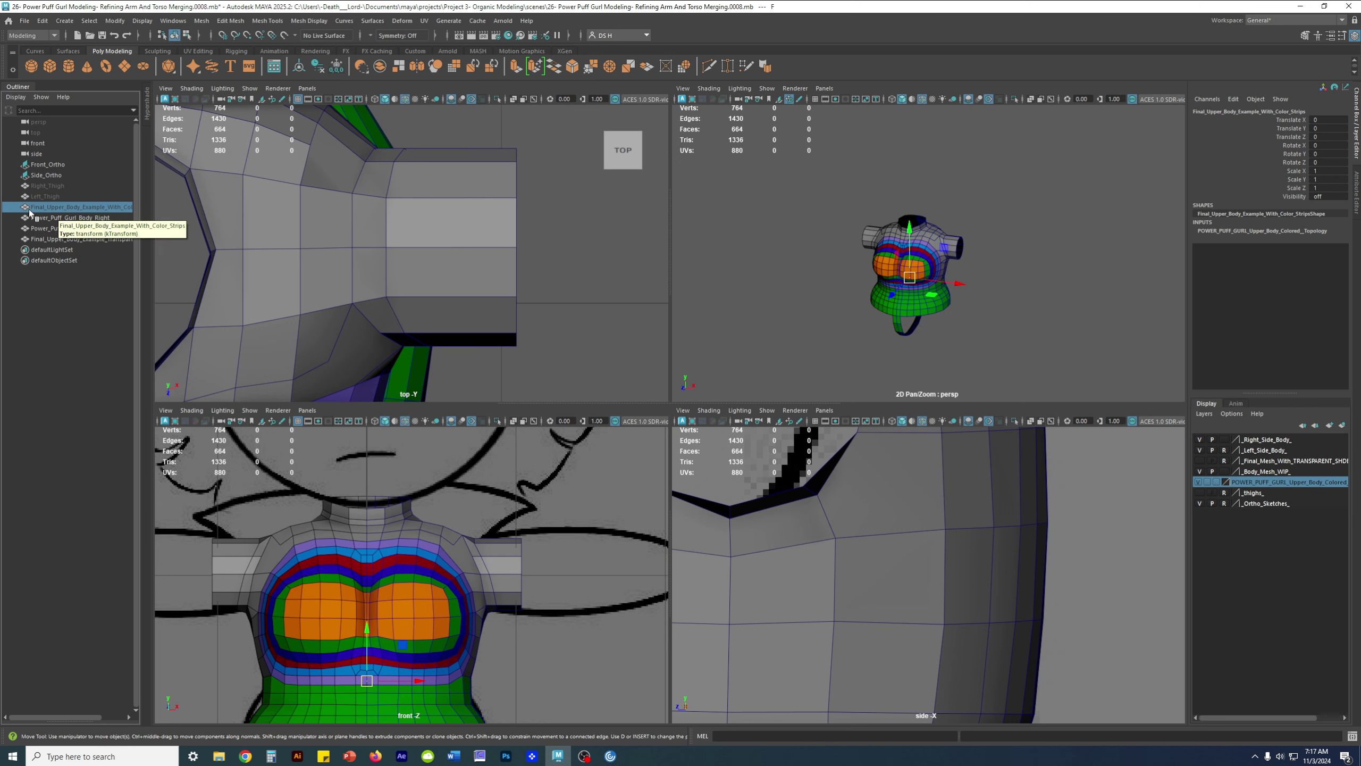
{"action": "key", "text": "h"}
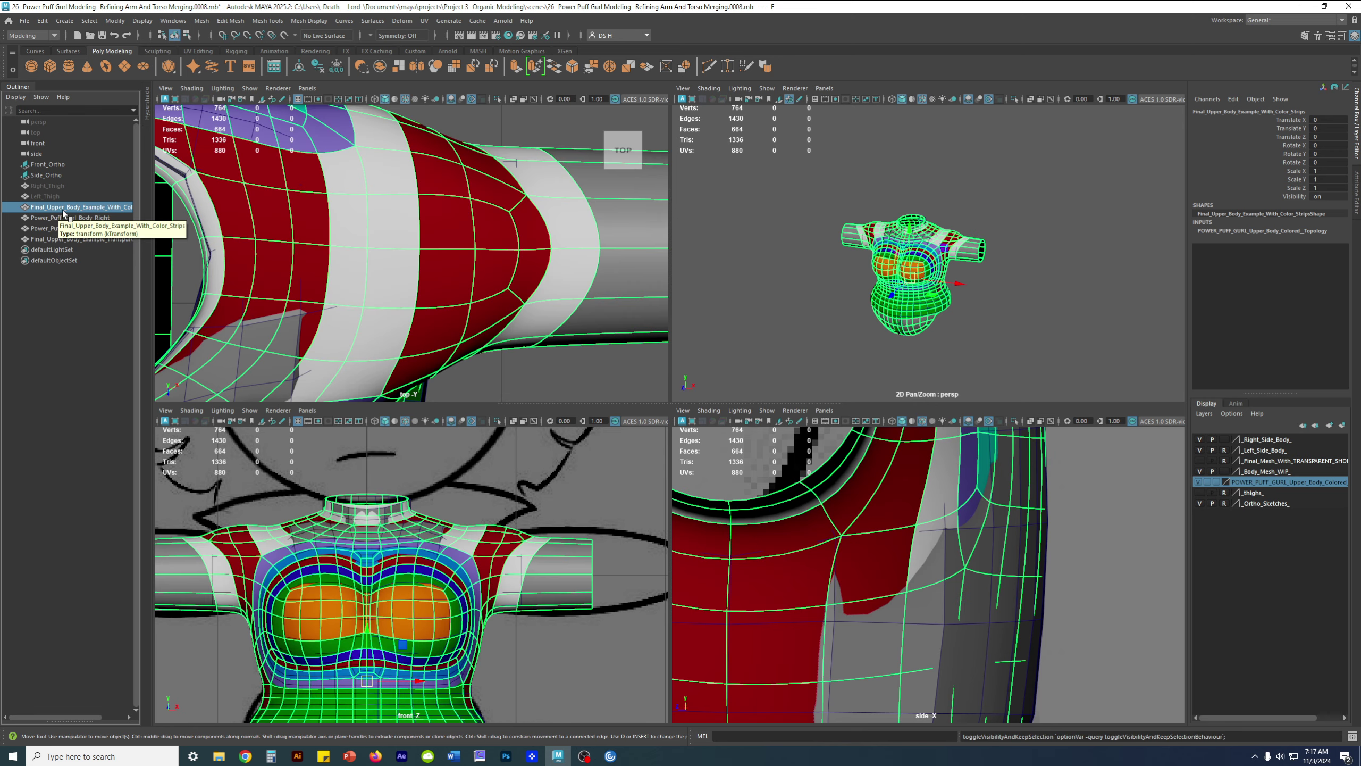
- Move the color-strip example mesh backward along Z, clear of the working torso, in the full perspective view
{"action": "key", "text": "f"}
{"action": "key", "text": "space"}
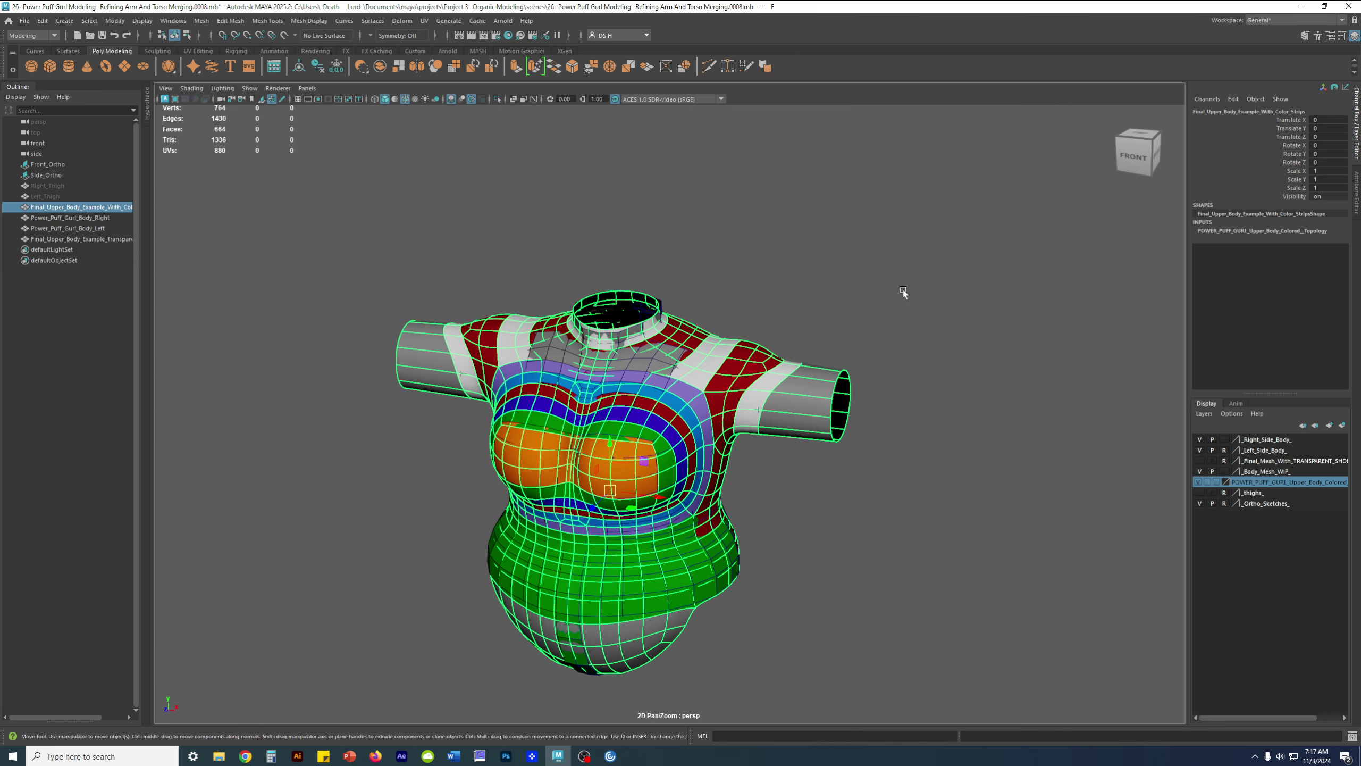
{"action": "left_click_drag", "start_coordinate": [634, 430], "coordinate": [757, 371], "text": "alt"}
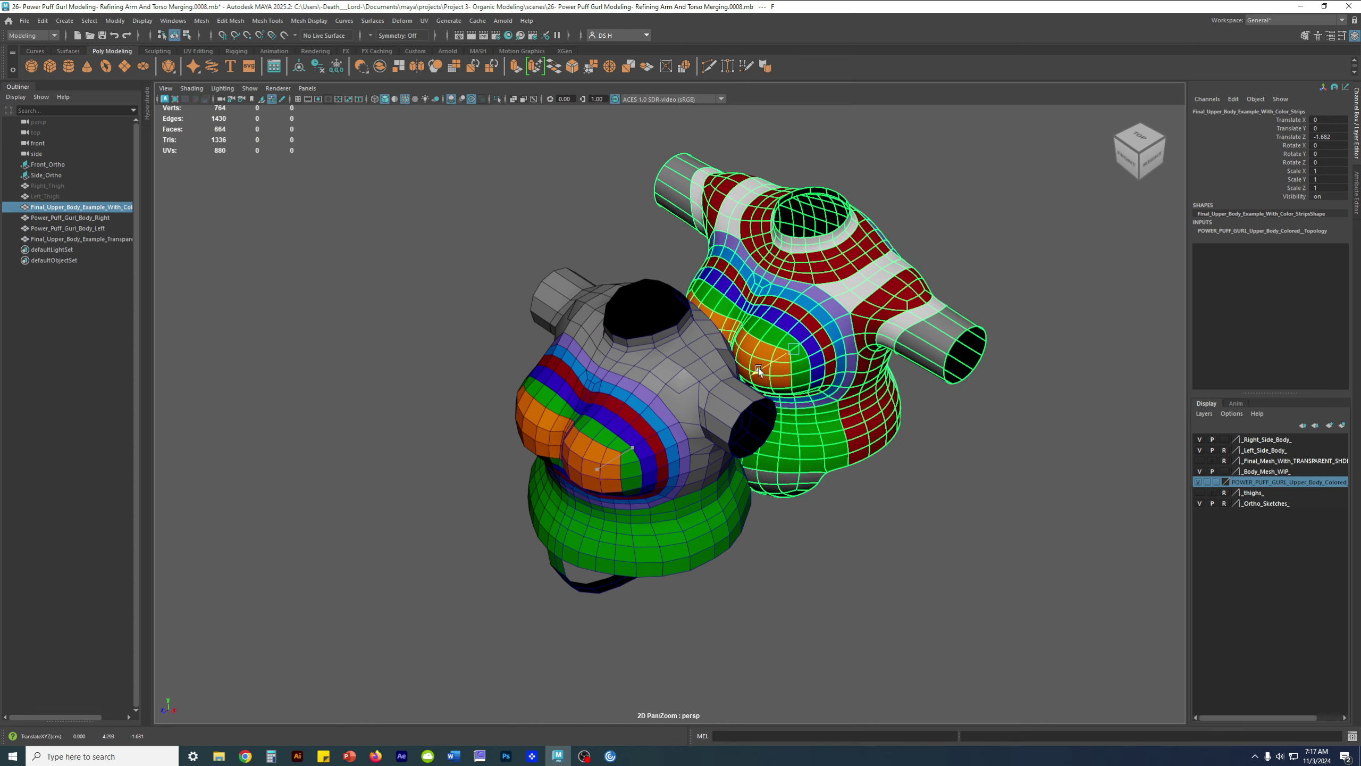
{"action": "left_click", "coordinate": [870, 484]}
- Compare the working torso's shoulder topology with the red and white strips around the example mesh's neck and arm
{"action": "left_click_drag", "start_coordinate": [997, 477], "coordinate": [905, 426], "text": "alt"}
{"action": "middle_click_drag", "start_coordinate": [879, 392], "coordinate": [653, 438], "text": "alt"}
{"action": "right_click_drag", "start_coordinate": [653, 439], "coordinate": [753, 428], "text": "alt"}
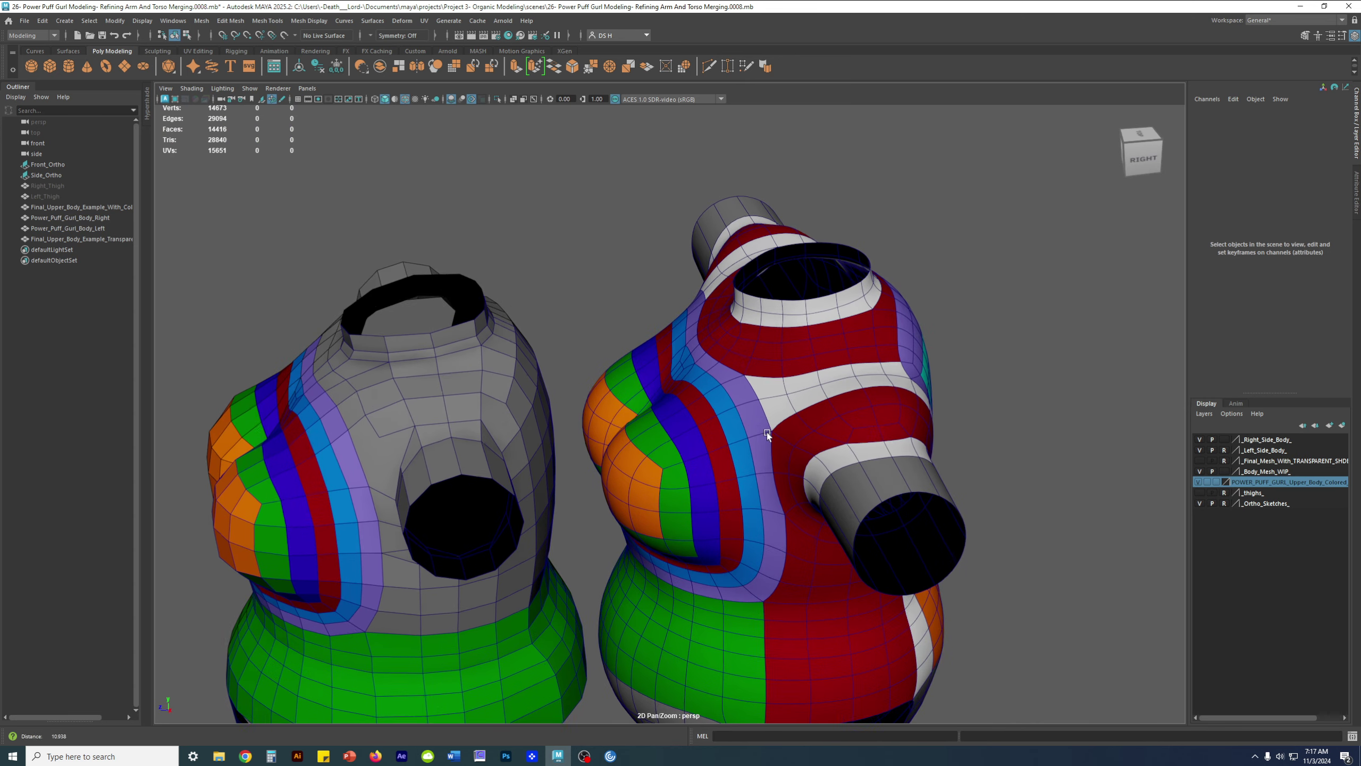
{"action": "left_click_drag", "start_coordinate": [755, 426], "coordinate": [737, 423], "text": "alt"}
{"action": "middle_click_drag", "start_coordinate": [737, 423], "coordinate": [621, 335], "text": "alt"}
{"action": "right_click_drag", "start_coordinate": [621, 335], "coordinate": [771, 328], "text": "alt"}
{"action": "middle_click_drag", "start_coordinate": [771, 328], "coordinate": [741, 359], "text": "alt"}
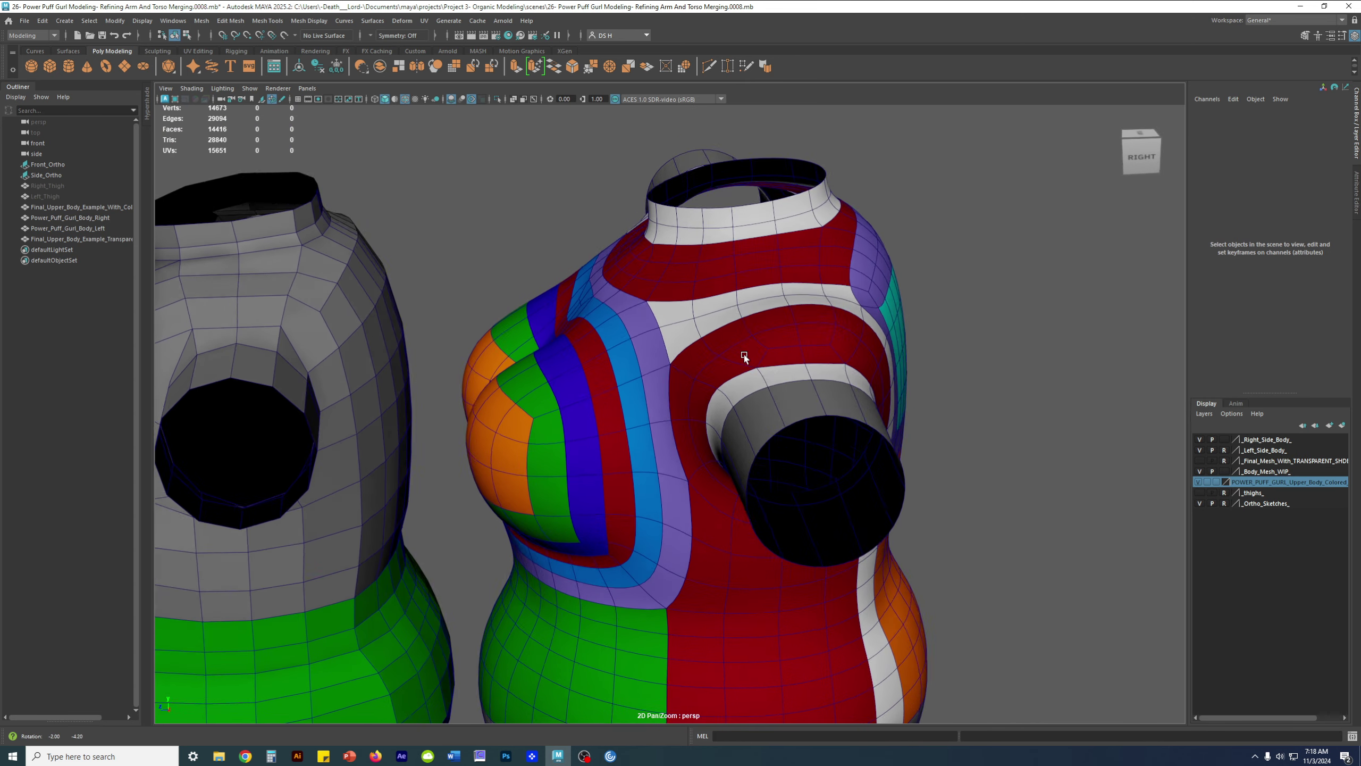
- Turn off smooth preview on the color-strip example mesh and select the red faces between the purple strip and the arm
{"action": "left_click_drag", "start_coordinate": [741, 359], "coordinate": [759, 353], "text": "alt"}
{"action": "left_click", "coordinate": [759, 354]}
{"action": "key", "text": "1"}
{"action": "middle_click_drag", "start_coordinate": [759, 354], "coordinate": [729, 315], "text": "alt"}
{"action": "right_click_drag", "start_coordinate": [738, 442], "coordinate": [739, 445]}
{"action": "right_click_drag", "start_coordinate": [749, 344], "coordinate": [807, 292], "text": "alt"}
{"action": "left_click", "coordinate": [787, 289]}
{"action": "key", "text": "q"}
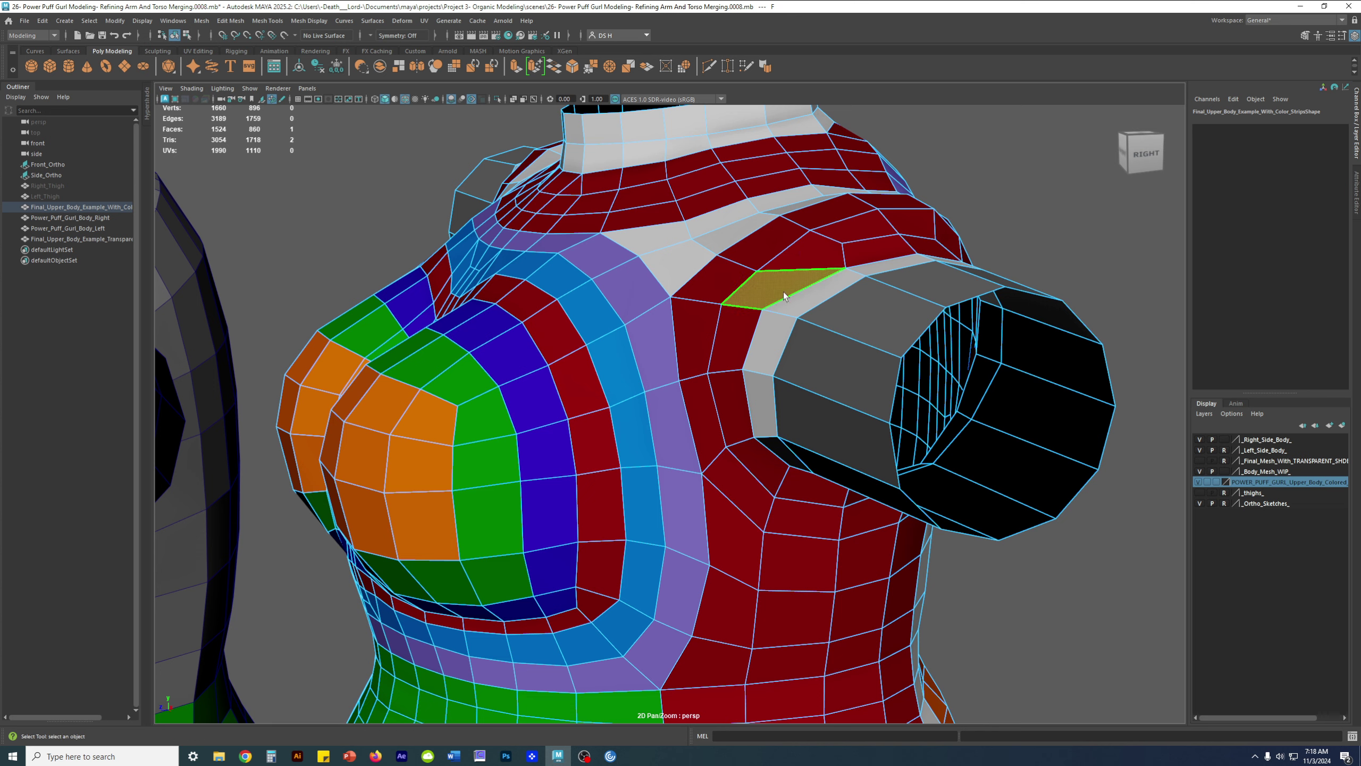
{"action": "left_click", "coordinate": [724, 276], "text": "shift"}
{"action": "left_click_drag", "start_coordinate": [723, 277], "coordinate": [879, 323], "text": "alt"}
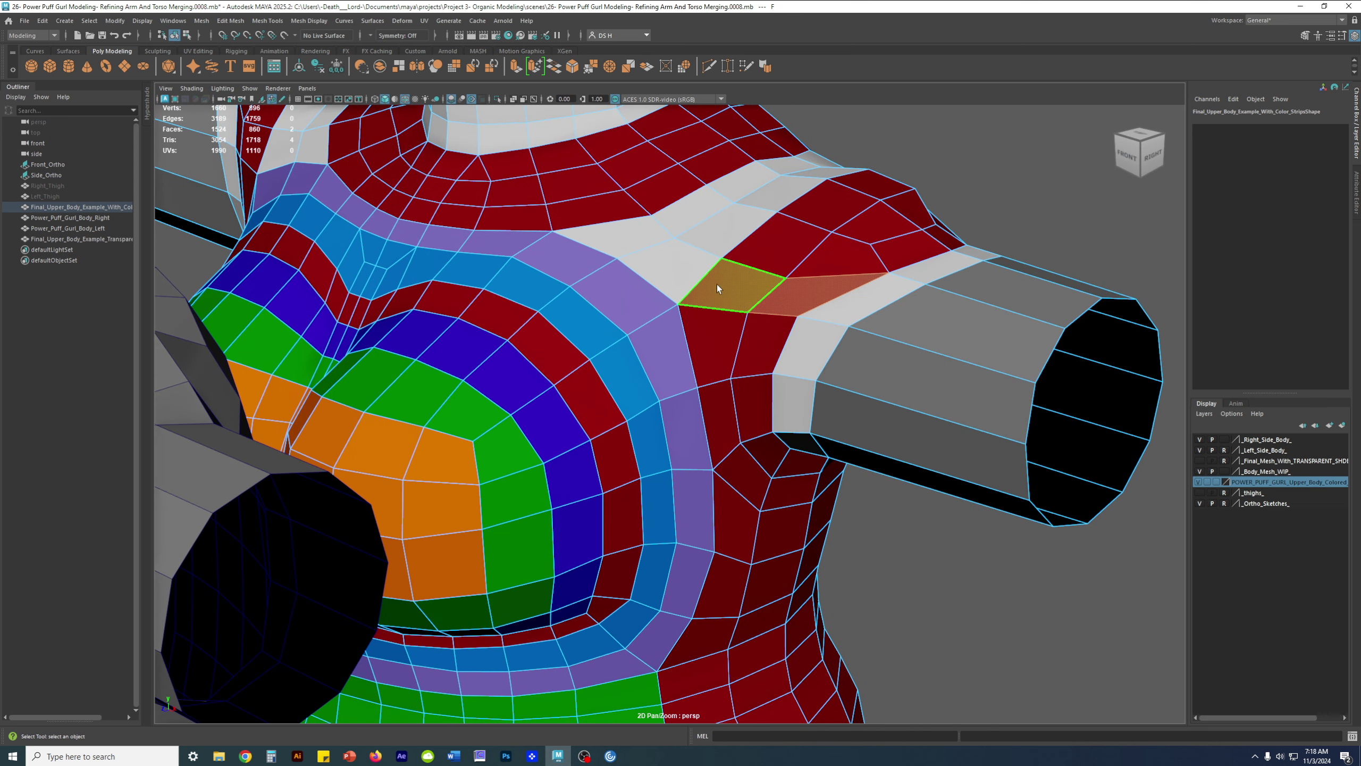
- Enable face selection on the working torso as well and select the white face strip around the front of the example's arm base
{"action": "left_click", "coordinate": [872, 298]}
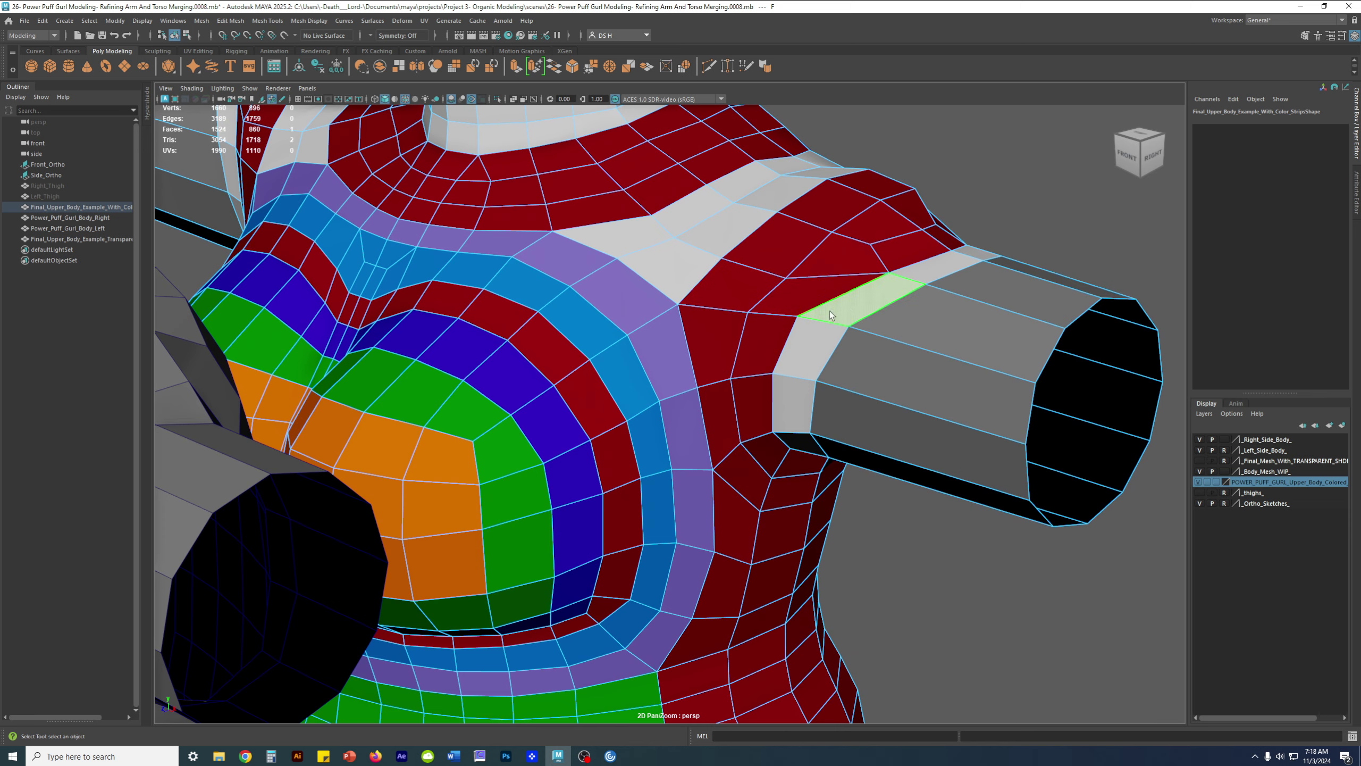
{"action": "right_click_drag", "start_coordinate": [829, 315], "coordinate": [428, 440], "text": "alt"}
{"action": "middle_click_drag", "start_coordinate": [428, 440], "coordinate": [539, 397], "text": "alt"}
{"action": "left_click_drag", "start_coordinate": [538, 397], "coordinate": [608, 380], "text": "alt"}
{"action": "right_click_drag", "start_coordinate": [607, 380], "coordinate": [568, 398], "text": "alt"}
{"action": "left_click_drag", "start_coordinate": [568, 398], "coordinate": [487, 435], "text": "alt"}
{"action": "middle_click_drag", "start_coordinate": [487, 435], "coordinate": [691, 410], "text": "alt"}
{"action": "right_click_drag", "start_coordinate": [401, 324], "coordinate": [395, 353]}
{"action": "left_click", "coordinate": [980, 249], "text": "shift"}
{"action": "left_click", "coordinate": [959, 309], "text": "shift"}
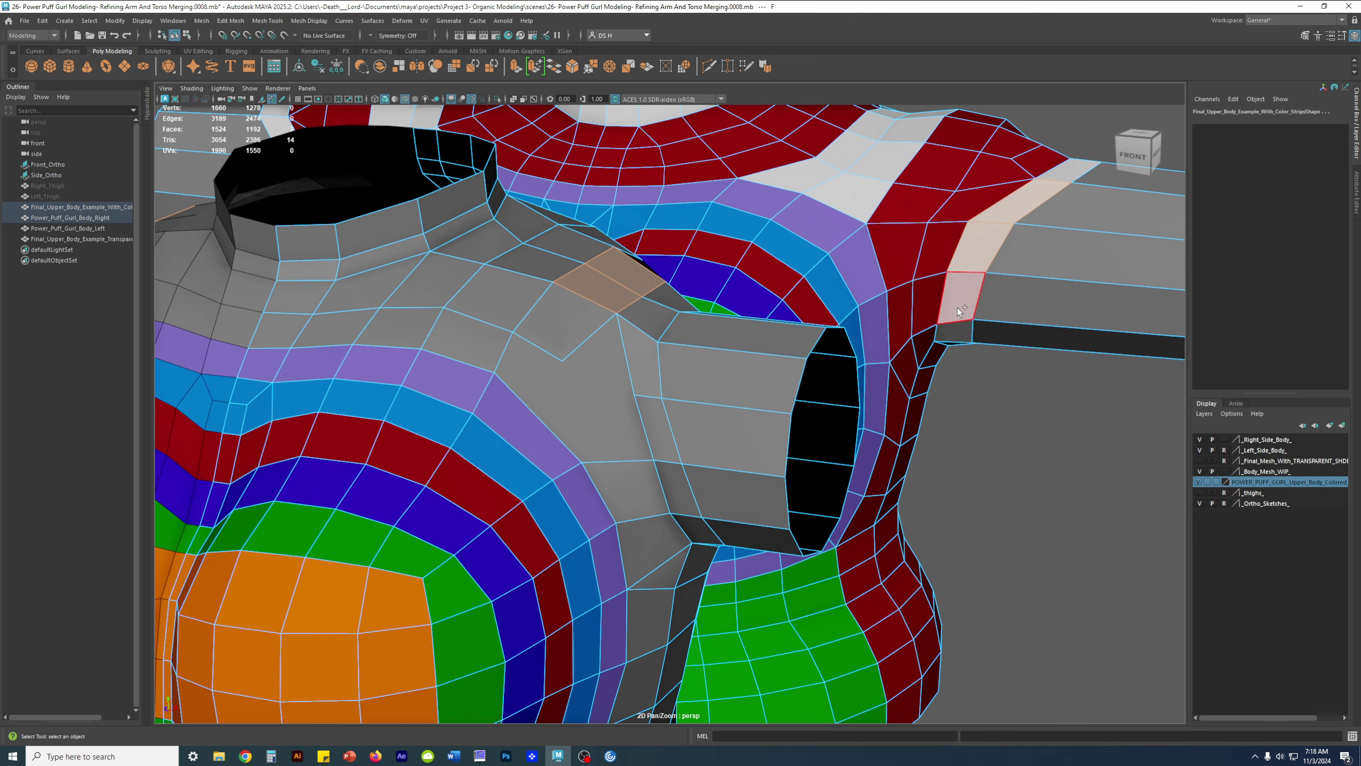
{"action": "left_click", "coordinate": [961, 330], "text": "shift"}
{"action": "middle_click_drag", "start_coordinate": [991, 247], "coordinate": [912, 286], "text": "alt"}
{"action": "left_click", "coordinate": [959, 228], "text": "shift"}
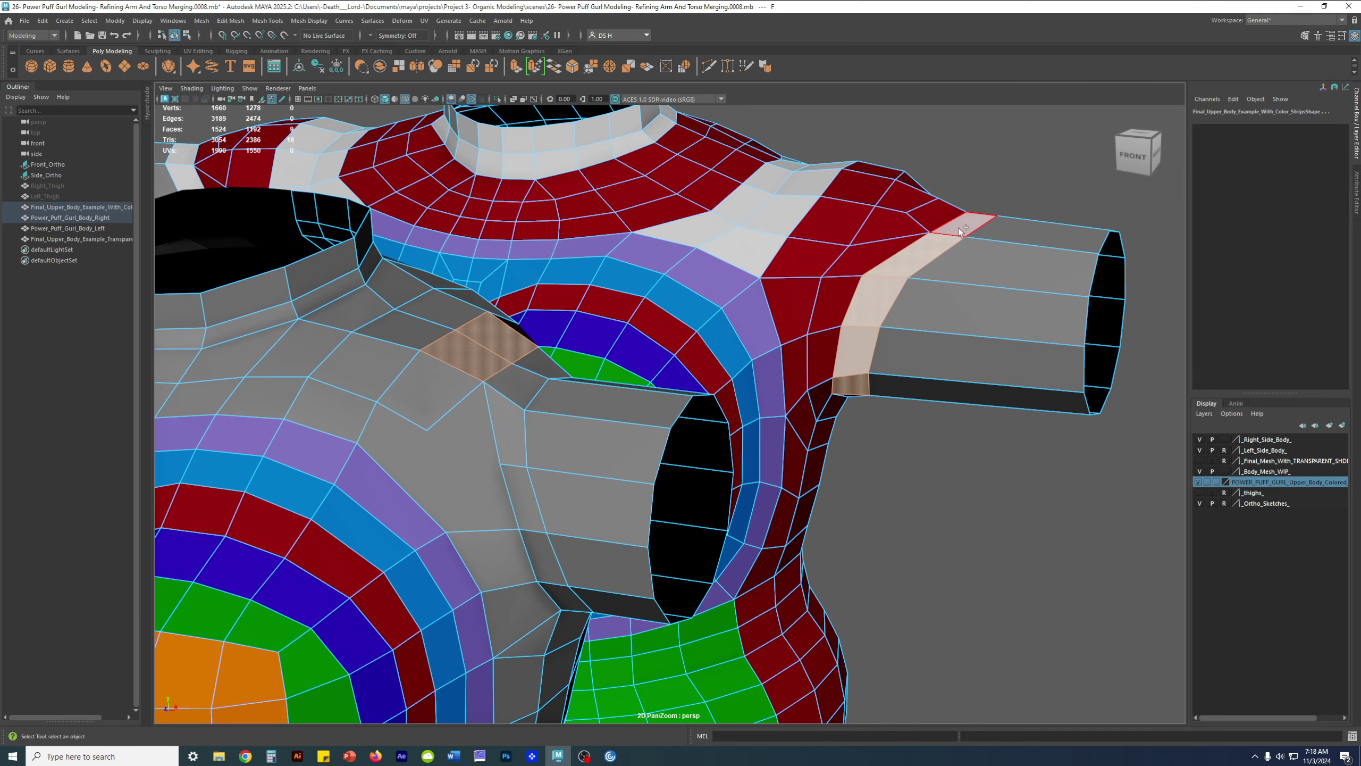
{"action": "left_click_drag", "start_coordinate": [889, 378], "coordinate": [903, 341], "text": "alt"}
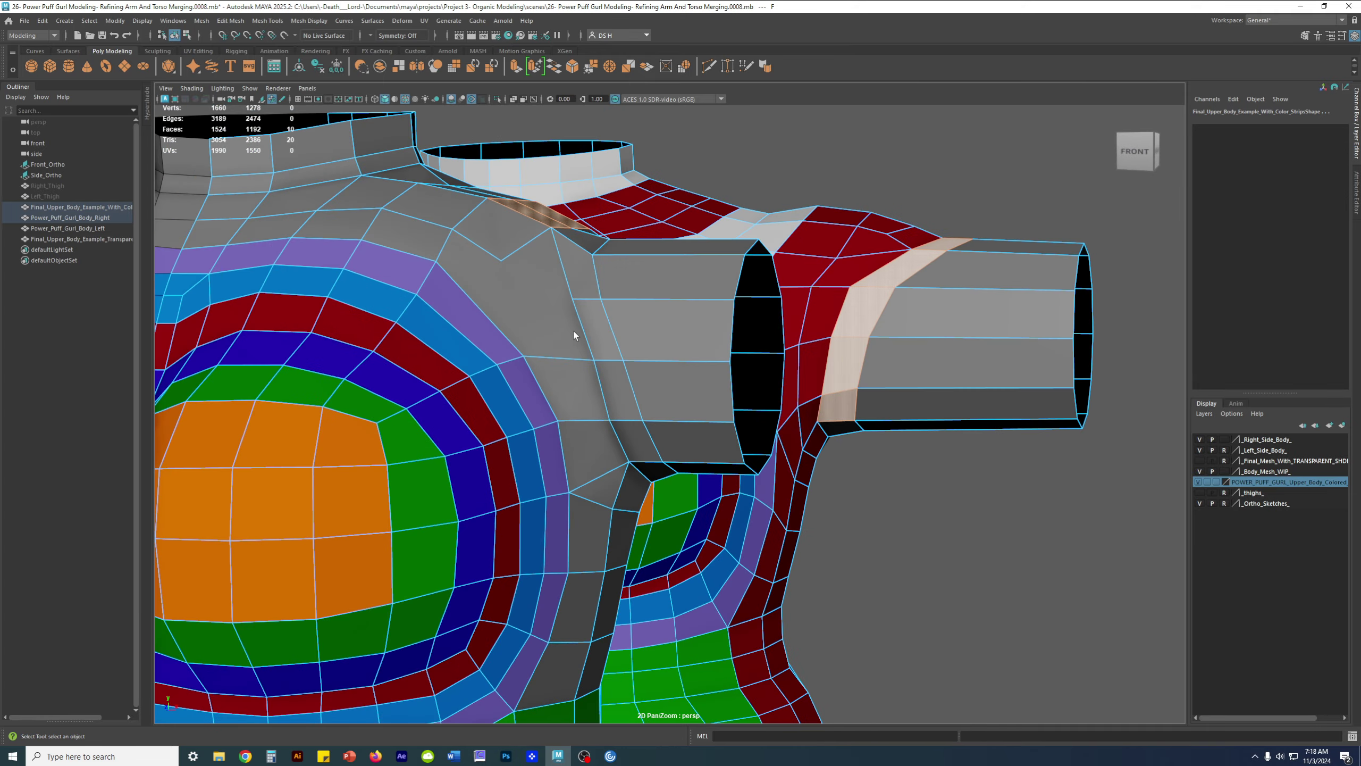
{"action": "left_click_drag", "start_coordinate": [611, 291], "coordinate": [431, 342], "text": "alt"}
{"action": "left_click_drag", "start_coordinate": [679, 270], "coordinate": [651, 245], "text": "alt"}
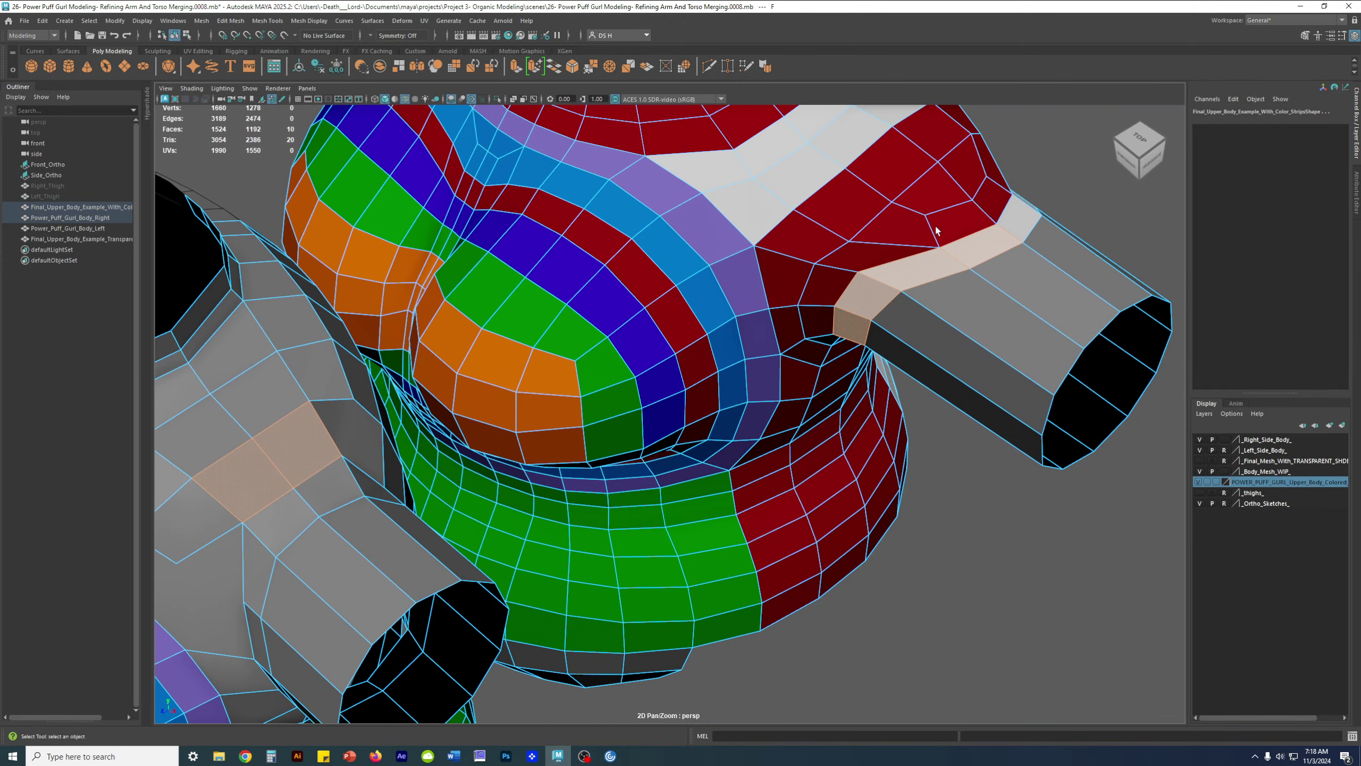
- Select the U-shaped row of red faces just above the arm on the example mesh and compare it with the working torso
{"action": "left_click", "coordinate": [981, 212]}
{"action": "left_click", "coordinate": [993, 202], "text": "shift"}
{"action": "left_click_drag", "start_coordinate": [970, 235], "coordinate": [910, 279], "text": "alt"}
{"action": "left_click", "coordinate": [858, 240], "text": "shift"}
{"action": "left_click", "coordinate": [873, 274], "text": "shift"}
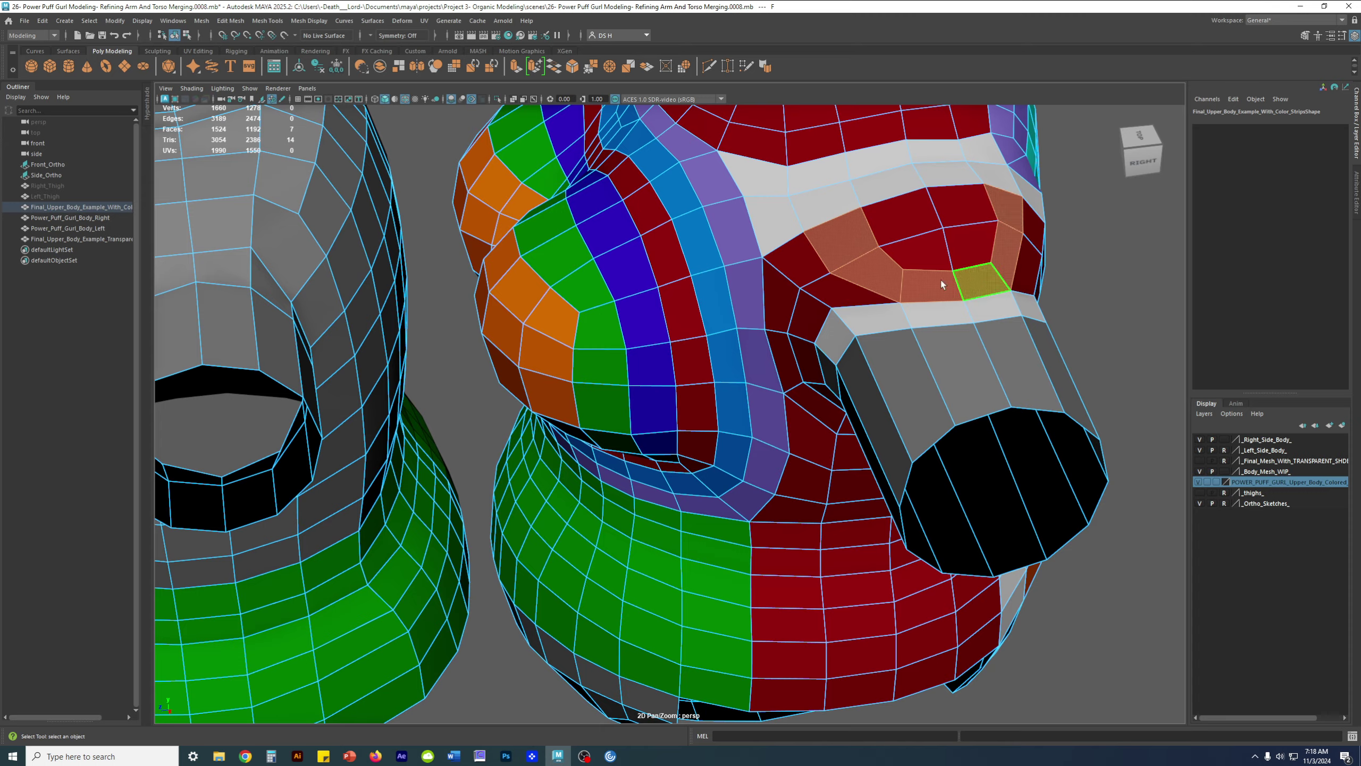
{"action": "left_click_drag", "start_coordinate": [942, 264], "coordinate": [727, 296], "text": "alt"}
{"action": "middle_click_drag", "start_coordinate": [287, 312], "coordinate": [536, 321], "text": "alt"}
{"action": "scroll", "coordinate": [536, 321], "scroll_direction": "down", "scroll_amount": 3}
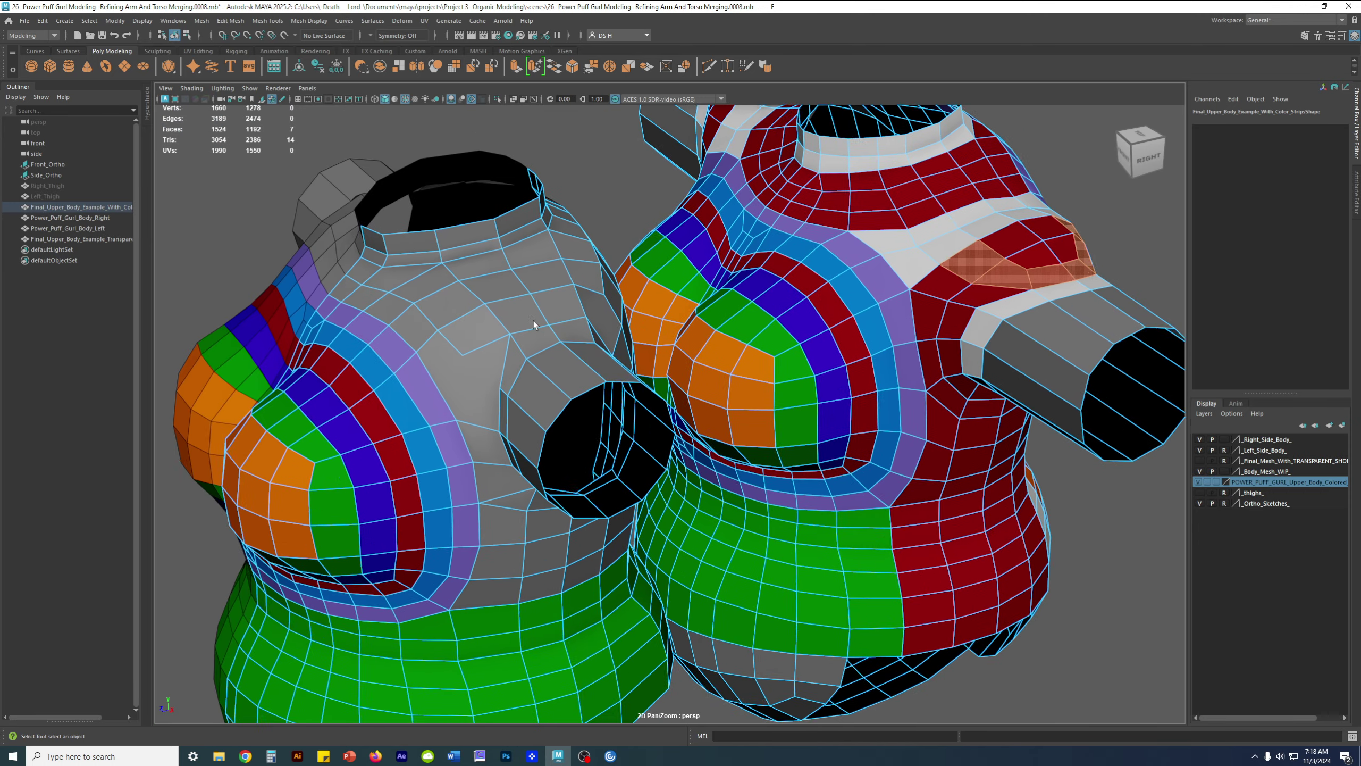
- Select the row of faces directly above the arm on the working torso for comparison with the example mesh
{"action": "scroll", "coordinate": [504, 322], "scroll_direction": "up", "scroll_amount": 5}
{"action": "left_click", "coordinate": [504, 321]}
{"action": "left_click", "coordinate": [540, 310], "text": "shift"}
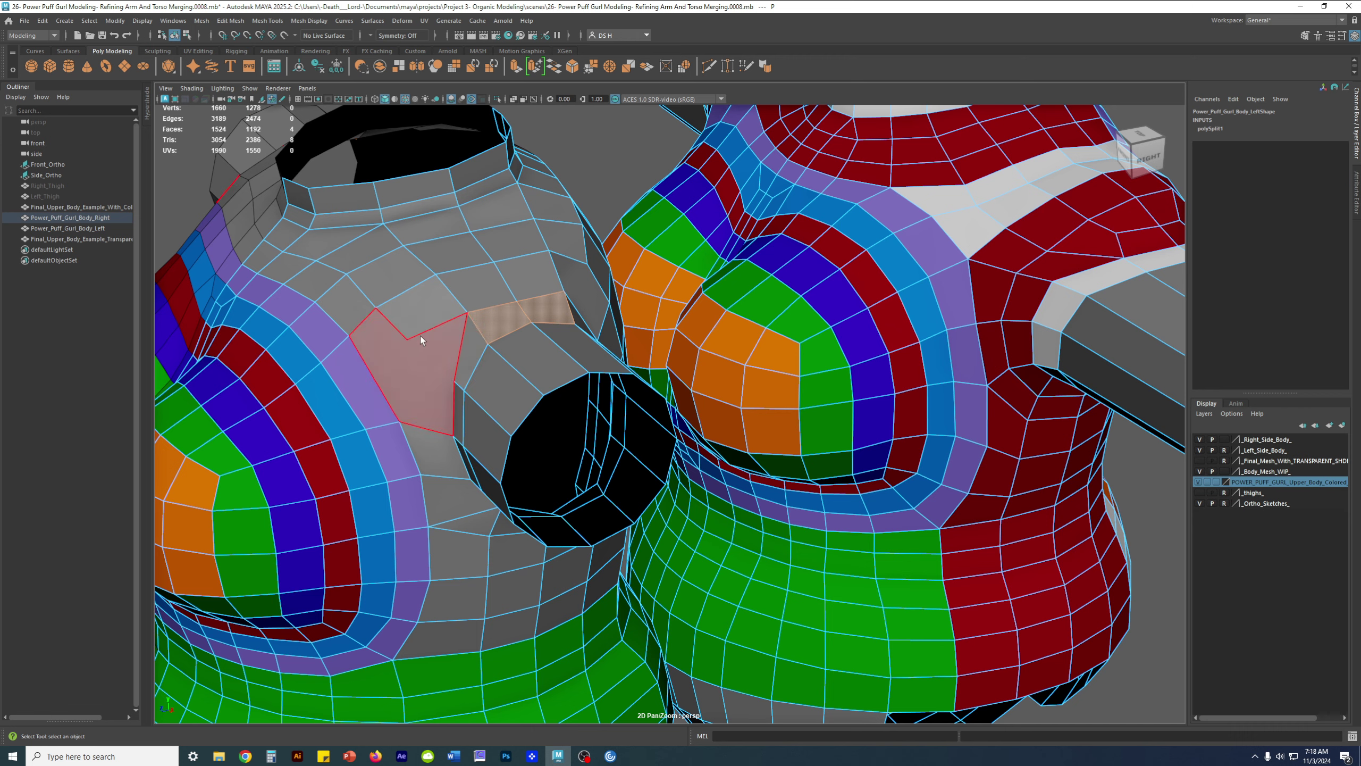
{"action": "middle_click_drag", "start_coordinate": [373, 340], "coordinate": [738, 319], "text": "alt"}
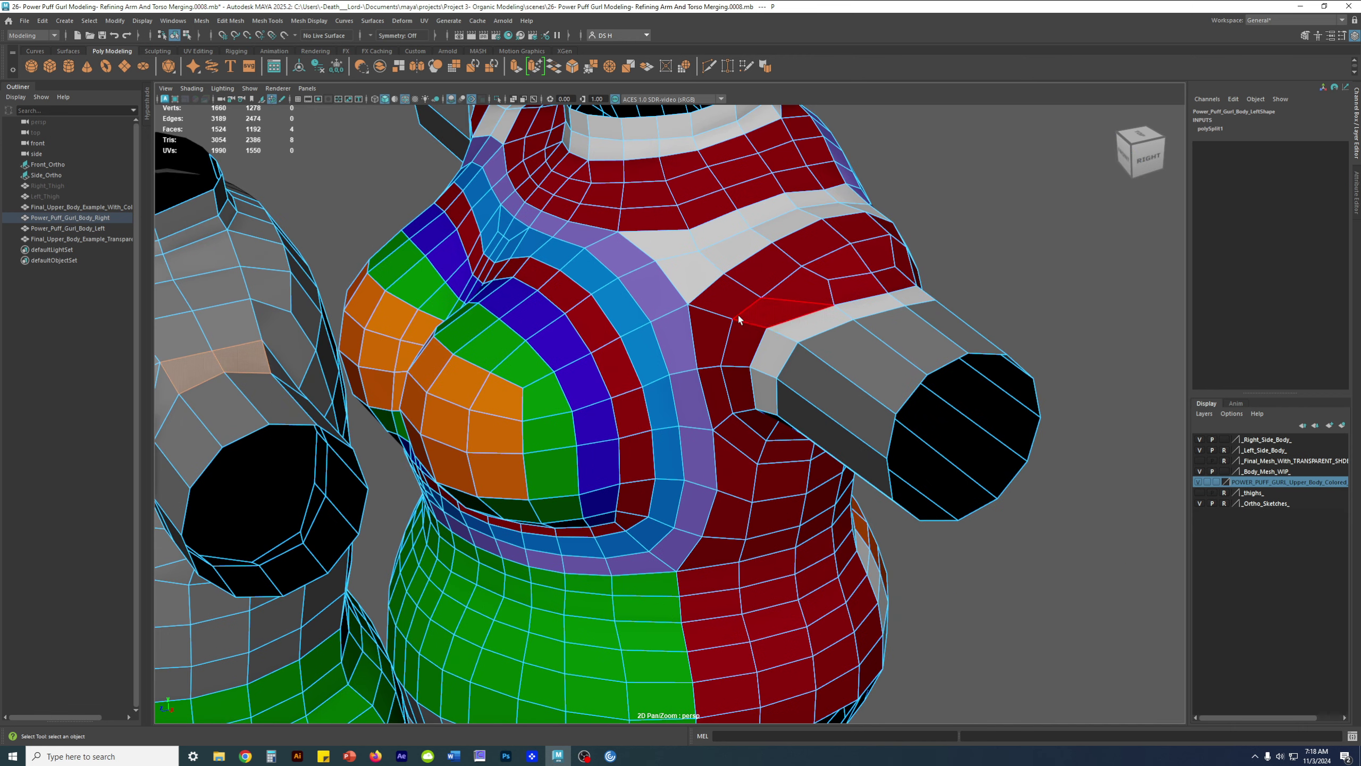
- Reselect the red face loop above the example's arm, including its front and back sides up to the white shoulder strip
{"action": "left_click", "coordinate": [809, 284]}
{"action": "middle_click_drag", "start_coordinate": [641, 332], "coordinate": [763, 301], "text": "alt"}
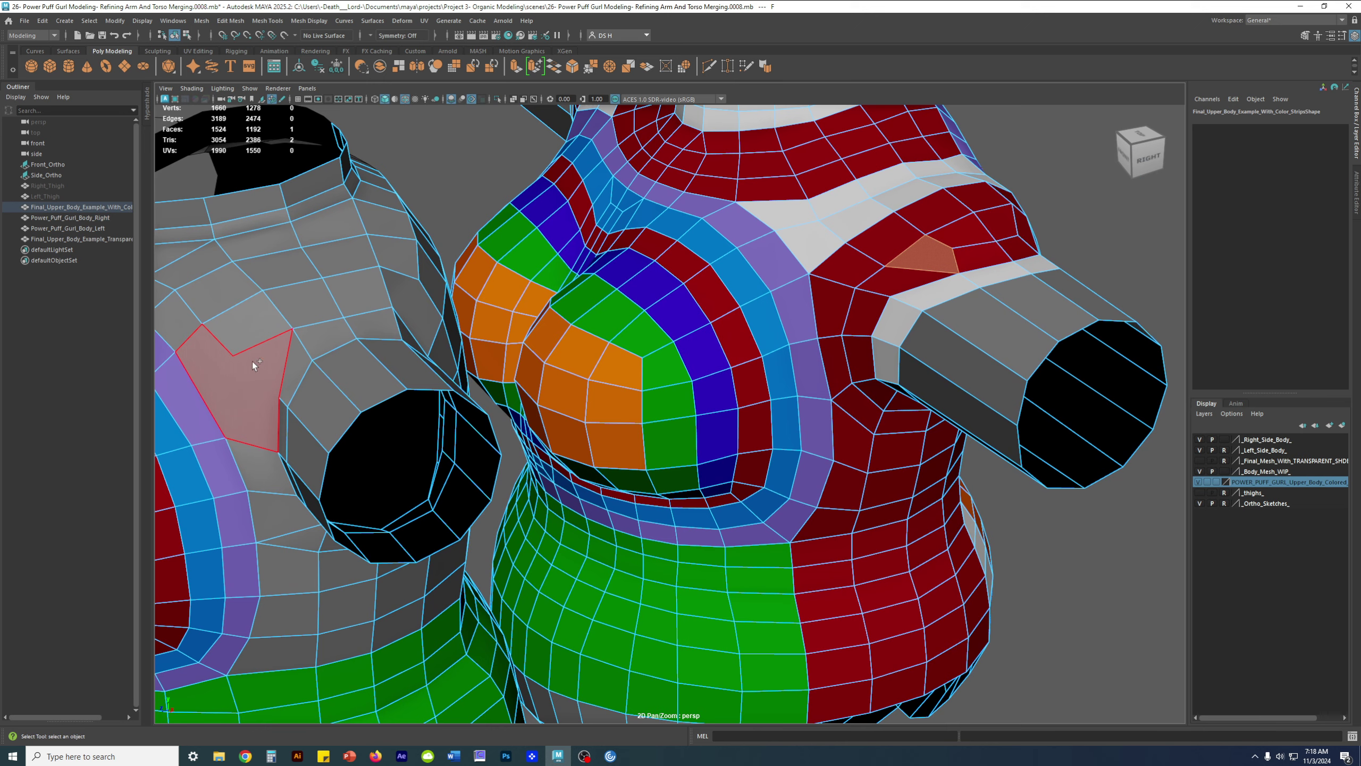
{"action": "left_click", "coordinate": [1018, 249], "text": "shift"}
{"action": "left_click_drag", "start_coordinate": [1019, 249], "coordinate": [958, 348], "text": "alt"}
{"action": "left_click", "coordinate": [991, 292], "text": "shift"}
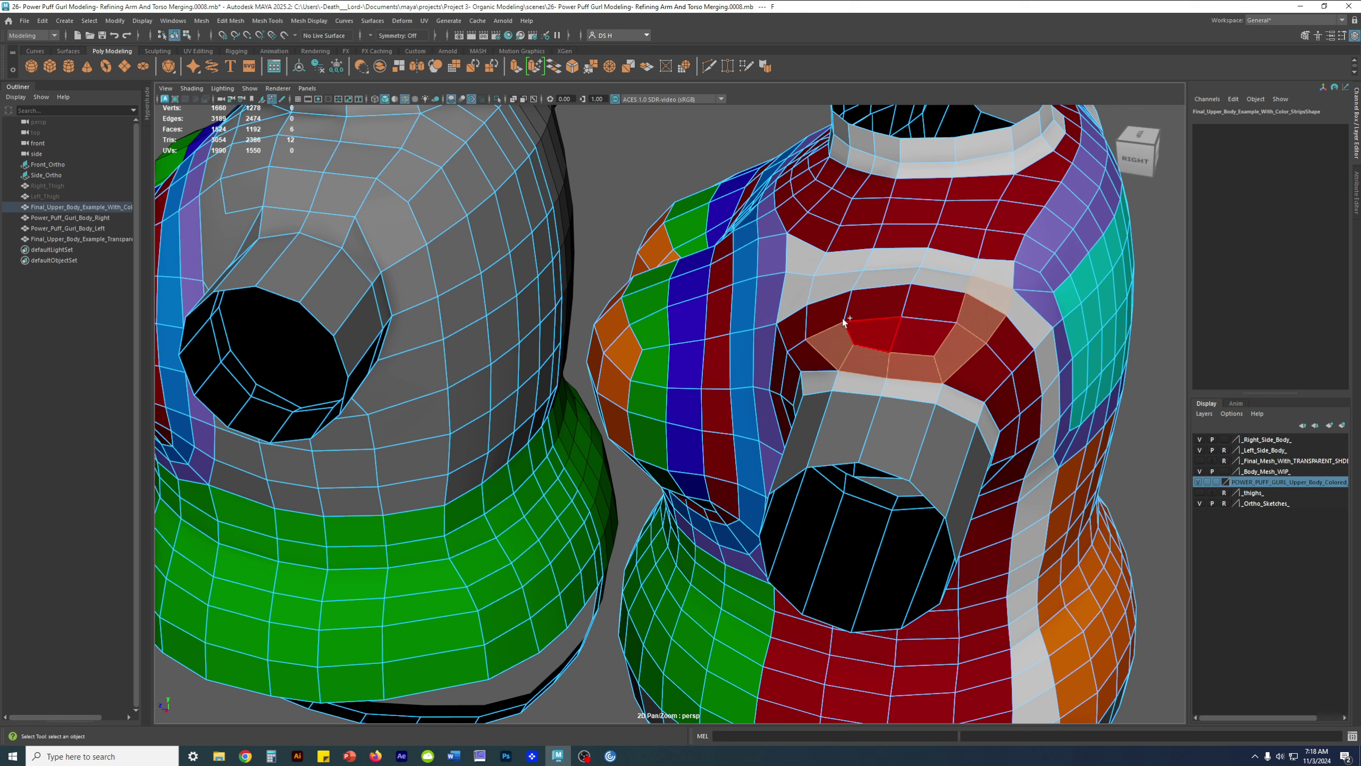
{"action": "left_click", "coordinate": [825, 322], "text": "shift"}
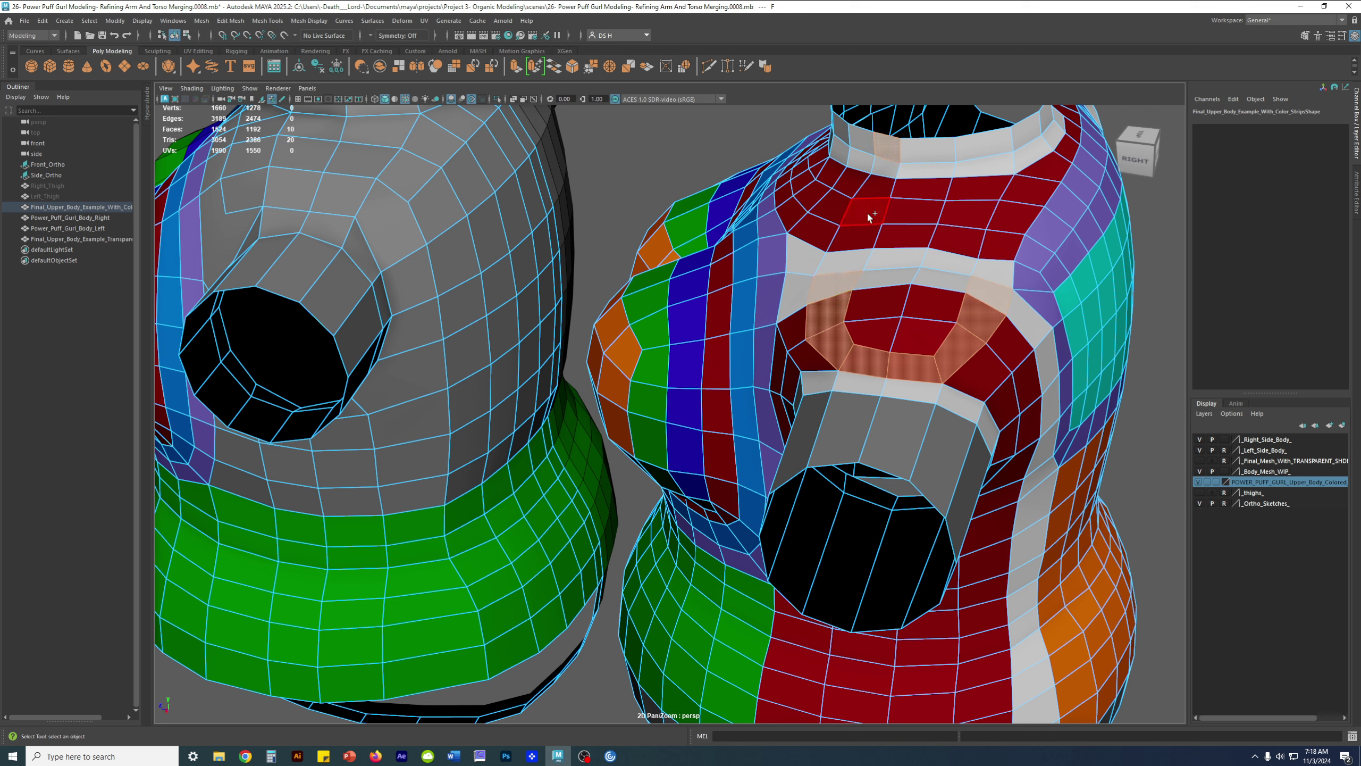
- Extend both ends of the example's face selection across the white and red shoulder strips up to the neck opening
{"action": "double_click", "coordinate": [849, 255], "text": "shift"}
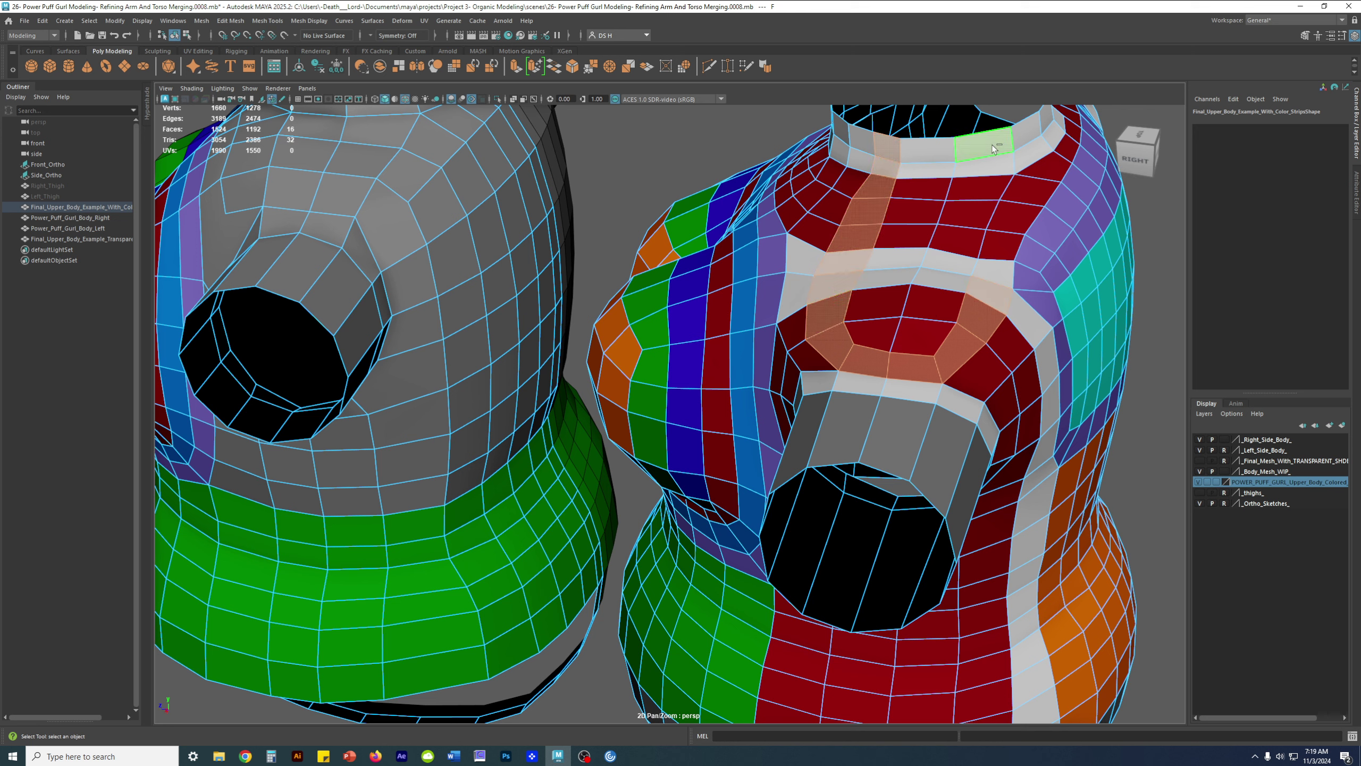
{"action": "left_click", "coordinate": [1027, 146], "text": "shift"}
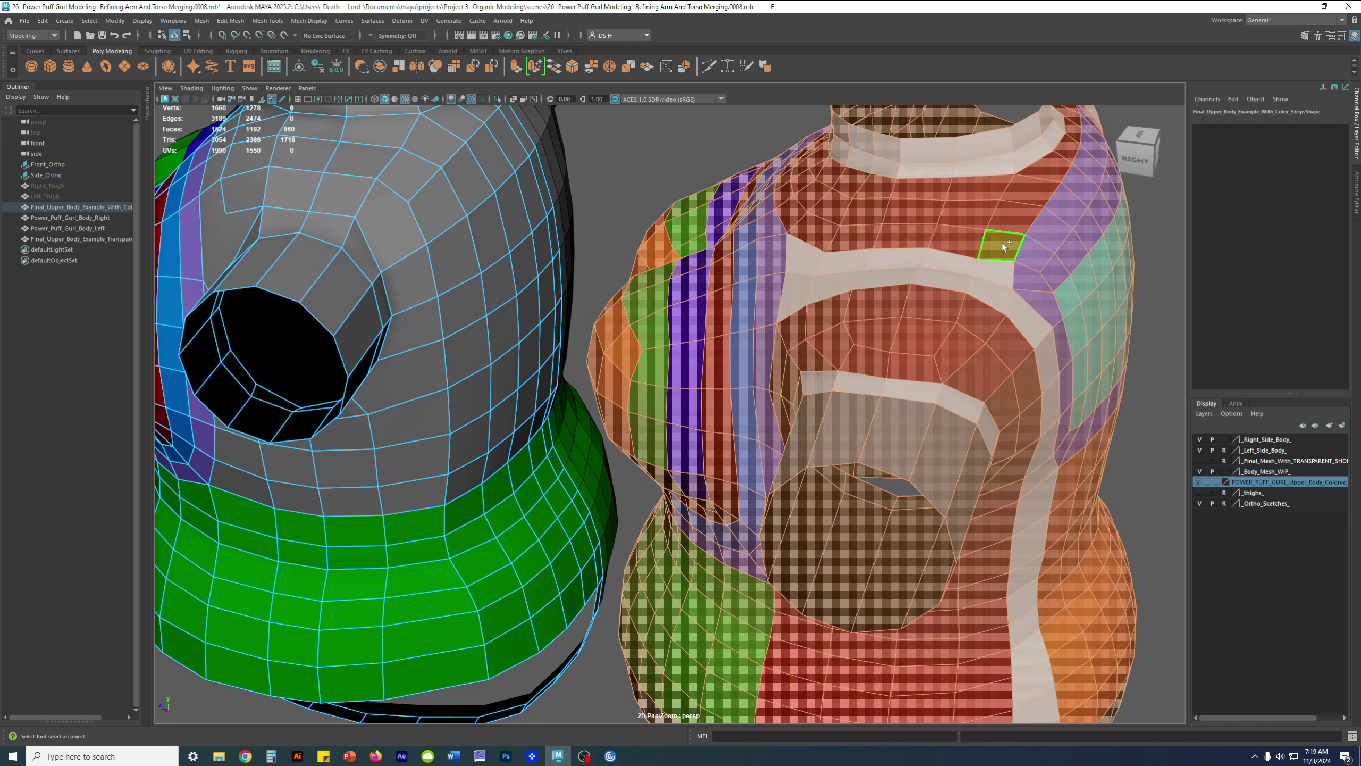
{"action": "left_click", "coordinate": [1005, 240], "text": "shift"}
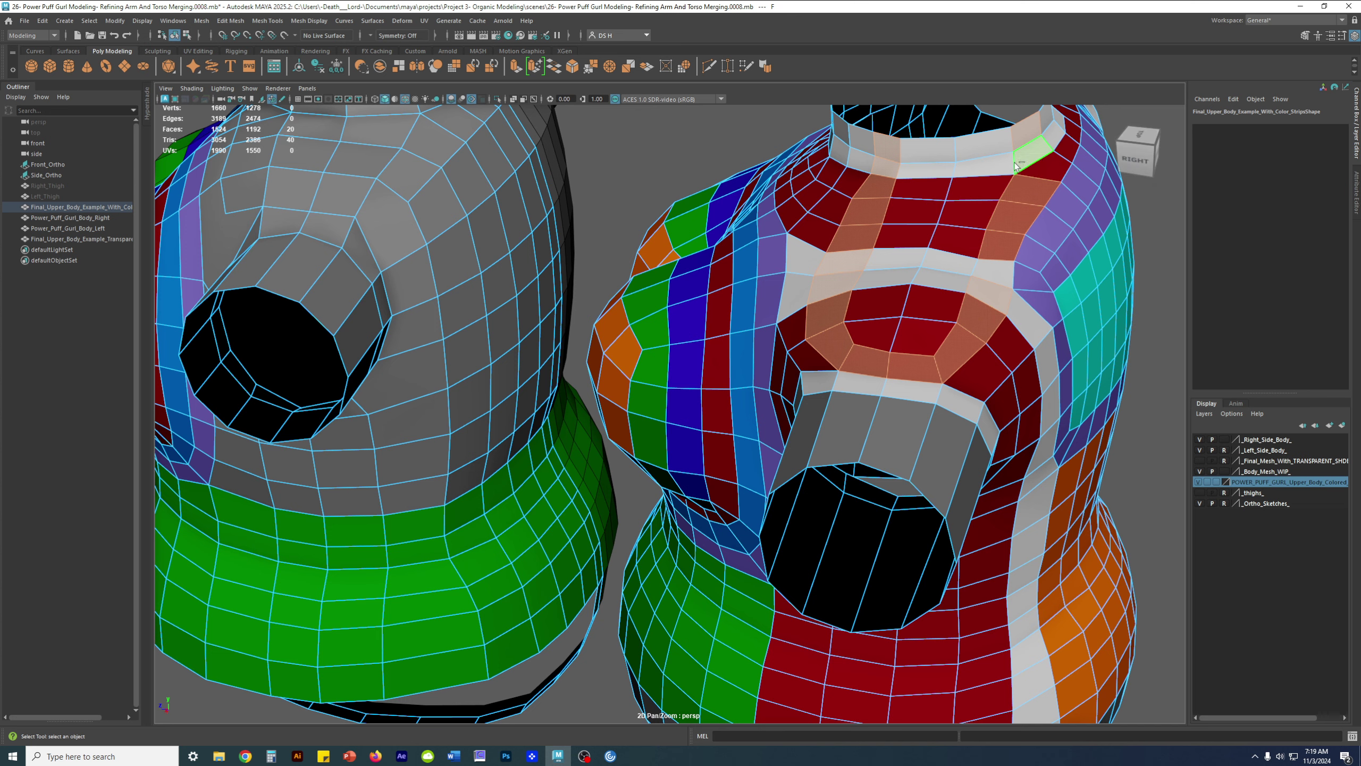
{"action": "left_click_drag", "start_coordinate": [973, 197], "coordinate": [970, 161], "text": "alt"}
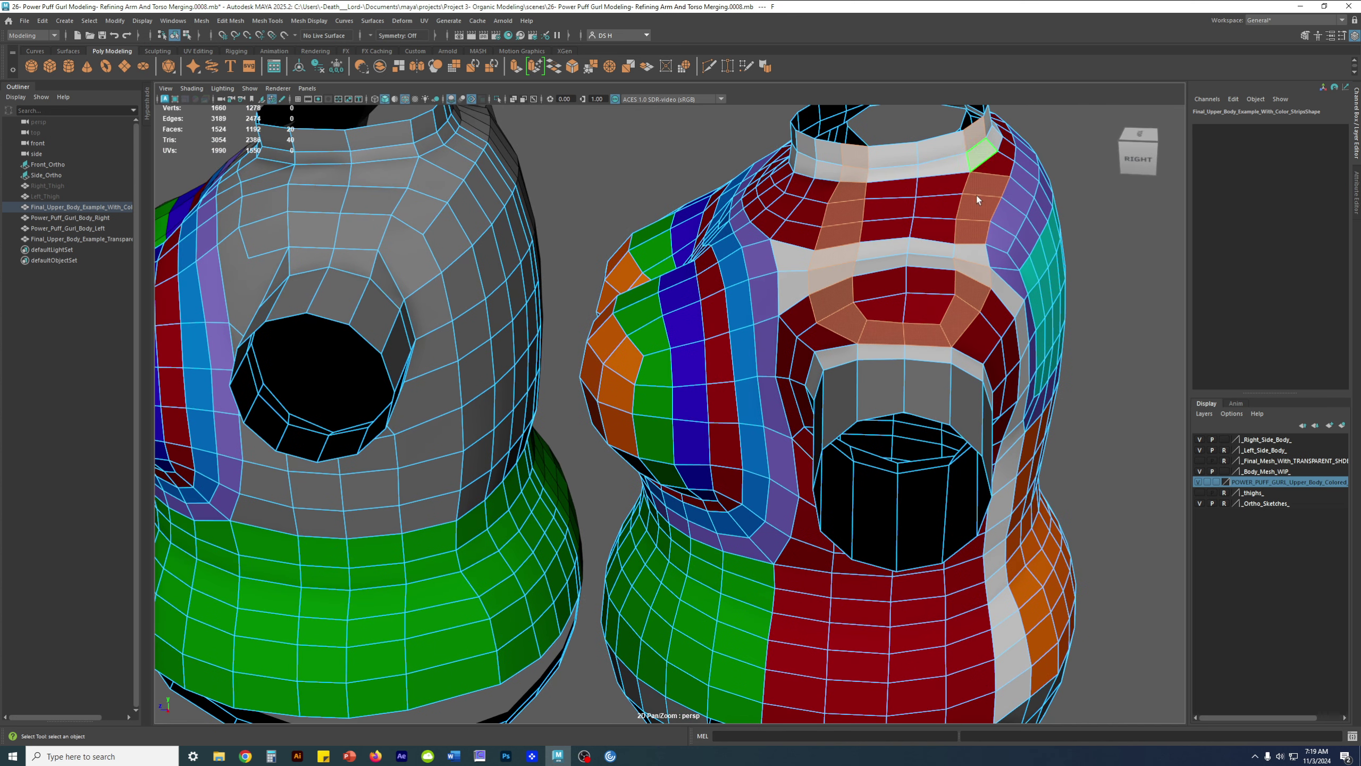
{"action": "left_click_drag", "start_coordinate": [983, 158], "coordinate": [999, 218], "text": "alt"}
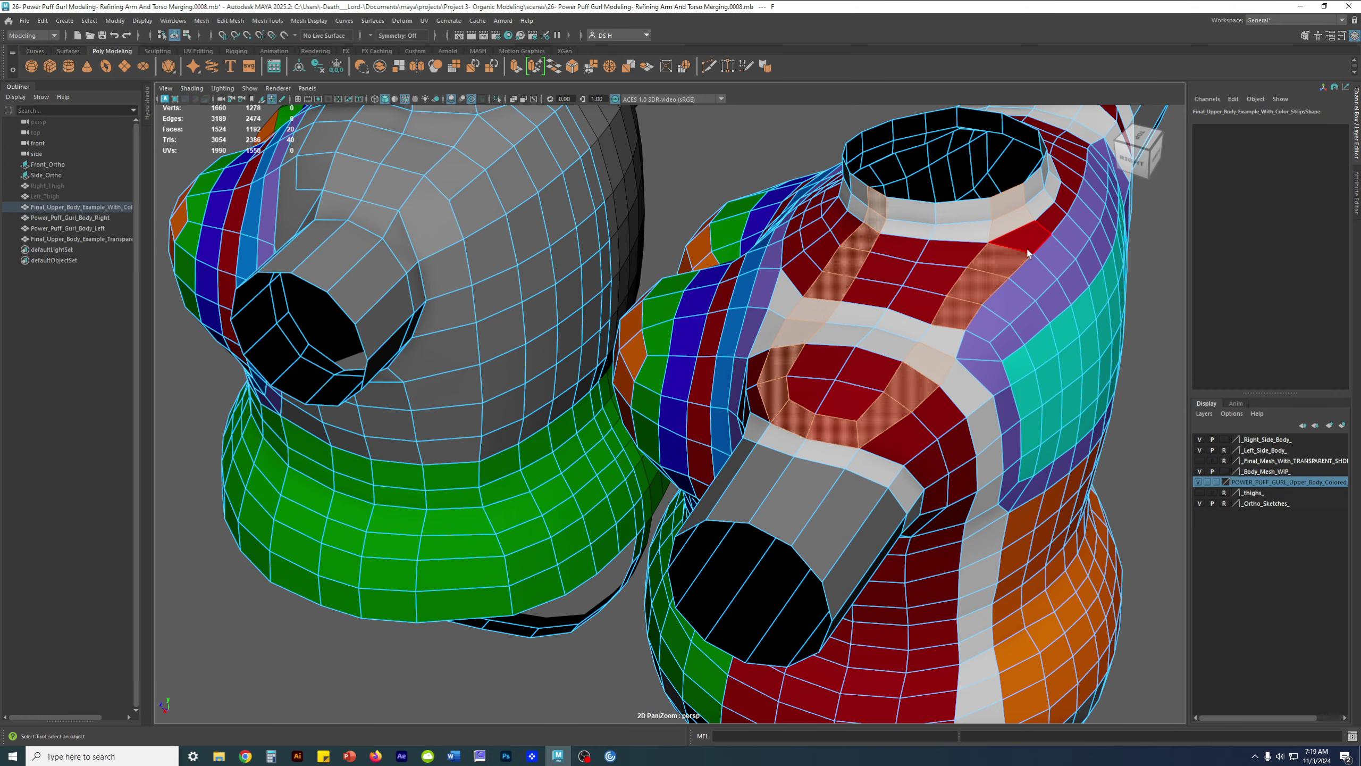
{"action": "left_click", "coordinate": [1021, 227], "text": "shift"}
{"action": "left_click", "coordinate": [1051, 214], "text": "shift"}
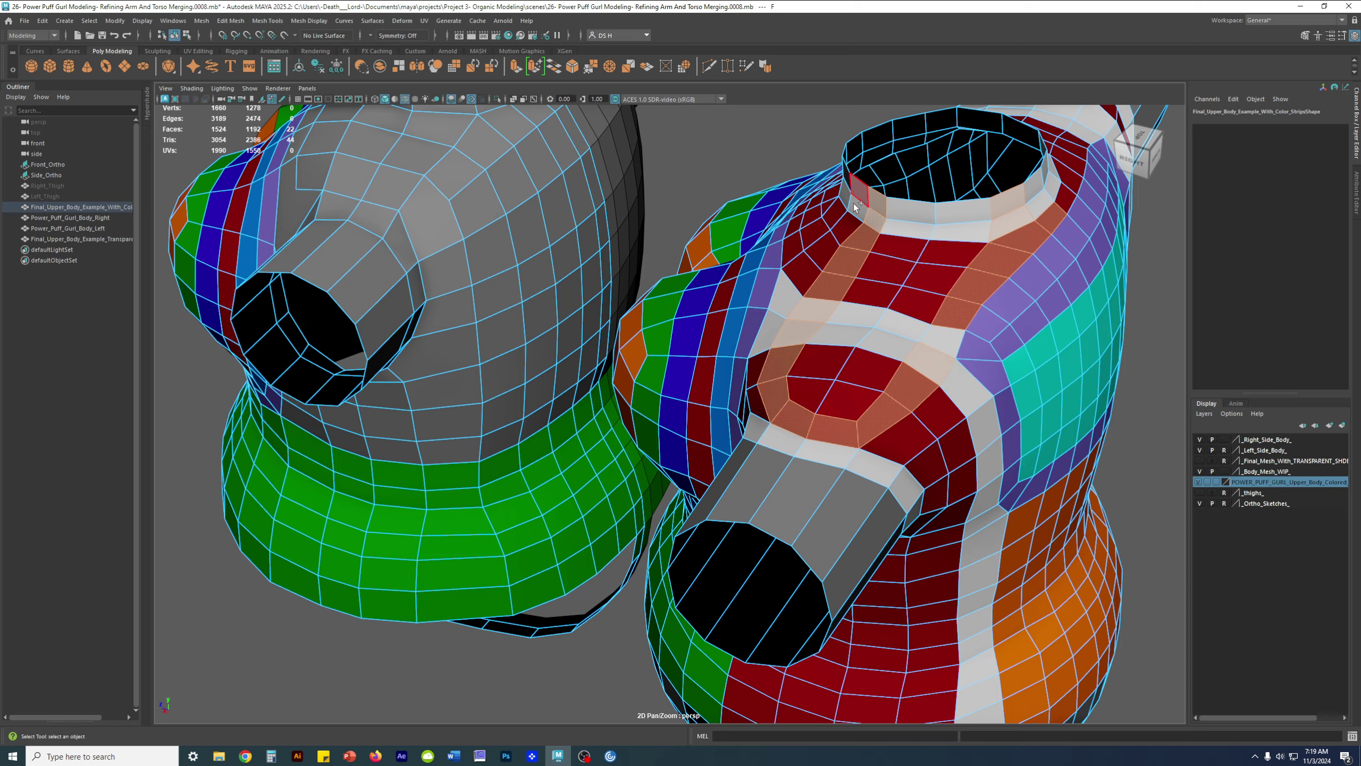
- Hide the Channel Box and Layer Editor and compare the shoulders of both meshes from the side and from above
{"action": "left_click_drag", "start_coordinate": [885, 268], "coordinate": [617, 471], "text": "alt"}
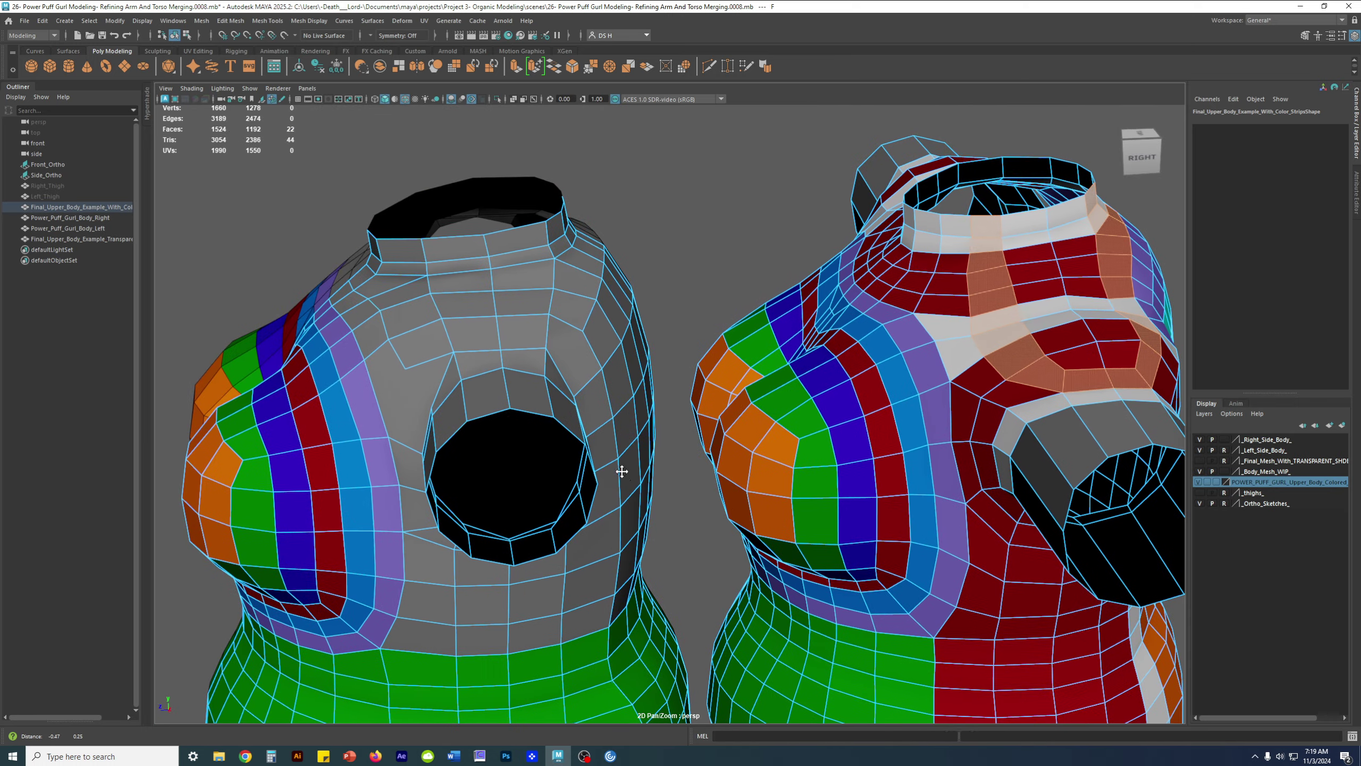
{"action": "mouse_move", "coordinate": [418, 462]}
{"action": "left_mouse_down", "text": "alt"}
{"action": "mouse_move", "coordinate": [420, 500]}
{"action": "mouse_move", "coordinate": [420, 467]}
{"action": "left_mouse_up", "text": "alt"}
{"action": "middle_click_drag", "start_coordinate": [420, 466], "coordinate": [268, 419], "text": "alt"}
{"action": "right_click_drag", "start_coordinate": [953, 306], "coordinate": [1068, 337], "text": "alt"}
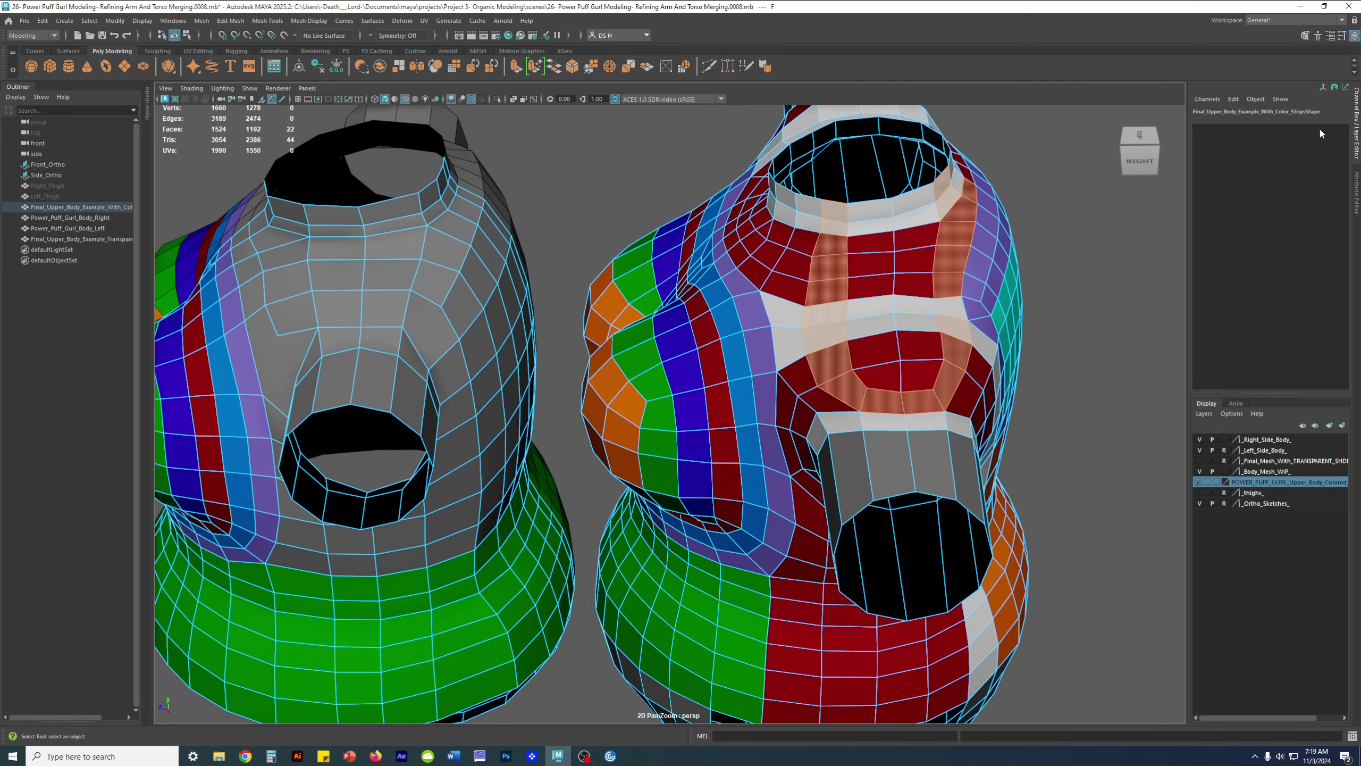
{"action": "left_click", "coordinate": [1357, 107]}
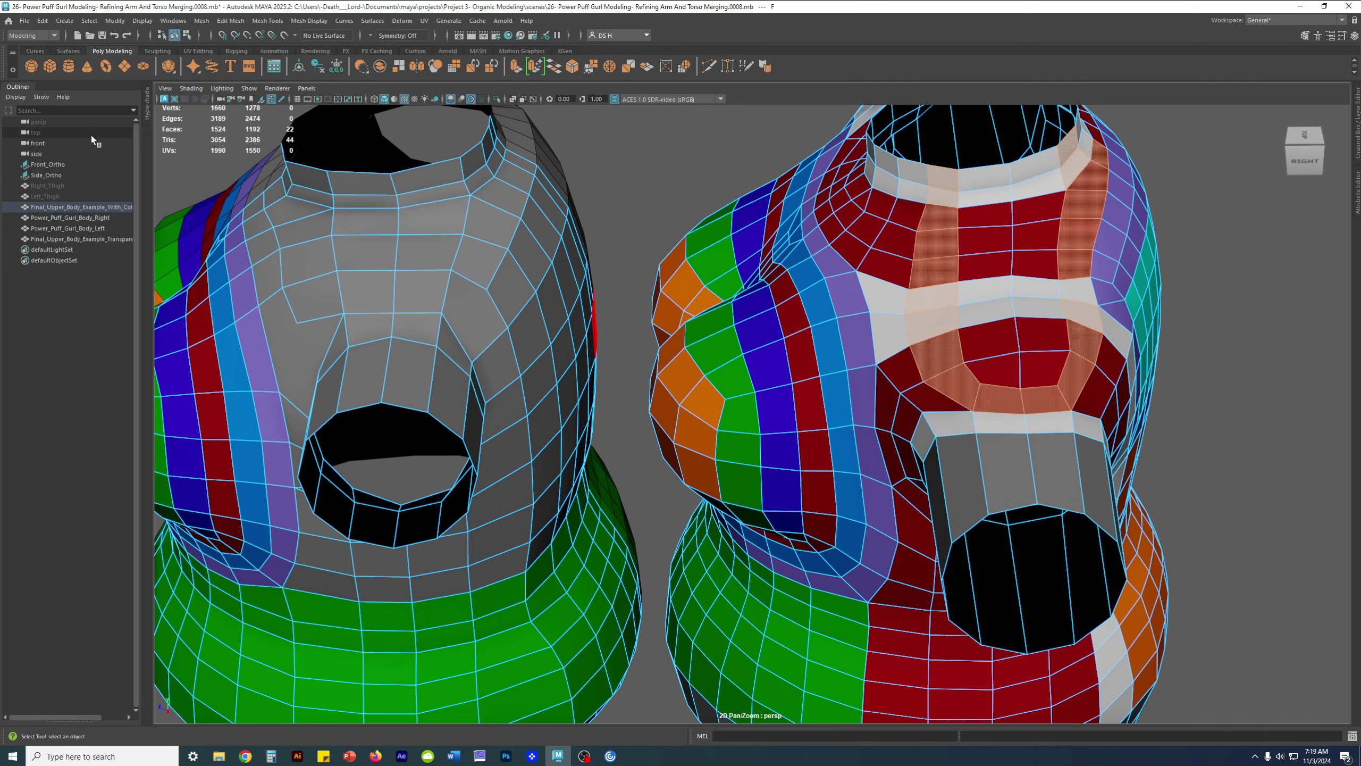
{"action": "left_click_drag", "start_coordinate": [1009, 462], "coordinate": [1045, 487], "text": "alt"}
{"action": "right_click_drag", "start_coordinate": [1045, 487], "coordinate": [901, 463], "text": "alt"}
{"action": "middle_click_drag", "start_coordinate": [902, 463], "coordinate": [927, 450], "text": "alt"}
{"action": "left_click_drag", "start_coordinate": [926, 451], "coordinate": [924, 468], "text": "alt"}
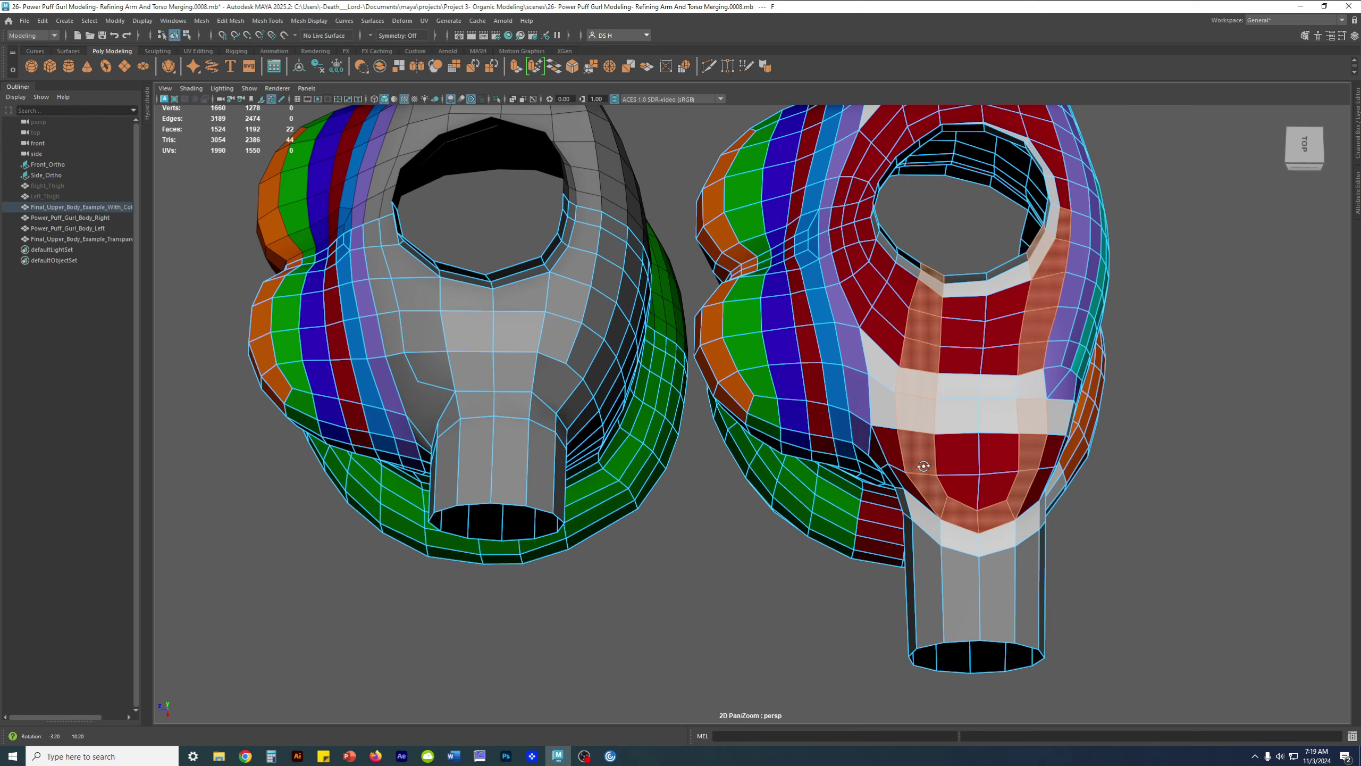
- Display both meshes with the default material instead of their color strips
{"action": "right_click_drag", "start_coordinate": [924, 467], "coordinate": [977, 472], "text": "alt"}
{"action": "left_click", "coordinate": [199, 89]}
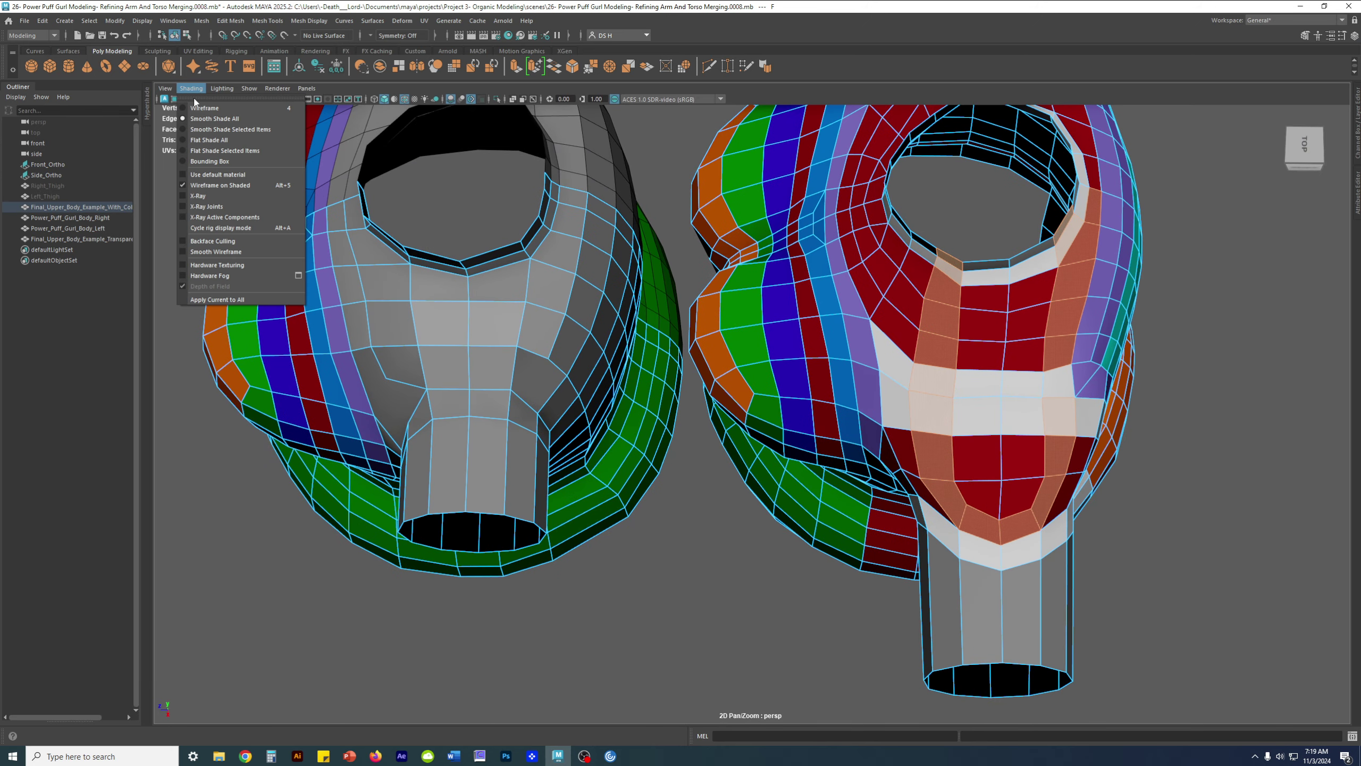
{"action": "left_click", "coordinate": [203, 175]}
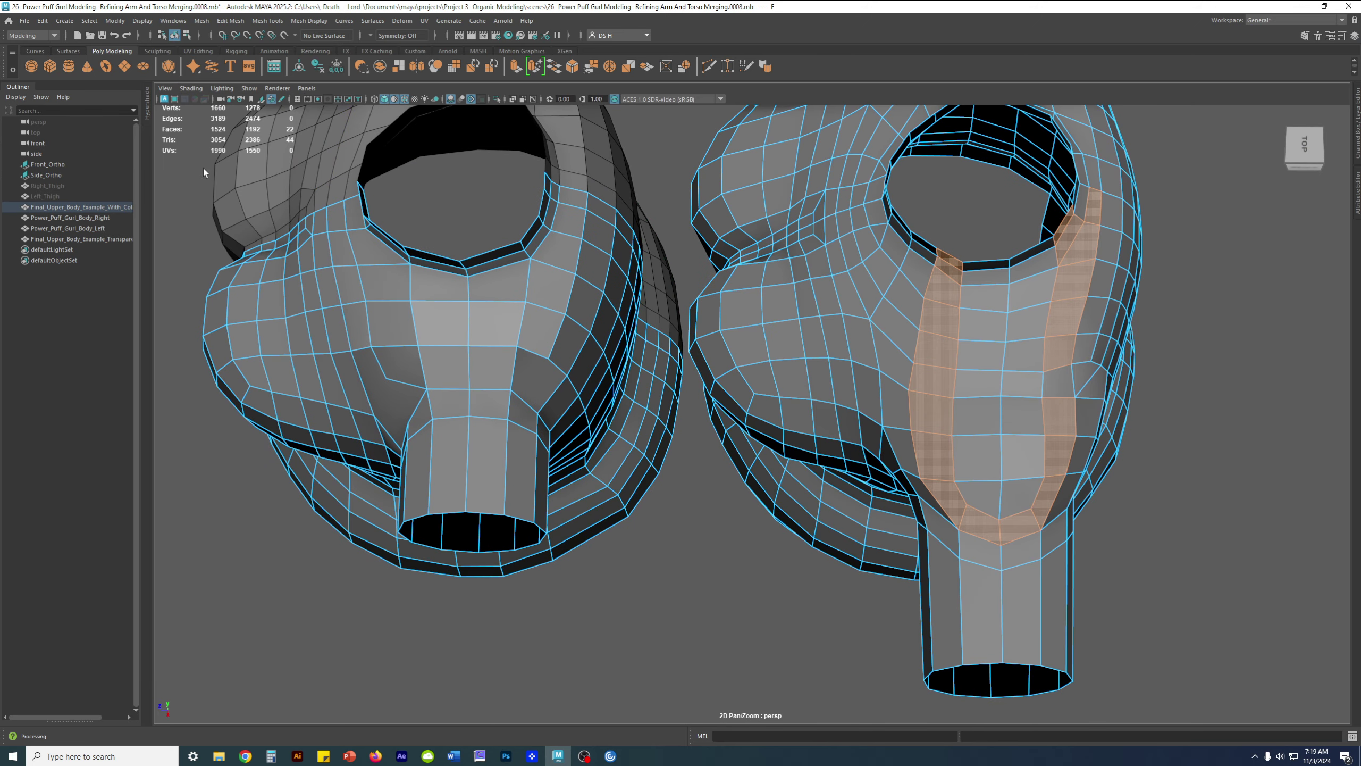
- Examine how the selected face loop runs from the neck, around the top of the arm, and back to the neck
{"action": "mouse_move", "coordinate": [1019, 482]}
{"action": "left_mouse_down", "text": "alt"}
{"action": "mouse_move", "coordinate": [1003, 471]}
{"action": "mouse_move", "coordinate": [1039, 472]}
{"action": "left_mouse_up", "text": "alt"}
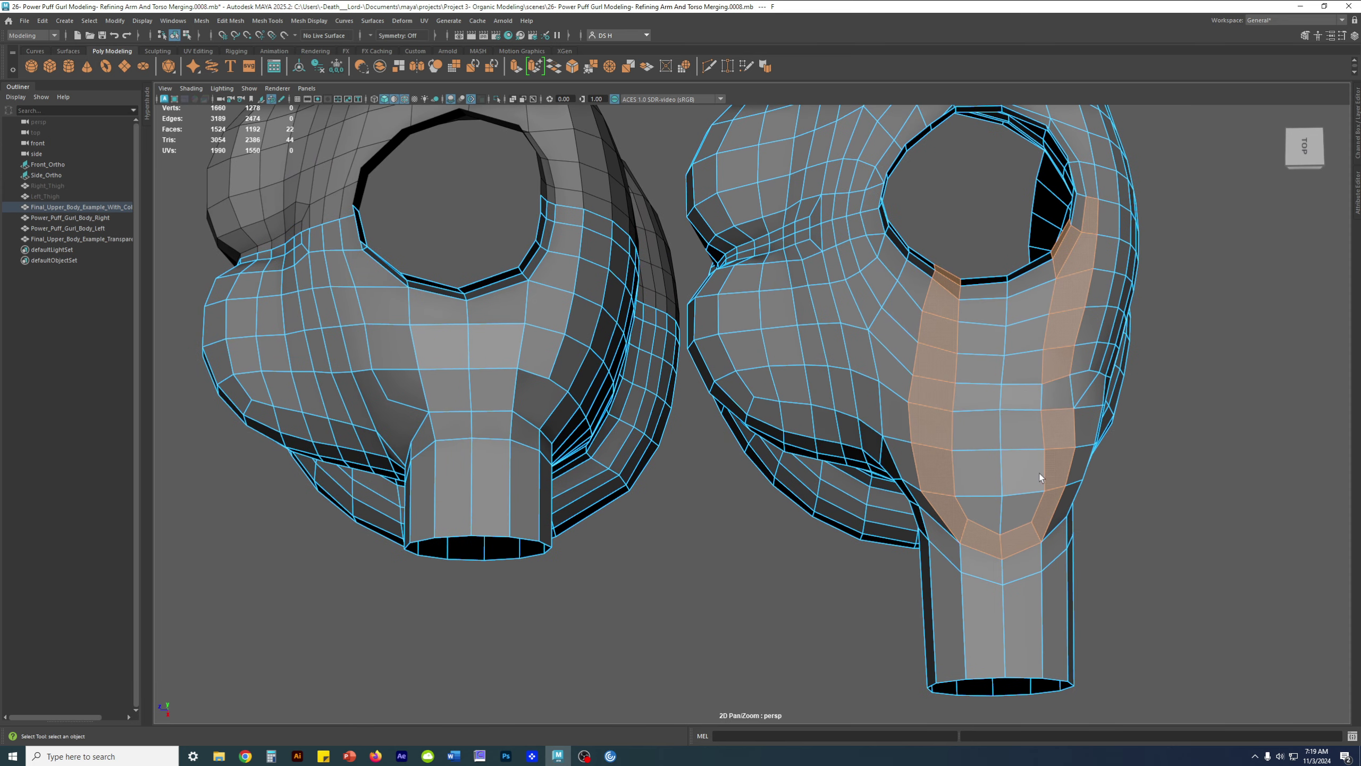
{"action": "left_click", "coordinate": [1058, 400], "text": "shift"}
{"action": "left_click", "coordinate": [1098, 224], "text": "shift"}
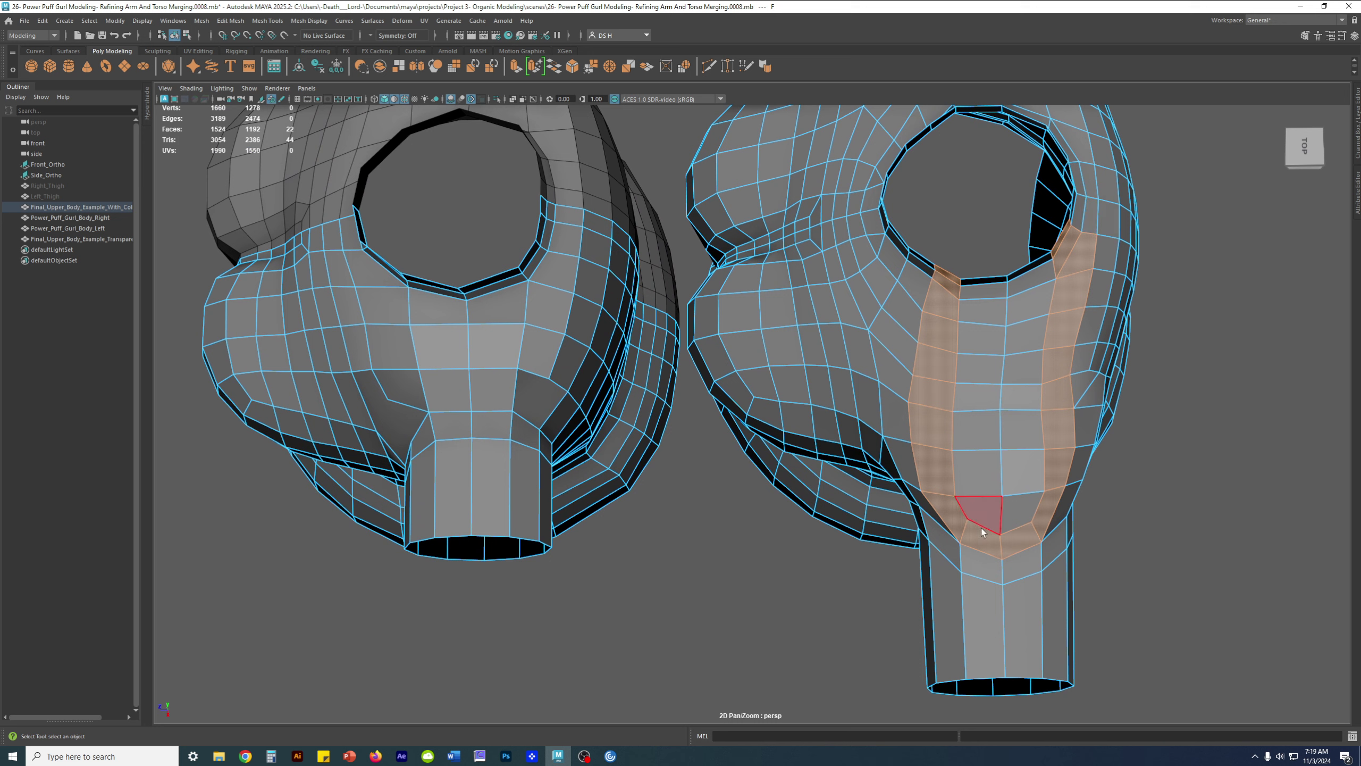
{"action": "left_click_drag", "start_coordinate": [1033, 450], "coordinate": [1043, 376], "text": "alt"}
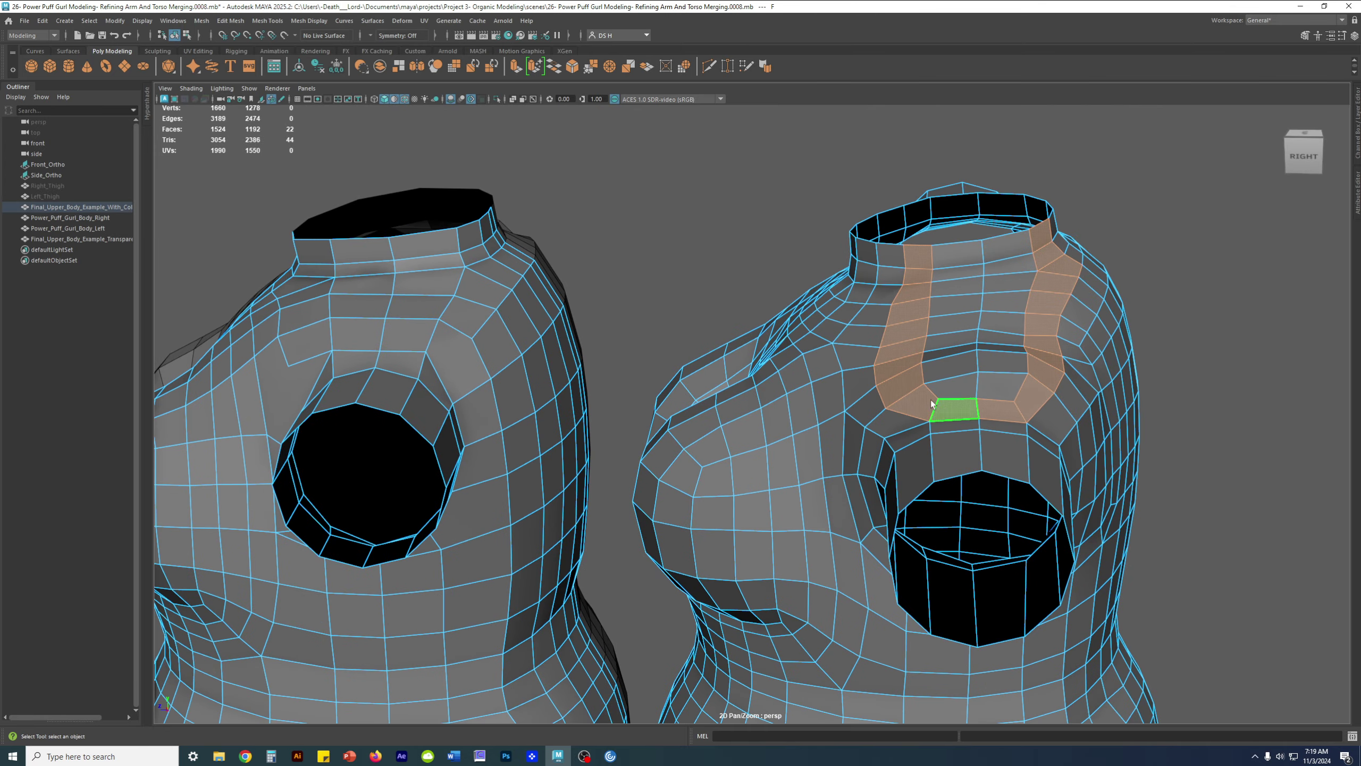
{"action": "left_click_drag", "start_coordinate": [1079, 304], "coordinate": [896, 503], "text": "alt"}
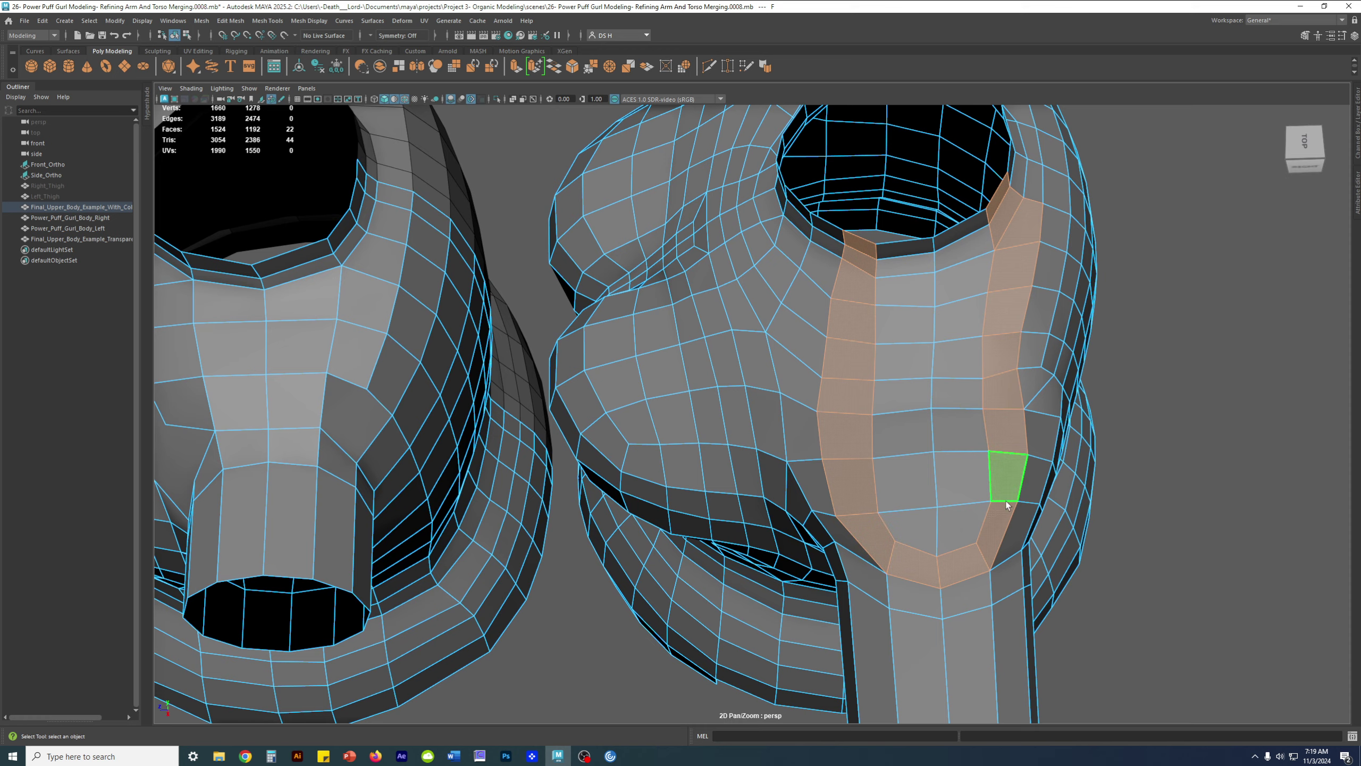
{"action": "left_click_drag", "start_coordinate": [983, 574], "coordinate": [757, 449], "text": "alt"}
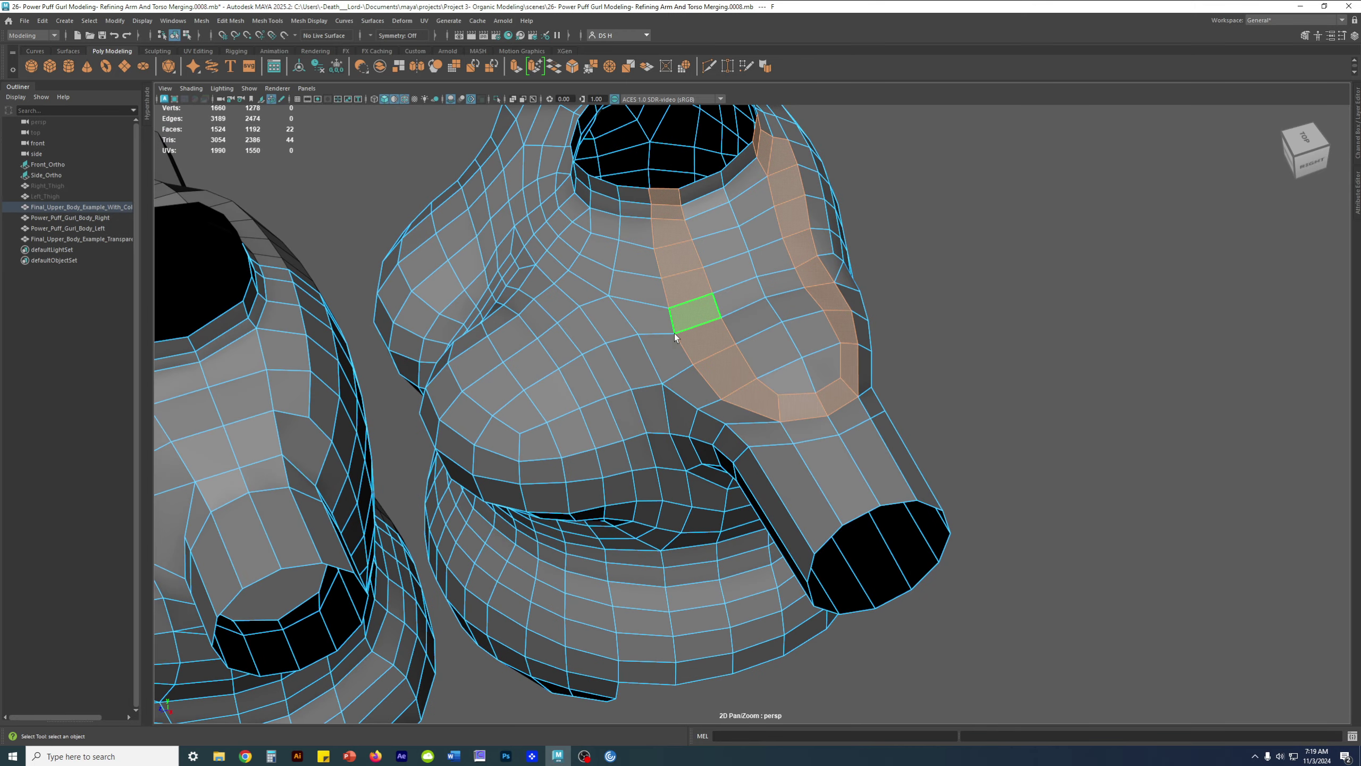
{"action": "left_click_drag", "start_coordinate": [779, 444], "coordinate": [885, 503], "text": "alt"}
{"action": "left_click_drag", "start_coordinate": [793, 489], "coordinate": [779, 450], "text": "alt"}
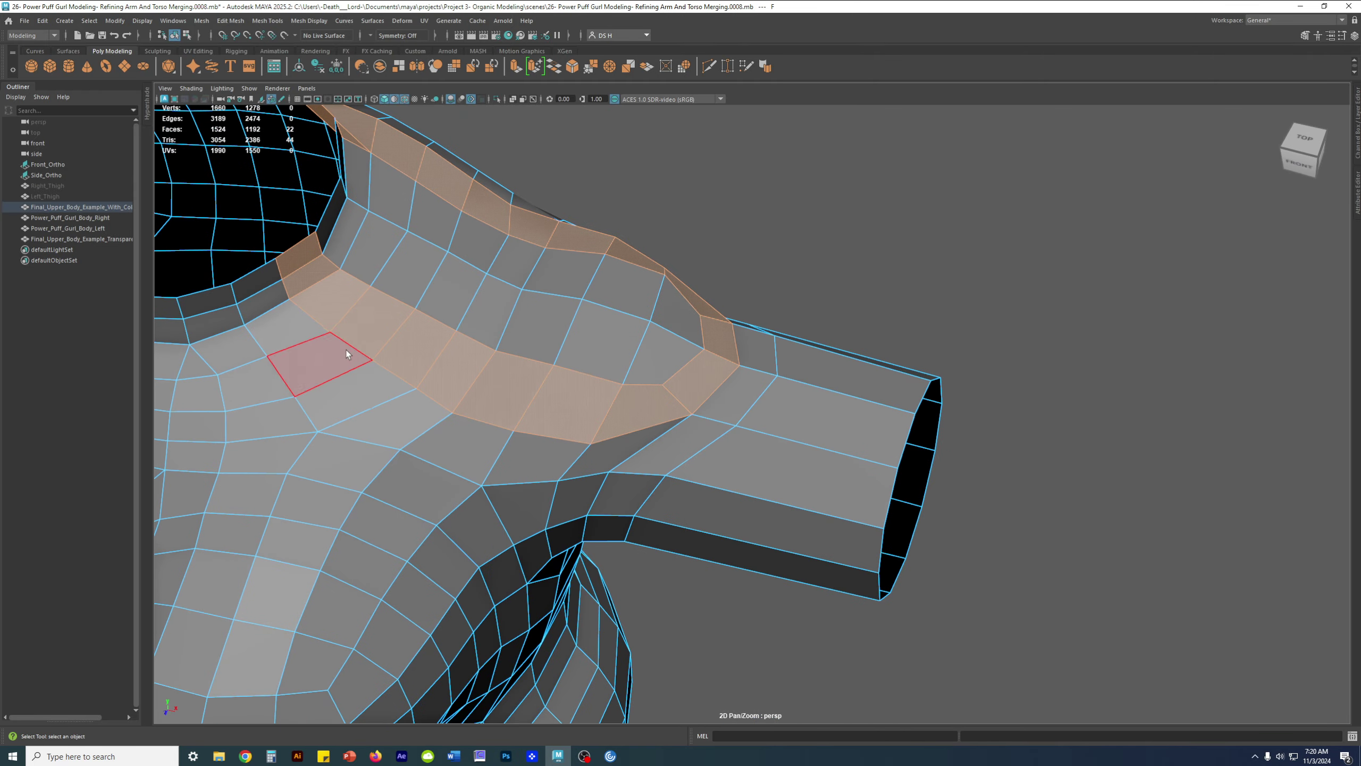
{"action": "left_click", "coordinate": [312, 306], "text": "shift"}
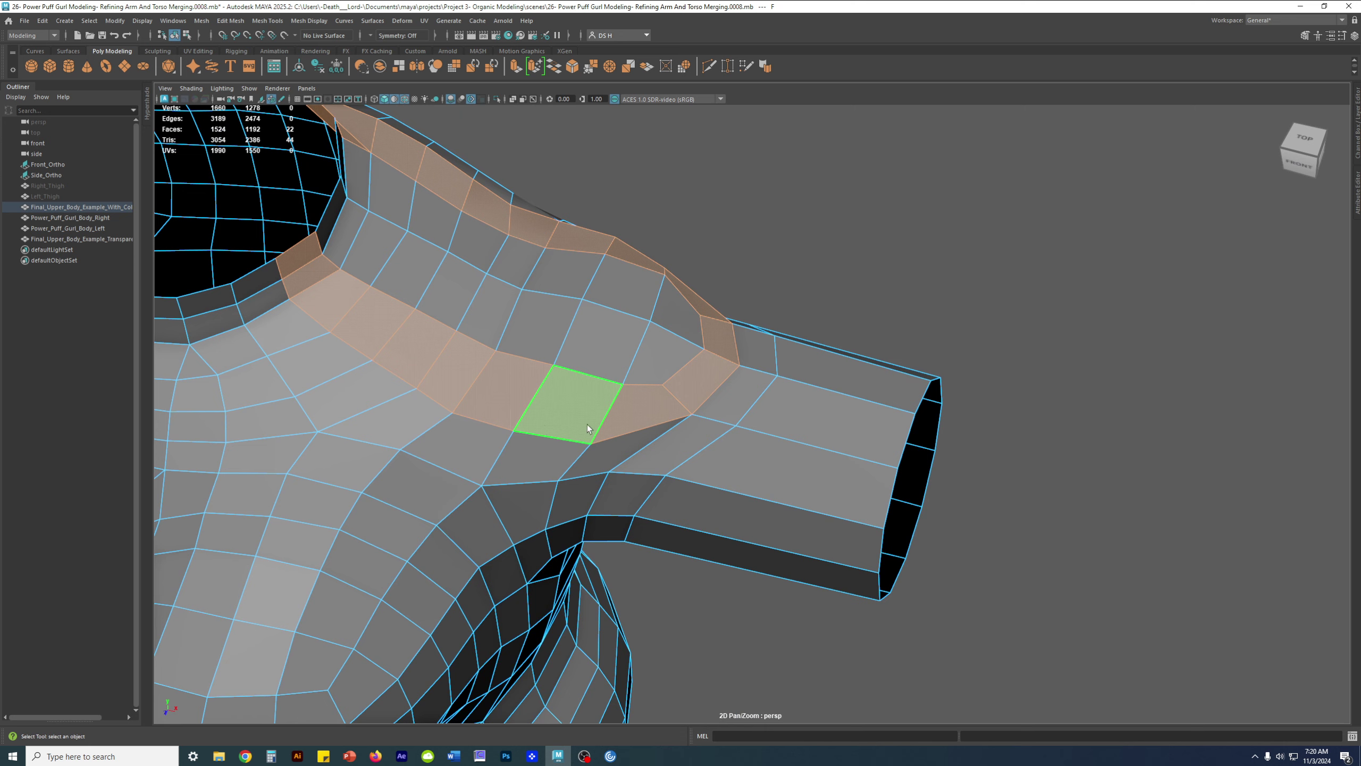
{"action": "left_click_drag", "start_coordinate": [850, 483], "coordinate": [614, 219], "text": "alt"}
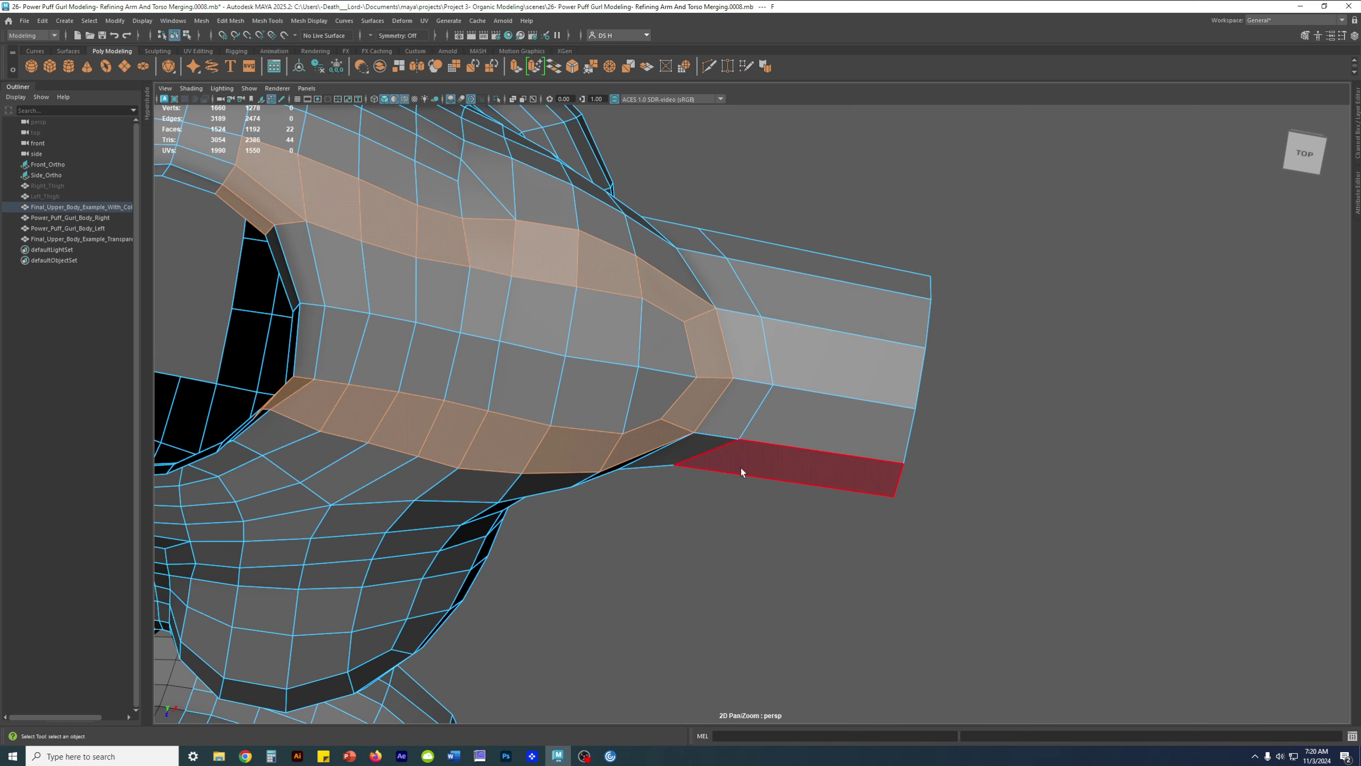
{"action": "left_click_drag", "start_coordinate": [876, 367], "coordinate": [815, 368], "text": "alt"}
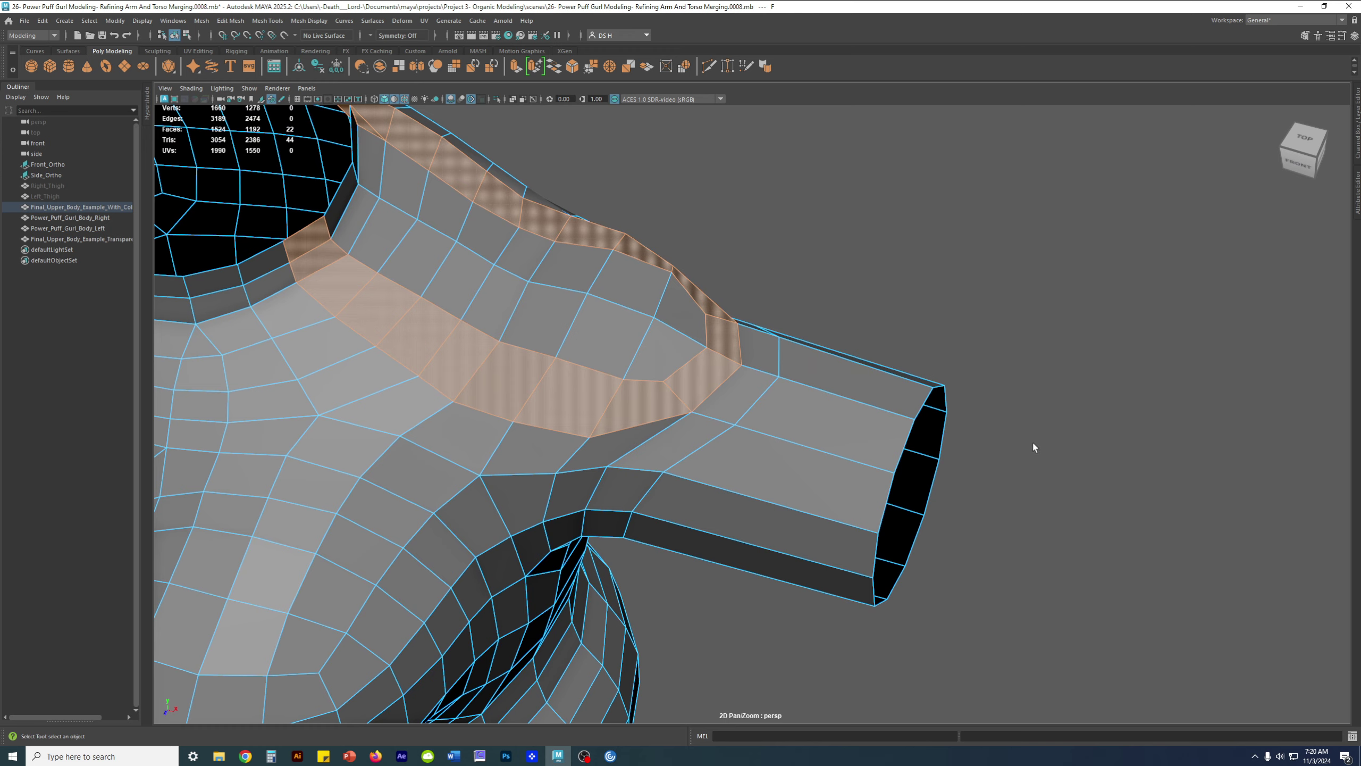
- Compare the shoulder topology of both meshes with the example's selected loop, from the front, the side and above
{"action": "left_click_drag", "start_coordinate": [860, 459], "coordinate": [769, 455], "text": "alt"}
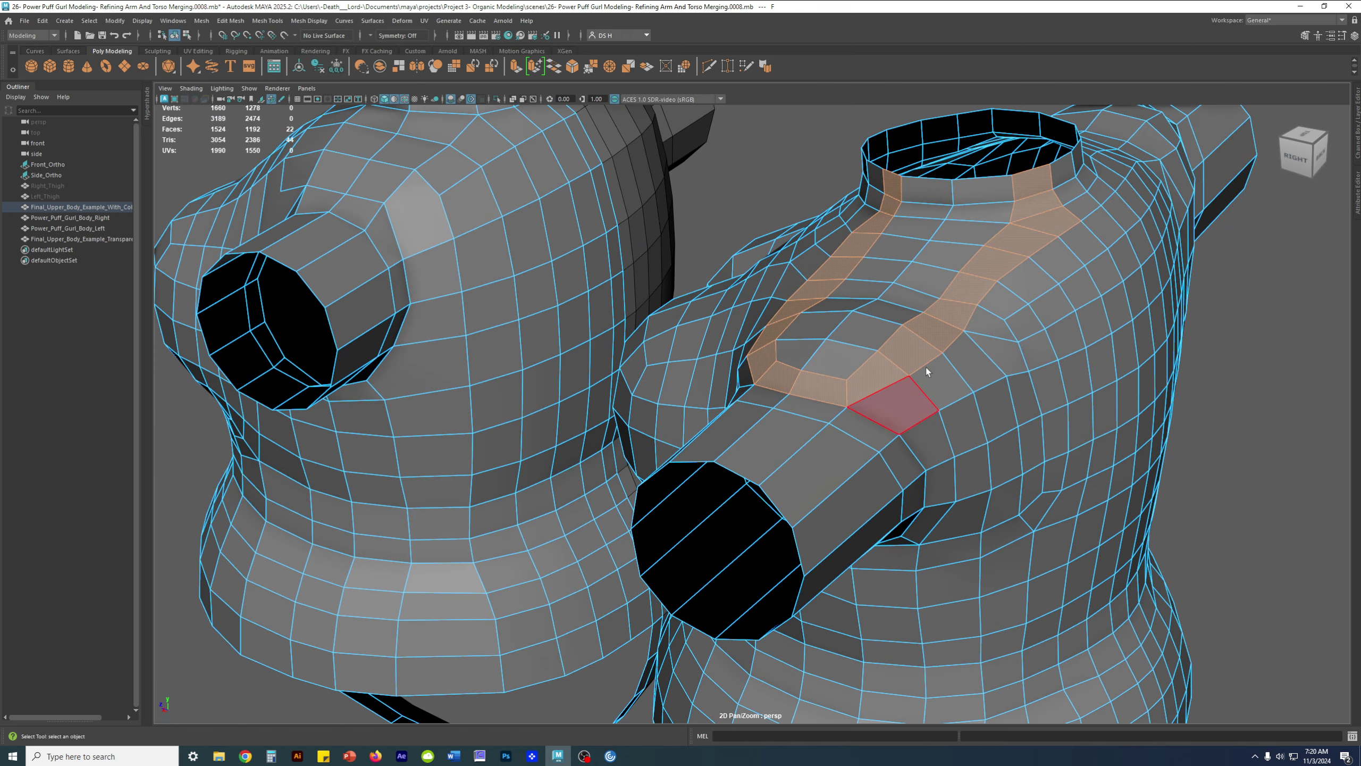
{"action": "left_click_drag", "start_coordinate": [966, 417], "coordinate": [1039, 408], "text": "alt"}
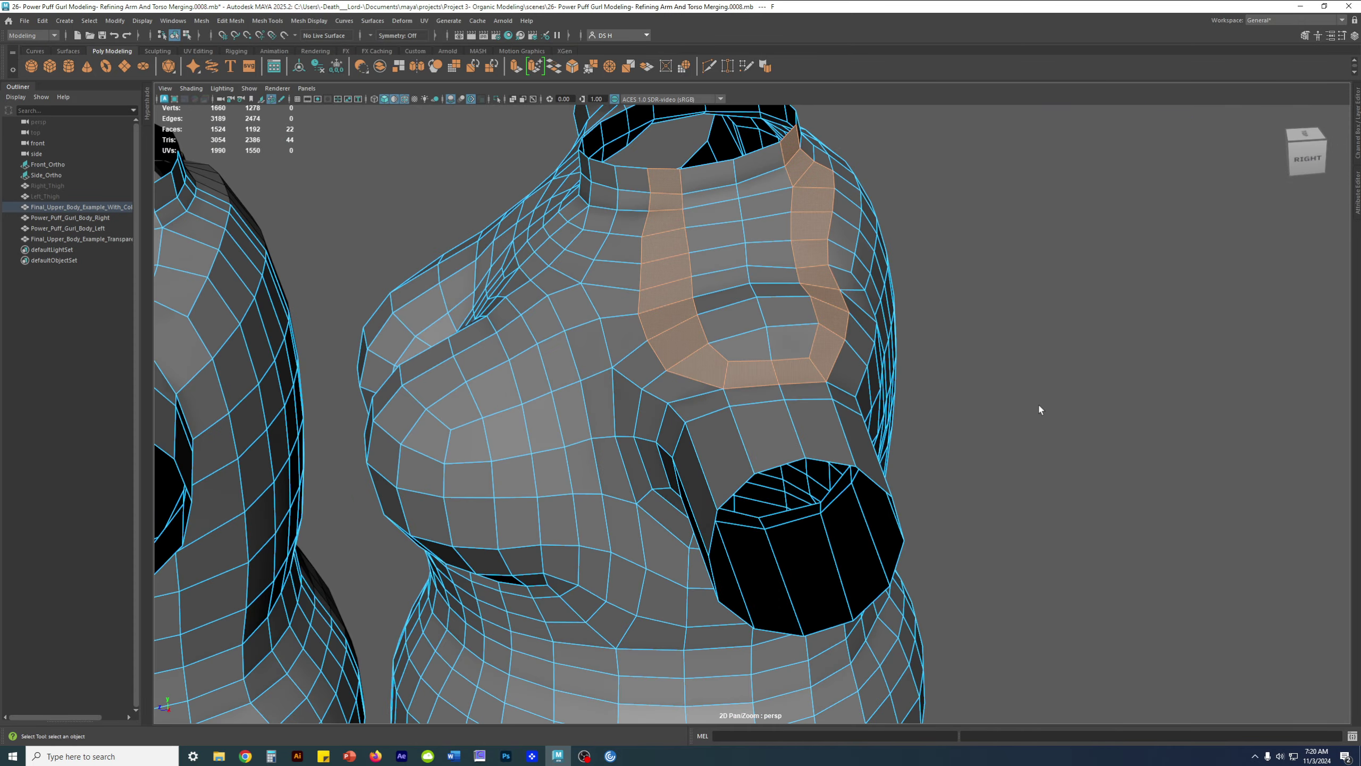
{"action": "left_click_drag", "start_coordinate": [660, 341], "coordinate": [810, 422], "text": "alt"}
{"action": "left_click_drag", "start_coordinate": [710, 427], "coordinate": [833, 342], "text": "alt"}
{"action": "middle_click_drag", "start_coordinate": [917, 376], "coordinate": [923, 205], "text": "alt"}
{"action": "scroll", "coordinate": [864, 279], "scroll_direction": "down", "scroll_amount": 5}
{"action": "middle_click_drag", "start_coordinate": [862, 643], "coordinate": [836, 236], "text": "alt"}
{"action": "middle_click_drag", "start_coordinate": [710, 415], "coordinate": [696, 643], "text": "alt"}
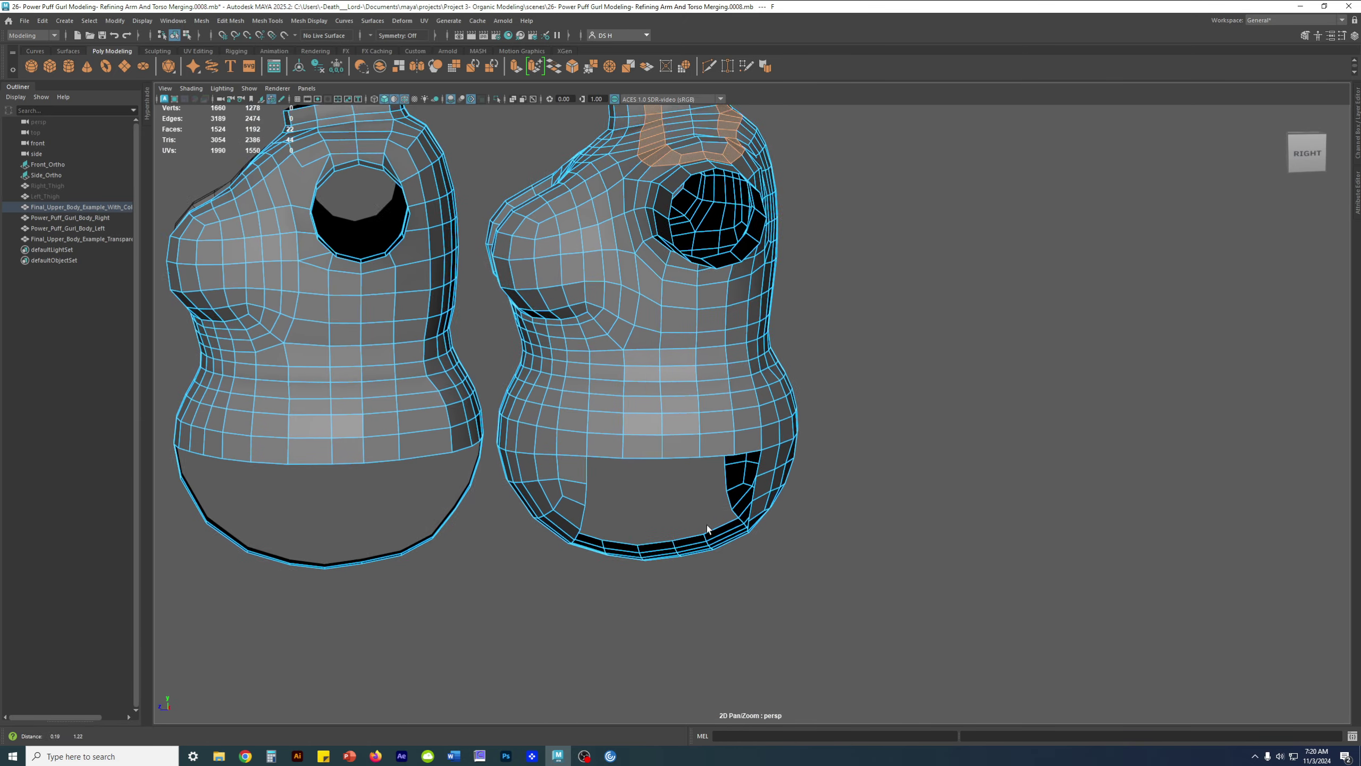
{"action": "middle_click_drag", "start_coordinate": [601, 408], "coordinate": [601, 449], "text": "alt"}
{"action": "left_click_drag", "start_coordinate": [601, 449], "coordinate": [691, 429], "text": "alt"}
{"action": "right_click_drag", "start_coordinate": [691, 429], "coordinate": [772, 425], "text": "alt"}
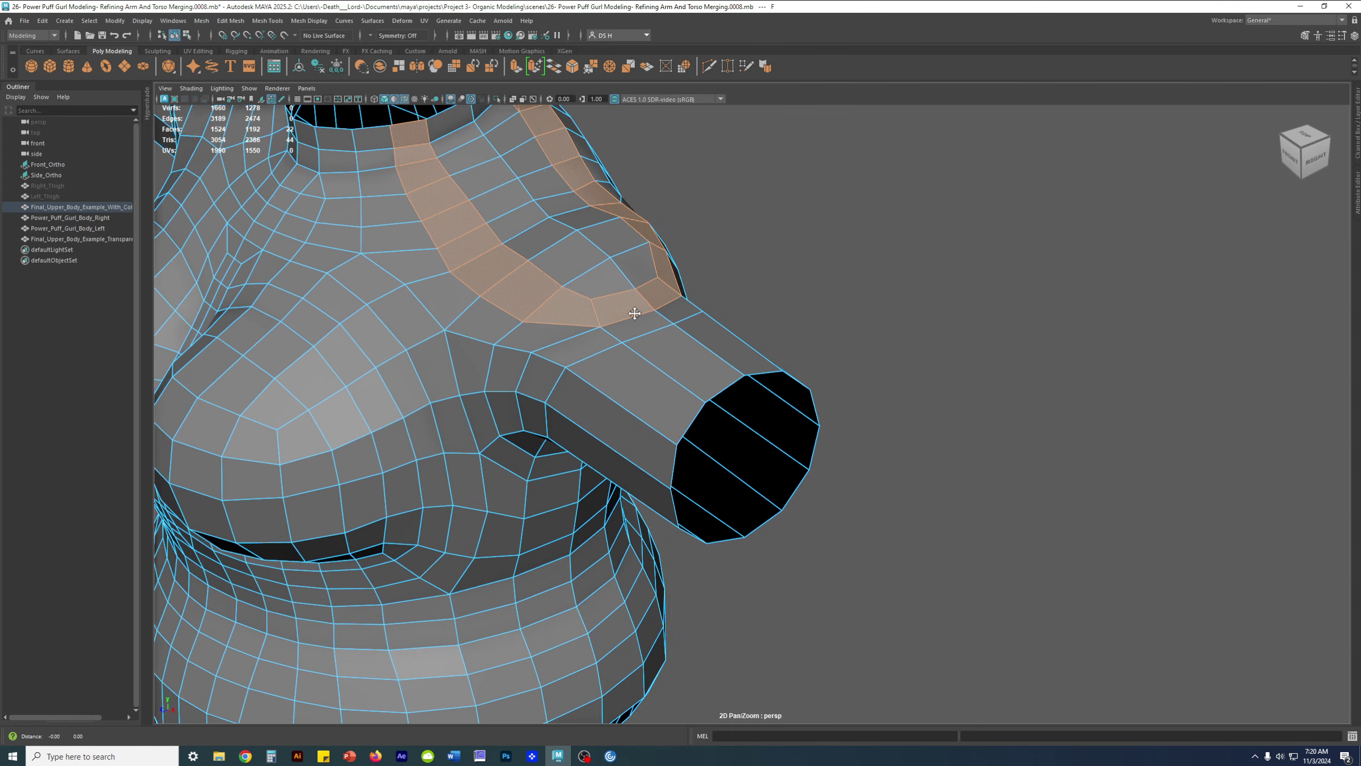
{"action": "middle_click_drag", "start_coordinate": [635, 313], "coordinate": [747, 424], "text": "alt"}
{"action": "left_click_drag", "start_coordinate": [755, 418], "coordinate": [627, 293], "text": "alt"}
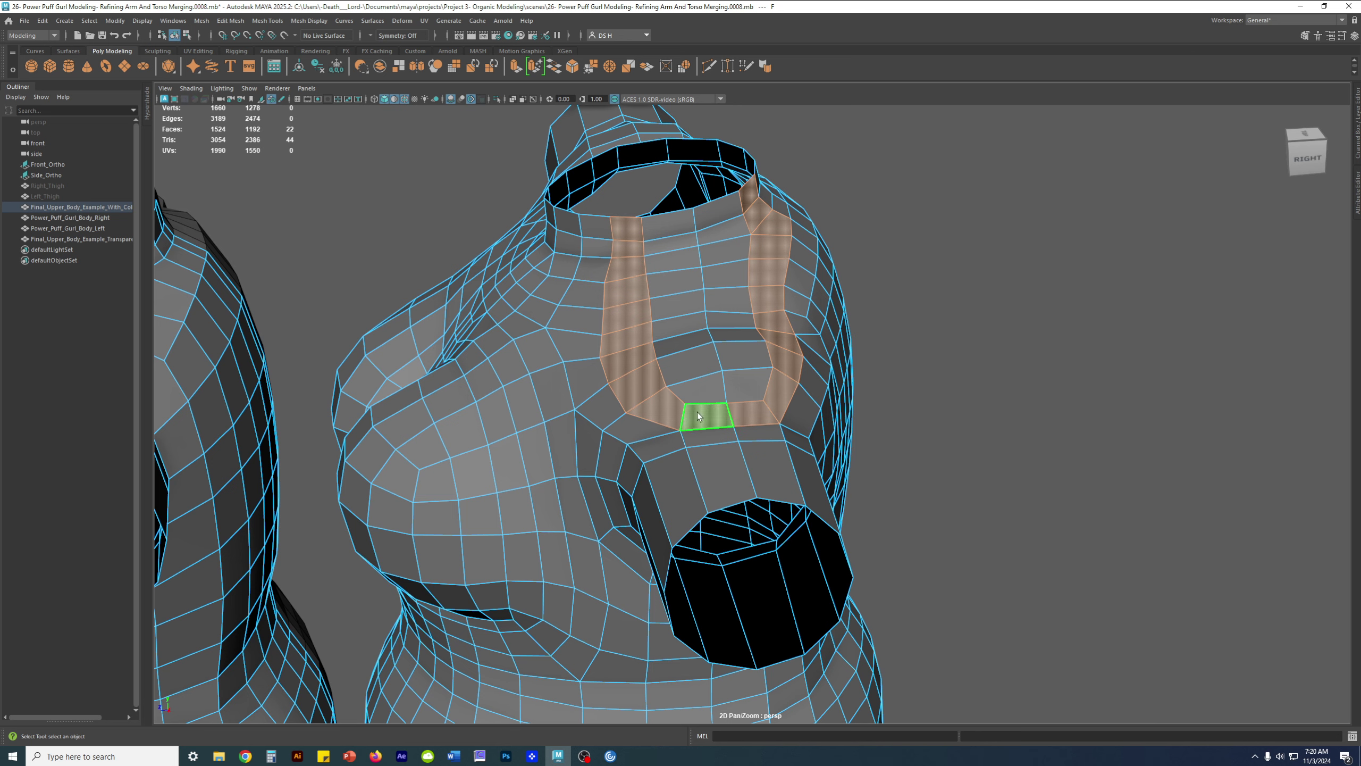
{"action": "left_click_drag", "start_coordinate": [812, 305], "coordinate": [905, 320], "text": "alt"}
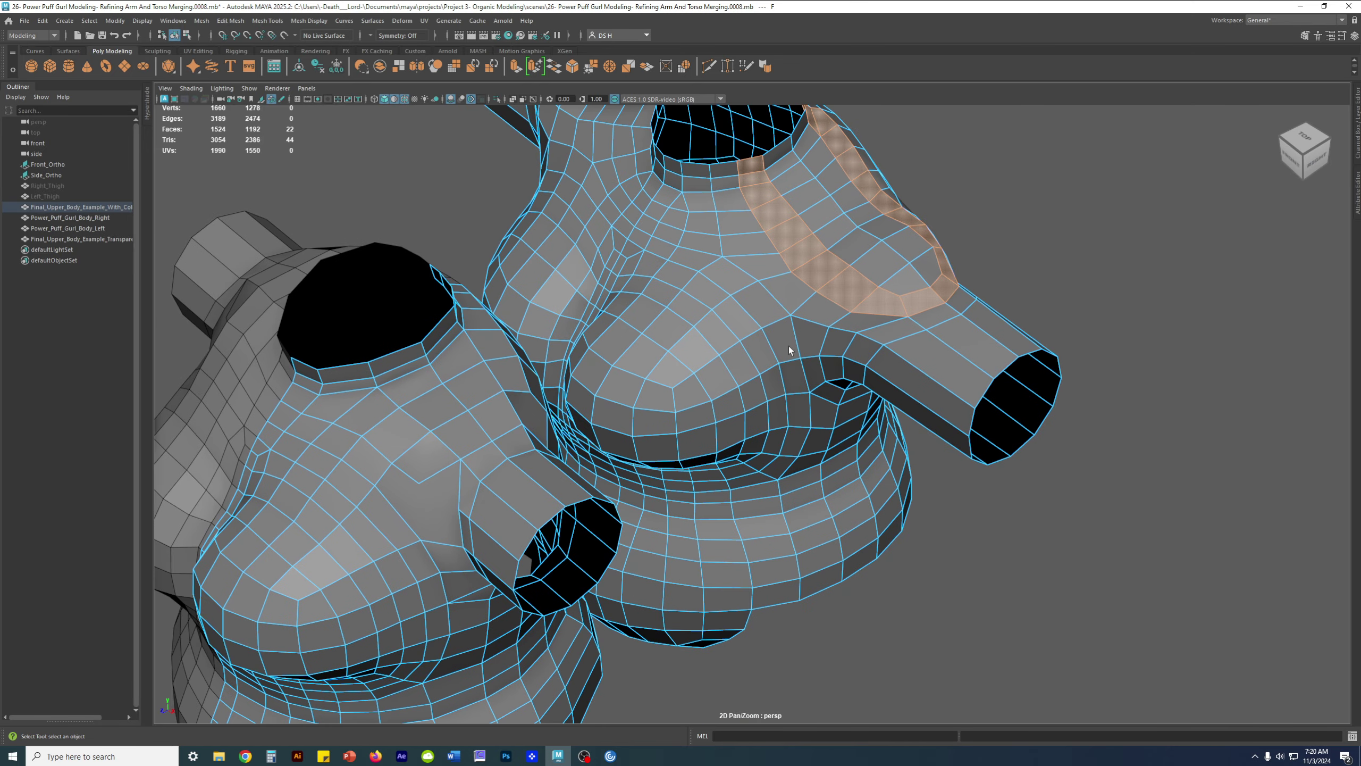
{"action": "left_click_drag", "start_coordinate": [803, 300], "coordinate": [884, 355], "text": "alt"}
{"action": "left_click_drag", "start_coordinate": [955, 326], "coordinate": [945, 343], "text": "alt"}
{"action": "left_click_drag", "start_coordinate": [390, 347], "coordinate": [926, 376], "text": "alt"}
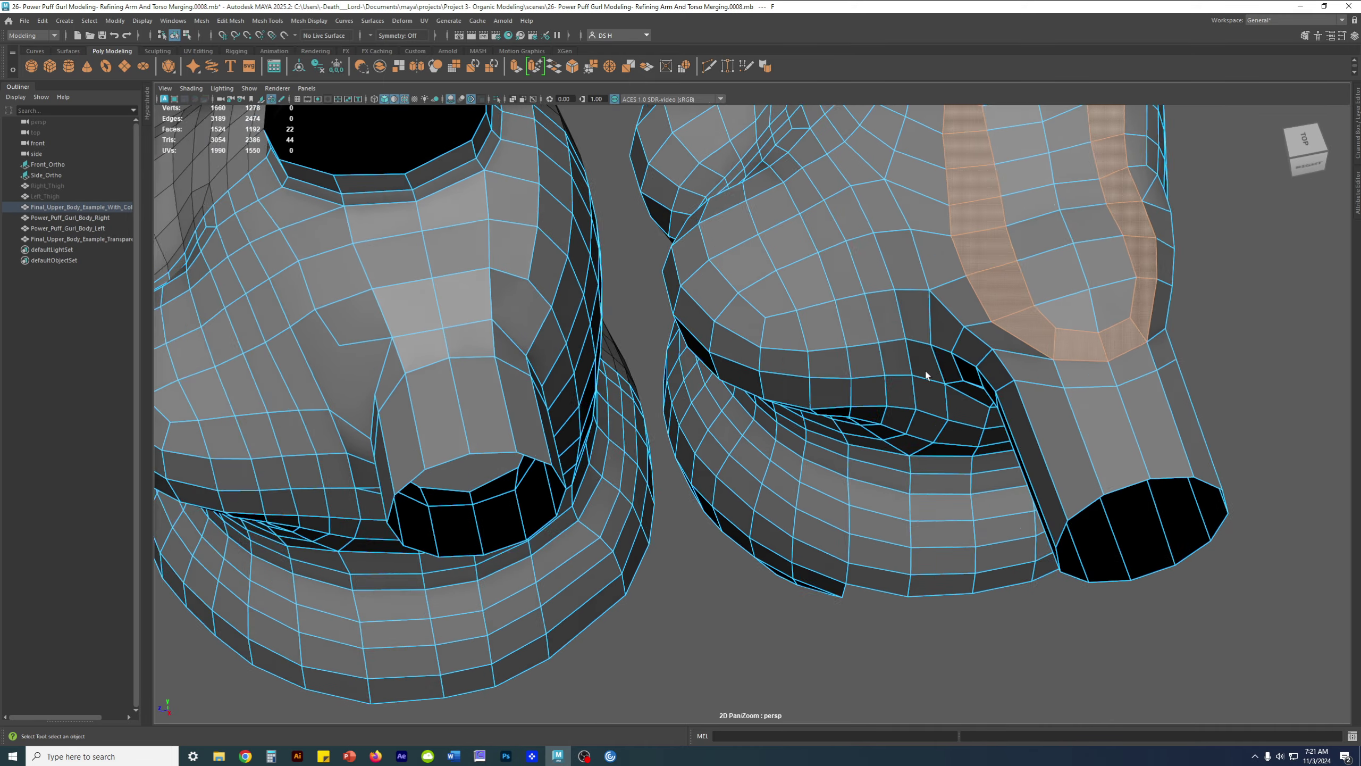
- Select the ring of faces encircling the example mesh's arm where it joins the shoulder
{"action": "middle_click_drag", "start_coordinate": [927, 375], "coordinate": [803, 372], "text": "alt"}
{"action": "right_click_drag", "start_coordinate": [803, 372], "coordinate": [860, 376], "text": "alt"}
{"action": "left_click_drag", "start_coordinate": [993, 360], "coordinate": [839, 446], "text": "alt"}
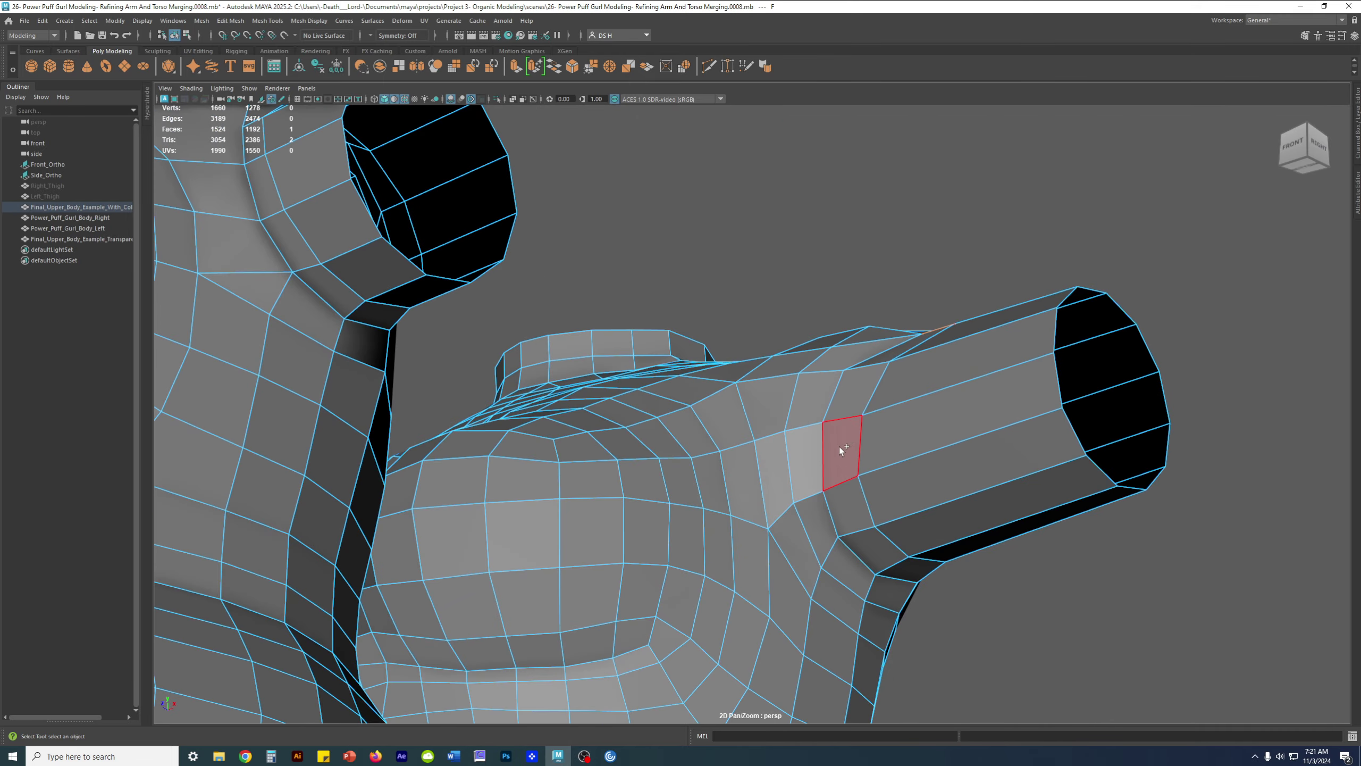
{"action": "double_click", "coordinate": [875, 555], "text": "shift"}
{"action": "left_click_drag", "start_coordinate": [1006, 521], "coordinate": [836, 536], "text": "alt"}
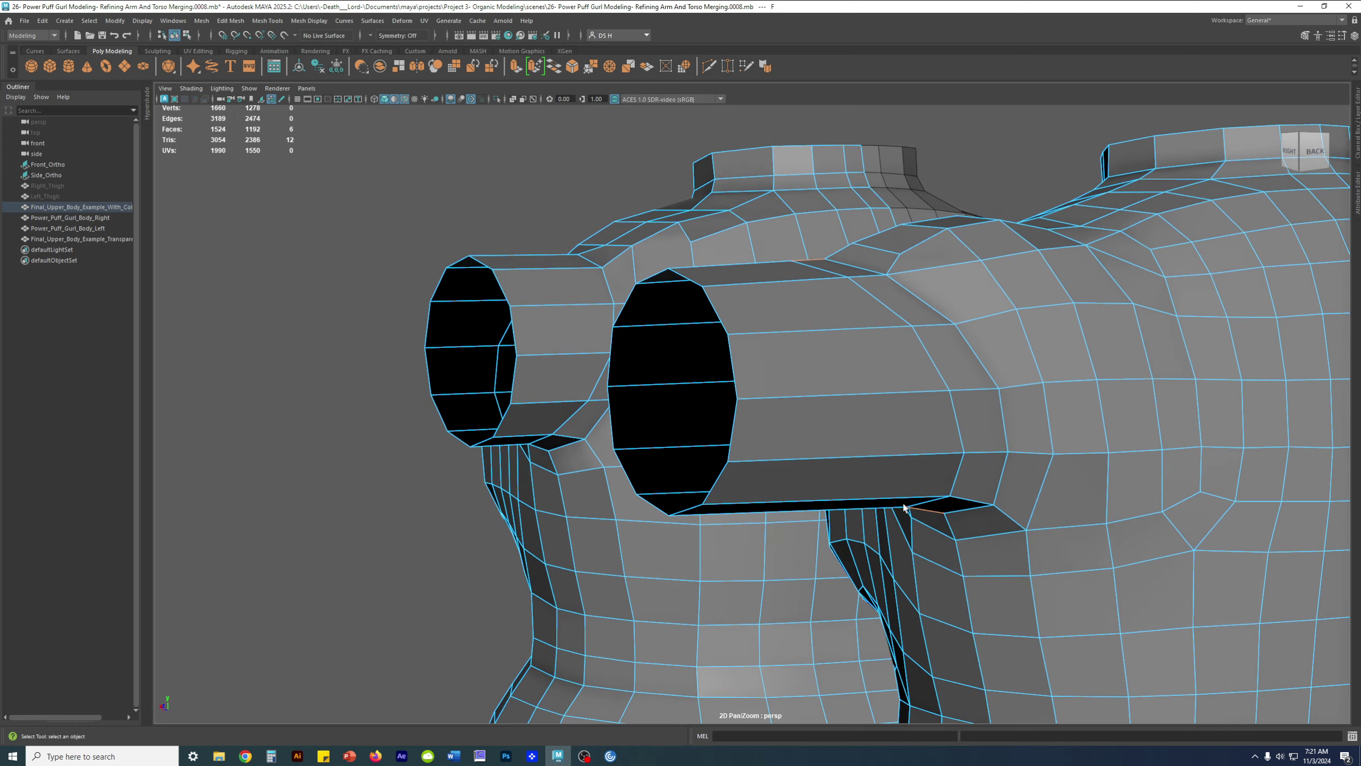
{"action": "double_click", "coordinate": [955, 360], "text": "shift"}
{"action": "left_click", "coordinate": [913, 317], "text": "shift"}
{"action": "left_click_drag", "start_coordinate": [842, 269], "coordinate": [1021, 387], "text": "alt"}
{"action": "left_click_drag", "start_coordinate": [830, 453], "coordinate": [586, 338], "text": "alt"}
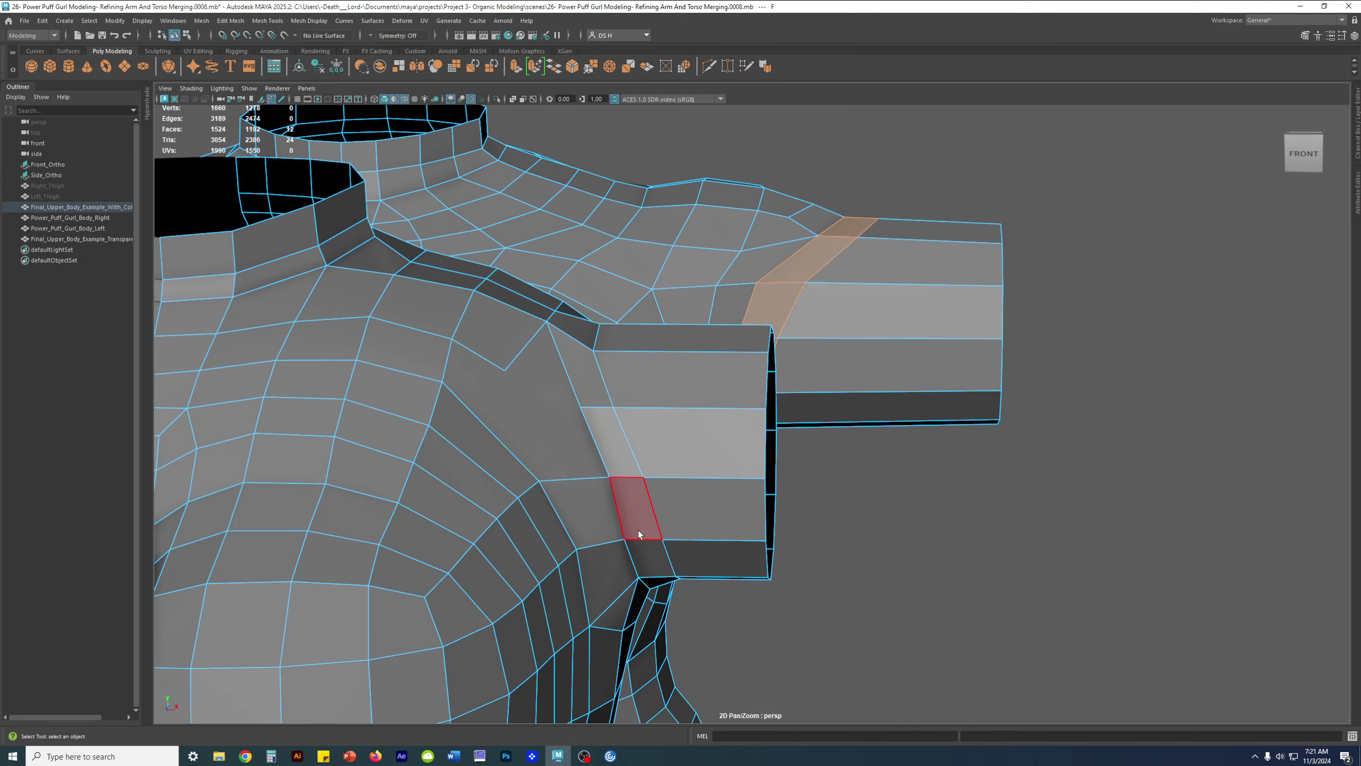
- Add the working body's face ring at the arm base to the selection and compare its slant with the example's ring
{"action": "left_click", "coordinate": [584, 359], "text": "shift"}
{"action": "left_click", "coordinate": [610, 441], "text": "shift"}
{"action": "left_click", "coordinate": [628, 515], "text": "shift"}
{"action": "left_click_drag", "start_coordinate": [629, 514], "coordinate": [447, 331], "text": "alt"}
{"action": "double_click", "coordinate": [375, 260], "text": "shift"}
{"action": "left_click_drag", "start_coordinate": [423, 249], "coordinate": [579, 231], "text": "alt"}
{"action": "double_click", "coordinate": [633, 139], "text": "shift"}
{"action": "left_click_drag", "start_coordinate": [634, 139], "coordinate": [853, 221], "text": "alt"}
{"action": "left_click", "coordinate": [726, 229], "text": "shift"}
{"action": "left_click", "coordinate": [761, 273], "text": "shift"}
{"action": "left_click_drag", "start_coordinate": [761, 273], "coordinate": [982, 313], "text": "alt"}
{"action": "key", "text": "w"}
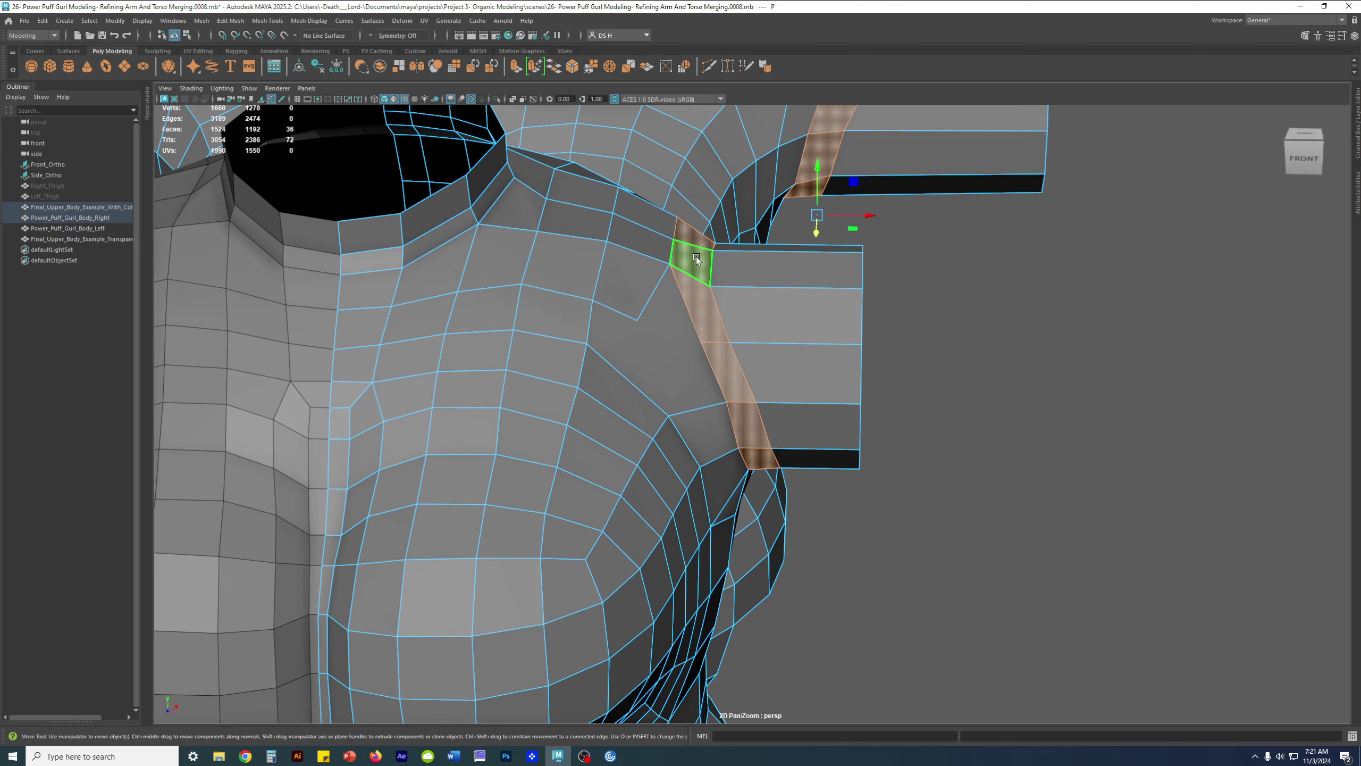
{"action": "left_click_drag", "start_coordinate": [699, 349], "coordinate": [725, 313], "text": "alt"}
{"action": "left_click_drag", "start_coordinate": [701, 240], "coordinate": [669, 369], "text": "alt"}
{"action": "left_click_drag", "start_coordinate": [699, 551], "coordinate": [792, 345], "text": "alt"}
{"action": "left_click_drag", "start_coordinate": [659, 465], "coordinate": [726, 415], "text": "alt"}
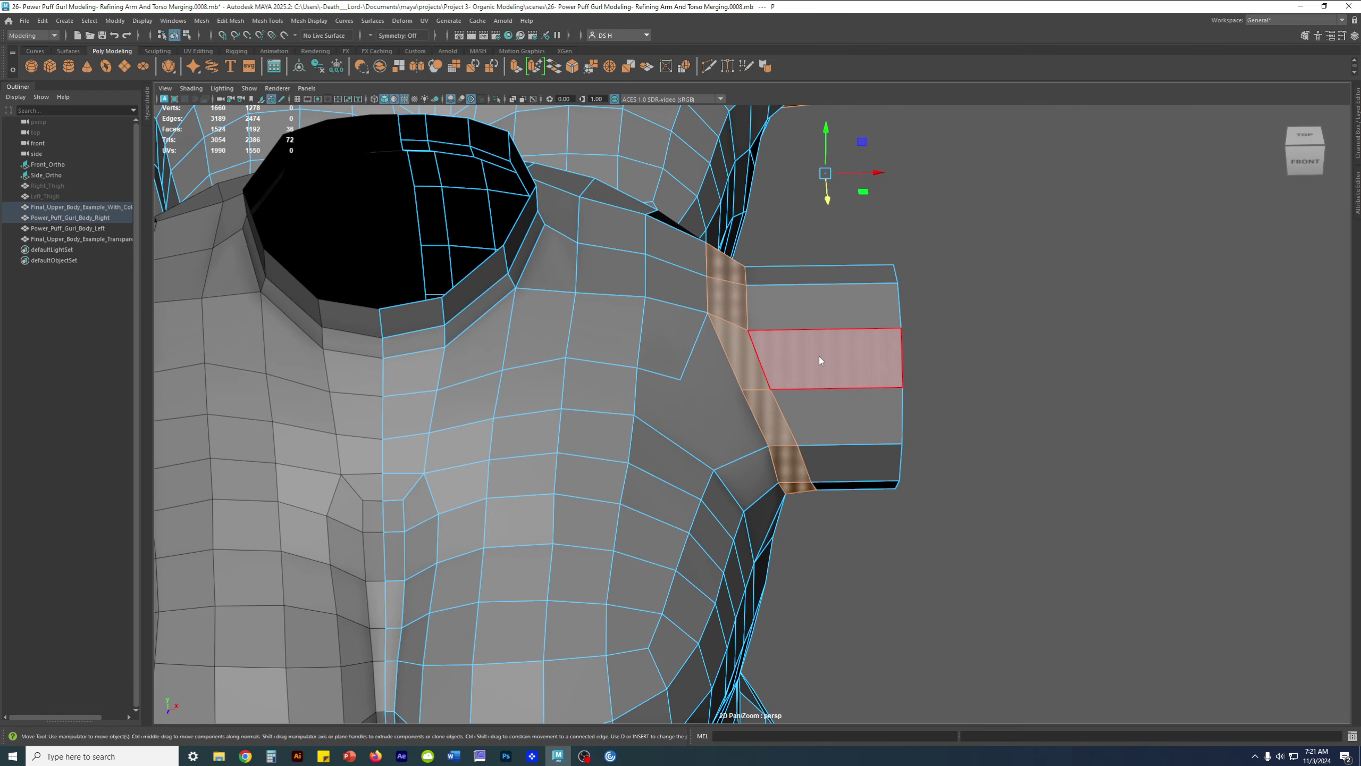
- Return both meshes to object mode and select the right half of the working body
{"action": "right_click_drag", "start_coordinate": [765, 402], "coordinate": [777, 391]}
{"action": "mouse_move", "coordinate": [776, 390]}
{"action": "left_mouse_down", "text": "alt"}
{"action": "mouse_move", "coordinate": [791, 330]}
{"action": "mouse_move", "coordinate": [781, 371]}
{"action": "left_mouse_up", "text": "alt"}
{"action": "left_click", "coordinate": [780, 370]}
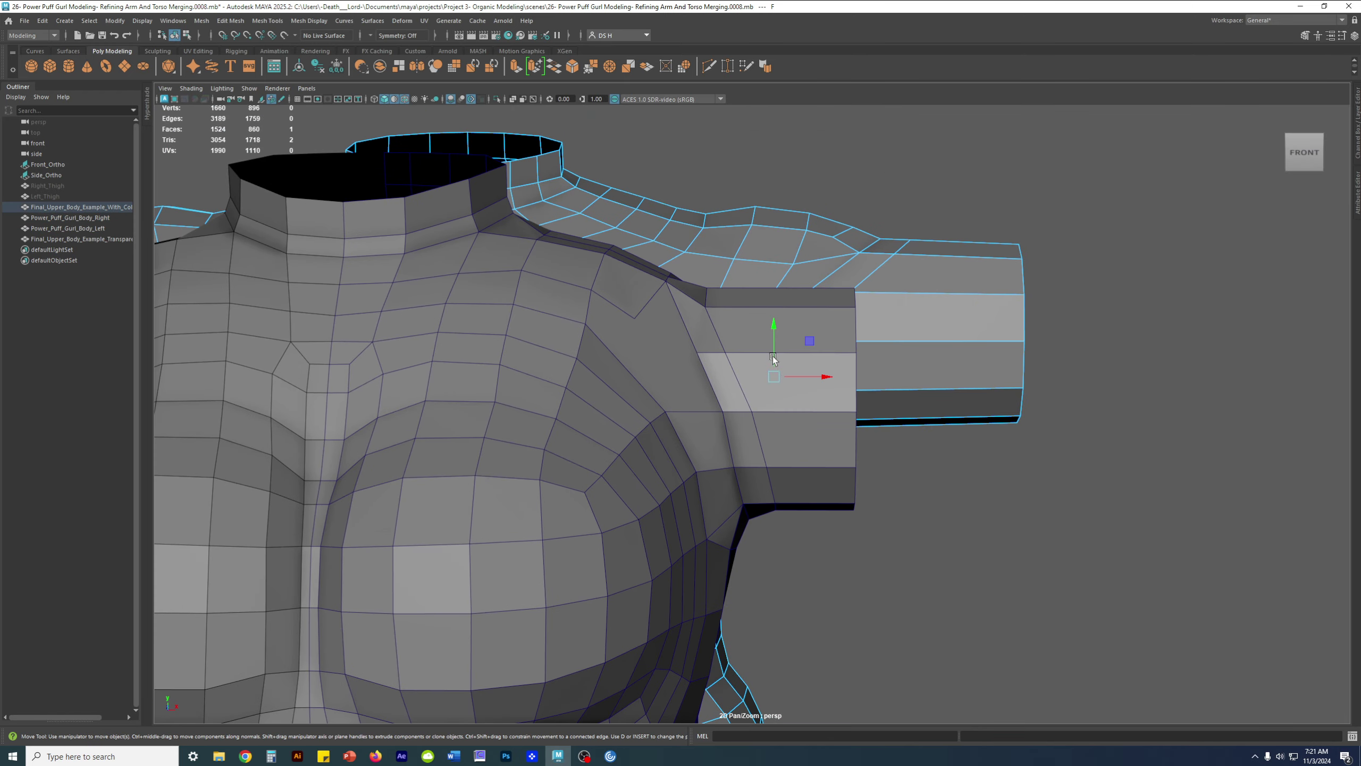
{"action": "right_click_drag", "start_coordinate": [813, 249], "coordinate": [837, 229]}
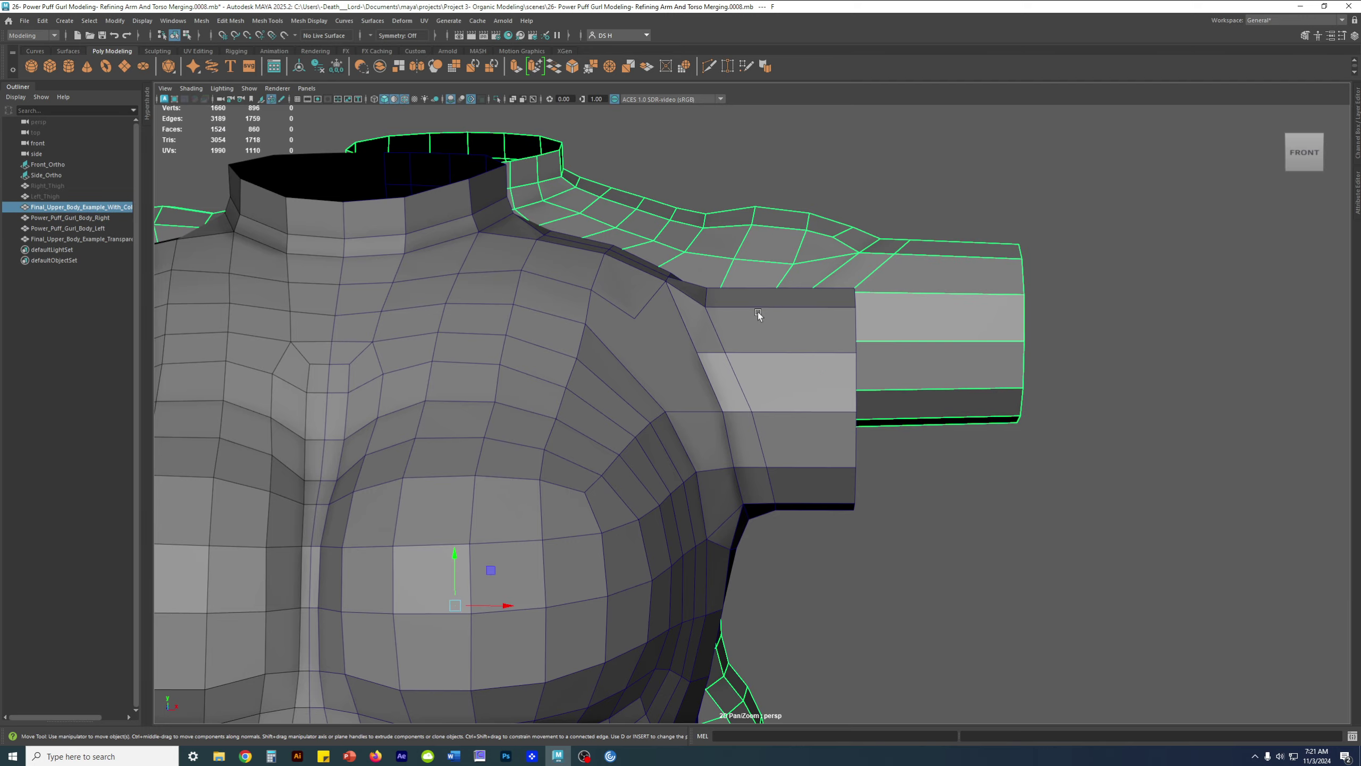
{"action": "left_click_drag", "start_coordinate": [771, 440], "coordinate": [613, 424], "text": "alt"}
{"action": "left_click", "coordinate": [747, 371]}
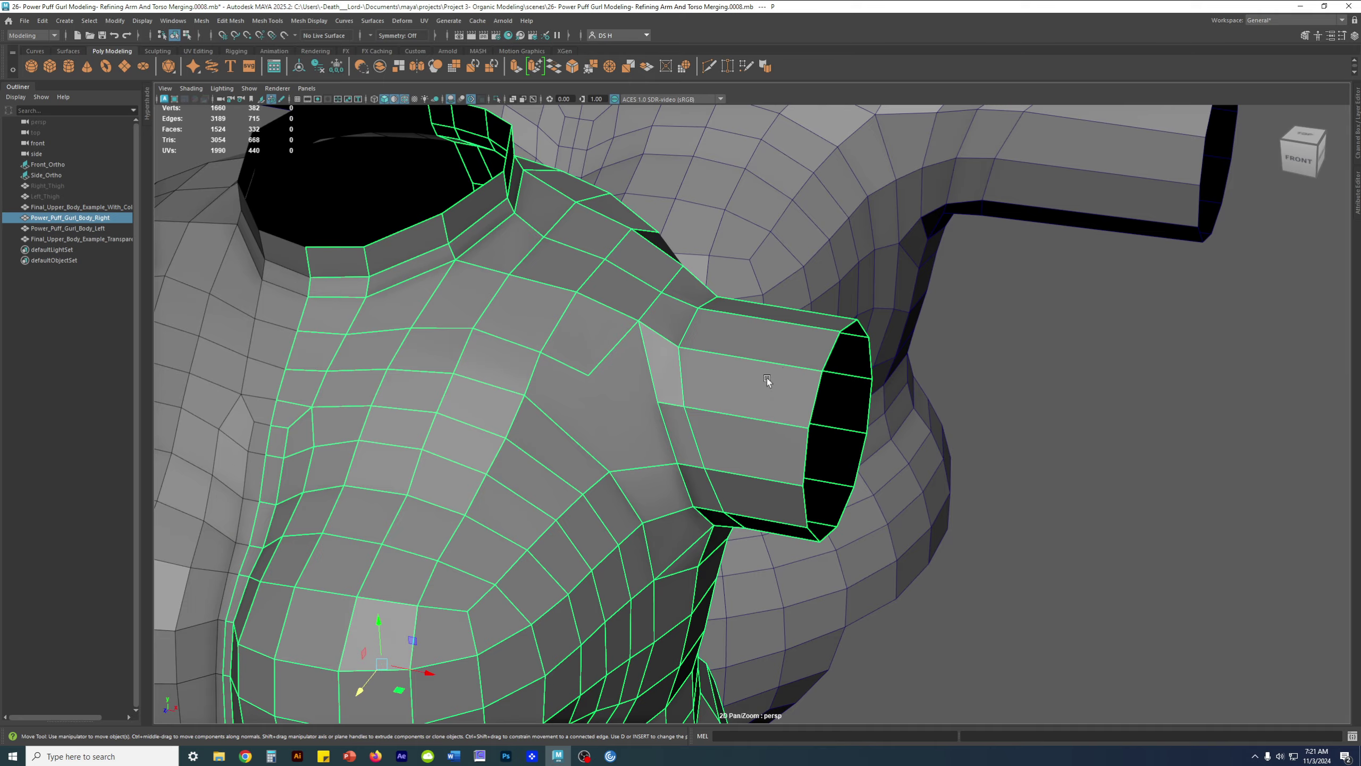
- Insert an edge loop around the working body's arm stub close to the torso and preview the mesh smoothed
{"action": "left_click_drag", "start_coordinate": [767, 378], "coordinate": [733, 353], "text": "alt"}
{"action": "right_click", "coordinate": [738, 336], "text": "shift"}
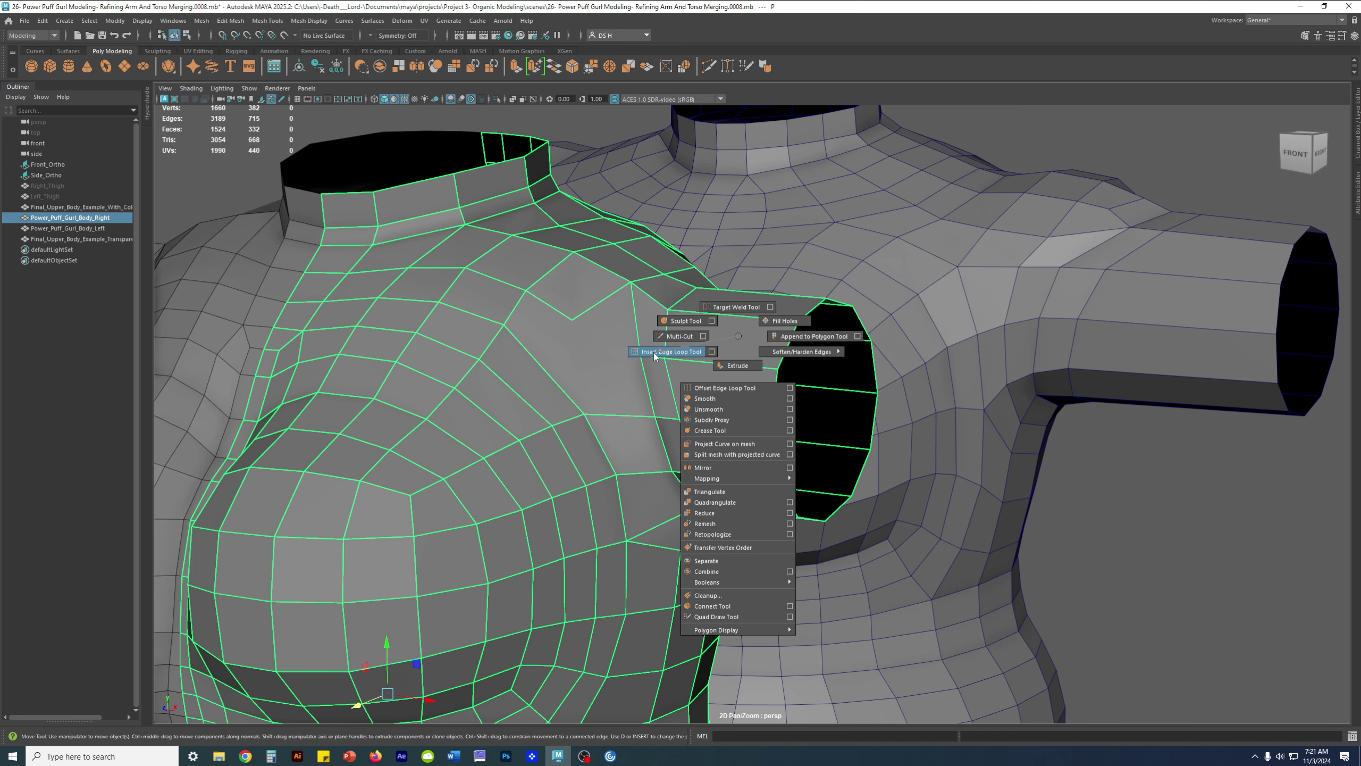
{"action": "left_click", "coordinate": [713, 352]}
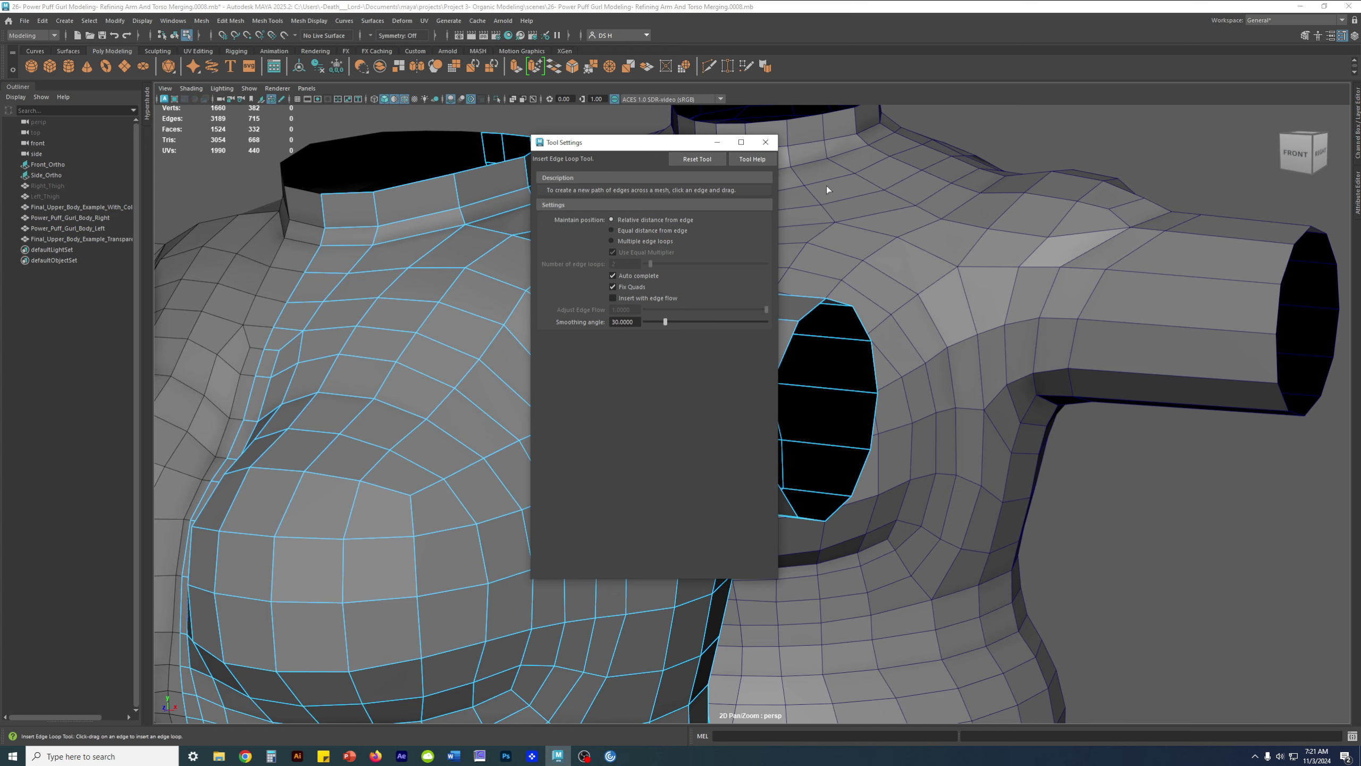
{"action": "left_click", "coordinate": [773, 143]}
{"action": "left_click_drag", "start_coordinate": [895, 322], "coordinate": [965, 394], "text": "alt"}
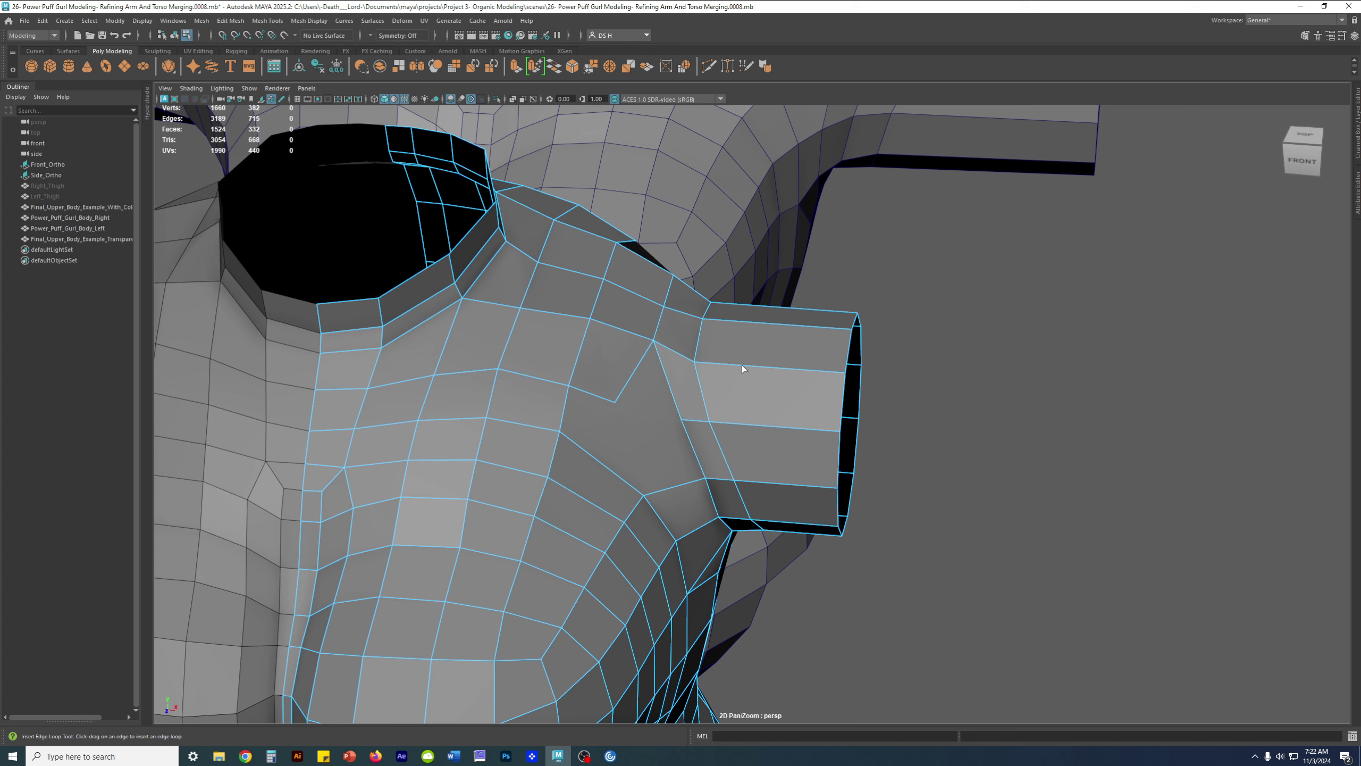
{"action": "left_click_drag", "start_coordinate": [793, 370], "coordinate": [739, 394]}
{"action": "key", "text": "w"}
{"action": "key", "text": "3"}
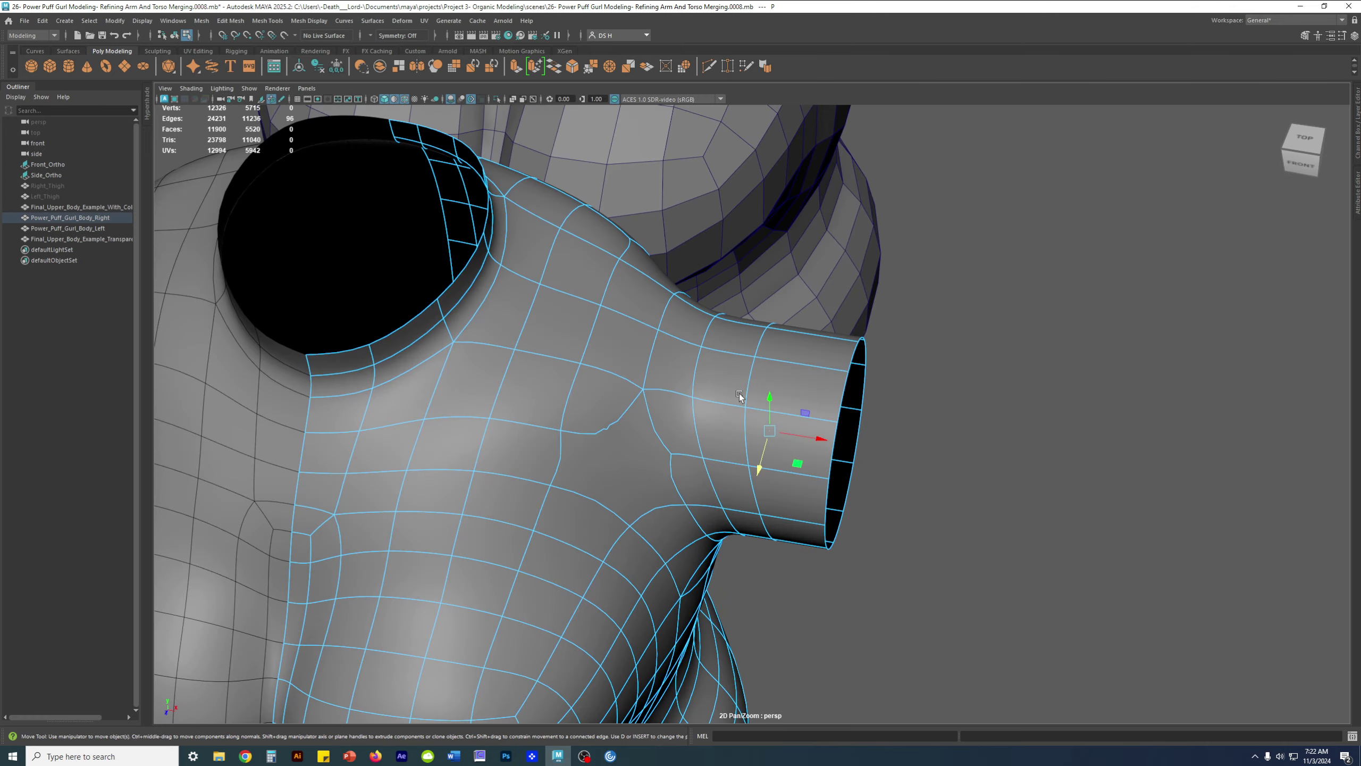
- Select the new ring of faces around the working body's arm and display that mesh in smooth preview
{"action": "key", "text": "1"}
{"action": "key", "text": "F11"}
{"action": "left_click", "coordinate": [721, 343]}
{"action": "mouse_move", "coordinate": [763, 499]}
{"action": "left_mouse_down", "text": "alt"}
{"action": "mouse_move", "coordinate": [762, 424]}
{"action": "mouse_move", "coordinate": [759, 496]}
{"action": "mouse_move", "coordinate": [771, 474]}
{"action": "left_mouse_up", "text": "alt"}
{"action": "double_click", "coordinate": [740, 476], "text": "shift"}
{"action": "double_click", "coordinate": [795, 430], "text": "shift"}
{"action": "double_click", "coordinate": [802, 368], "text": "shift"}
{"action": "left_click_drag", "start_coordinate": [884, 454], "coordinate": [674, 363], "text": "alt"}
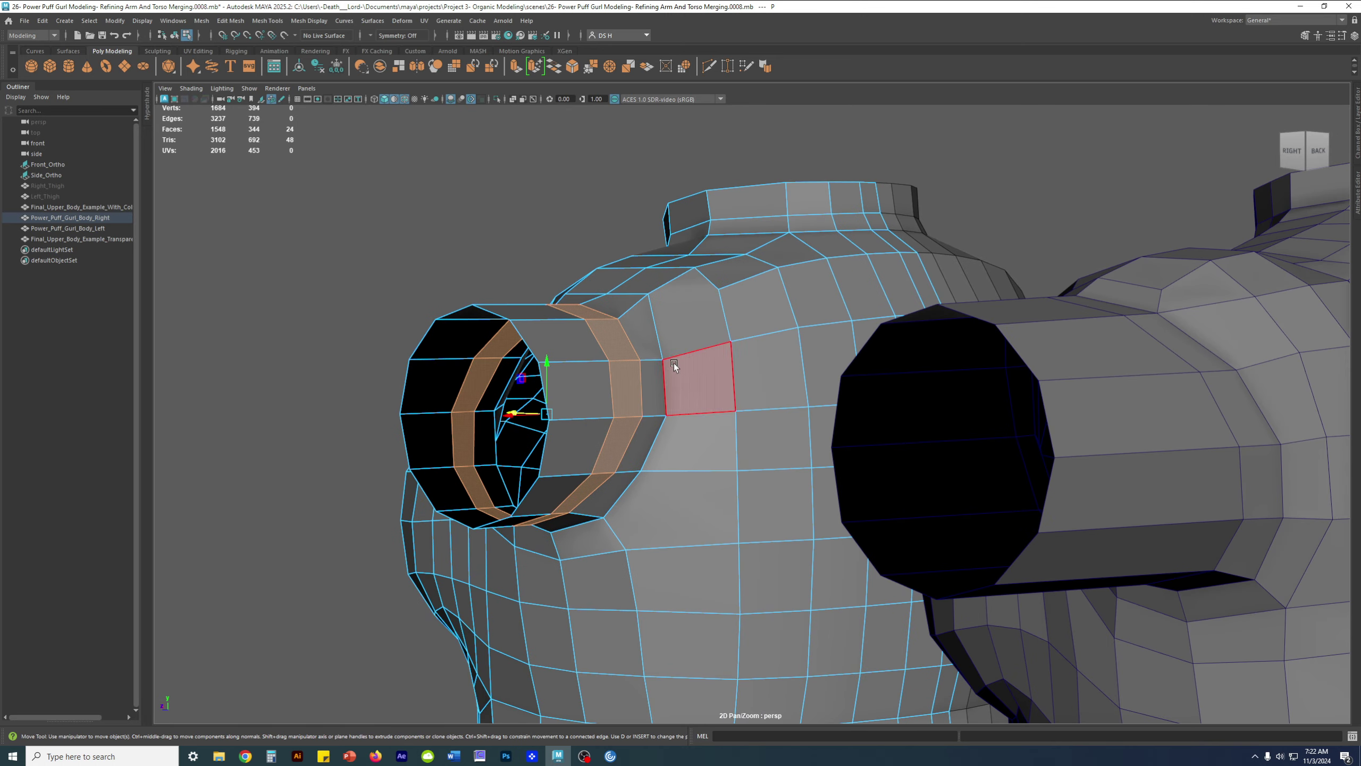
{"action": "key", "text": "3"}
{"action": "left_click_drag", "start_coordinate": [611, 407], "coordinate": [755, 387], "text": "alt"}
{"action": "key", "text": "alt"}
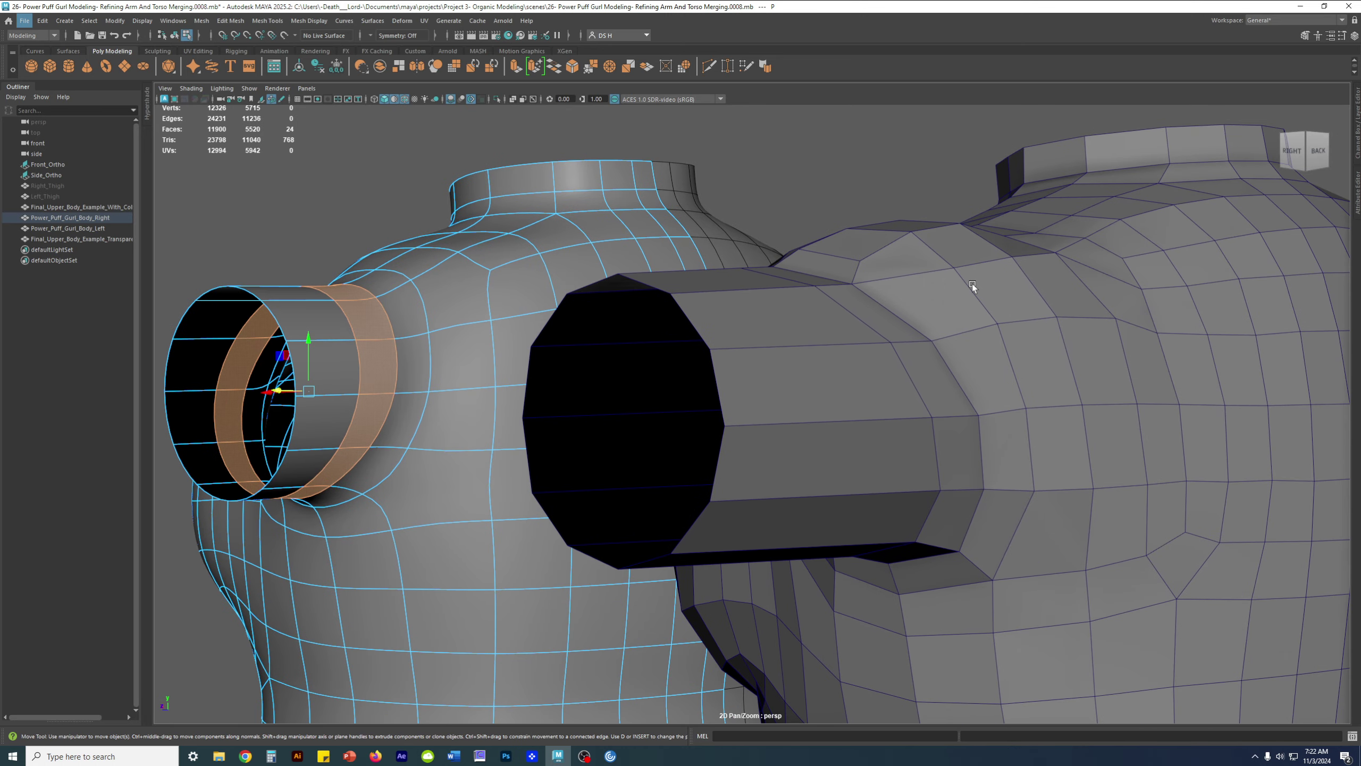
- Add the example mesh's matching face ring, from the armpit around the arm base, to the selection
{"action": "right_click_drag", "start_coordinate": [972, 282], "coordinate": [961, 310]}
{"action": "left_click_drag", "start_coordinate": [916, 351], "coordinate": [966, 393], "text": "alt"}
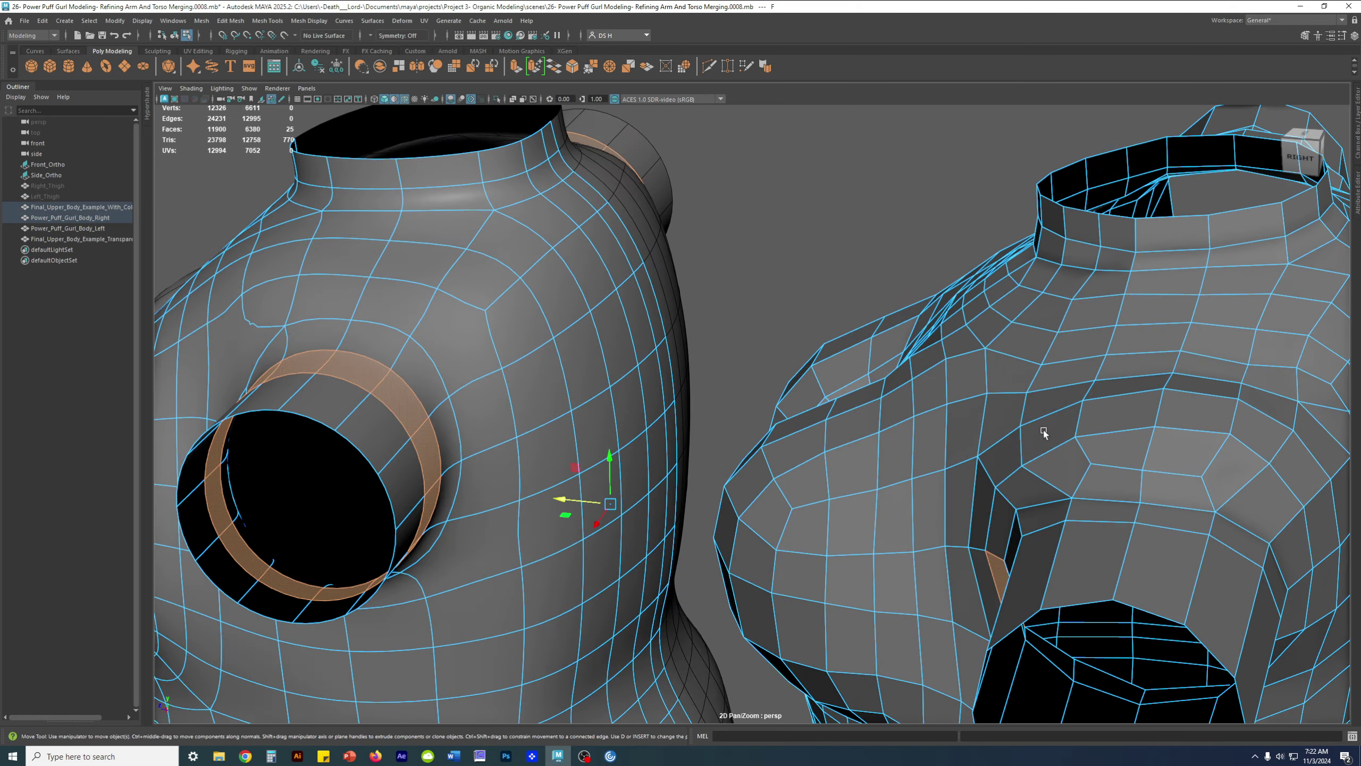
{"action": "middle_click_drag", "start_coordinate": [1148, 455], "coordinate": [951, 271], "text": "alt"}
{"action": "left_click_drag", "start_coordinate": [978, 310], "coordinate": [1054, 330], "text": "alt"}
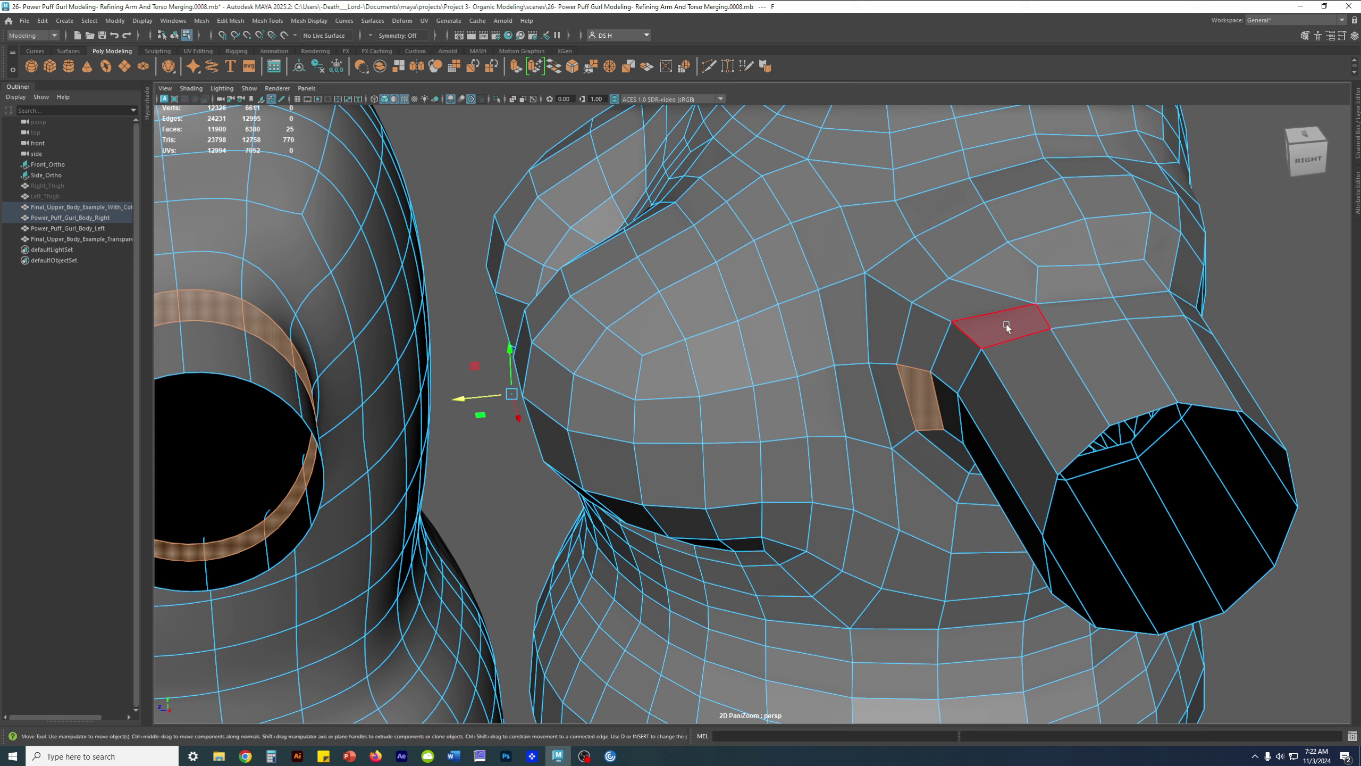
{"action": "left_click", "coordinate": [924, 388], "text": "shift"}
{"action": "left_click", "coordinate": [1012, 329], "text": "shift"}
{"action": "left_click_drag", "start_coordinate": [1002, 394], "coordinate": [1018, 309], "text": "alt"}
{"action": "double_click", "coordinate": [991, 235], "text": "shift"}
{"action": "left_click_drag", "start_coordinate": [1077, 231], "coordinate": [1027, 274], "text": "alt"}
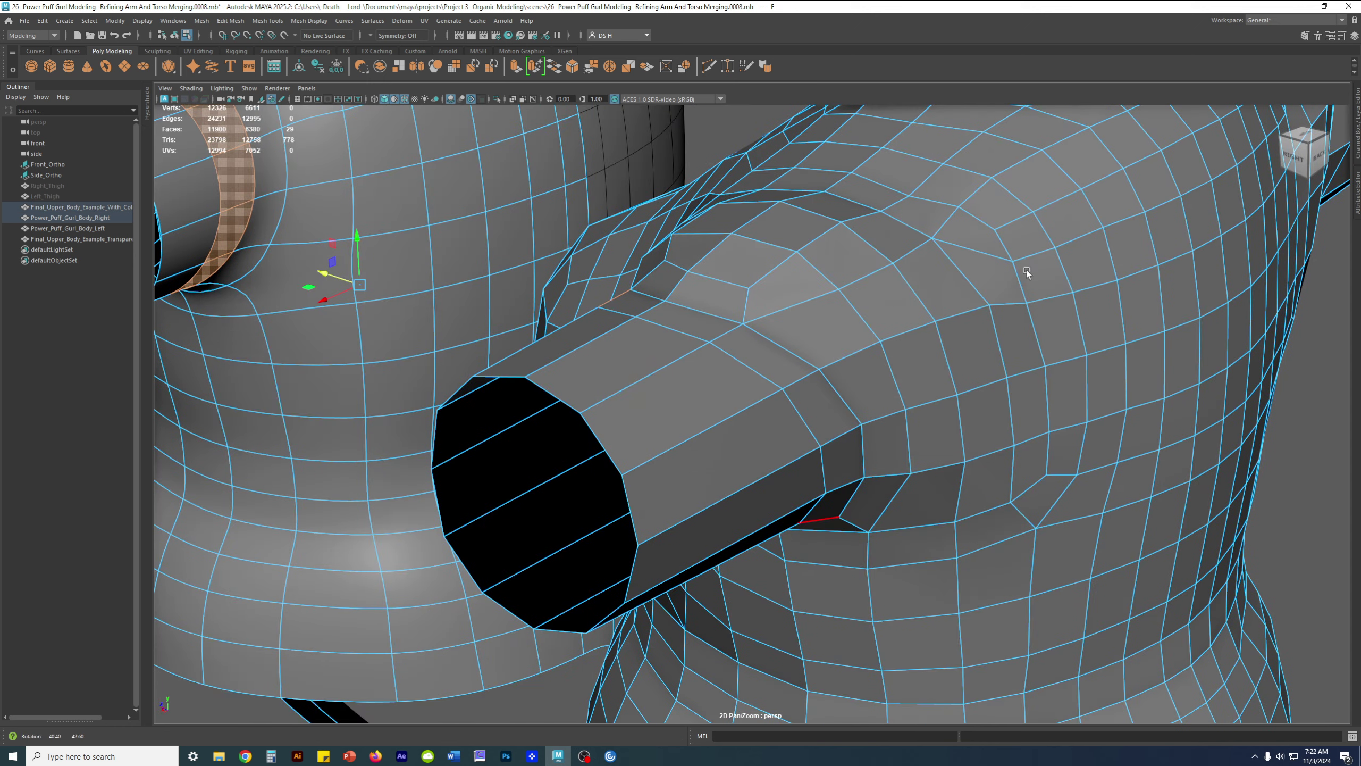
{"action": "double_click", "coordinate": [772, 357], "text": "shift"}
{"action": "double_click", "coordinate": [691, 322], "text": "shift"}
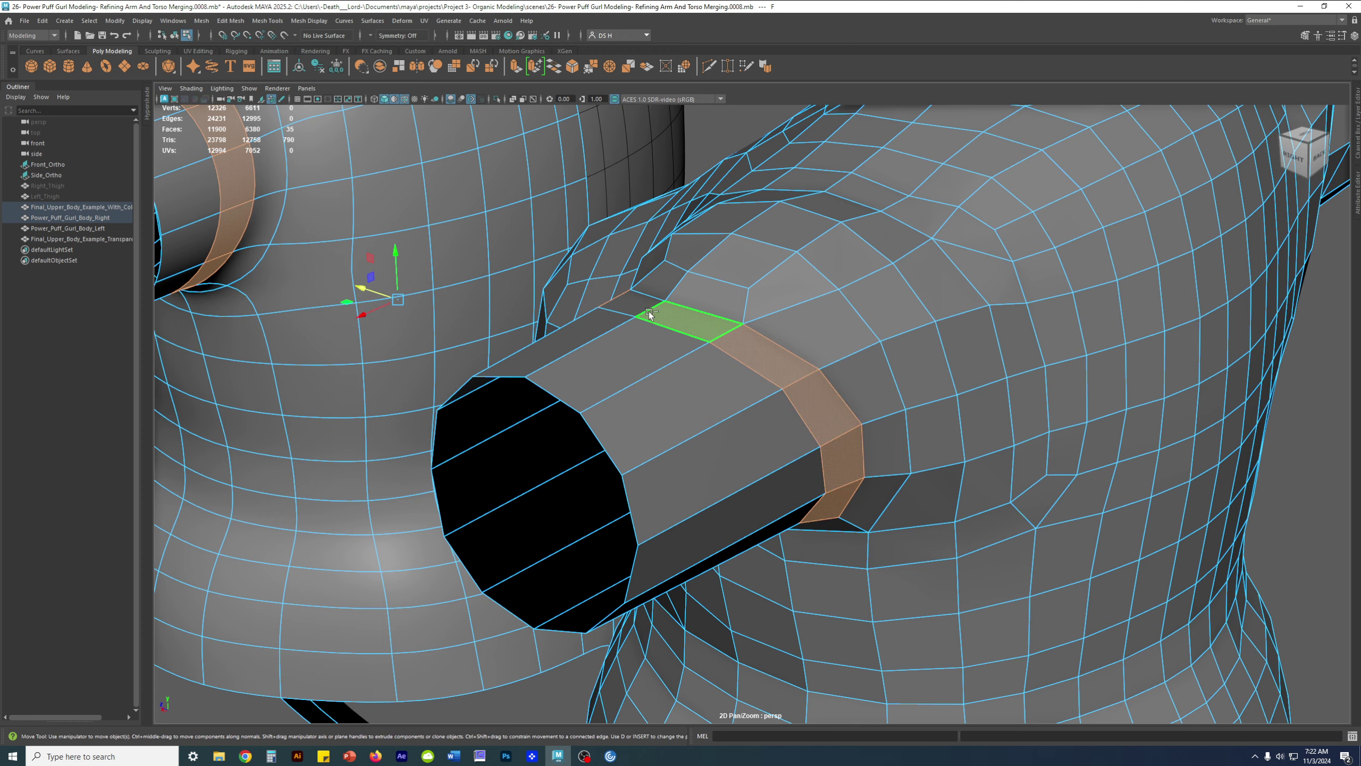
{"action": "key", "text": "a"}
- Compare the arm rings and surrounding edge flow of both meshes in smooth preview from the front, above and in perspective
{"action": "left_click_drag", "start_coordinate": [1008, 391], "coordinate": [855, 366], "text": "alt"}
{"action": "key", "text": "space"}
{"action": "key", "text": "space"}
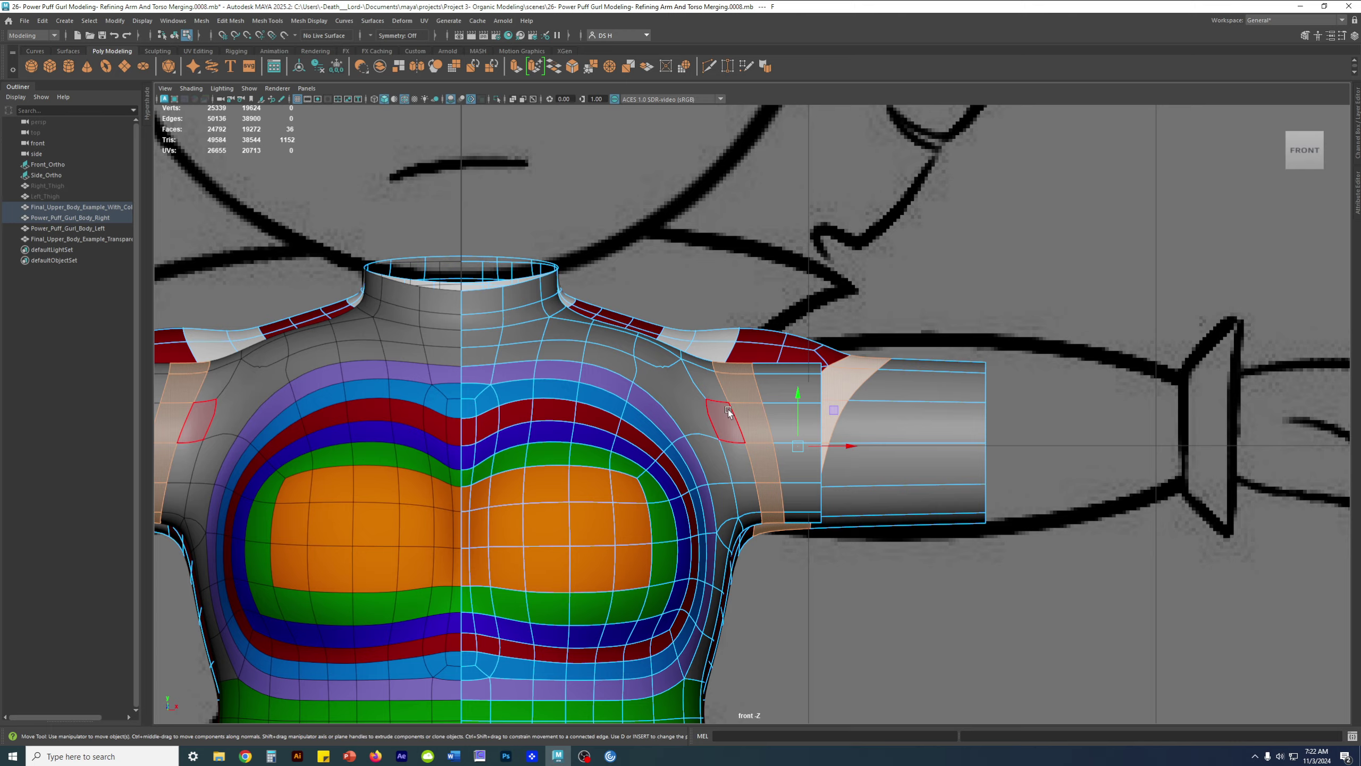
{"action": "key", "text": "space"}
{"action": "key", "text": "space"}
{"action": "left_click_drag", "start_coordinate": [729, 412], "coordinate": [787, 456], "text": "alt"}
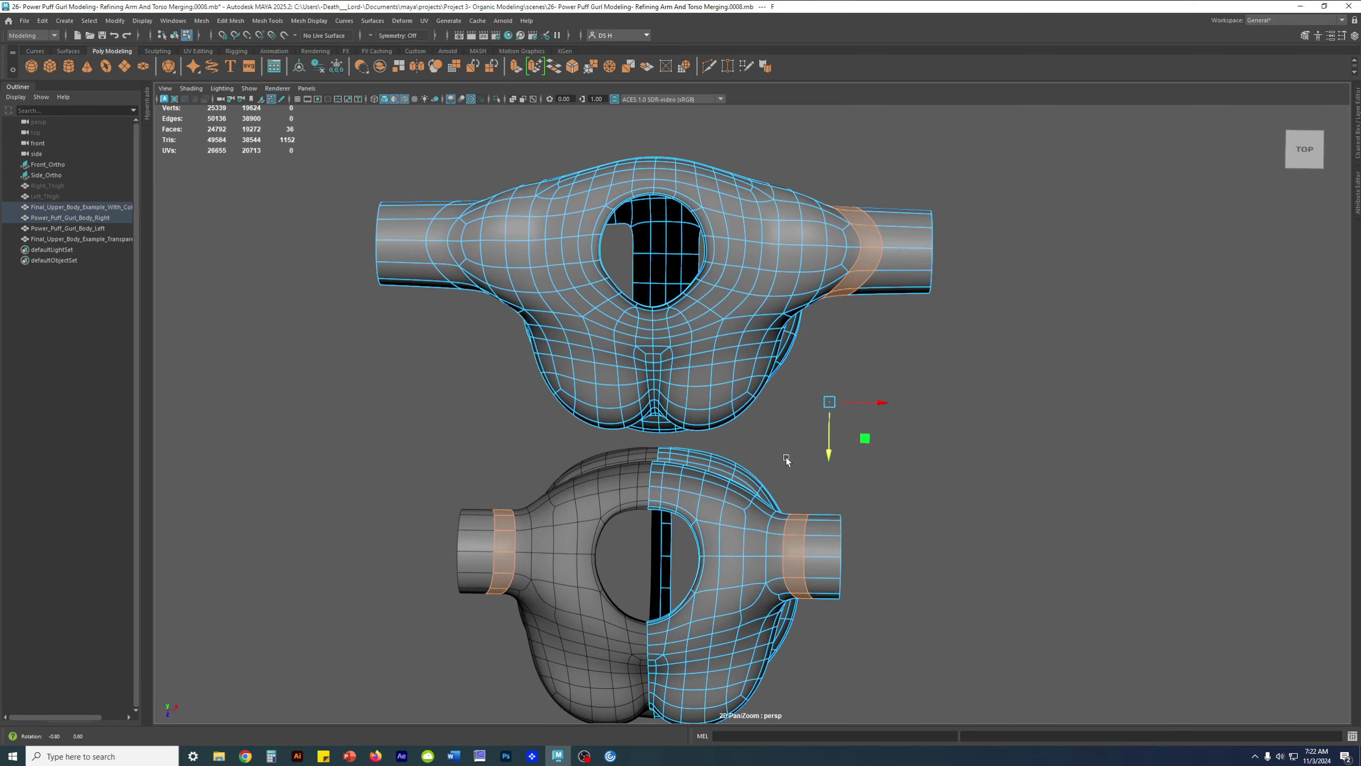
{"action": "left_click_drag", "start_coordinate": [872, 470], "coordinate": [689, 400], "text": "alt"}
{"action": "right_click_drag", "start_coordinate": [696, 407], "coordinate": [841, 426], "text": "alt"}
{"action": "middle_click_drag", "start_coordinate": [752, 394], "coordinate": [735, 435], "text": "alt"}
{"action": "key", "text": "1"}
{"action": "key", "text": "3"}
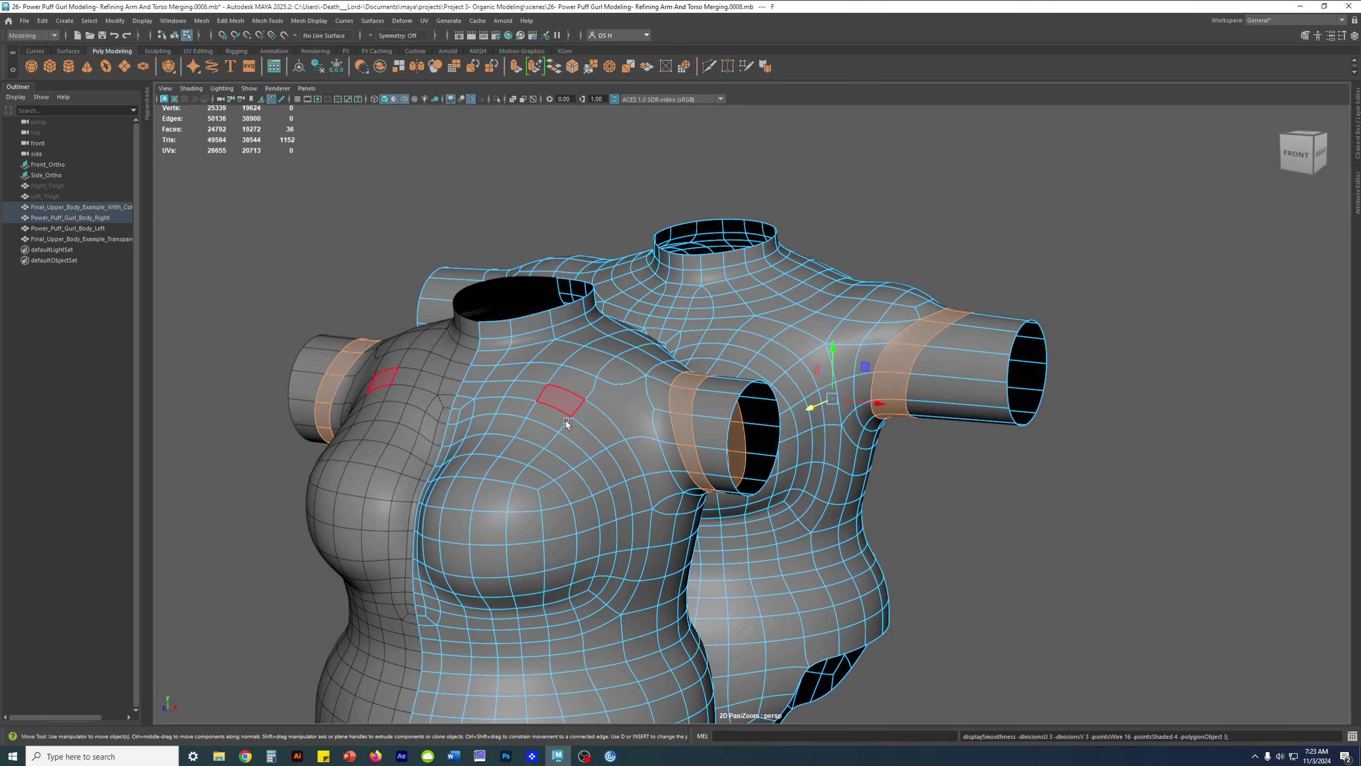
{"action": "left_click_drag", "start_coordinate": [787, 338], "coordinate": [787, 430], "text": "alt"}
{"action": "middle_click_drag", "start_coordinate": [787, 430], "coordinate": [819, 314], "text": "alt"}
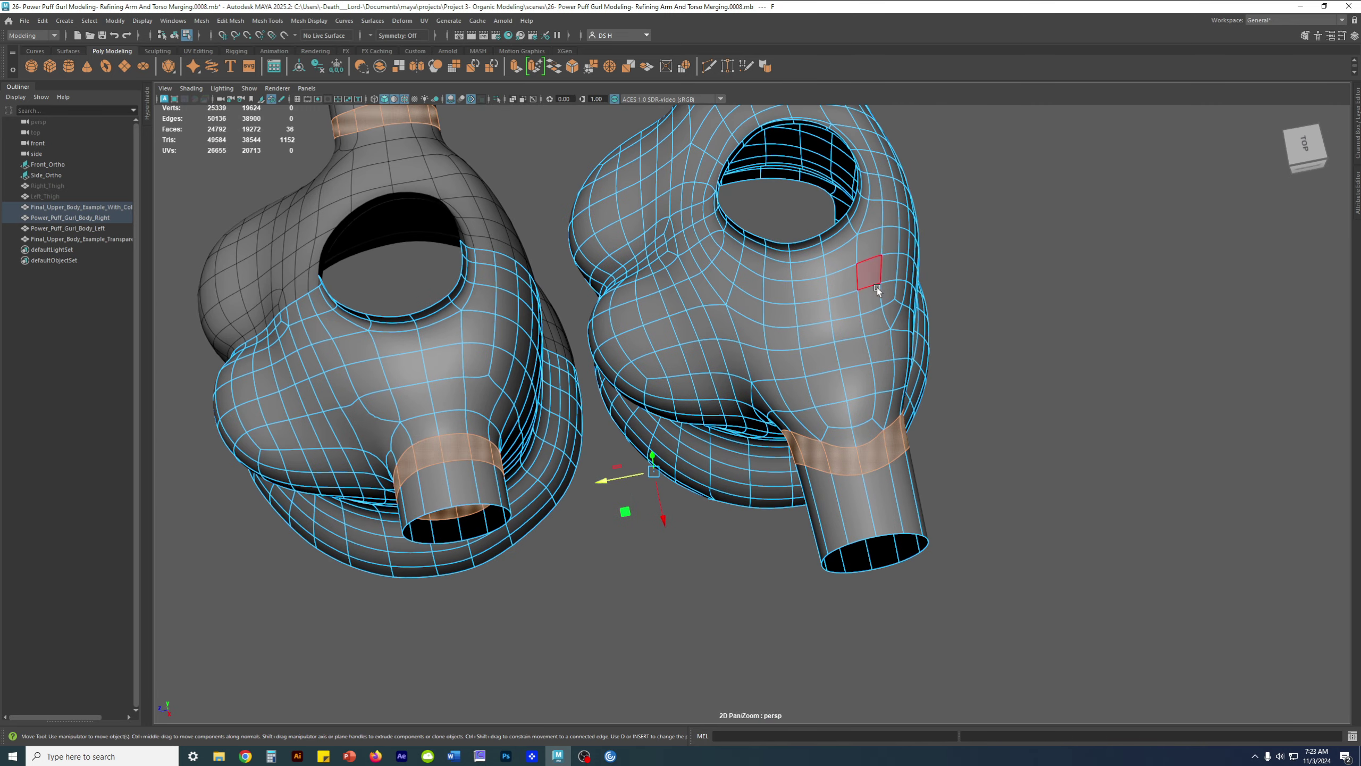
{"action": "left_click_drag", "start_coordinate": [416, 402], "coordinate": [427, 428], "text": "alt"}
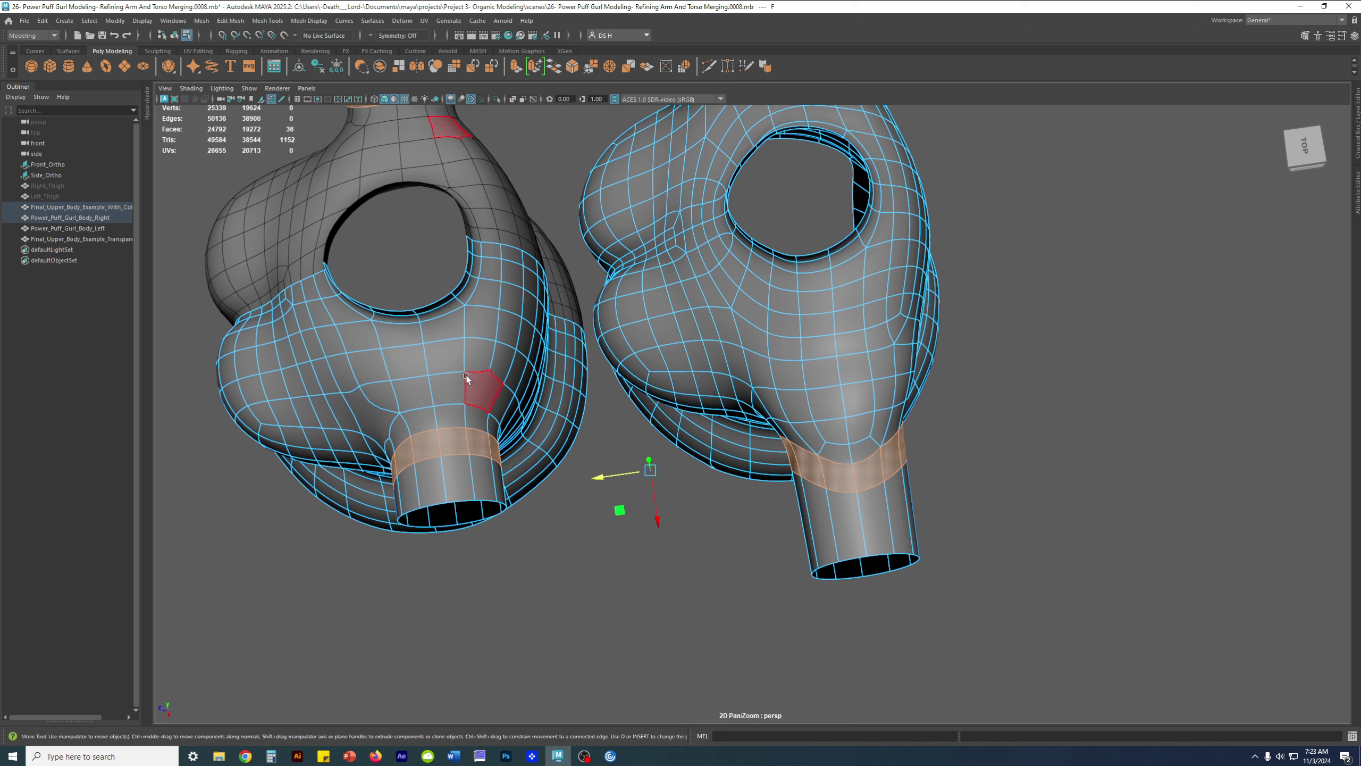
{"action": "middle_click_drag", "start_coordinate": [405, 355], "coordinate": [539, 360], "text": "alt"}
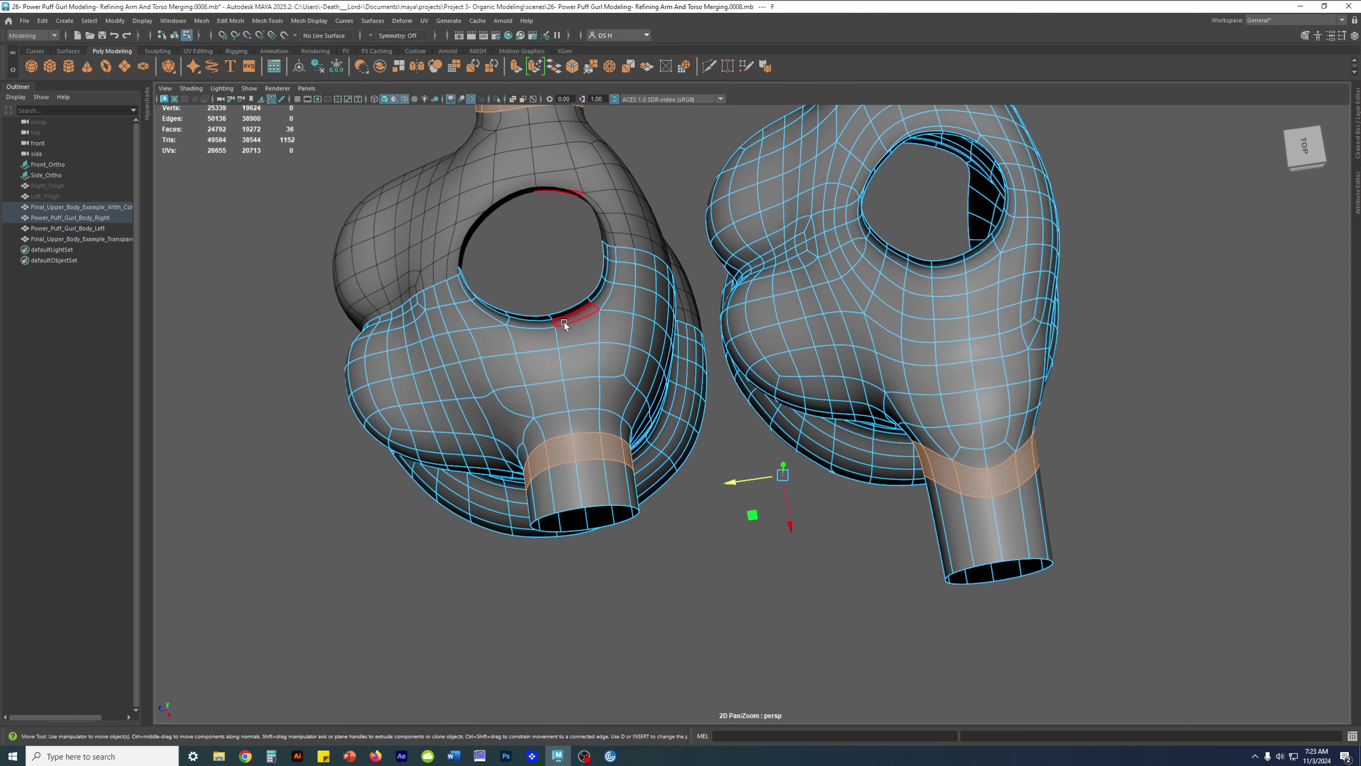
{"action": "left_click_drag", "start_coordinate": [642, 416], "coordinate": [673, 399], "text": "alt"}
{"action": "right_click_drag", "start_coordinate": [673, 400], "coordinate": [709, 393], "text": "alt"}
{"action": "middle_click_drag", "start_coordinate": [708, 393], "coordinate": [726, 413], "text": "alt"}
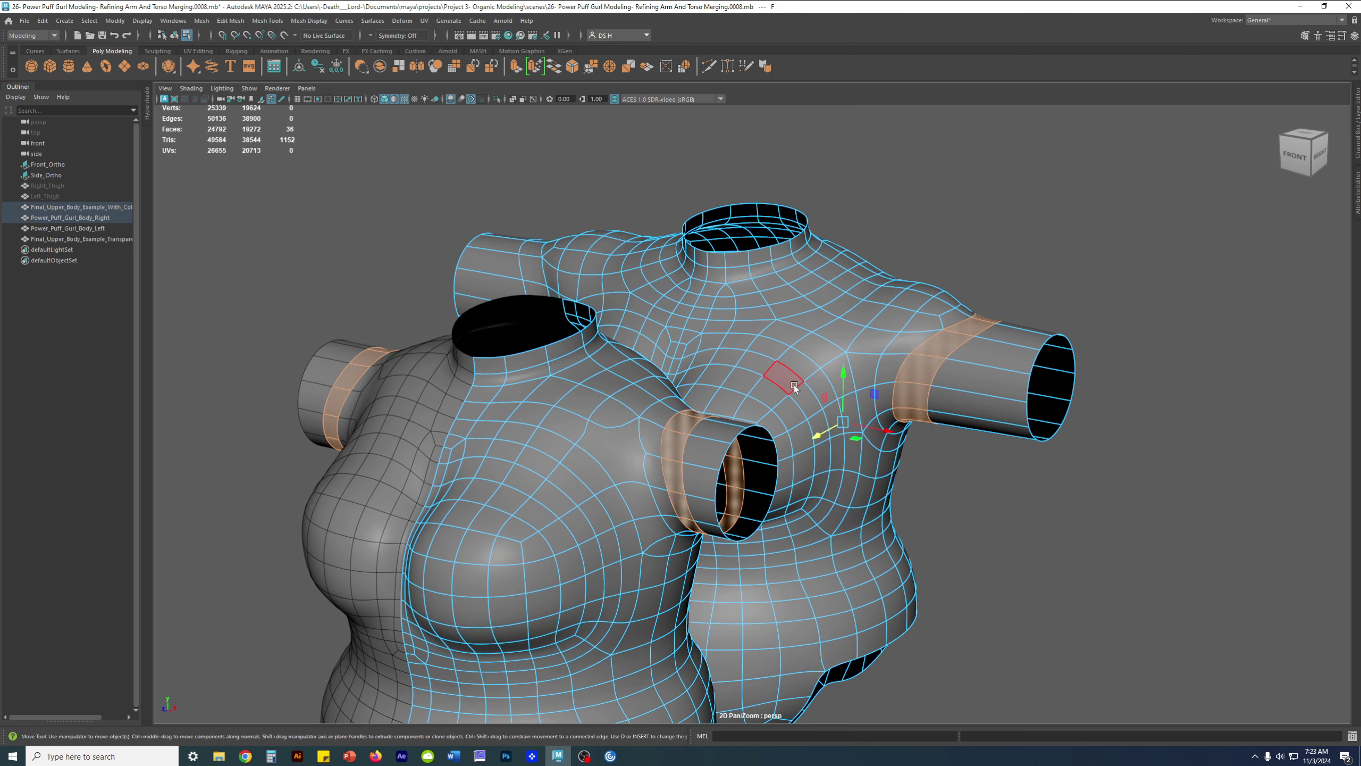
- Select the color-strip example mesh in object mode and set its Translate Z to 0
{"action": "right_click_drag", "start_coordinate": [785, 378], "coordinate": [770, 340]}
{"action": "left_click", "coordinate": [1089, 520]}
{"action": "left_click", "coordinate": [869, 396]}
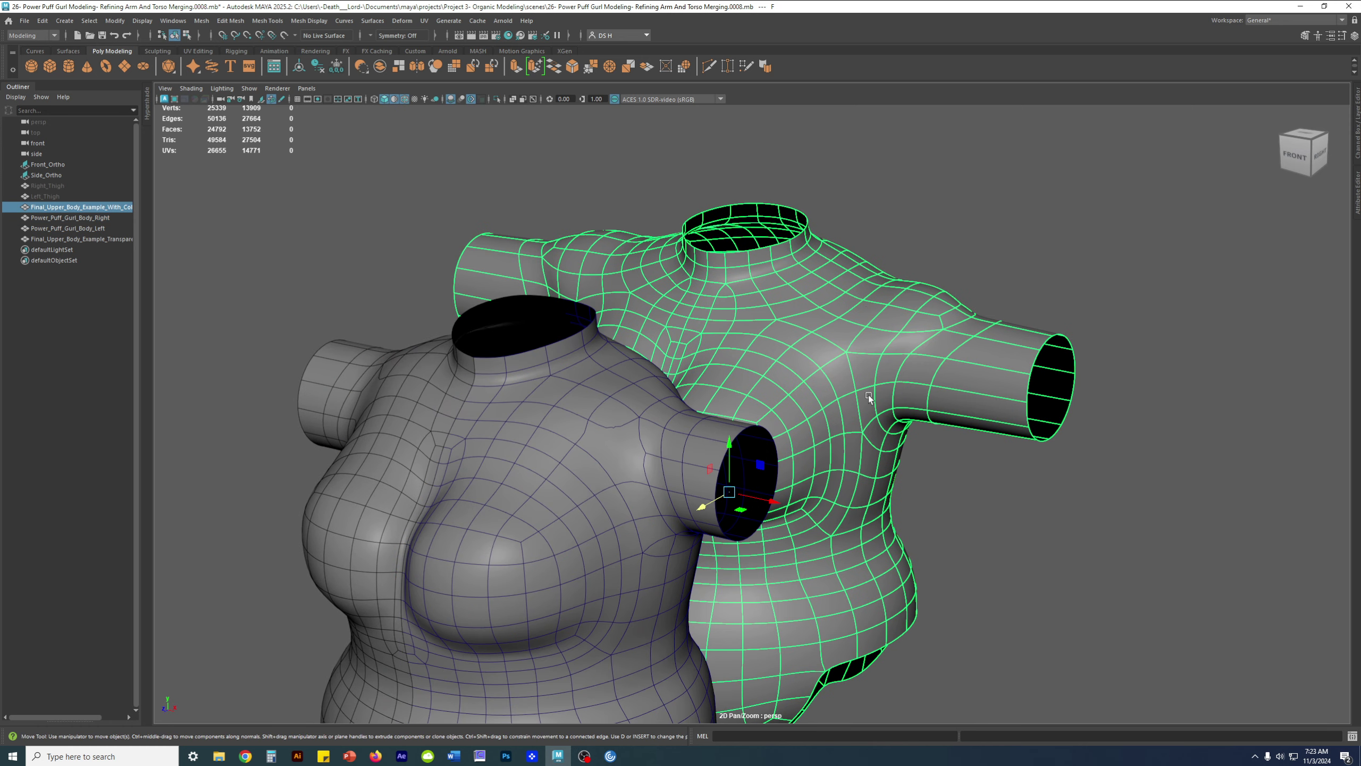
{"action": "left_click", "coordinate": [1357, 122]}
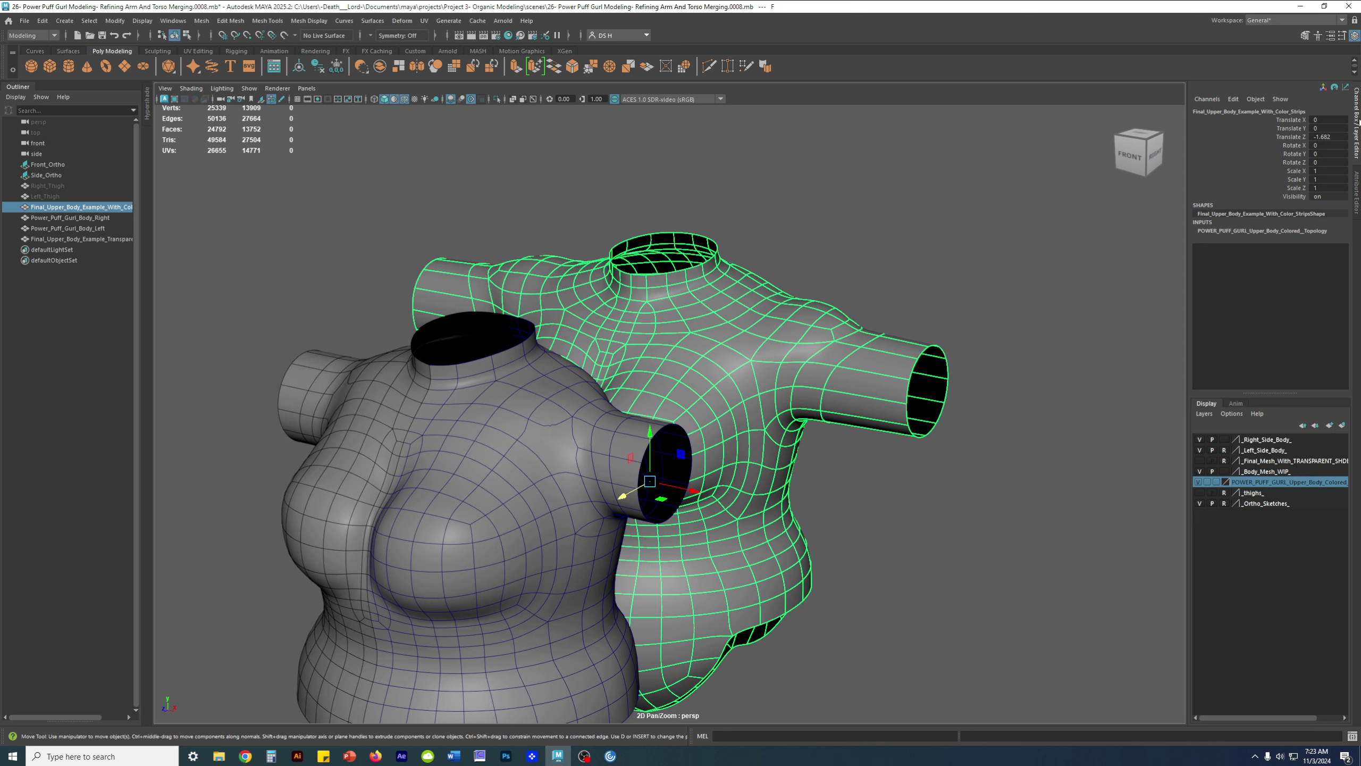
{"action": "double_click", "coordinate": [1329, 136]}
{"action": "type", "text": "0"}
{"action": "key", "text": "Return"}
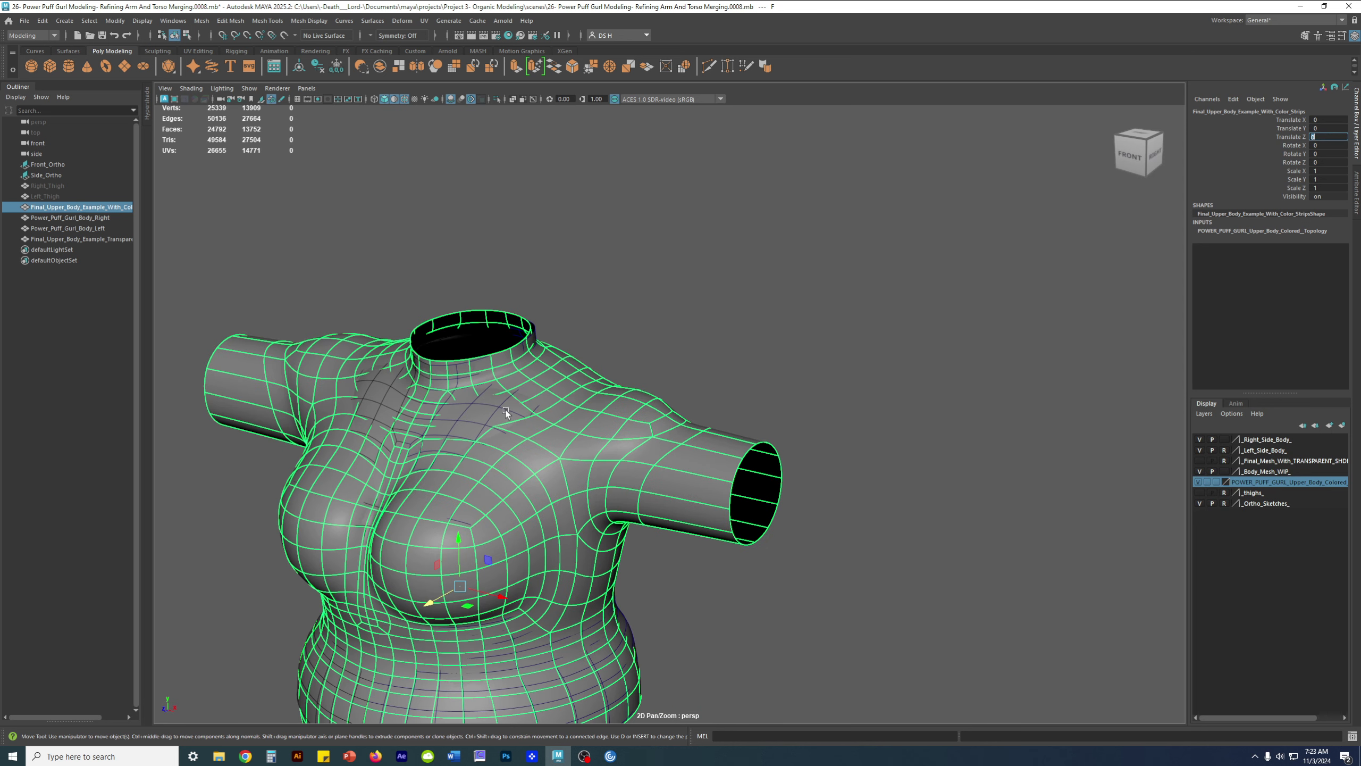
- Hide the color-strip example mesh, then select the working body half and display it unsmoothed
{"action": "middle_click_drag", "start_coordinate": [629, 464], "coordinate": [642, 434], "text": "alt"}
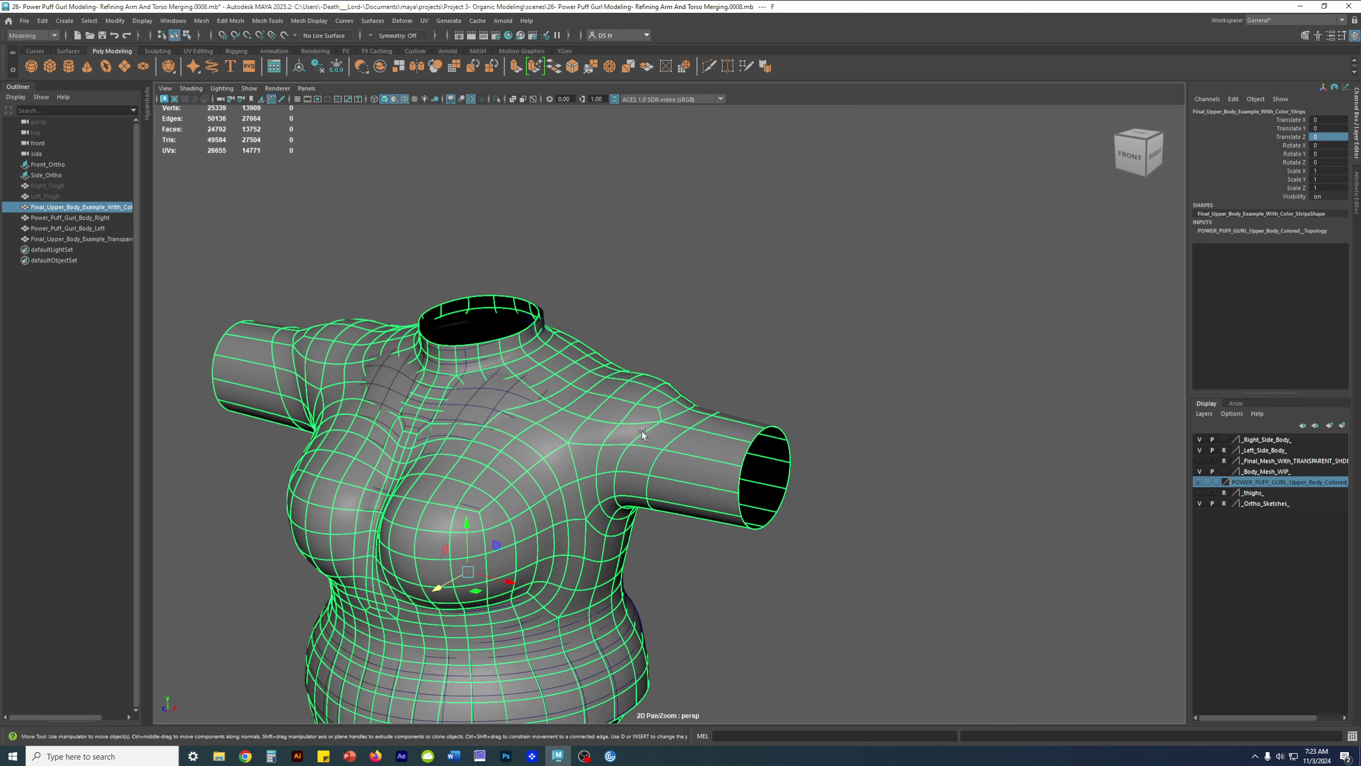
{"action": "key", "text": "h"}
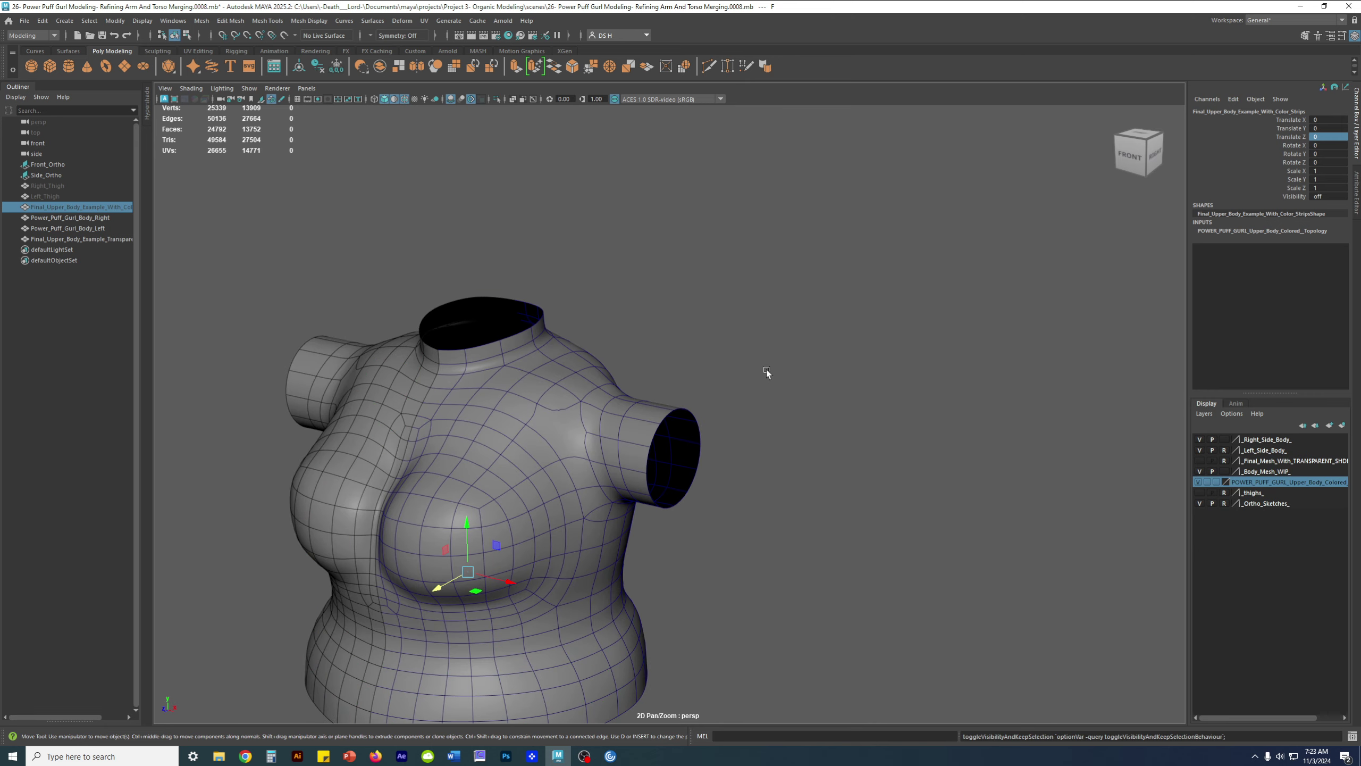
{"action": "left_click", "coordinate": [601, 442]}
{"action": "left_click_drag", "start_coordinate": [578, 453], "coordinate": [612, 440], "text": "alt"}
{"action": "right_click_drag", "start_coordinate": [612, 439], "coordinate": [778, 472], "text": "alt"}
{"action": "key", "text": "1"}
- Select the edge loop around the arm and examine its flow into the shoulder from the back and above
{"action": "right_click_drag", "start_coordinate": [775, 412], "coordinate": [761, 347]}
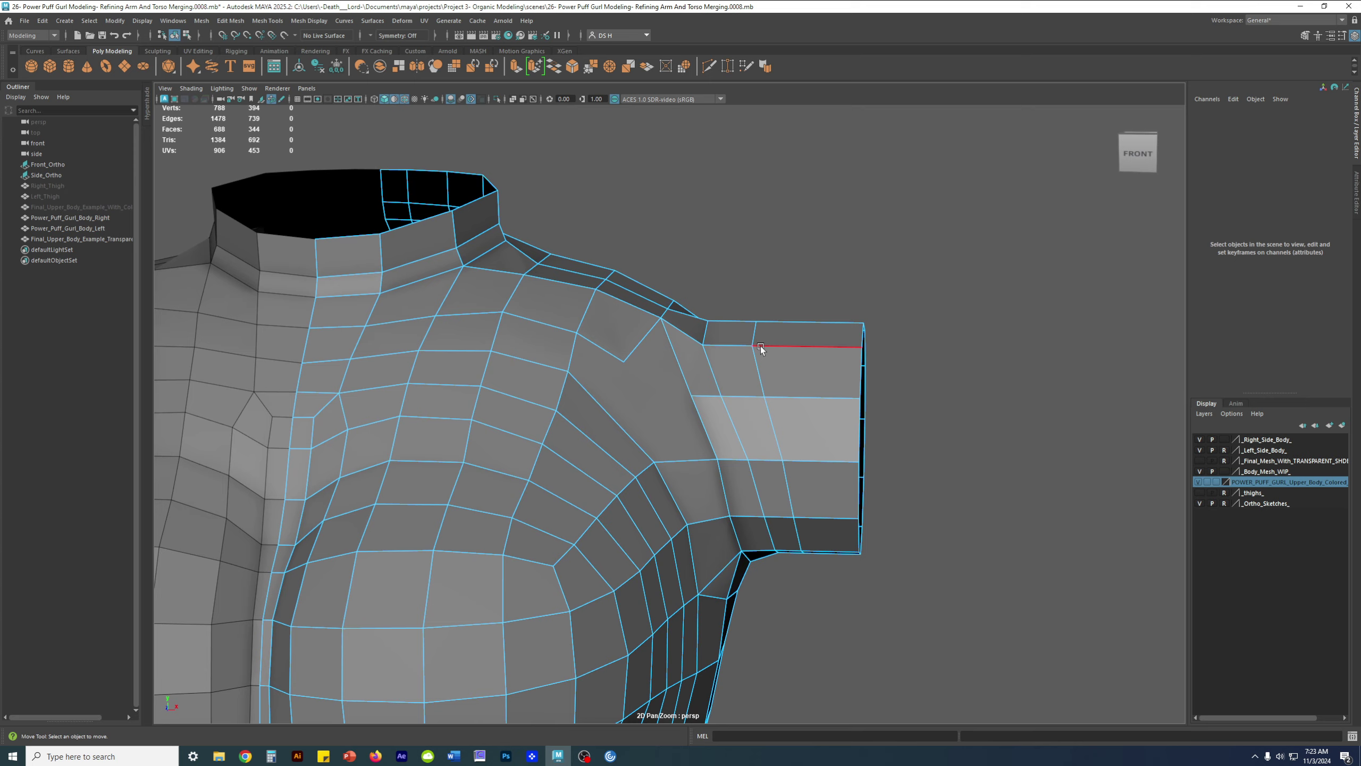
{"action": "double_click", "coordinate": [758, 372]}
{"action": "left_click_drag", "start_coordinate": [805, 532], "coordinate": [569, 209], "text": "alt"}
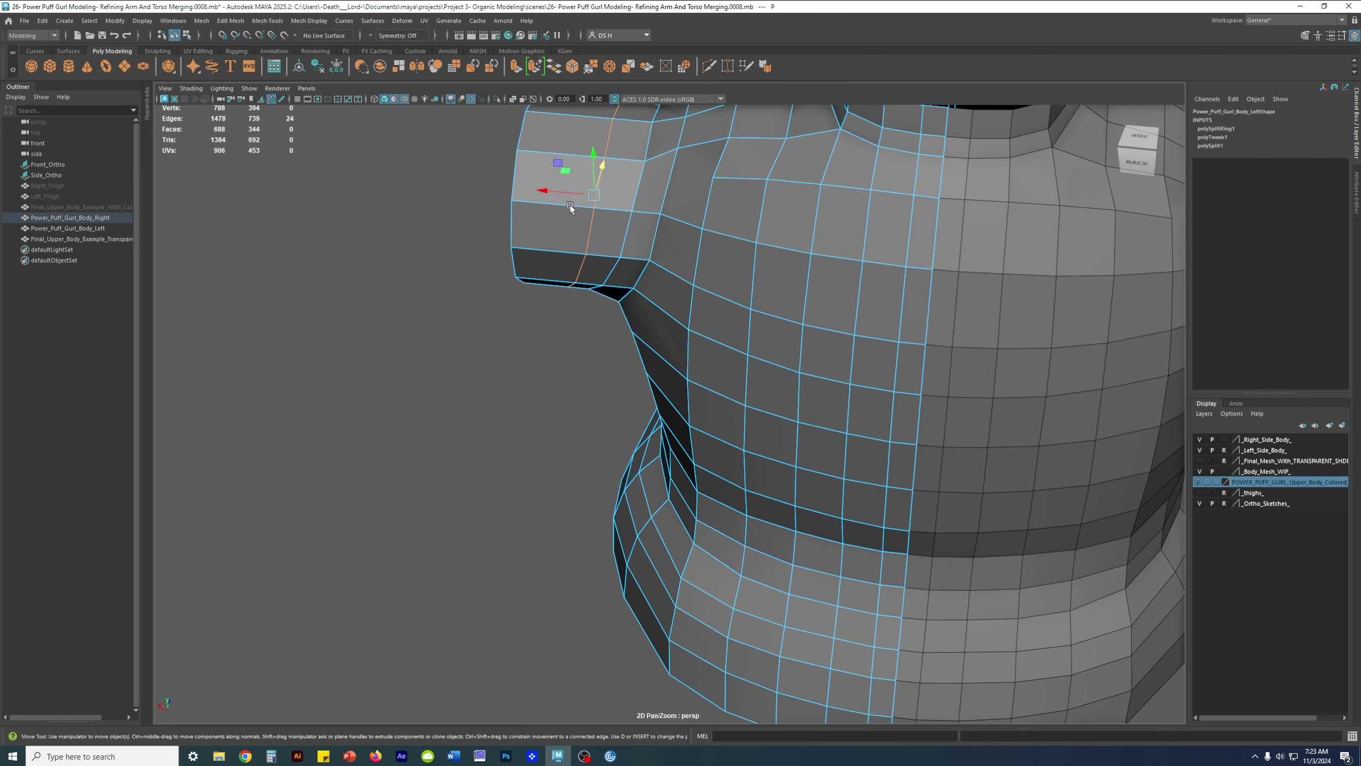
{"action": "key", "text": "f"}
{"action": "left_click_drag", "start_coordinate": [646, 411], "coordinate": [654, 380], "text": "alt"}
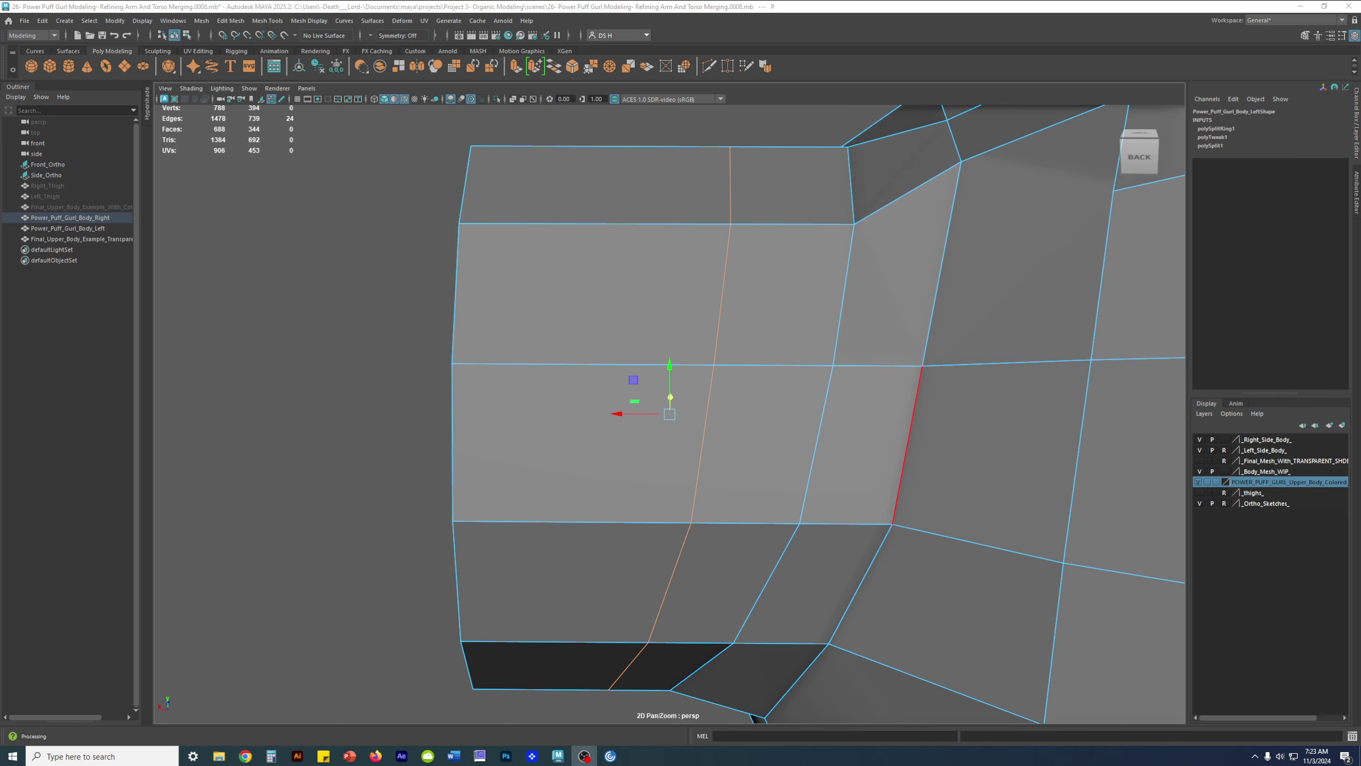
{"action": "middle_click_drag", "start_coordinate": [664, 355], "coordinate": [651, 381], "text": "alt"}
{"action": "left_click_drag", "start_coordinate": [650, 381], "coordinate": [577, 358], "text": "alt"}
{"action": "scroll", "coordinate": [577, 358], "scroll_direction": "up", "scroll_amount": 3}
{"action": "scroll", "coordinate": [577, 359], "scroll_direction": "down", "scroll_amount": 5}
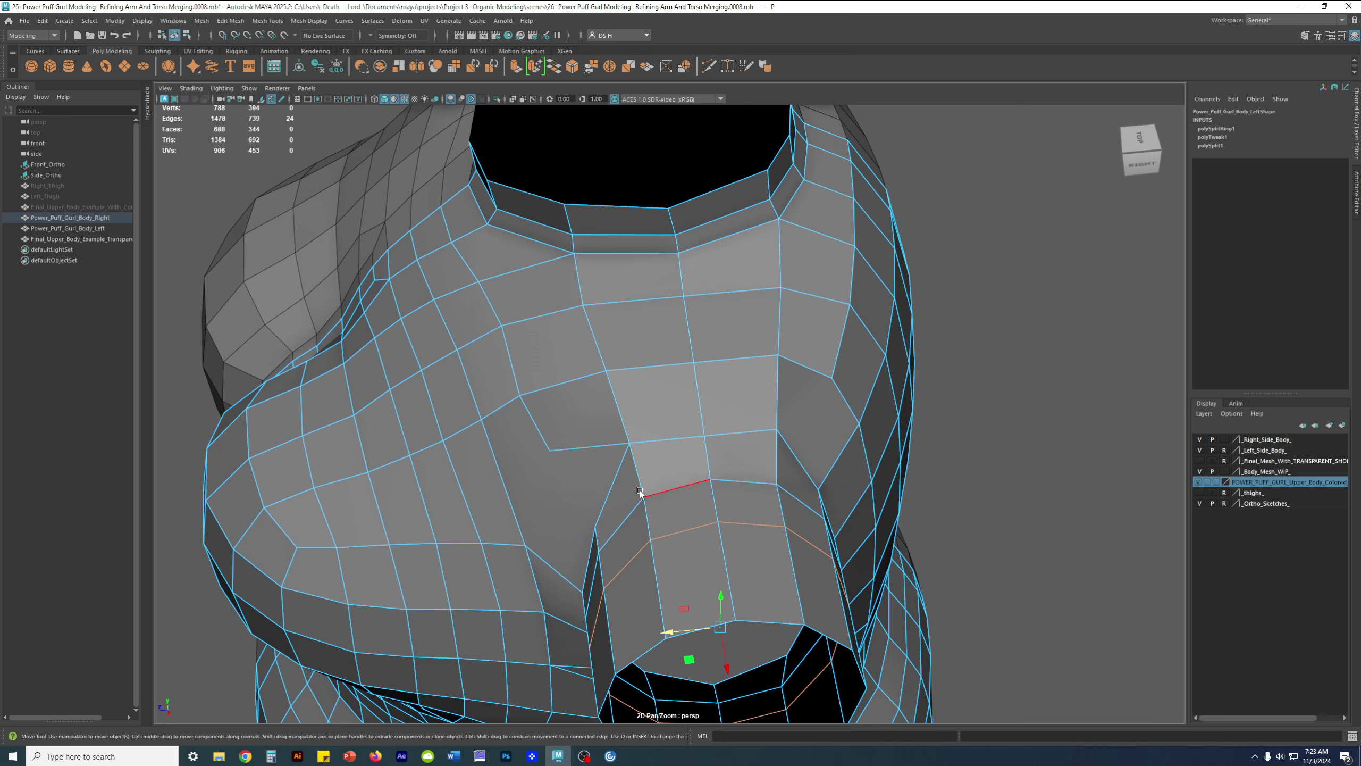
{"action": "left_click_drag", "start_coordinate": [575, 445], "coordinate": [548, 431], "text": "alt"}
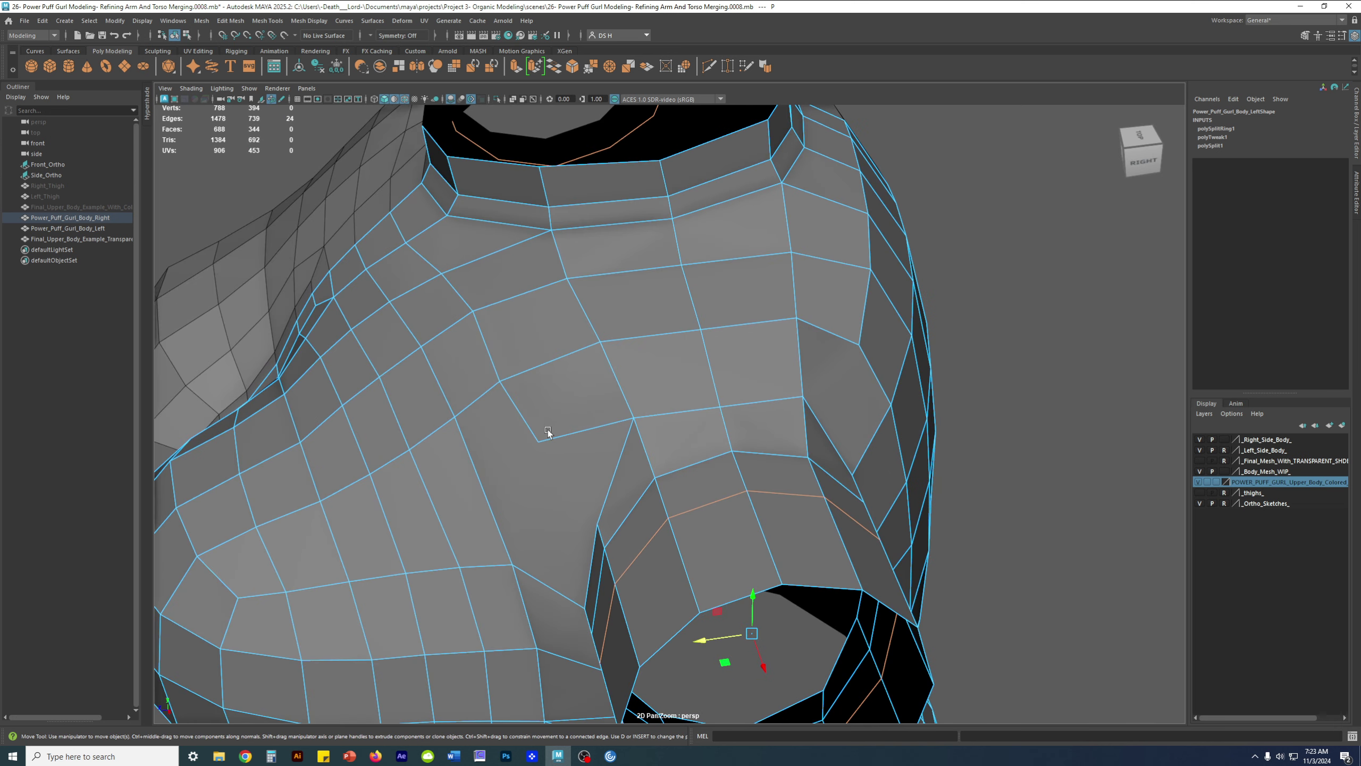
- Return to object mode and select the body half with the arm
{"action": "right_click", "coordinate": [657, 401]}
{"action": "left_click", "coordinate": [708, 386]}
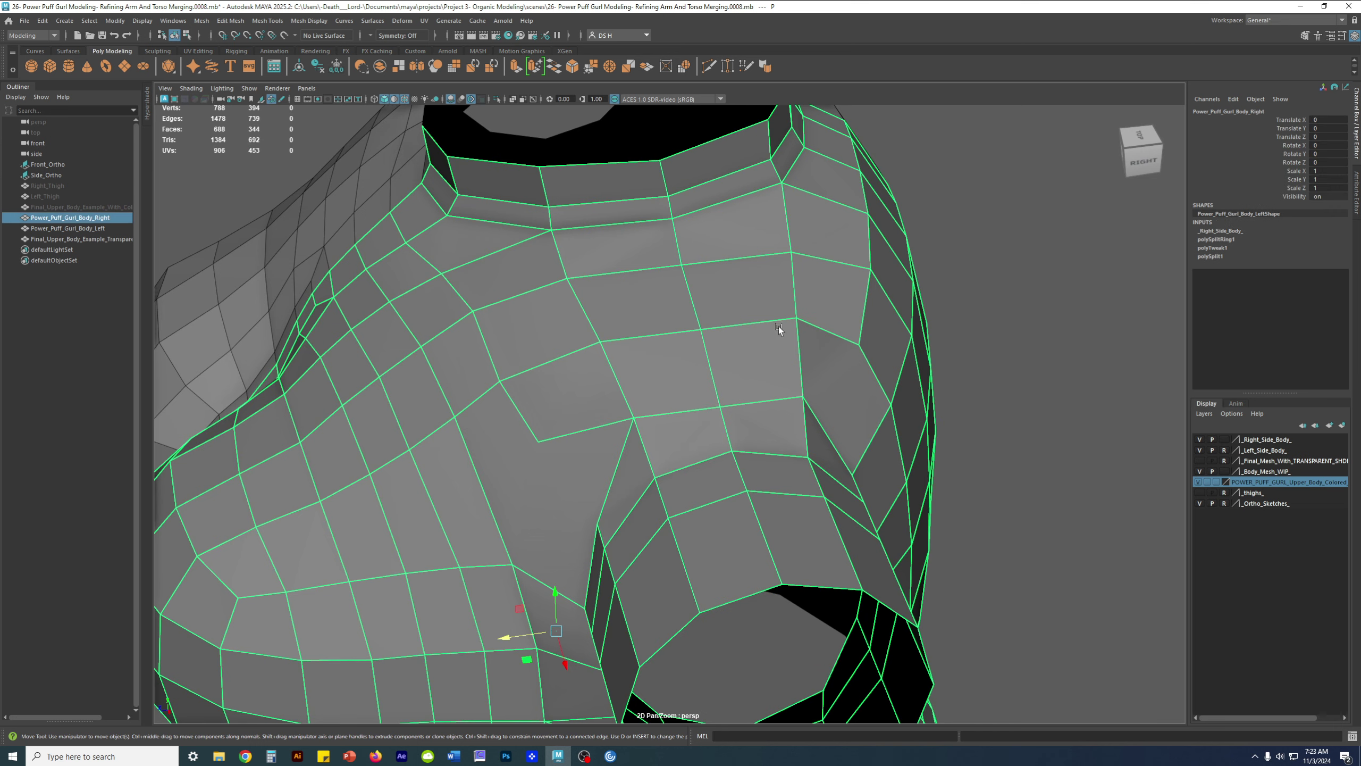
{"action": "left_click_drag", "start_coordinate": [742, 406], "coordinate": [775, 389], "text": "alt"}
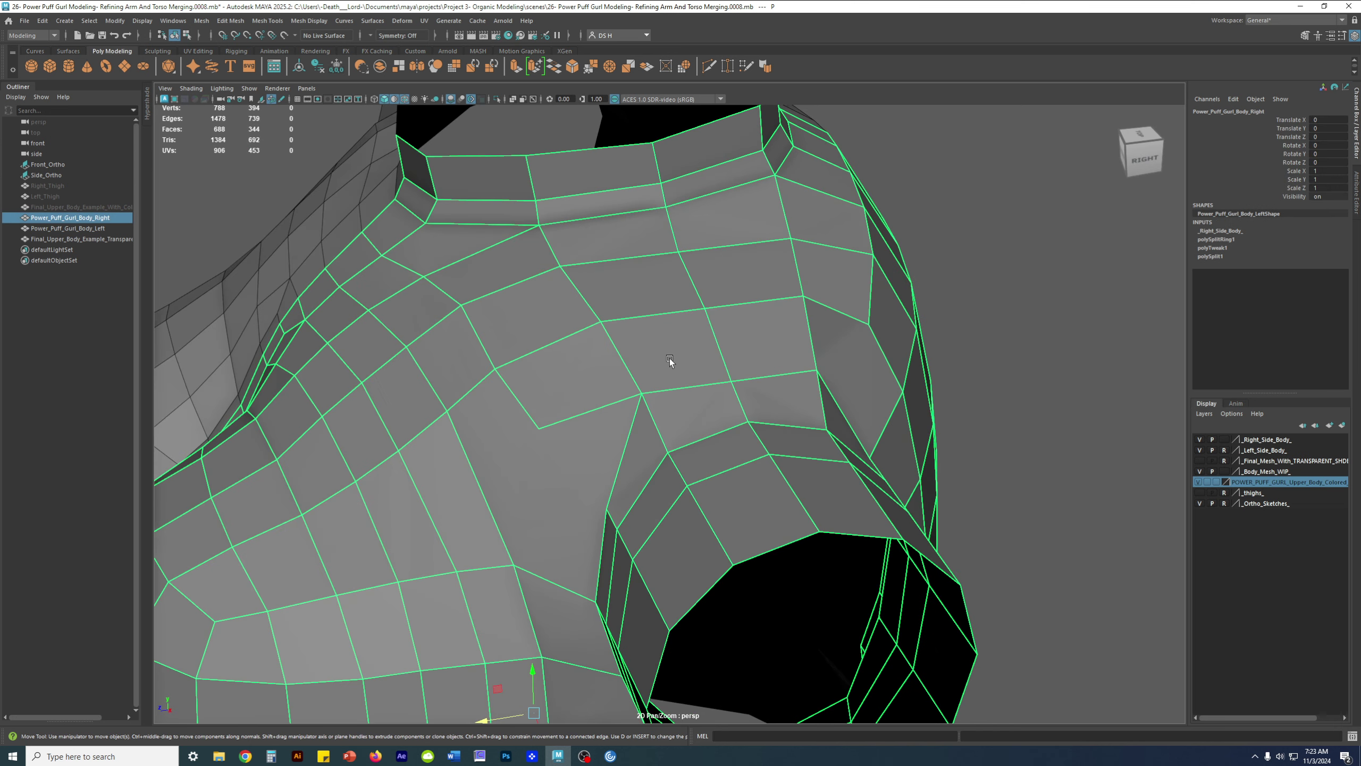
{"action": "scroll", "coordinate": [673, 378], "scroll_direction": "down", "scroll_amount": 3}
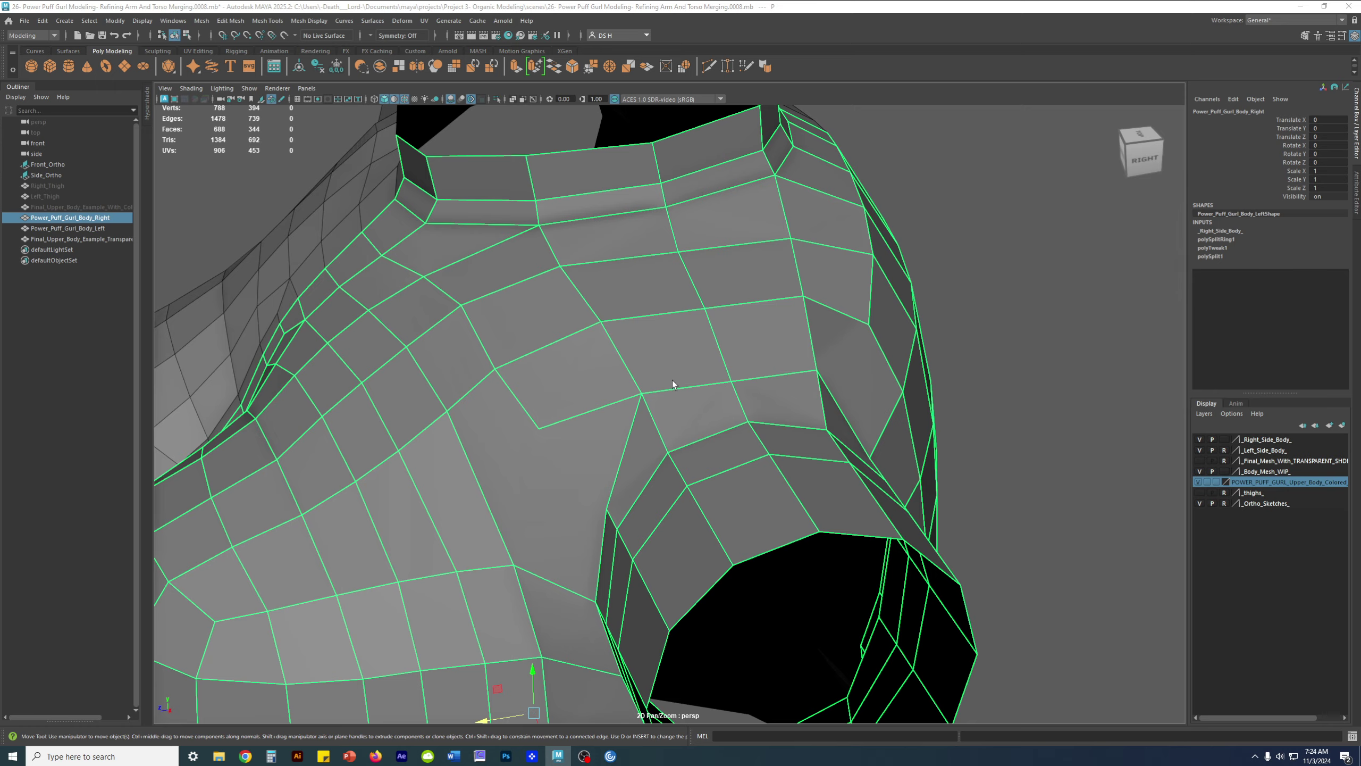
- Save the scene as a new file named "31- Power Puff Gurl Modeling- Building Deltoid- Pec Major- Lats.mb"
{"action": "key", "text": "ctrl+shift+s"}
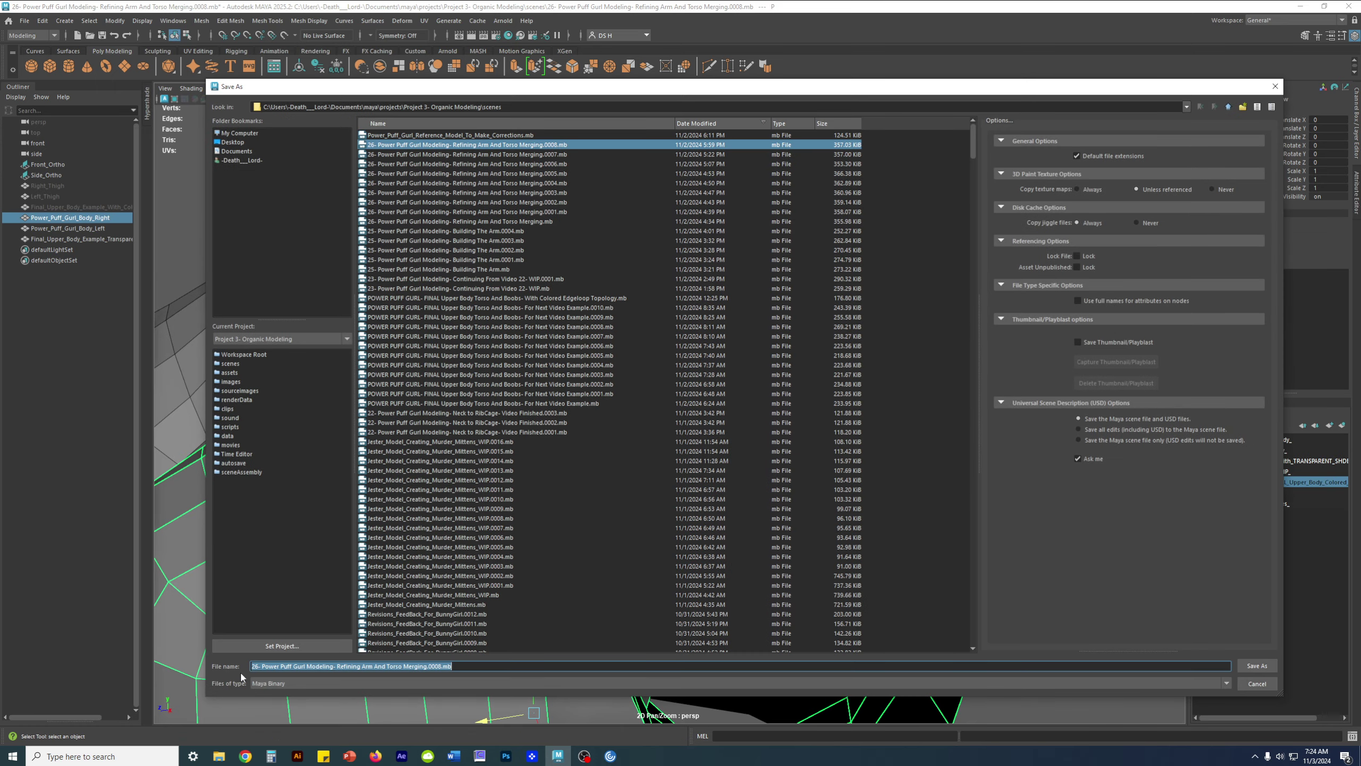
{"action": "left_click", "coordinate": [259, 666]}
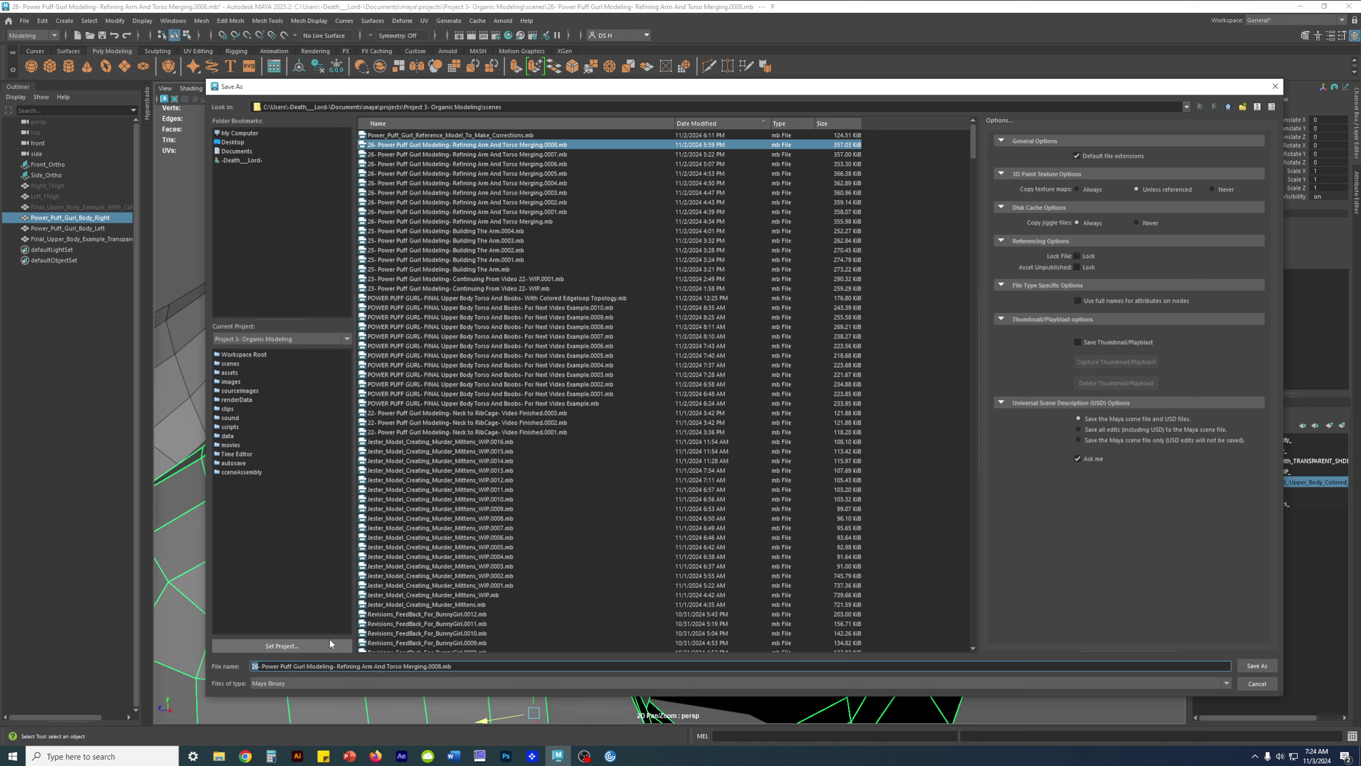
{"action": "type", "text": "31"}
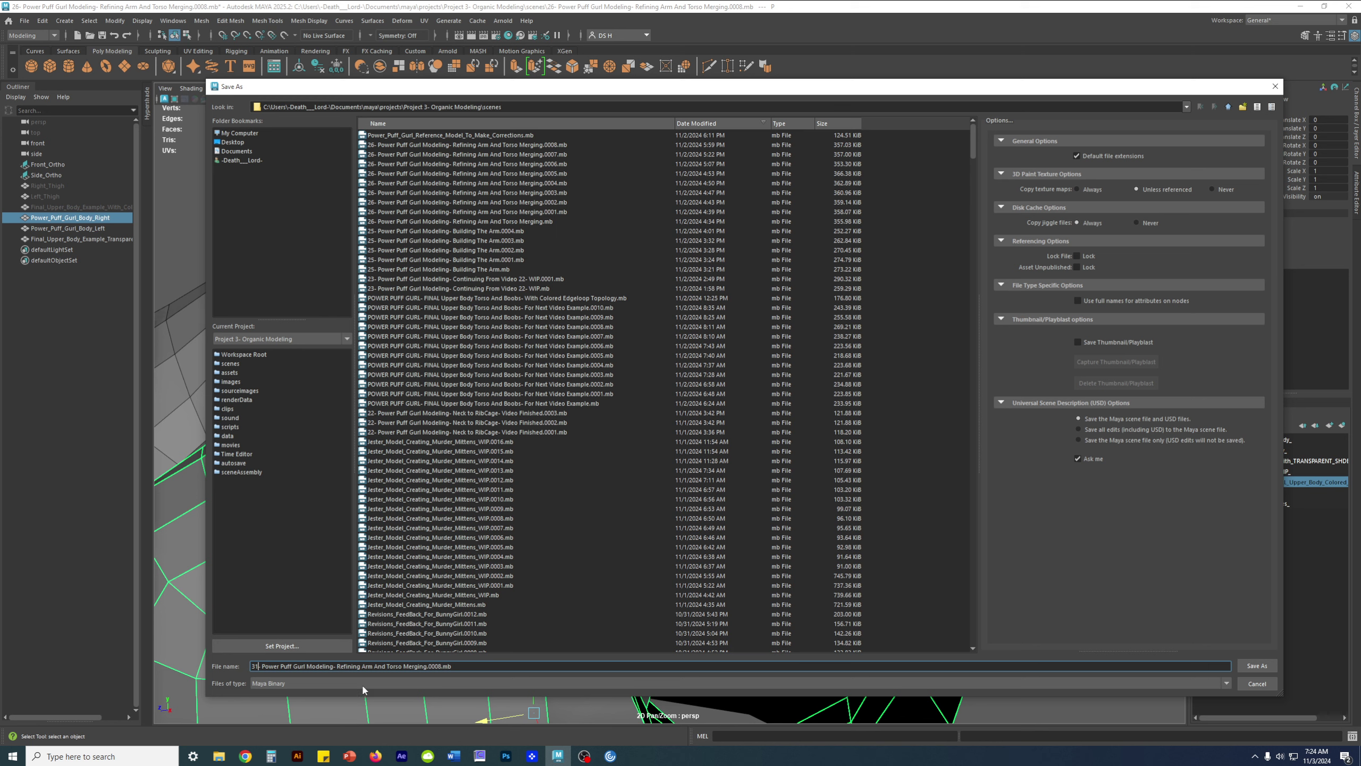
{"action": "left_click_drag", "start_coordinate": [338, 667], "coordinate": [549, 667]}
{"action": "type", "text": "Building Deltoid And Lats"}
{"action": "key", "text": "BackSpace"}
{"action": "key", "text": "BackSpace"}
{"action": "key", "text": "BackSpace"}
{"action": "key", "text": "BackSpace"}
{"action": "key", "text": "BackSpace"}
{"action": "key", "text": "BackSpace"}
{"action": "key", "text": "BackSpace"}
{"action": "key", "text": "BackSpace"}
{"action": "key", "text": "BackSpace"}
{"action": "type", "text": "Ma"}
{"action": "key", "text": "Return"}
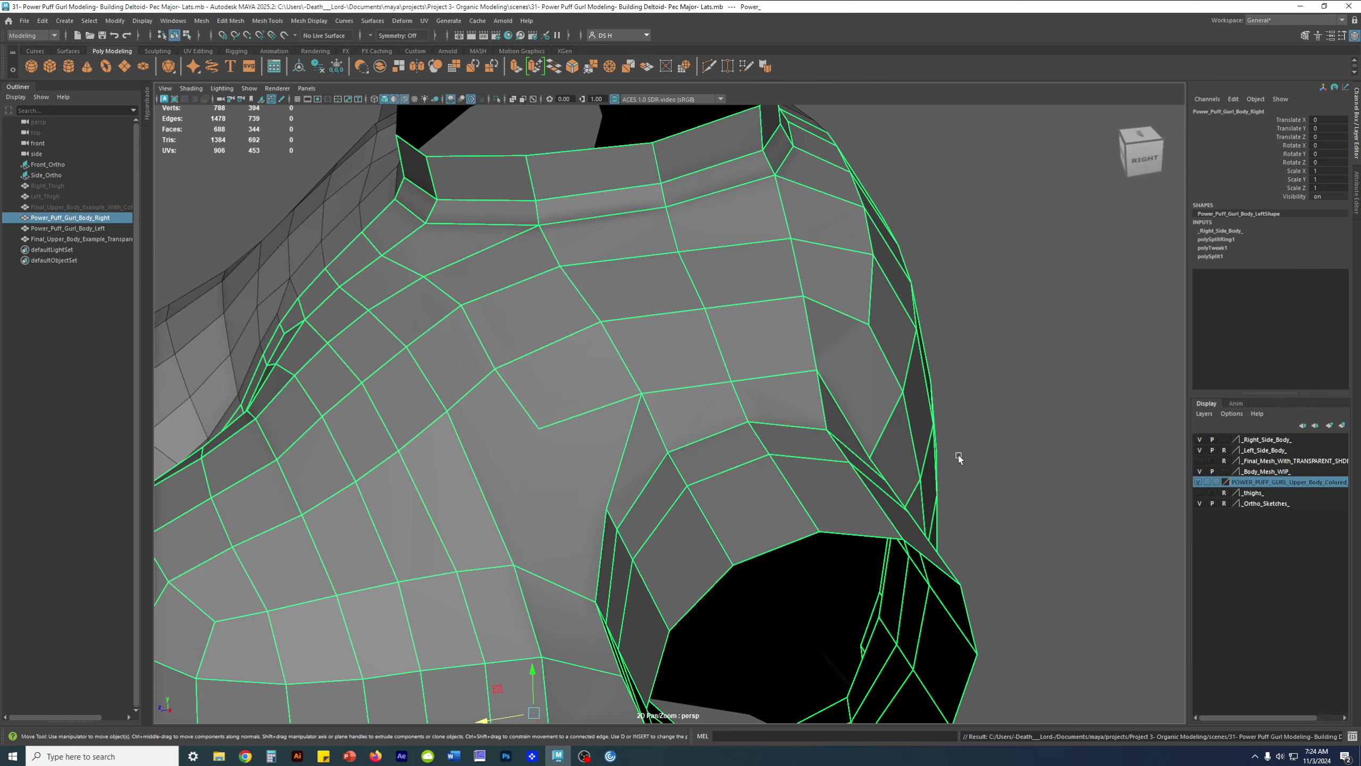
- Select the edge at the front of the shoulder where the torso meets the arm, to examine the joint
{"action": "left_click_drag", "start_coordinate": [932, 477], "coordinate": [813, 433], "text": "alt"}
{"action": "scroll", "coordinate": [812, 433], "scroll_direction": "up", "scroll_amount": 4}
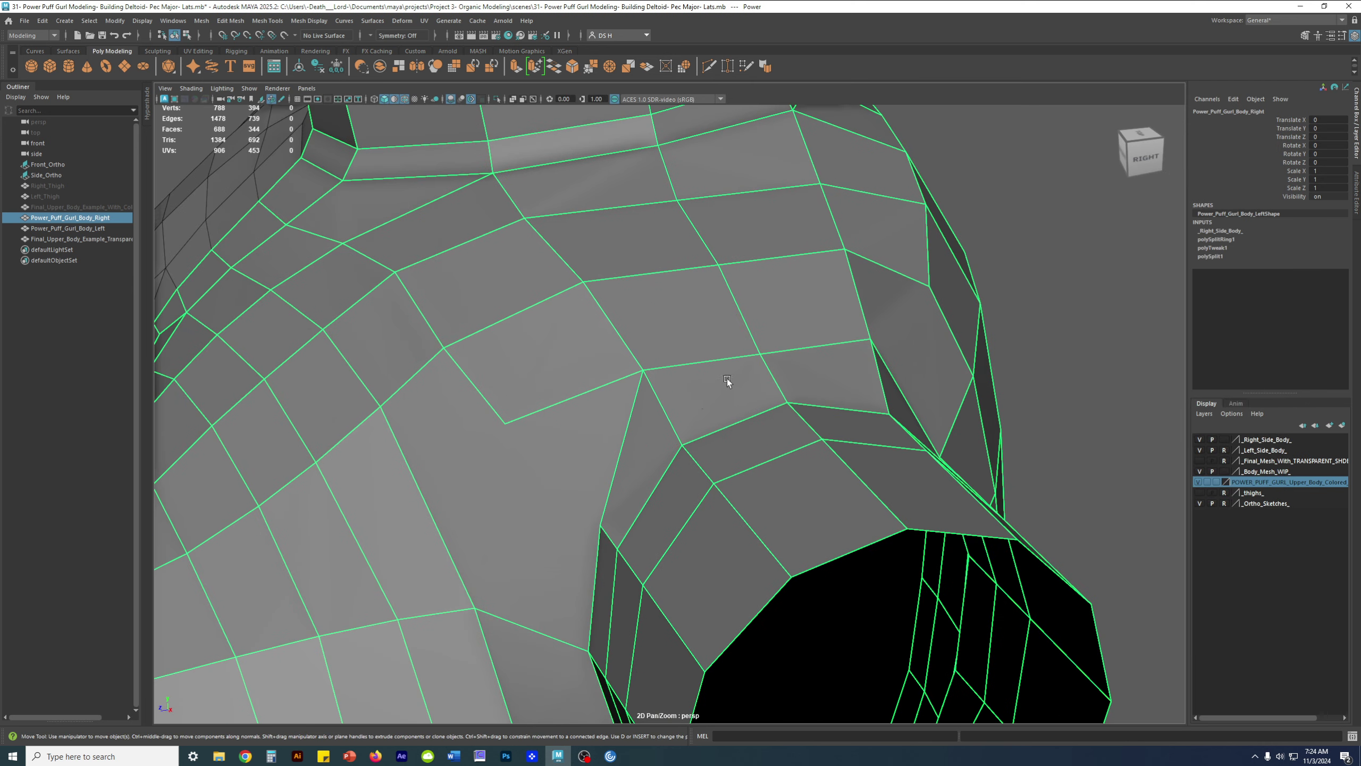
{"action": "scroll", "coordinate": [891, 423], "scroll_direction": "down", "scroll_amount": 2}
{"action": "left_click_drag", "start_coordinate": [673, 427], "coordinate": [713, 388], "text": "alt"}
{"action": "middle_click_drag", "start_coordinate": [677, 366], "coordinate": [664, 385], "text": "alt"}
{"action": "right_click_drag", "start_coordinate": [688, 469], "coordinate": [670, 318]}
{"action": "right_click_drag", "start_coordinate": [702, 365], "coordinate": [780, 456], "text": "alt"}
{"action": "left_click", "coordinate": [684, 358]}
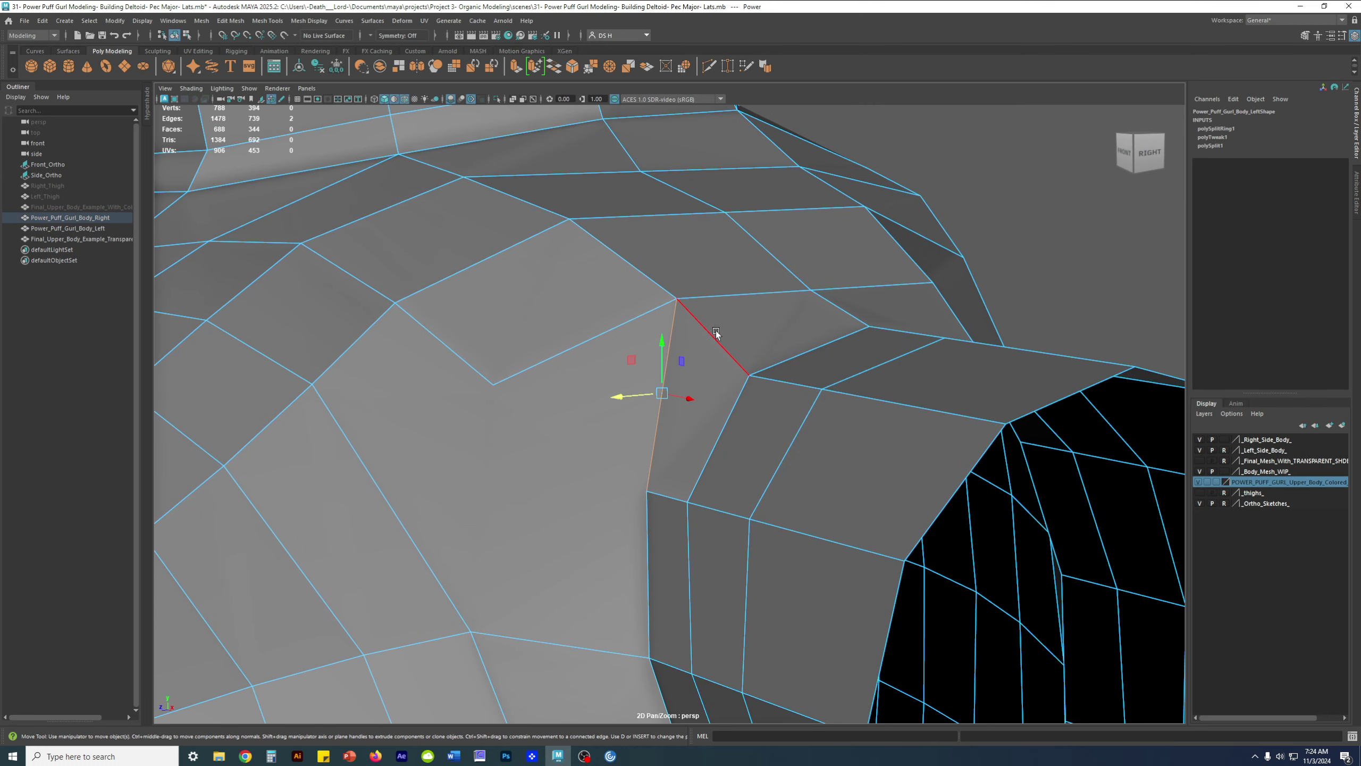
- Select the complete ring of faces around the arm base, including the armpit and the back of the shoulder
{"action": "right_click_drag", "start_coordinate": [700, 349], "coordinate": [689, 377]}
{"action": "left_click", "coordinate": [690, 377]}
{"action": "scroll", "coordinate": [749, 383], "scroll_direction": "down", "scroll_amount": 2}
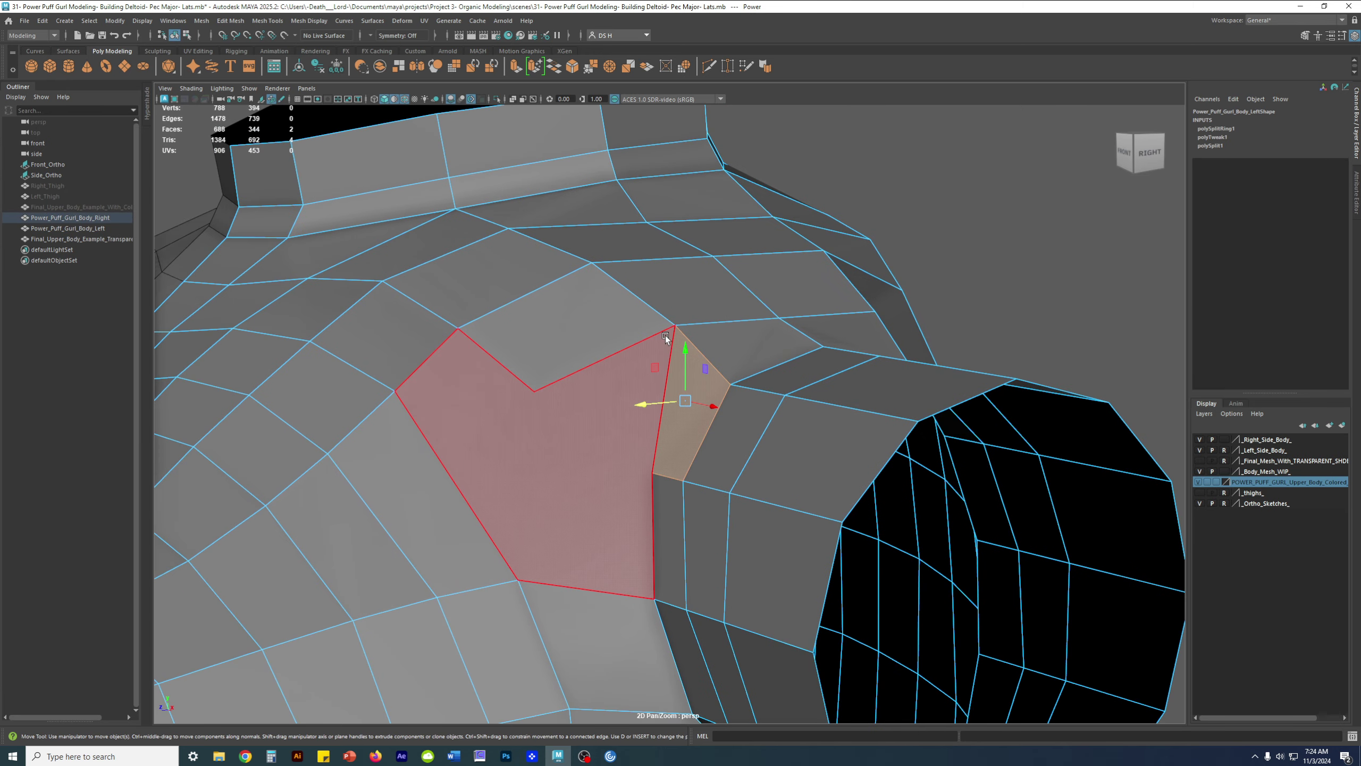
{"action": "left_click_drag", "start_coordinate": [717, 402], "coordinate": [700, 376], "text": "alt"}
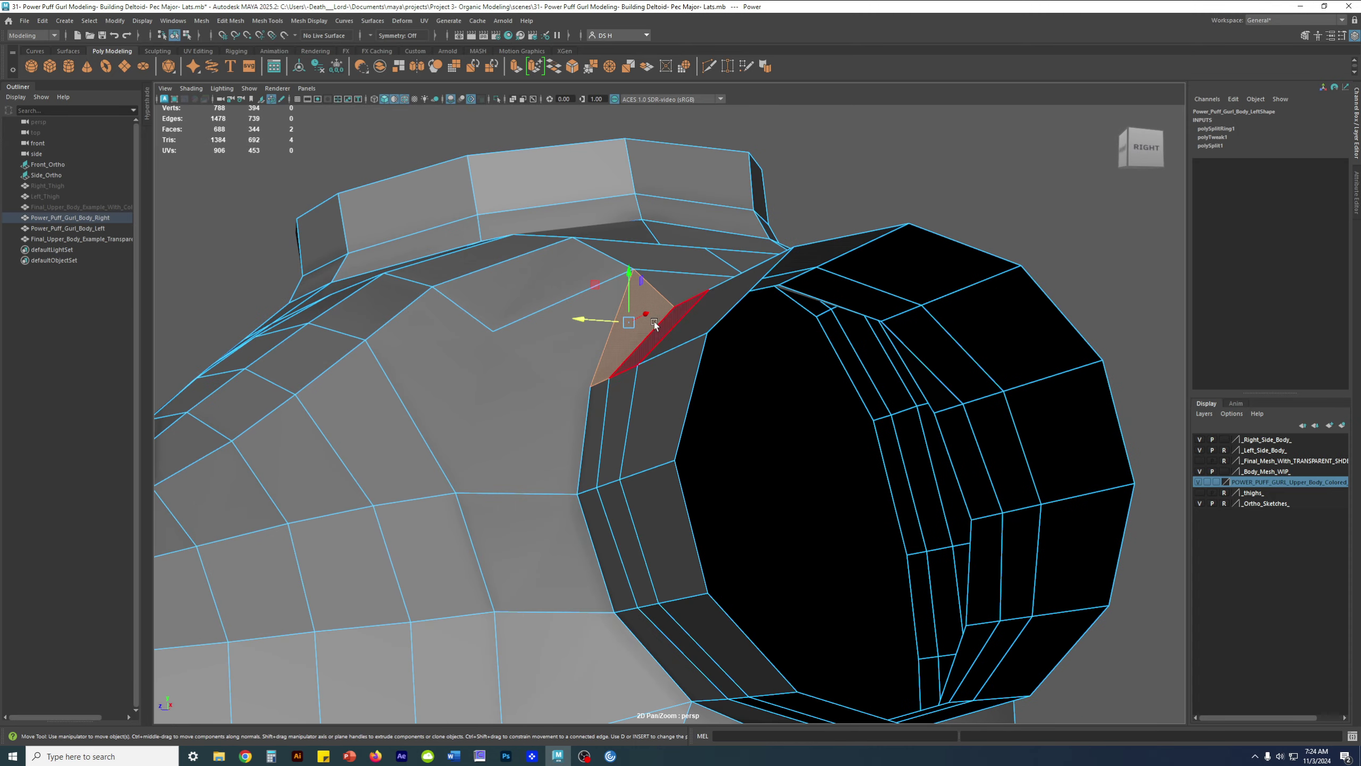
{"action": "left_click", "coordinate": [594, 424], "text": "shift"}
{"action": "left_click", "coordinate": [603, 546], "text": "shift"}
{"action": "left_click", "coordinate": [664, 650], "text": "shift"}
{"action": "left_click_drag", "start_coordinate": [708, 649], "coordinate": [819, 583], "text": "alt"}
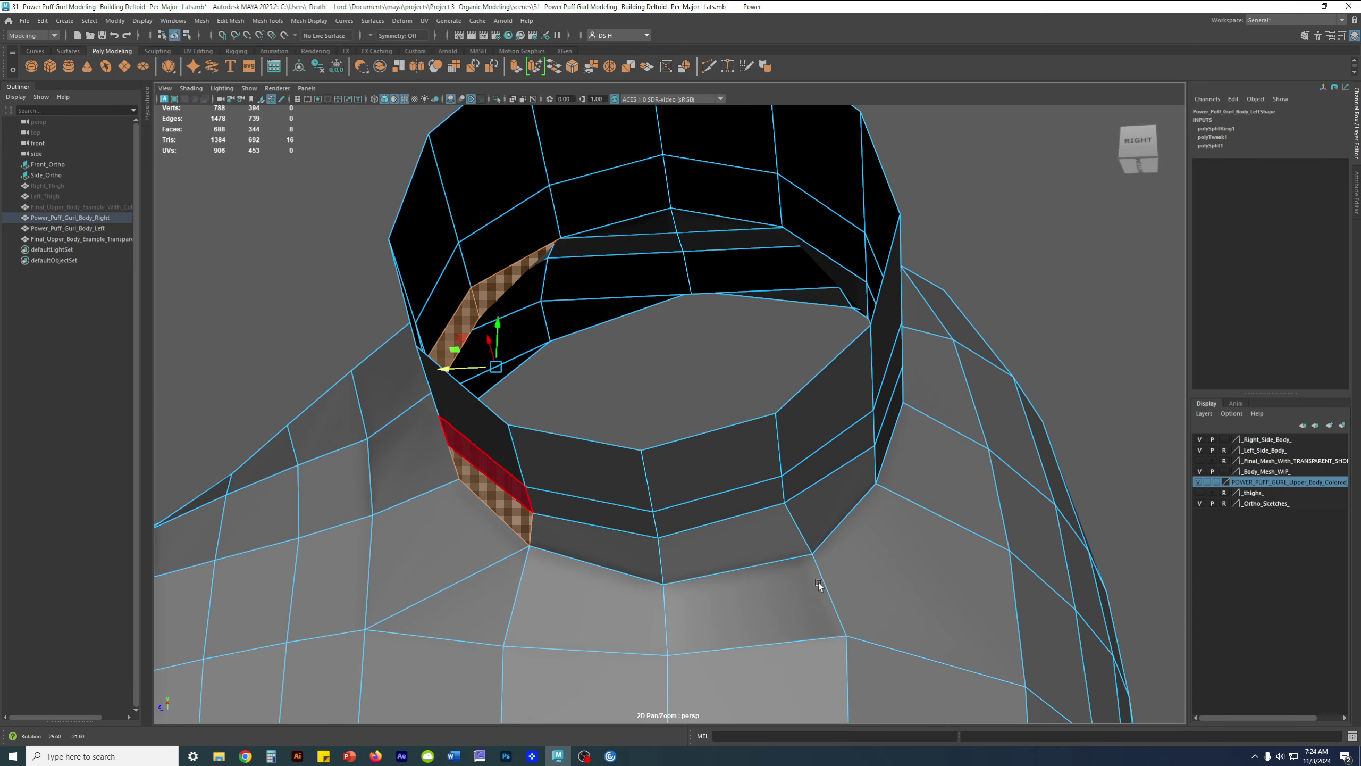
{"action": "double_click", "coordinate": [750, 547], "text": "shift"}
{"action": "left_click_drag", "start_coordinate": [823, 510], "coordinate": [620, 552], "text": "alt"}
{"action": "left_click", "coordinate": [619, 440], "text": "shift"}
{"action": "left_click_drag", "start_coordinate": [619, 440], "coordinate": [702, 404], "text": "alt"}
{"action": "left_click", "coordinate": [585, 393], "text": "shift"}
{"action": "left_click_drag", "start_coordinate": [585, 393], "coordinate": [942, 458], "text": "alt"}
{"action": "middle_click_drag", "start_coordinate": [933, 429], "coordinate": [778, 383], "text": "alt"}
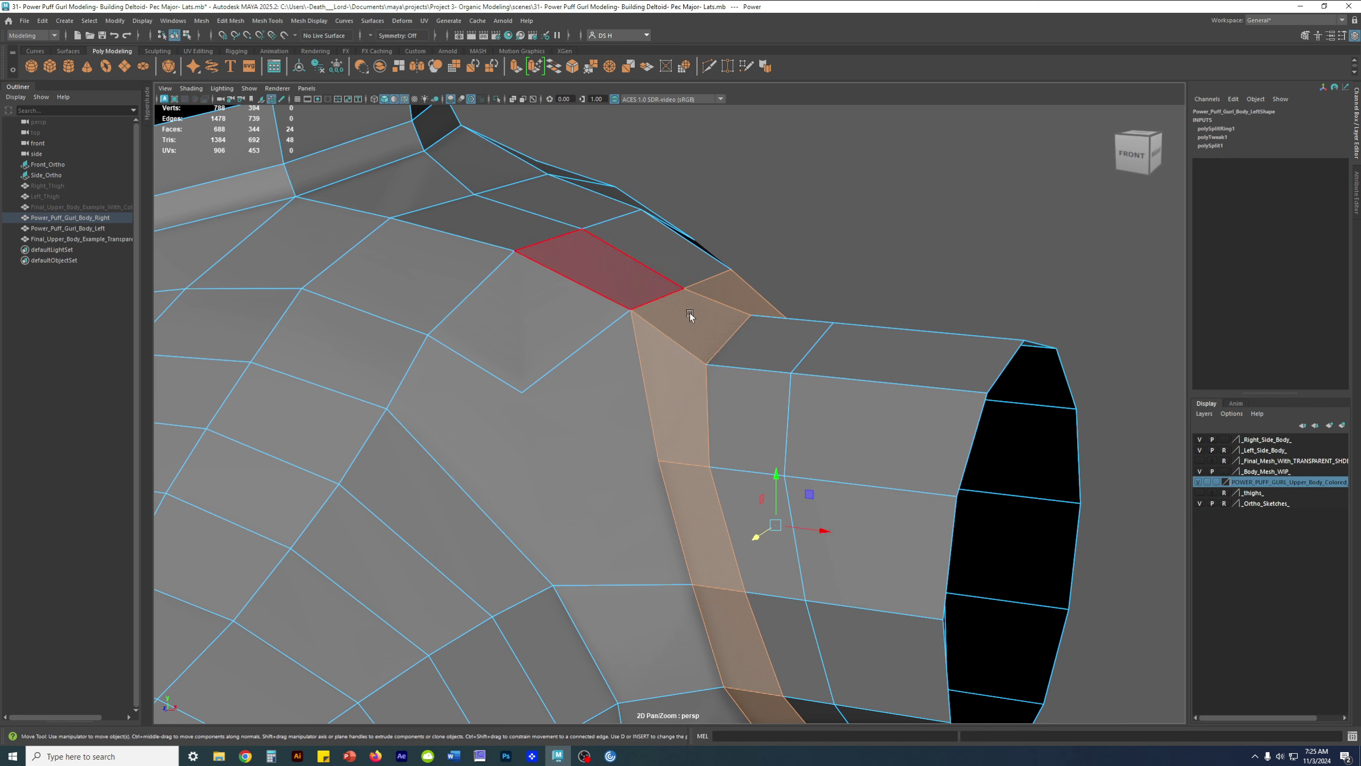
- Inspect the selected face ring around the arm base from the front and from underneath
{"action": "left_click_drag", "start_coordinate": [831, 474], "coordinate": [704, 254], "text": "alt"}
{"action": "left_click_drag", "start_coordinate": [1002, 422], "coordinate": [1028, 327], "text": "alt"}
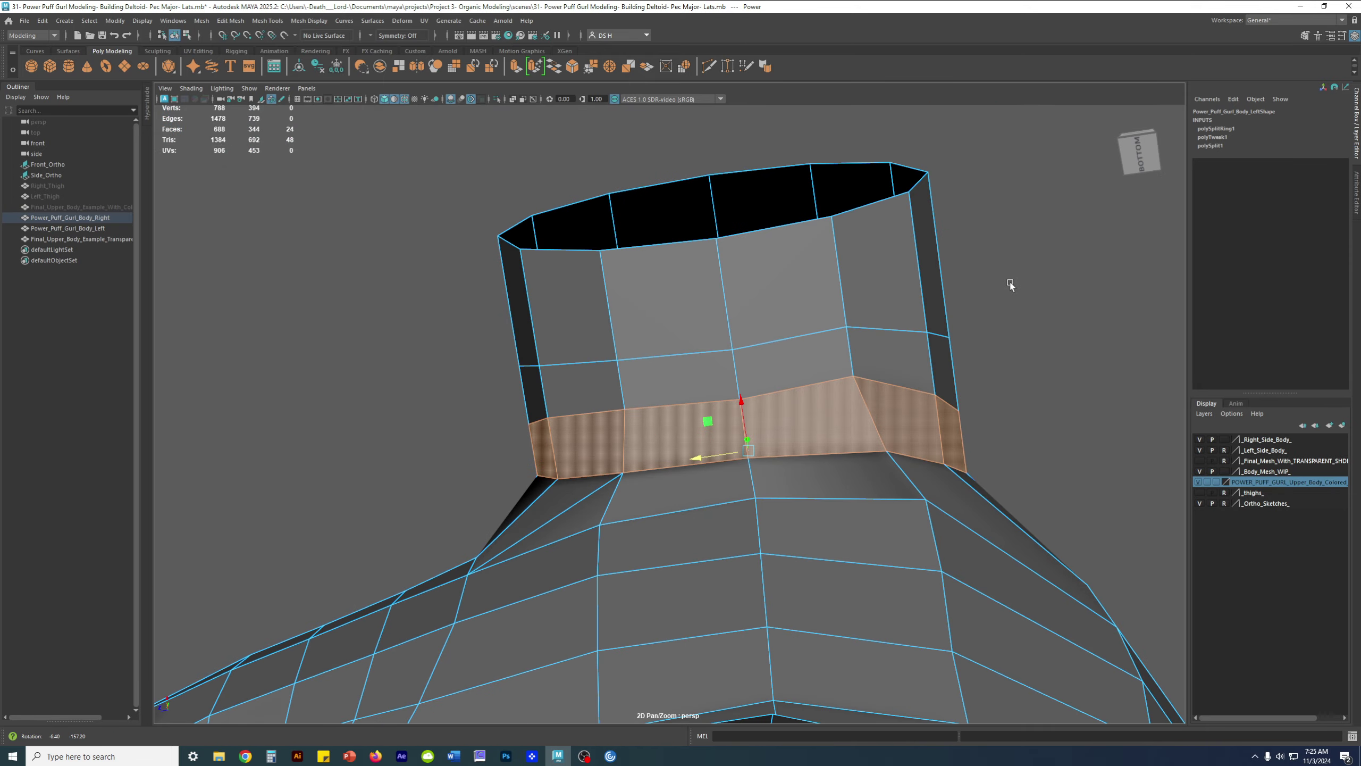
{"action": "left_click_drag", "start_coordinate": [1010, 285], "coordinate": [844, 383], "text": "alt"}
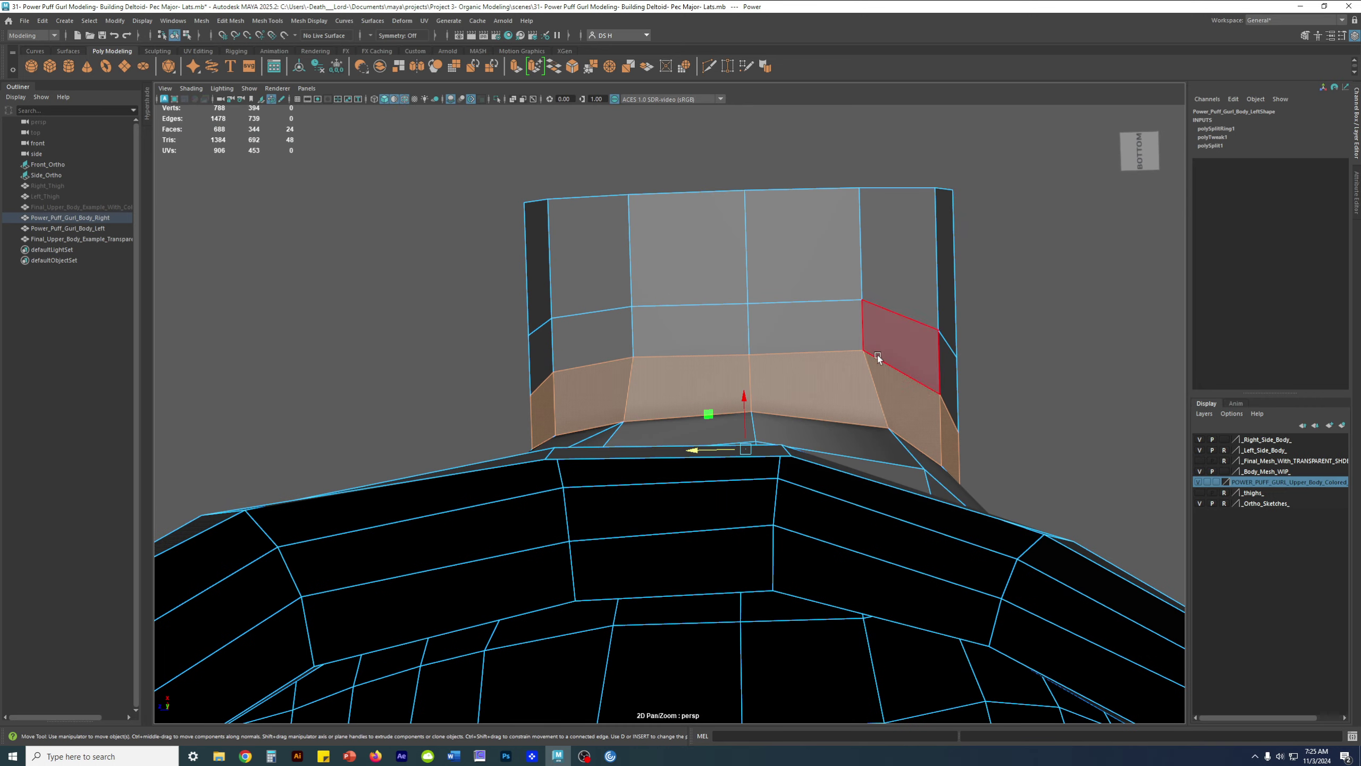
{"action": "left_click_drag", "start_coordinate": [887, 348], "coordinate": [971, 368], "text": "alt"}
{"action": "left_click_drag", "start_coordinate": [840, 343], "coordinate": [638, 386], "text": "alt"}
- Select the corner face at the front of the shoulder together with its counterpart at the back
{"action": "left_click", "coordinate": [523, 364]}
{"action": "key", "text": "q"}
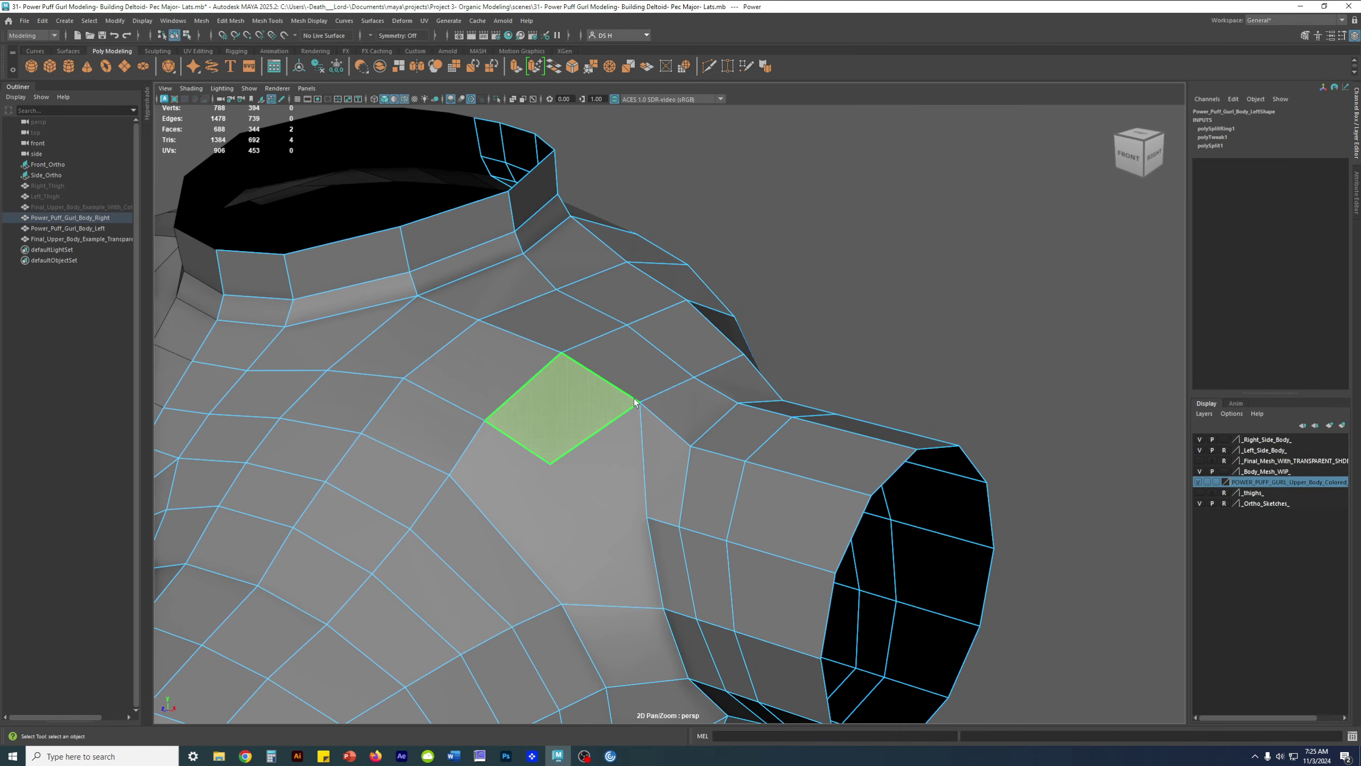
{"action": "left_click_drag", "start_coordinate": [738, 450], "coordinate": [845, 389], "text": "alt"}
{"action": "left_click", "coordinate": [857, 380], "text": "shift"}
{"action": "left_click_drag", "start_coordinate": [613, 434], "coordinate": [836, 464], "text": "alt"}
{"action": "left_click_drag", "start_coordinate": [745, 466], "coordinate": [655, 435], "text": "alt"}
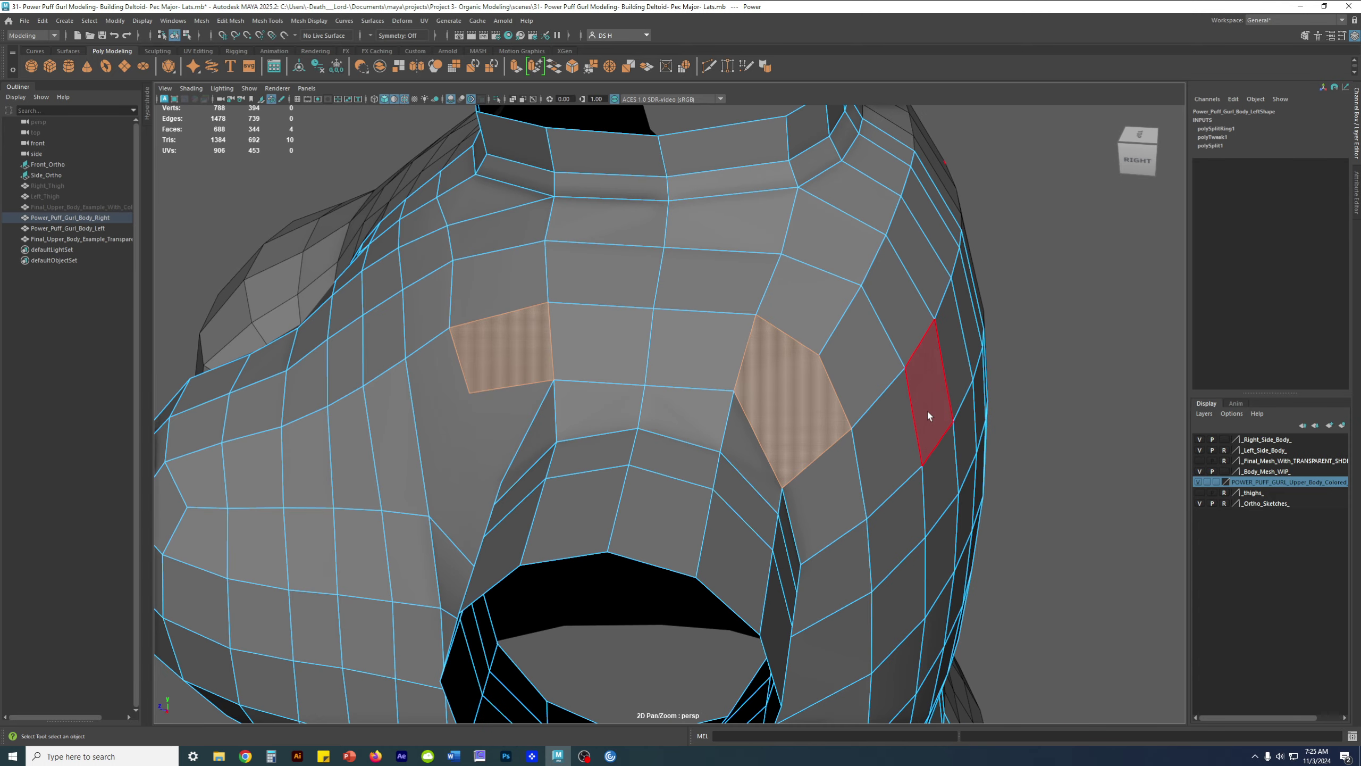
- Compare the two shoulder corner faces, clear the selection, and inspect the edge flow over the shoulder
{"action": "left_click_drag", "start_coordinate": [656, 429], "coordinate": [568, 328], "text": "alt"}
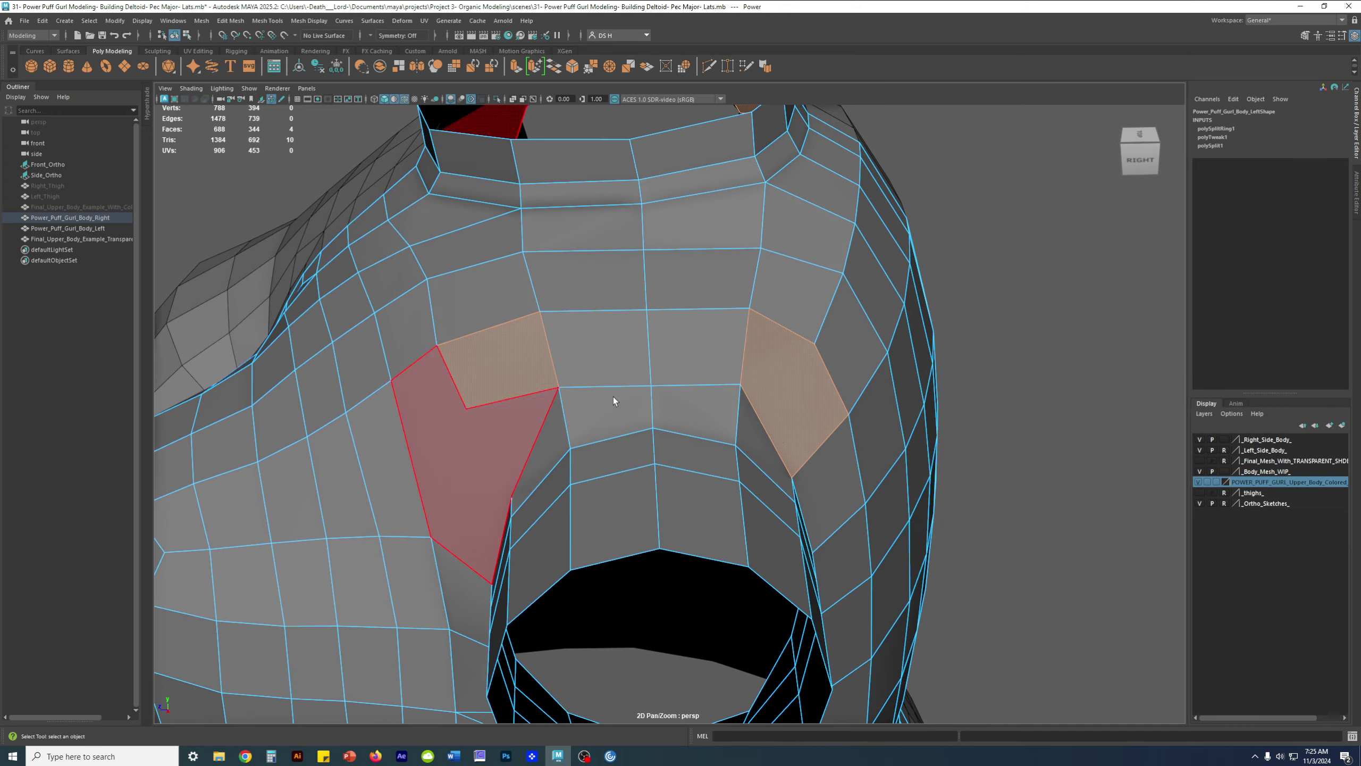
{"action": "left_click_drag", "start_coordinate": [739, 314], "coordinate": [717, 501], "text": "alt"}
{"action": "right_click_drag", "start_coordinate": [717, 501], "coordinate": [726, 394]}
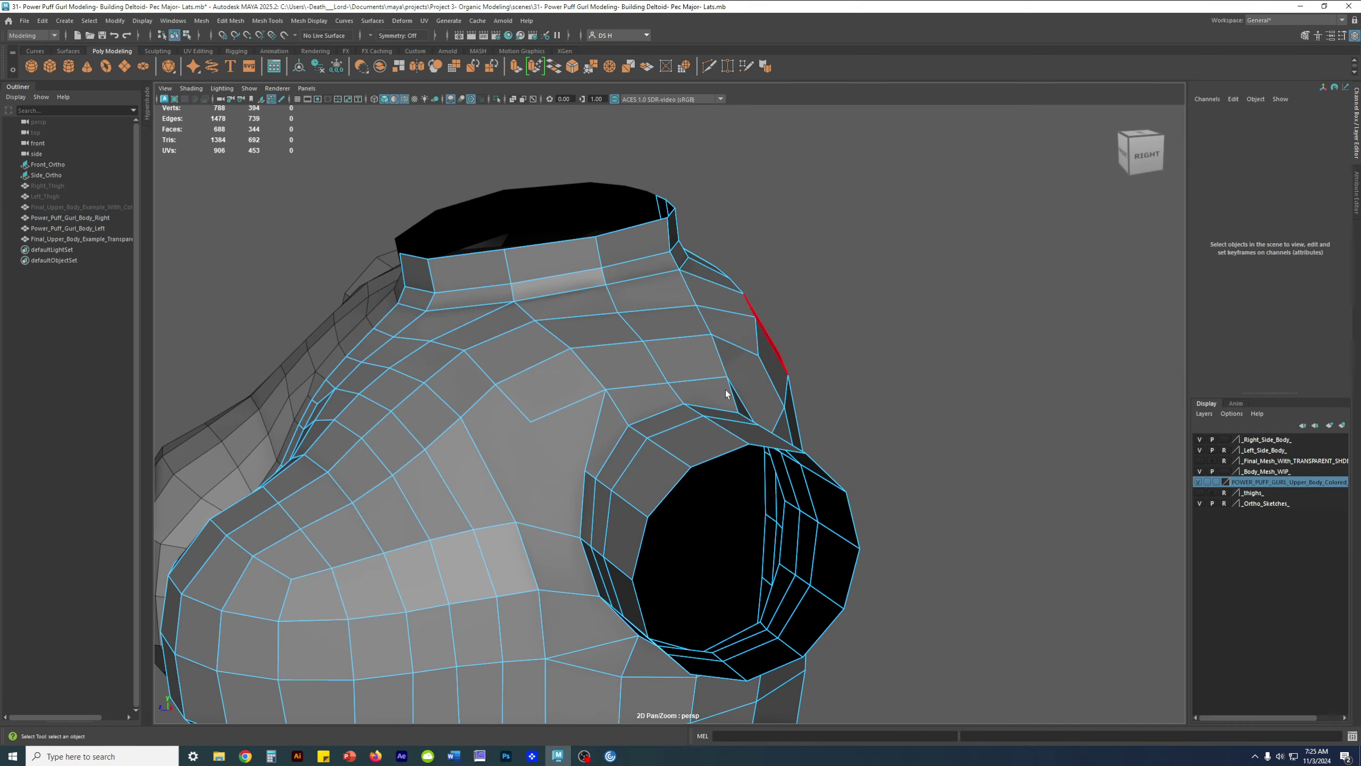
{"action": "left_click_drag", "start_coordinate": [735, 434], "coordinate": [843, 449], "text": "alt"}
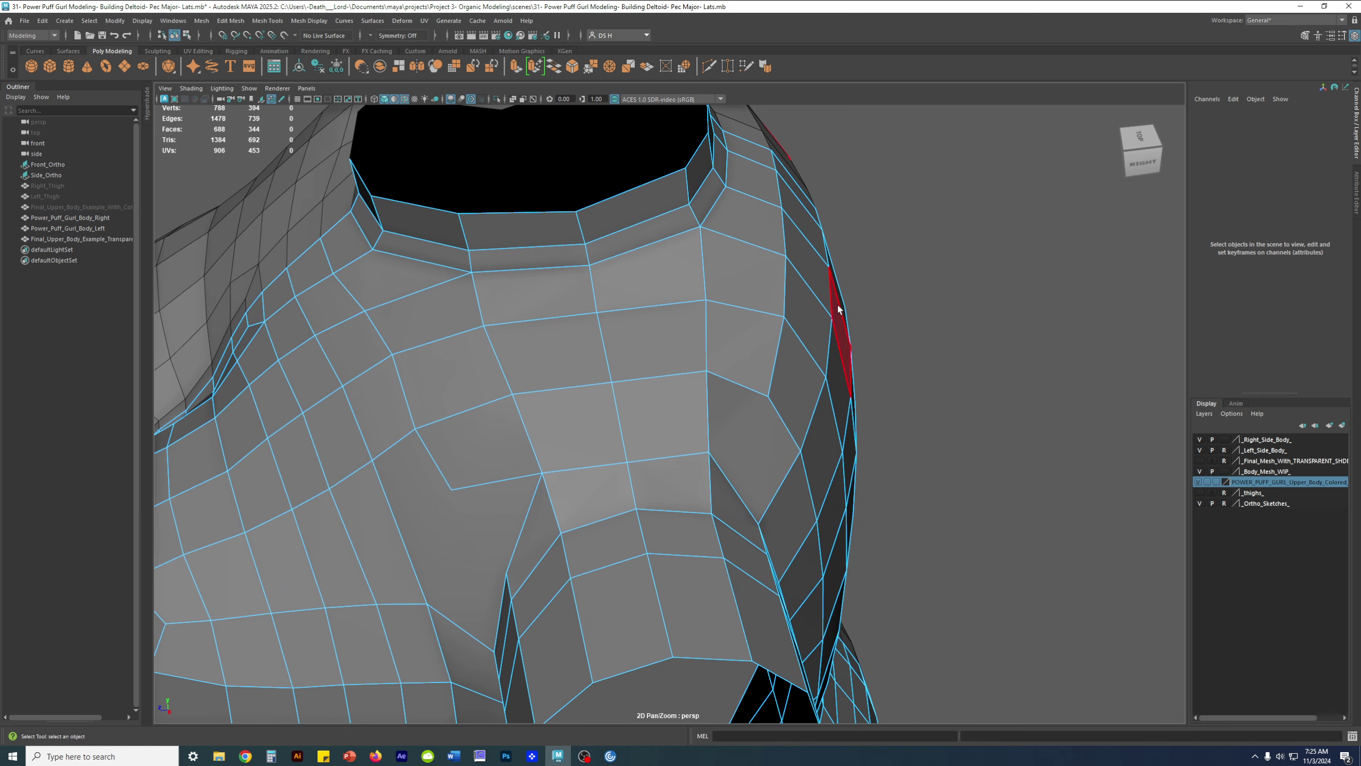
{"action": "left_click_drag", "start_coordinate": [823, 302], "coordinate": [580, 462], "text": "alt"}
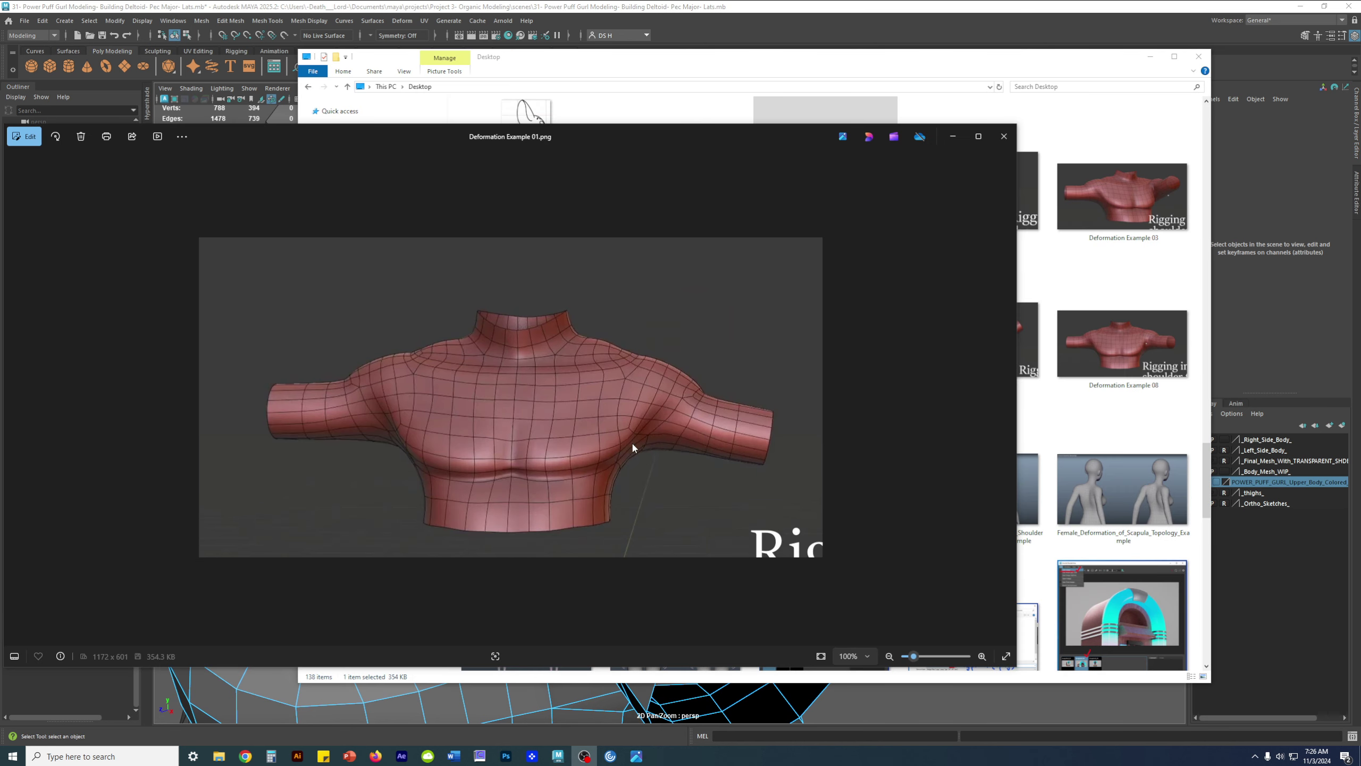
- In the image viewer, study the shoulder and back topology in Deformation Example 01 and Female_Deformation_of_Scapula_Topology_Example
{"action": "scroll", "coordinate": [632, 442], "scroll_direction": "up", "scroll_amount": 5}
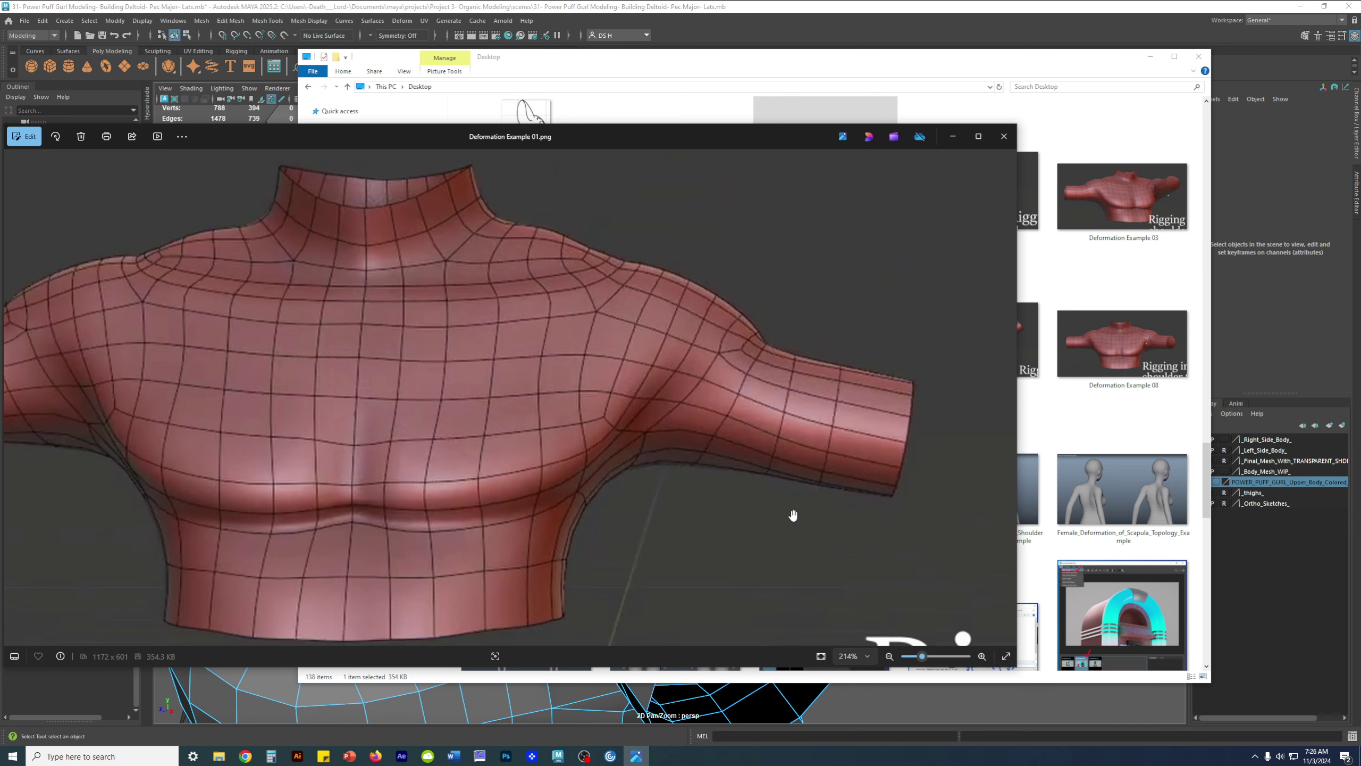
{"action": "left_click", "coordinate": [1000, 141]}
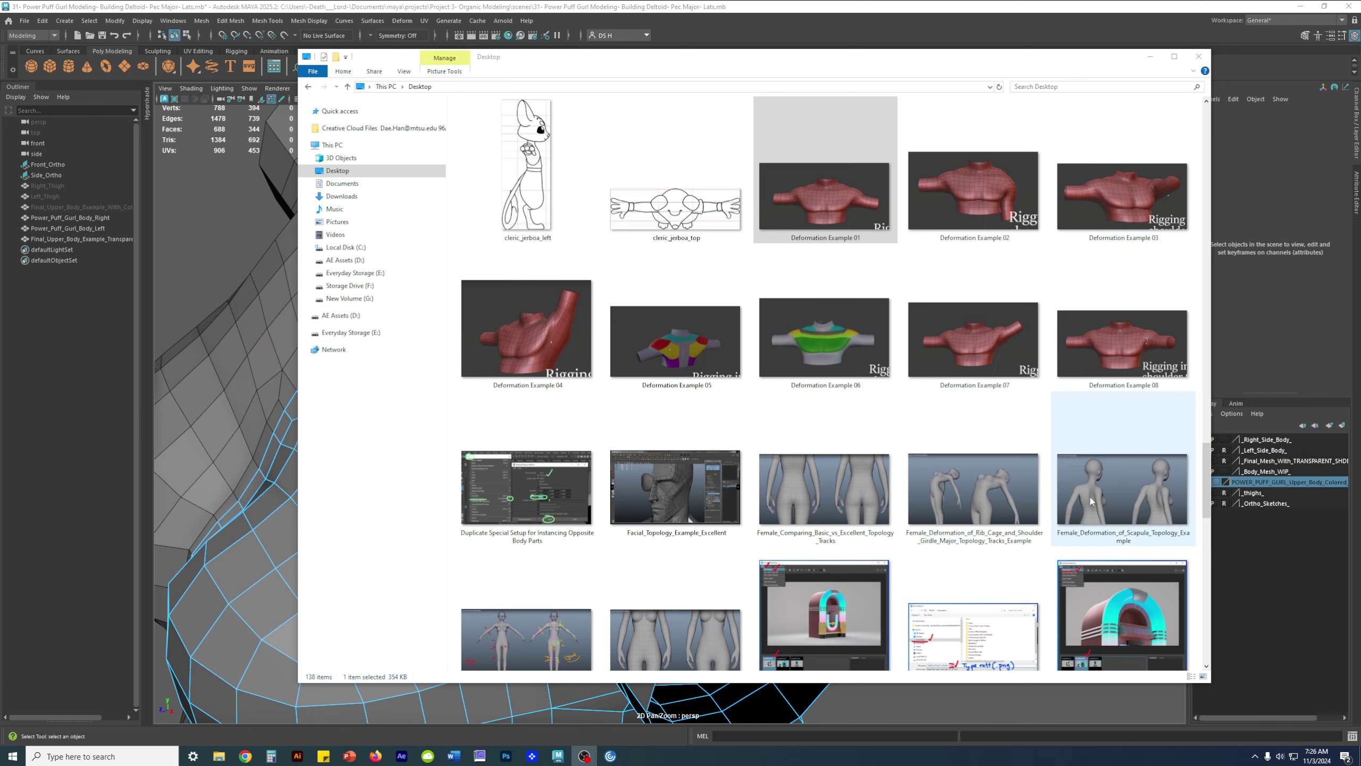
{"action": "double_click", "coordinate": [1130, 496]}
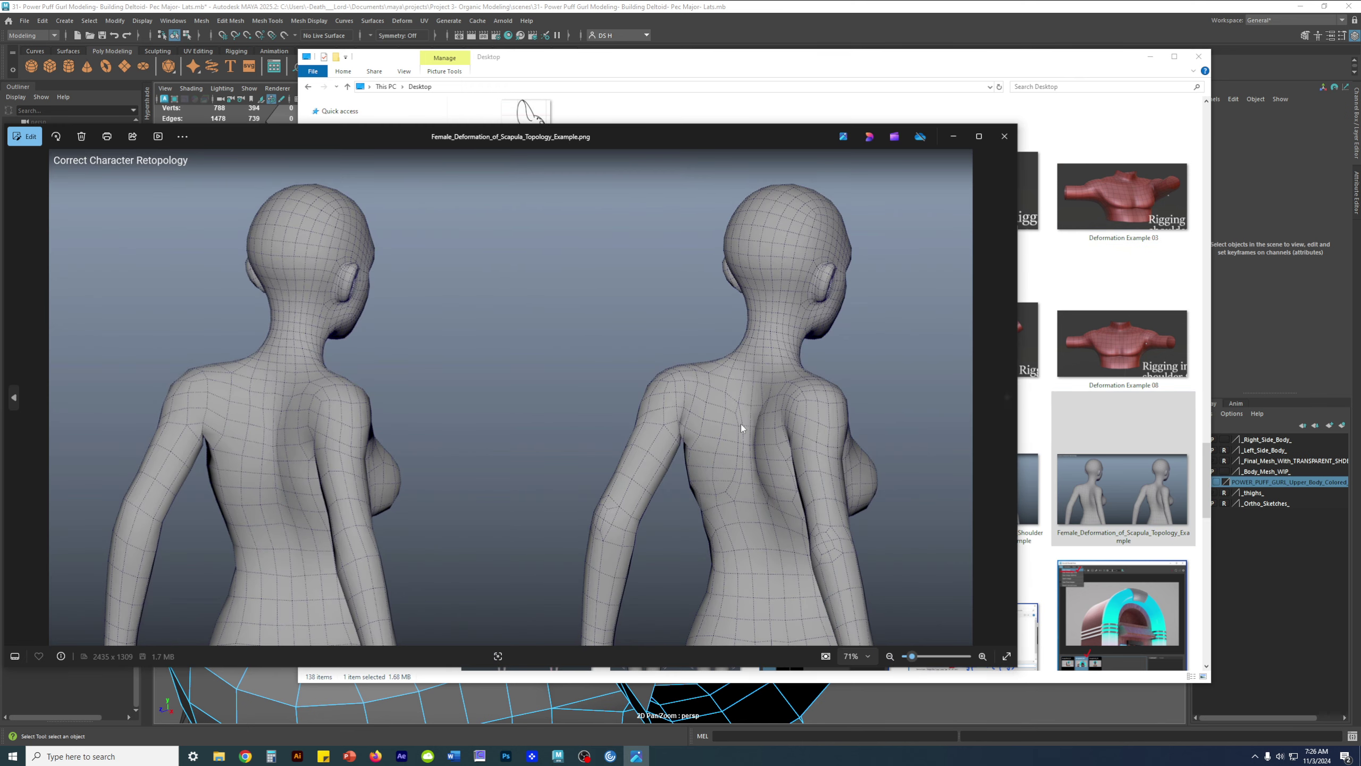
{"action": "scroll", "coordinate": [748, 440], "scroll_direction": "up", "scroll_amount": 6}
{"action": "left_click_drag", "start_coordinate": [821, 377], "coordinate": [543, 266]}
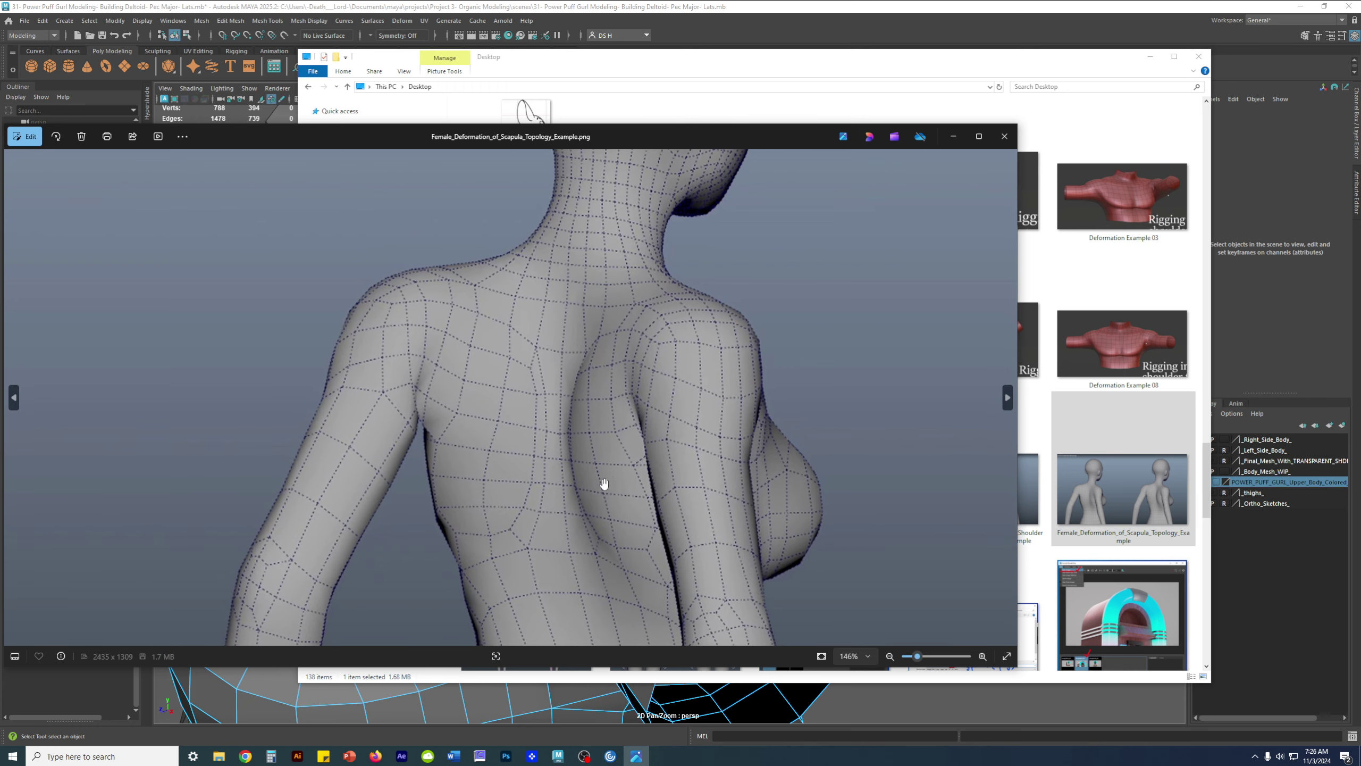
{"action": "scroll", "coordinate": [605, 483], "scroll_direction": "down", "scroll_amount": 6}
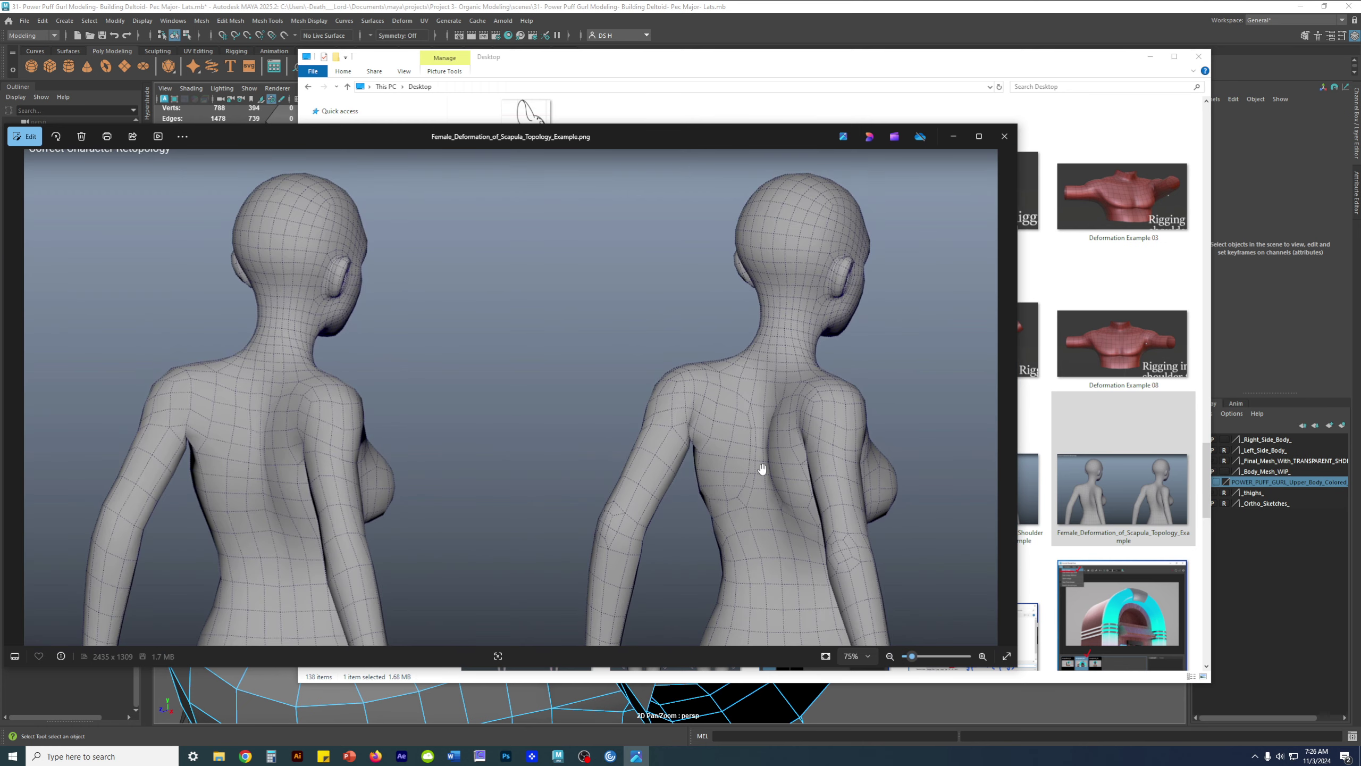
{"action": "scroll", "coordinate": [908, 477], "scroll_direction": "up", "scroll_amount": 6}
{"action": "left_click_drag", "start_coordinate": [629, 450], "coordinate": [907, 404]}
{"action": "scroll", "coordinate": [314, 457], "scroll_direction": "down", "scroll_amount": 4}
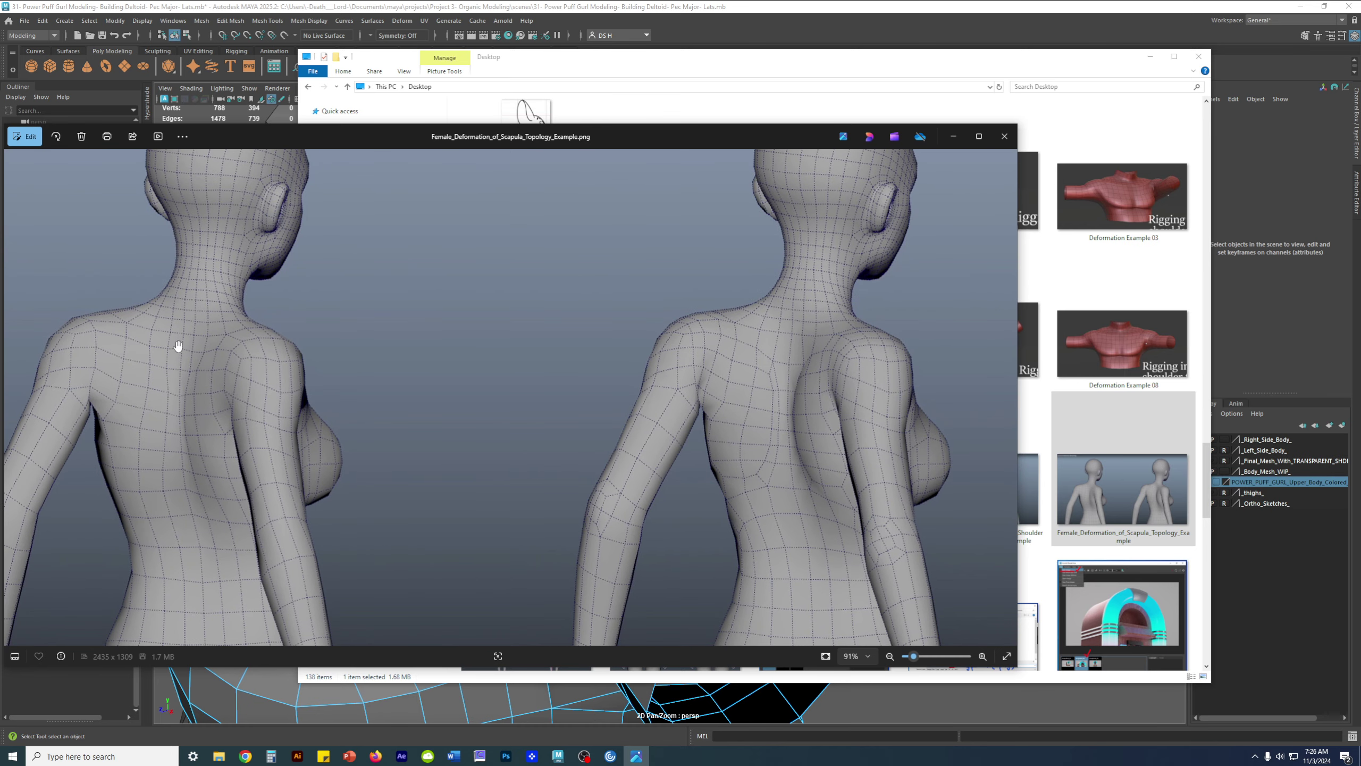
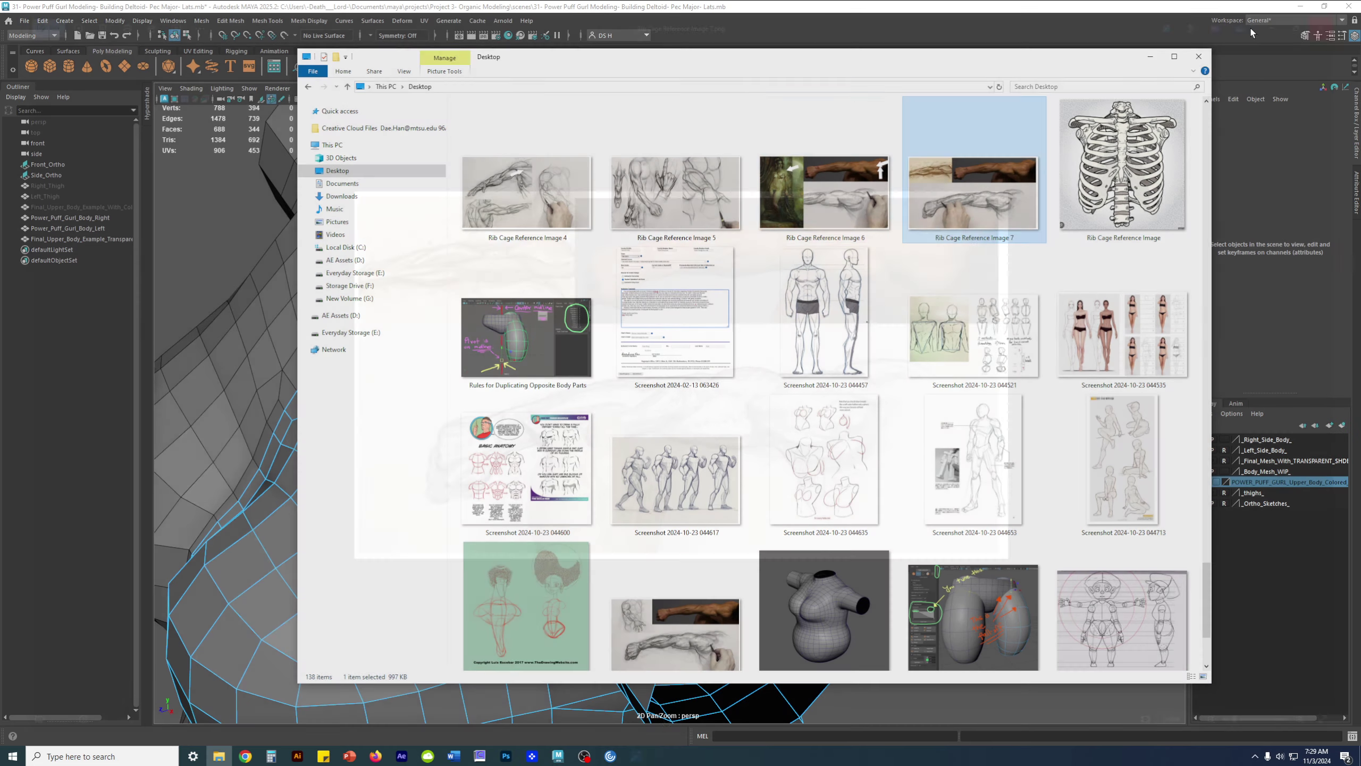
- Close the reference image and folder, return to Maya, and inspect the shoulder's edge flow in both standard and smoothed display
{"action": "left_click", "coordinate": [1349, 13]}
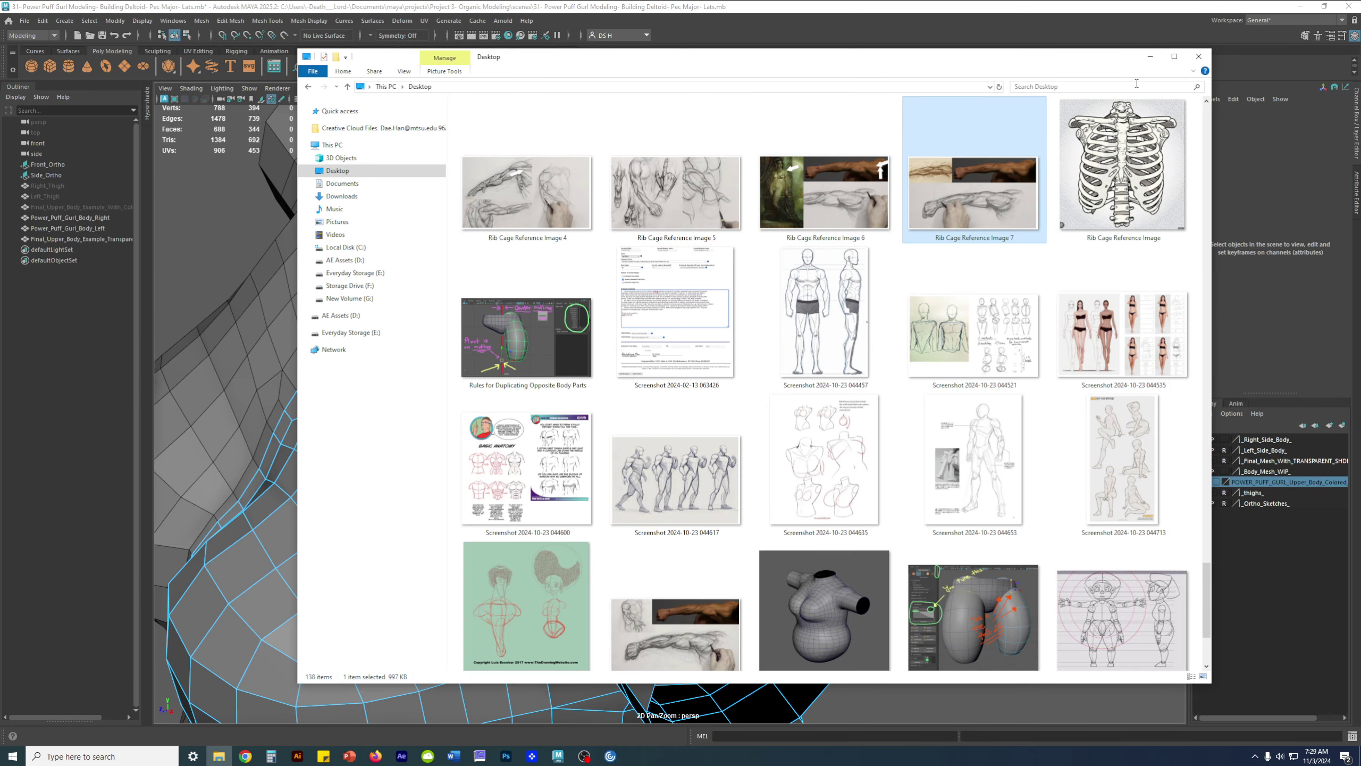
{"action": "left_click", "coordinate": [1199, 57]}
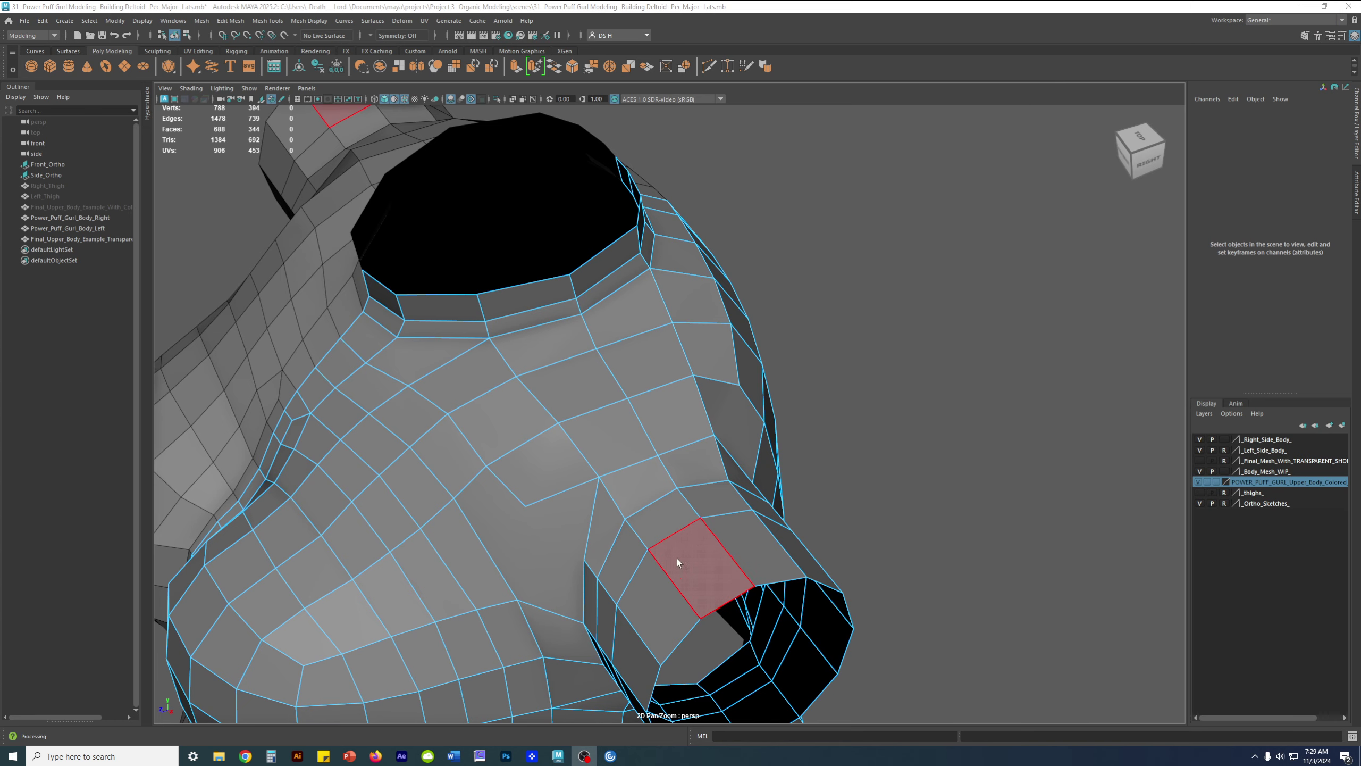
{"action": "left_click_drag", "start_coordinate": [691, 552], "coordinate": [633, 538], "text": "alt"}
{"action": "scroll", "coordinate": [633, 538], "scroll_direction": "down", "scroll_amount": 4}
{"action": "middle_click_drag", "start_coordinate": [698, 440], "coordinate": [754, 487], "text": "alt"}
{"action": "scroll", "coordinate": [620, 444], "scroll_direction": "down", "scroll_amount": 6}
{"action": "middle_click_drag", "start_coordinate": [620, 502], "coordinate": [604, 465], "text": "alt"}
{"action": "right_click_drag", "start_coordinate": [604, 465], "coordinate": [1011, 645], "text": "alt"}
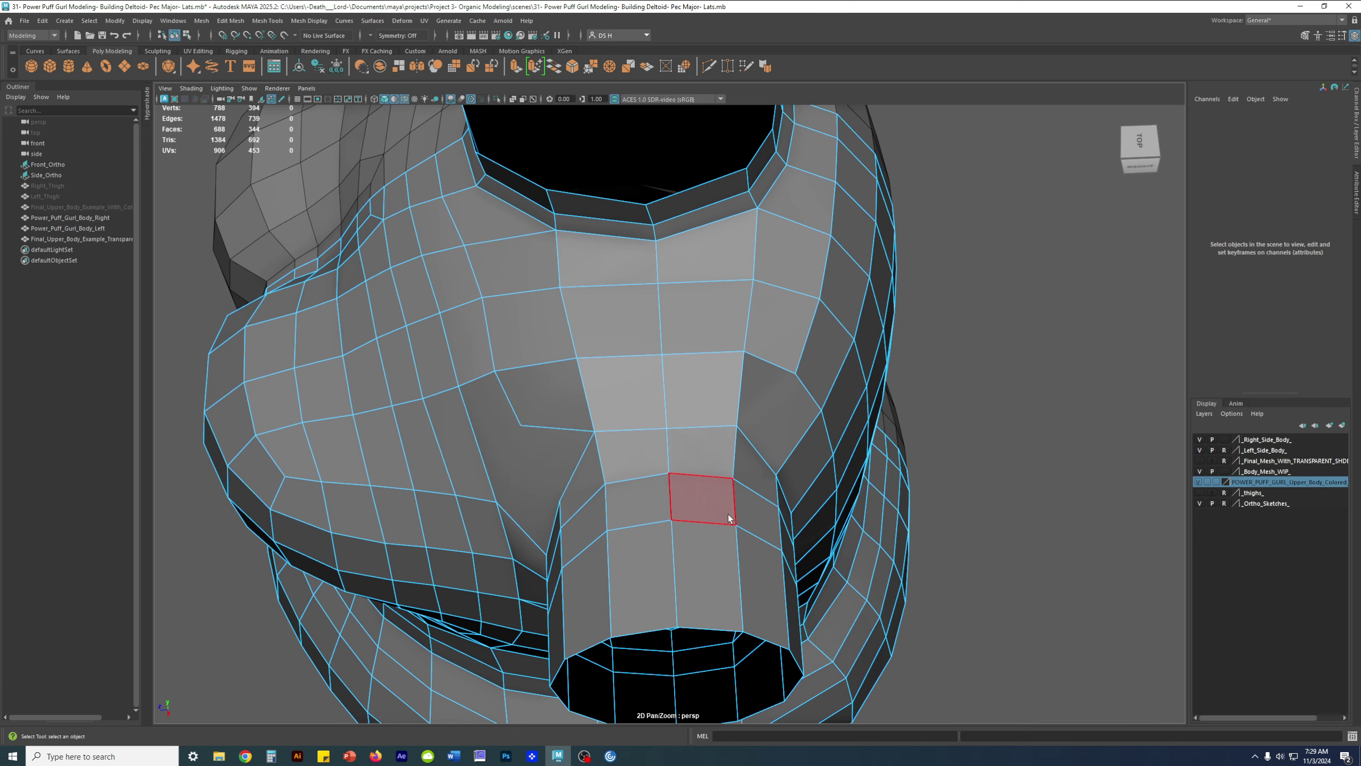
{"action": "left_click_drag", "start_coordinate": [729, 518], "coordinate": [698, 455], "text": "alt"}
{"action": "key", "text": "3"}
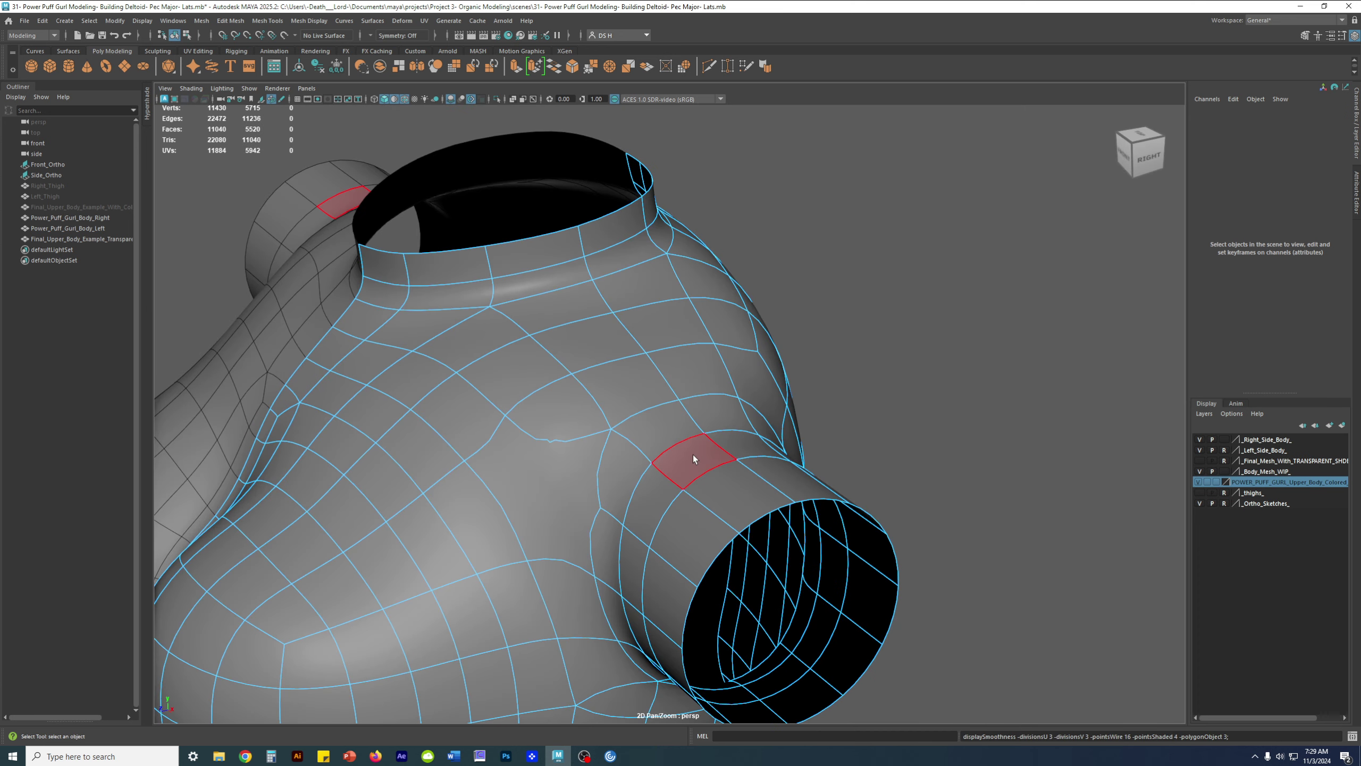
{"action": "key", "text": "1"}
- Examine the whole upper body, focusing on the large face at the front of the shoulder beside the arm base
{"action": "right_click_drag", "start_coordinate": [691, 455], "coordinate": [444, 462], "text": "alt"}
{"action": "mouse_move", "coordinate": [444, 462]}
{"action": "left_mouse_down", "text": "alt"}
{"action": "mouse_move", "coordinate": [341, 447]}
{"action": "mouse_move", "coordinate": [441, 484]}
{"action": "left_mouse_up", "text": "alt"}
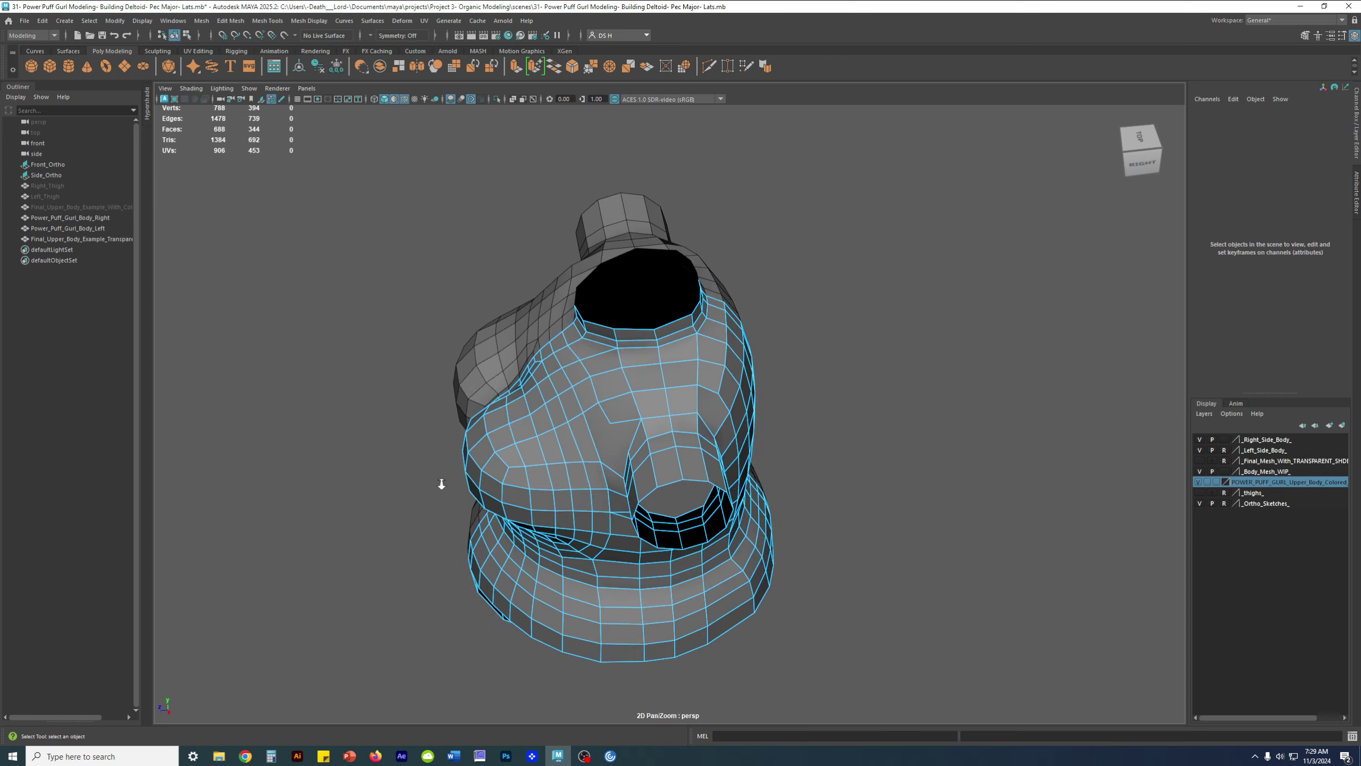
{"action": "right_click_drag", "start_coordinate": [442, 484], "coordinate": [745, 515], "text": "alt"}
{"action": "left_click_drag", "start_coordinate": [745, 515], "coordinate": [777, 544], "text": "alt"}
{"action": "middle_click_drag", "start_coordinate": [778, 544], "coordinate": [804, 531], "text": "alt"}
{"action": "right_click_drag", "start_coordinate": [670, 477], "coordinate": [778, 477], "text": "alt"}
{"action": "left_click_drag", "start_coordinate": [777, 477], "coordinate": [879, 493], "text": "alt"}
{"action": "right_click_drag", "start_coordinate": [715, 466], "coordinate": [819, 478], "text": "alt"}
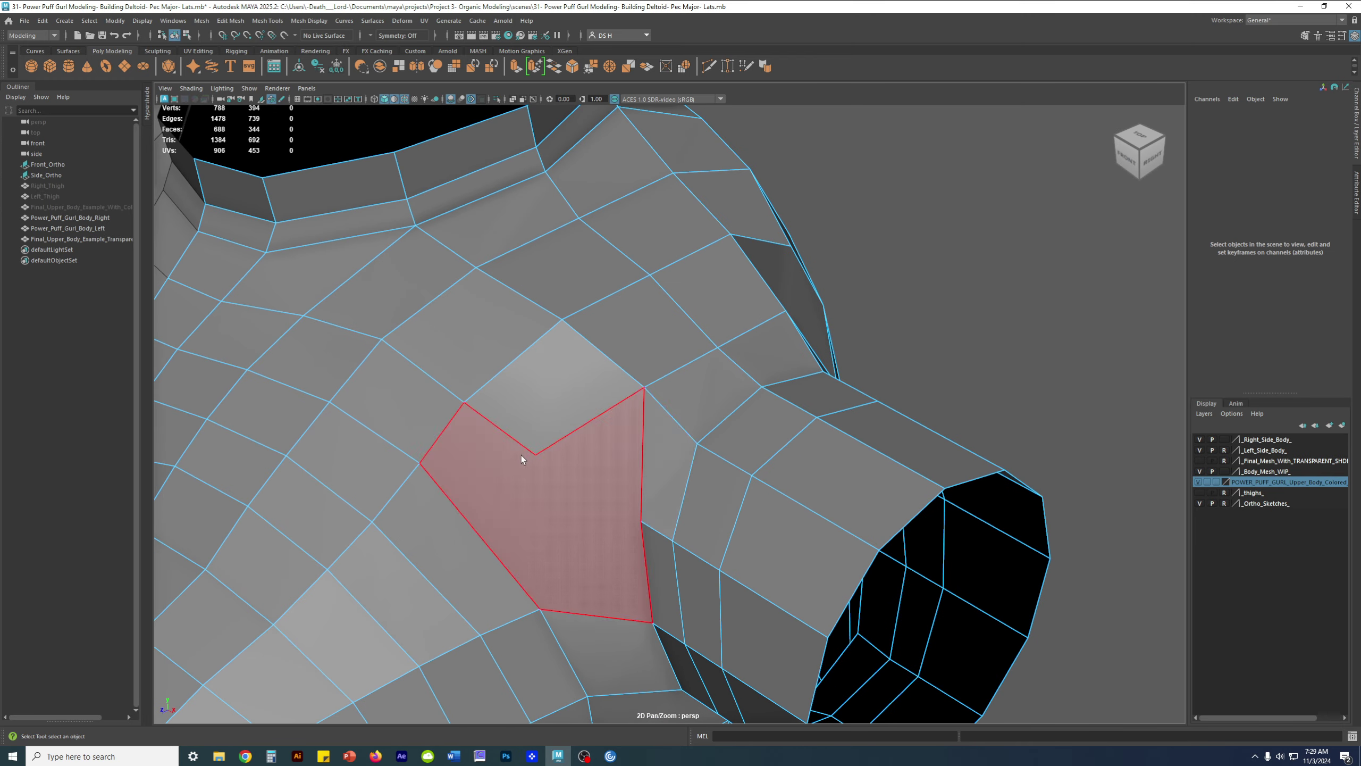
- Use Multi-Cut to add an edge from the inner corner vertex at the front of the shoulder across to the arm-base vertex
{"action": "right_click", "coordinate": [695, 374], "text": "shift"}
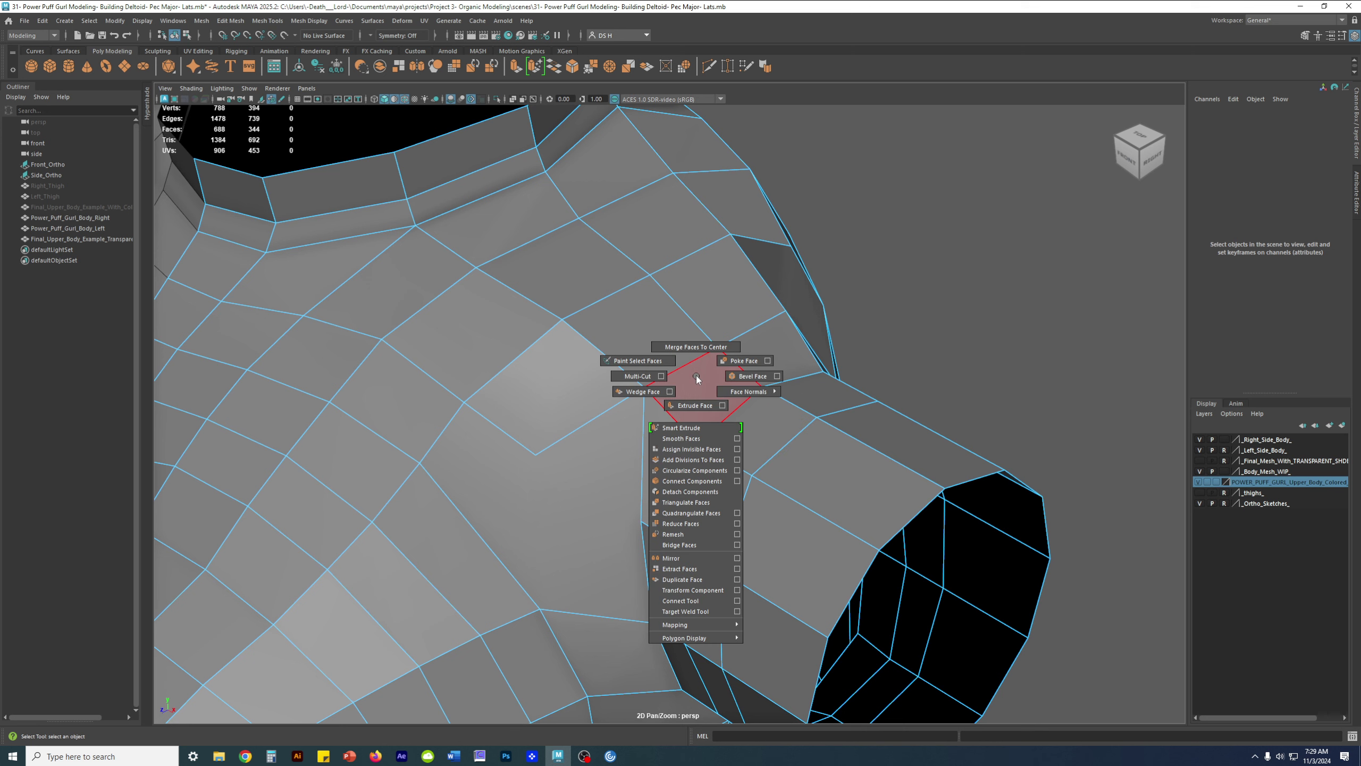
{"action": "left_click", "coordinate": [638, 376]}
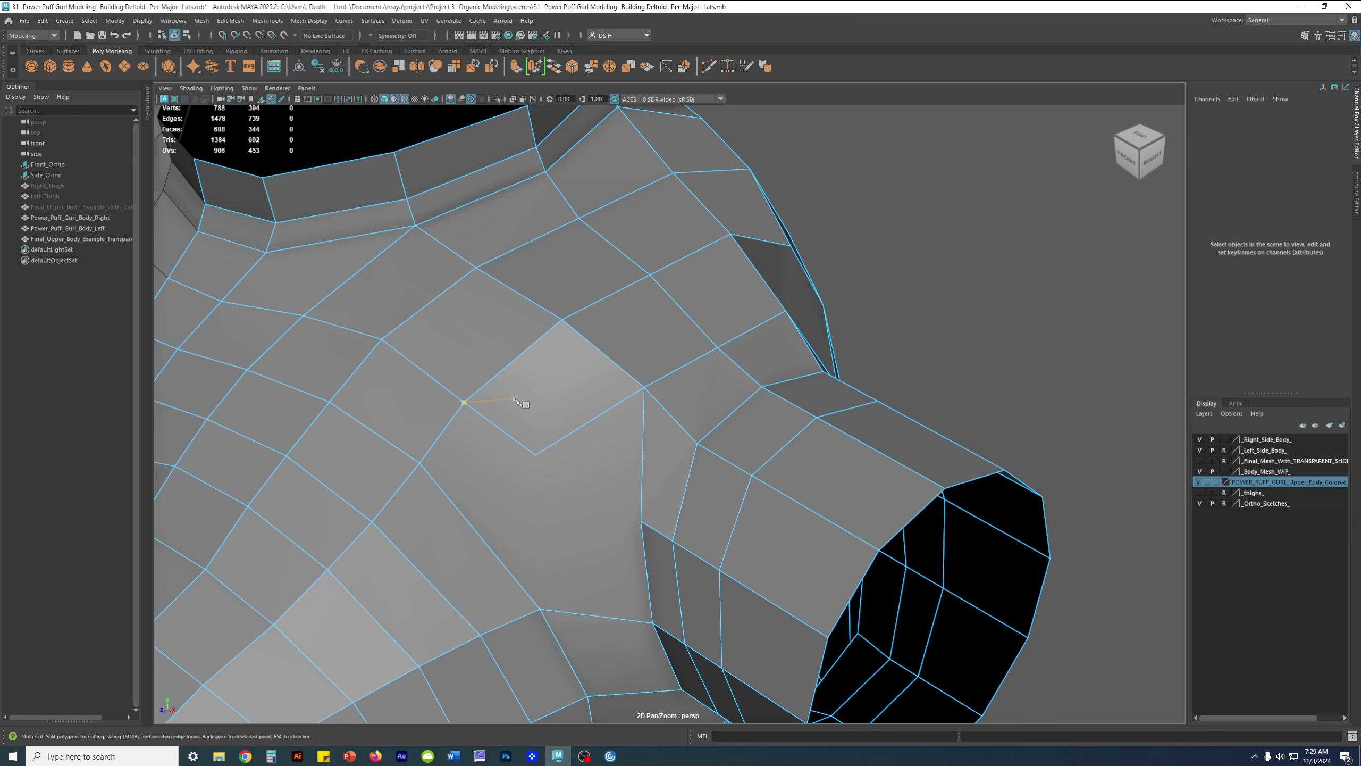
{"action": "left_click_drag", "start_coordinate": [589, 516], "coordinate": [568, 507], "text": "alt"}
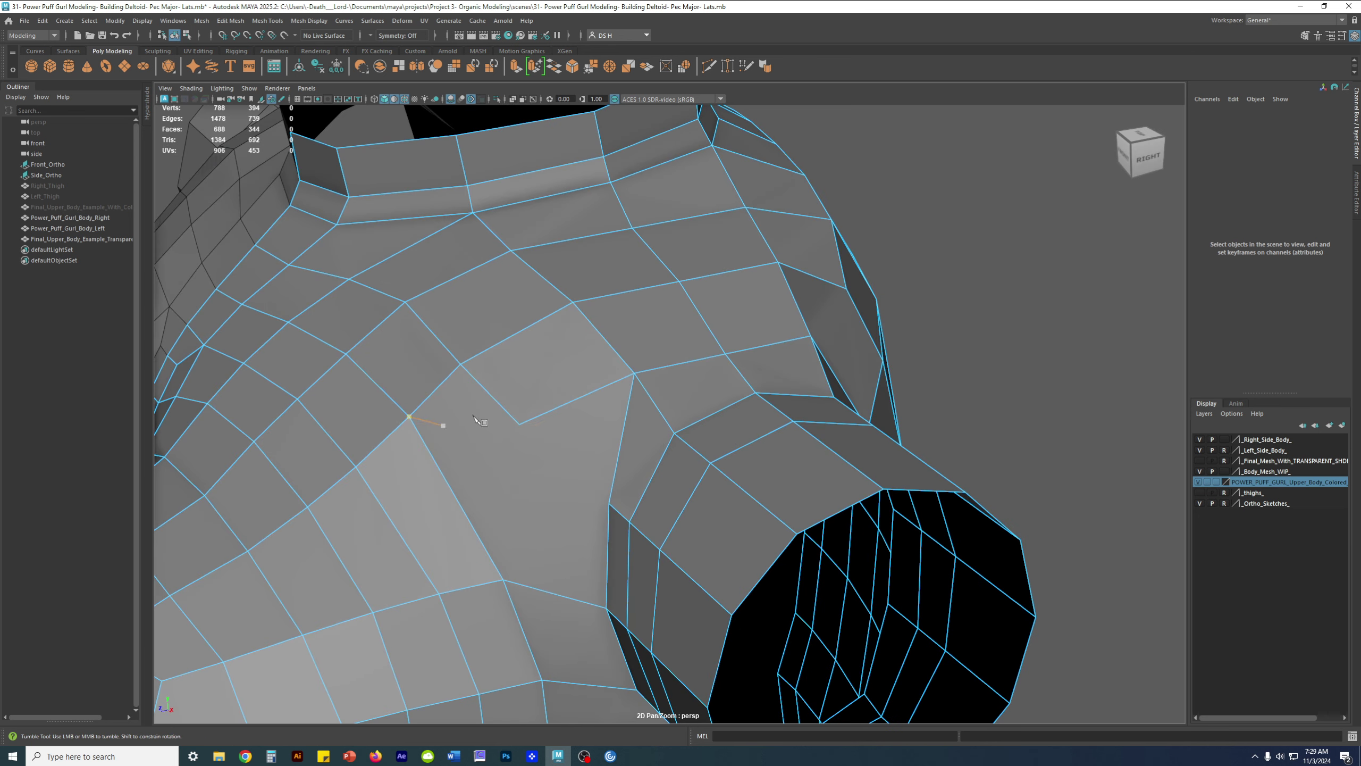
{"action": "left_click_drag", "start_coordinate": [606, 418], "coordinate": [517, 408], "text": "alt"}
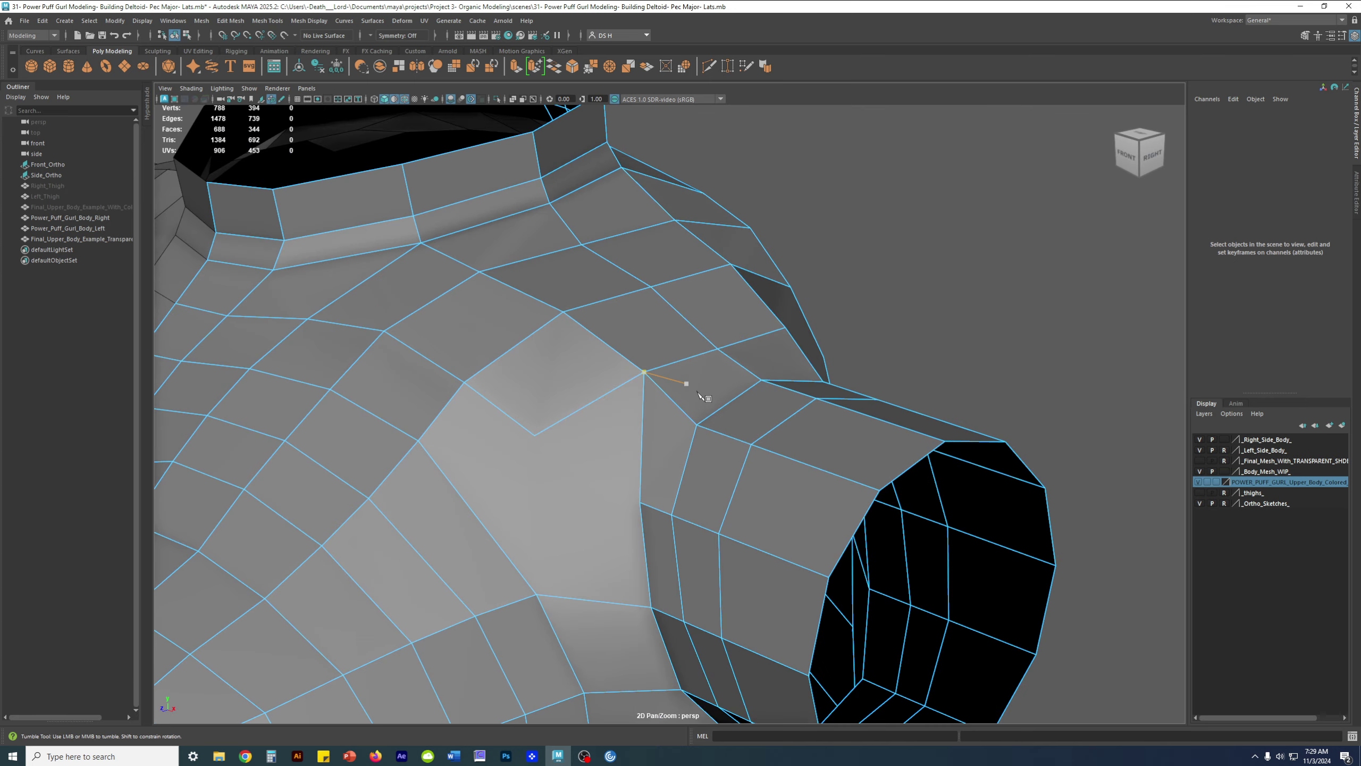
{"action": "middle_click_drag", "start_coordinate": [601, 383], "coordinate": [678, 370], "text": "alt"}
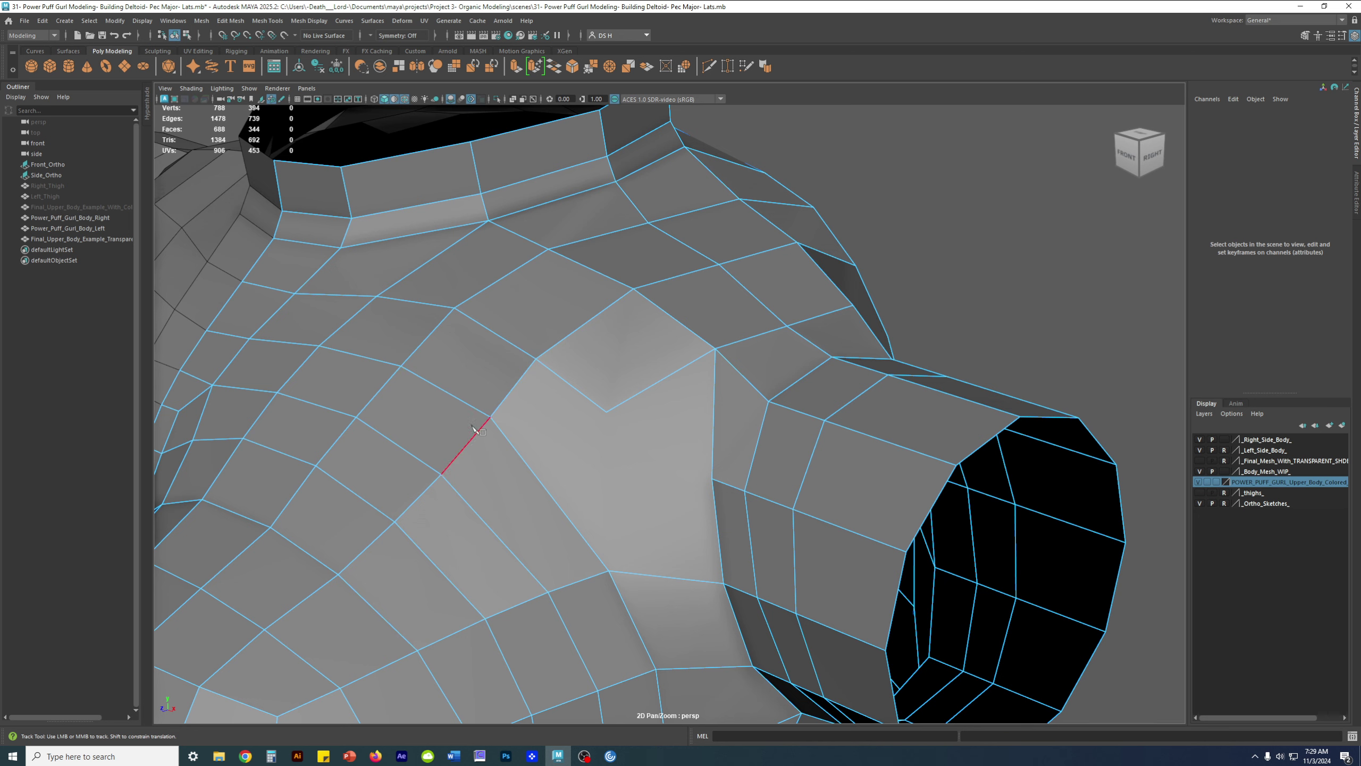
{"action": "left_click_drag", "start_coordinate": [634, 424], "coordinate": [584, 428], "text": "alt"}
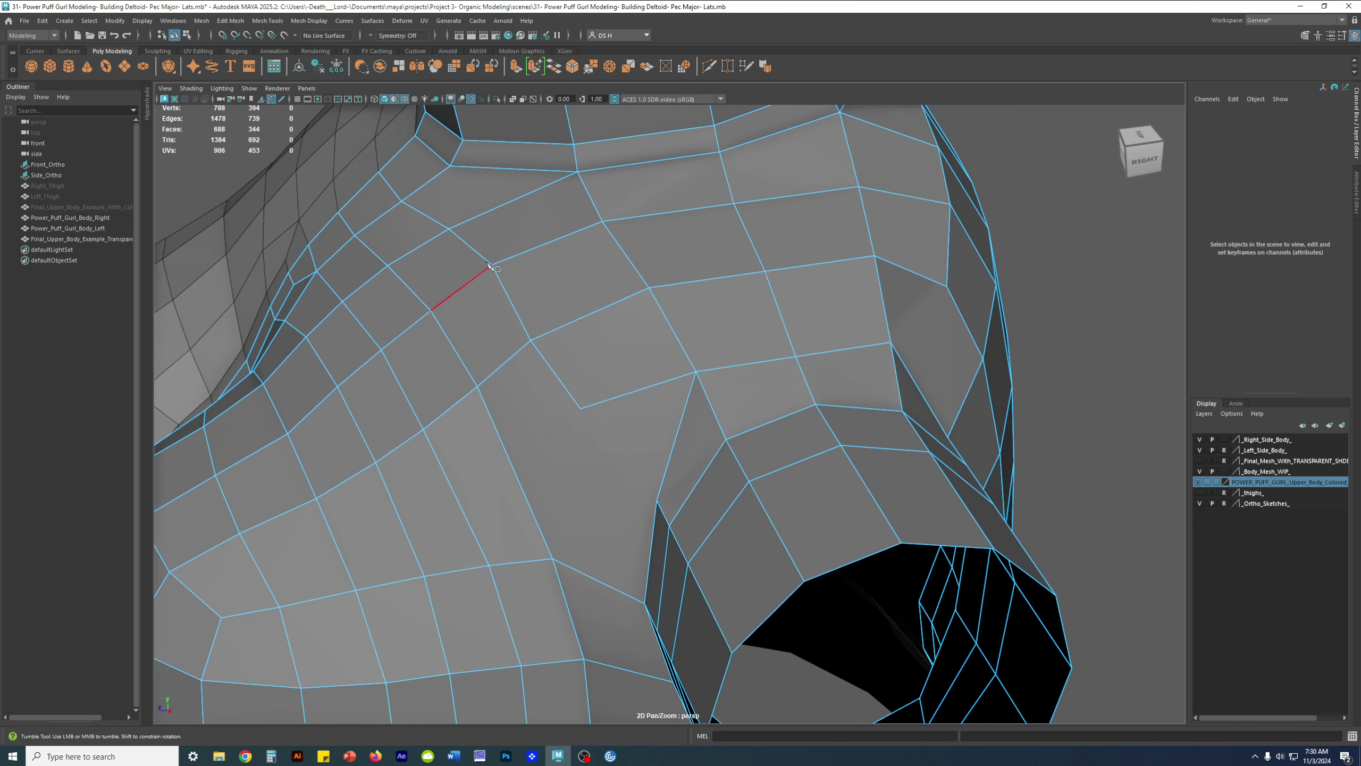
{"action": "left_click_drag", "start_coordinate": [730, 463], "coordinate": [754, 447], "text": "alt"}
{"action": "right_click_drag", "start_coordinate": [754, 446], "coordinate": [819, 447], "text": "alt"}
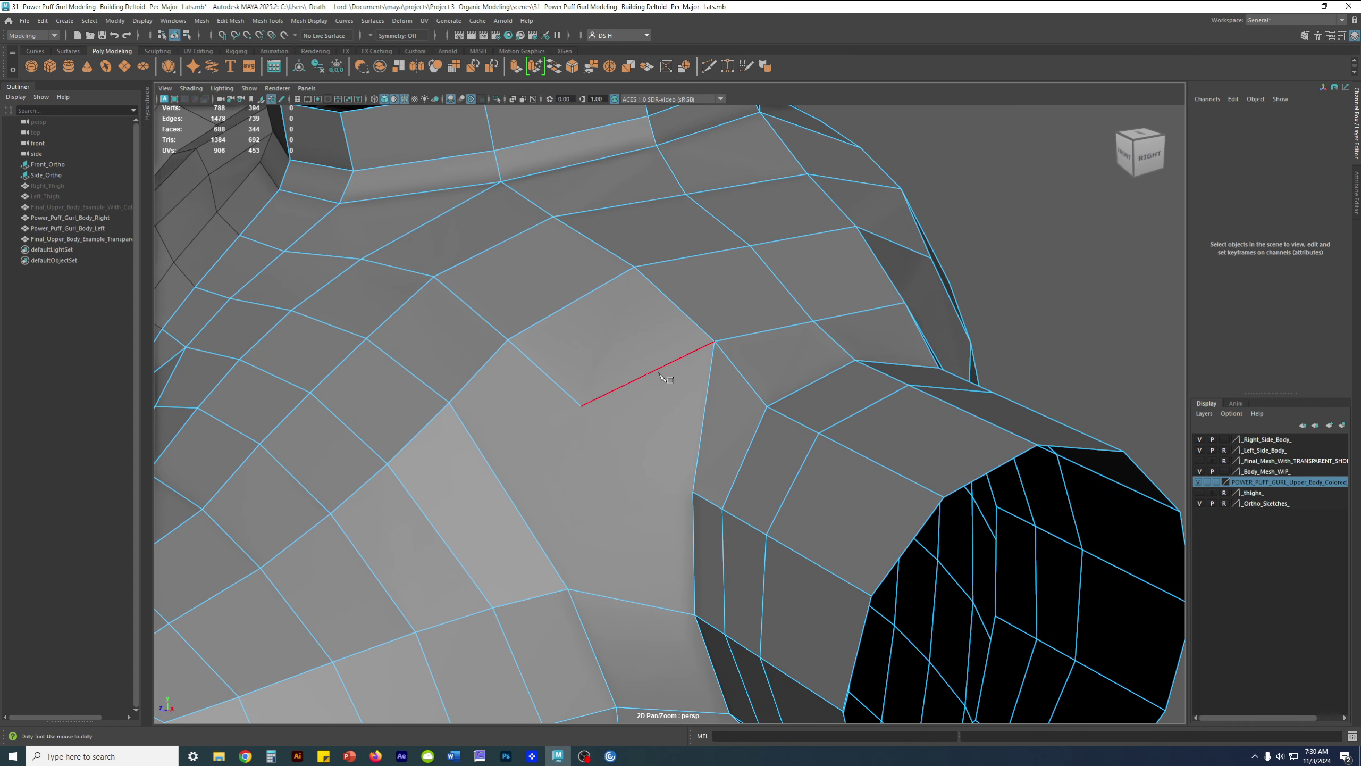
{"action": "left_click", "coordinate": [641, 376]}
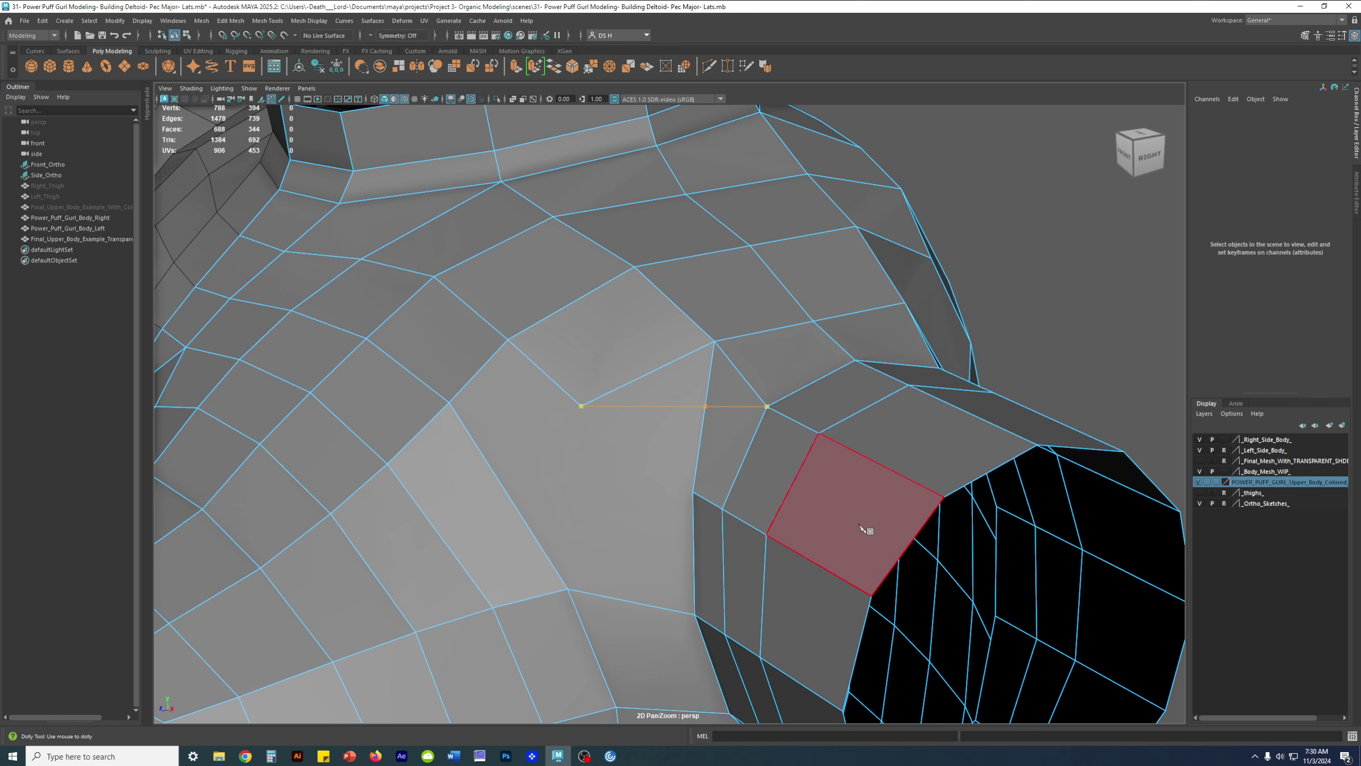
{"action": "left_click_drag", "start_coordinate": [840, 530], "coordinate": [745, 427], "text": "alt"}
- Delete the short edge just above the new cut at the front of the arm base
{"action": "right_click", "coordinate": [745, 425]}
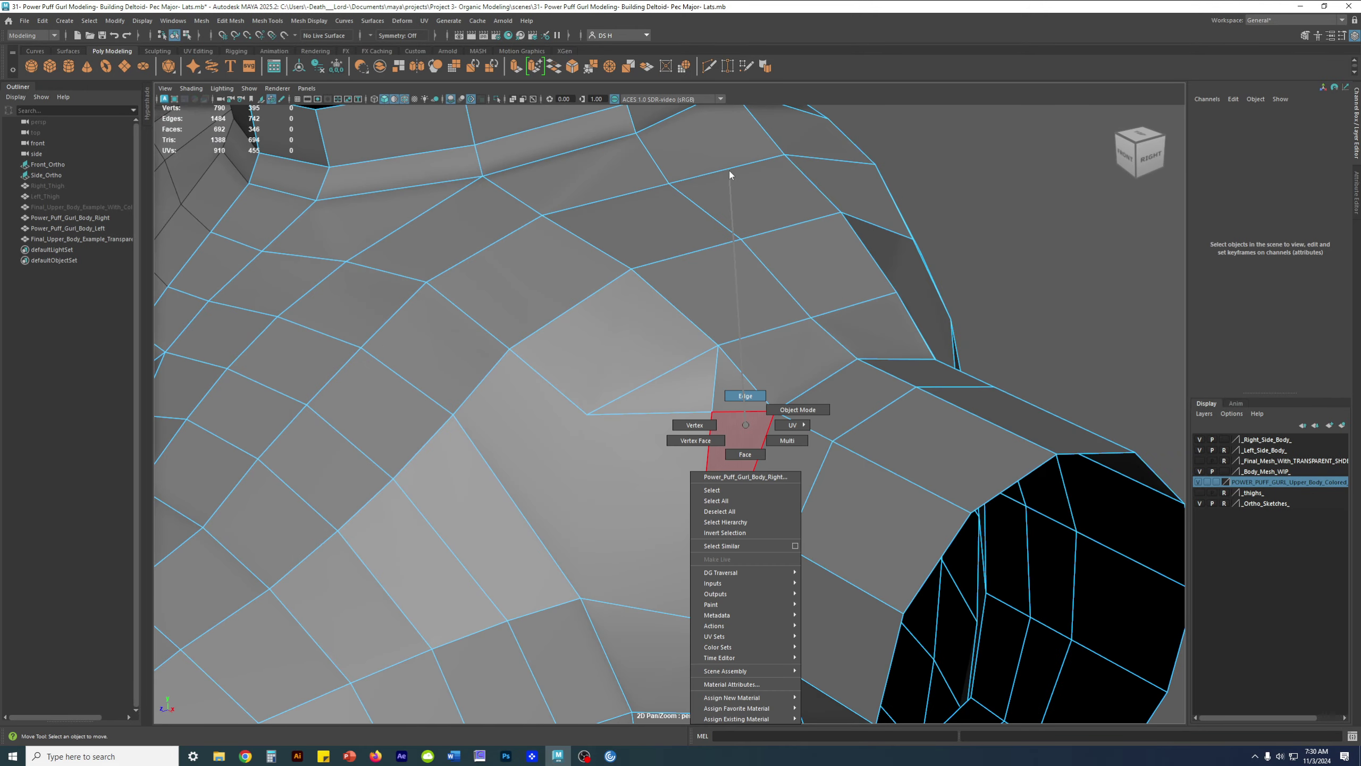
{"action": "right_click_drag", "start_coordinate": [730, 170], "coordinate": [730, 172]}
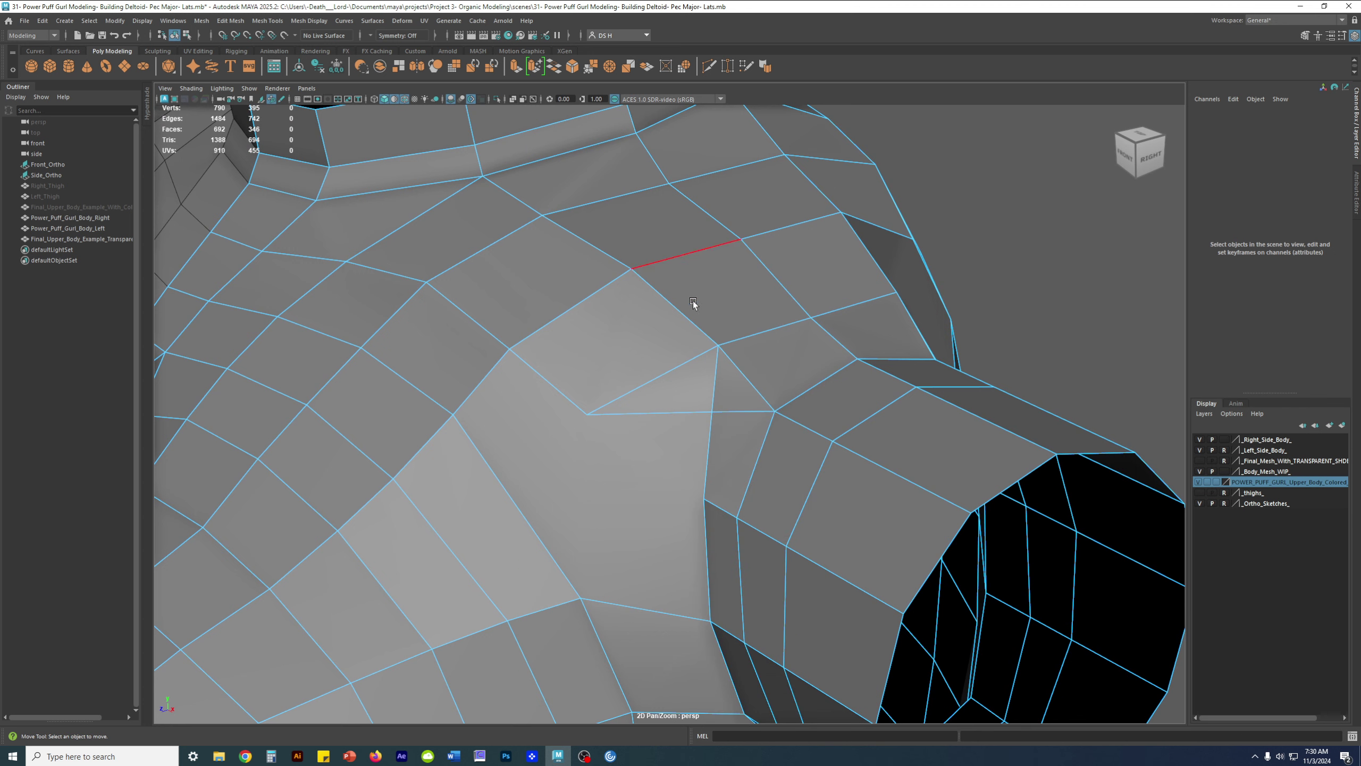
{"action": "left_click", "coordinate": [719, 376]}
{"action": "key", "text": "q"}
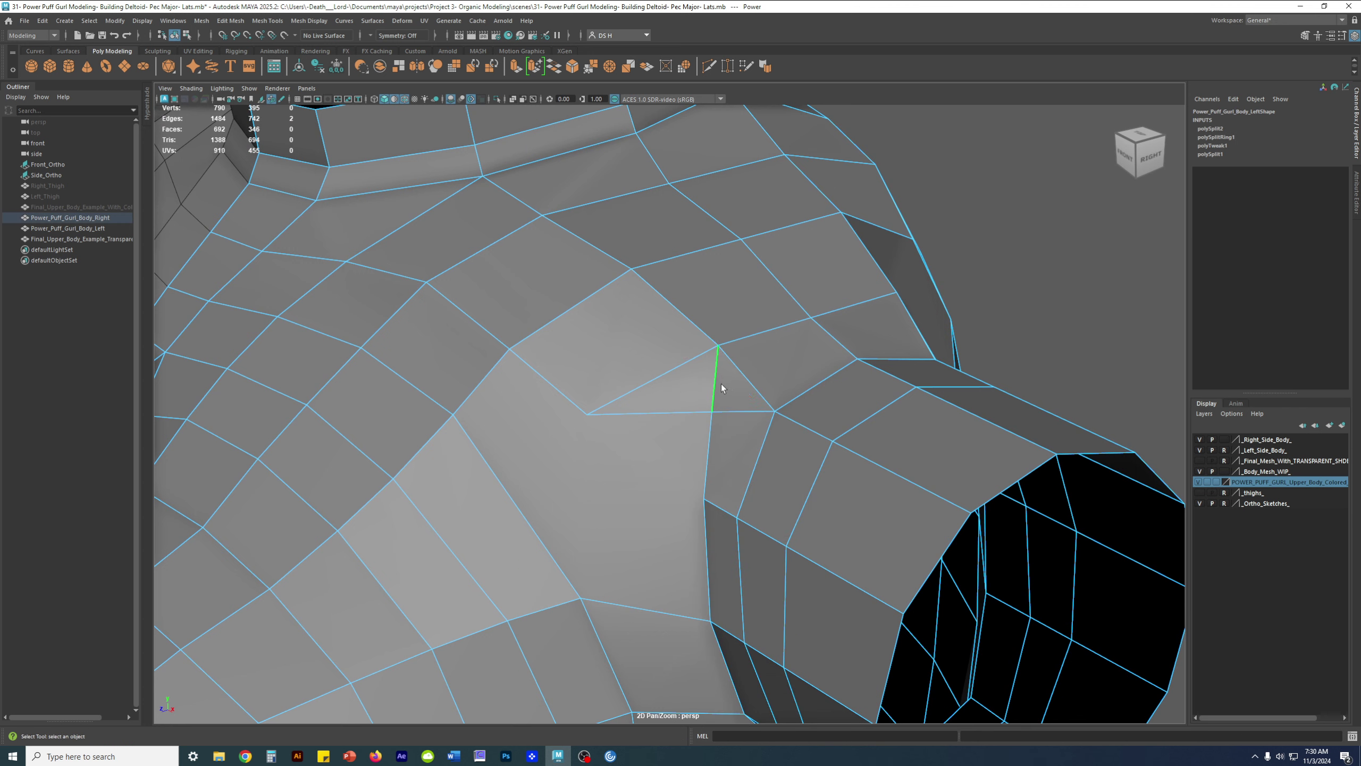
{"action": "key", "text": "Delete"}
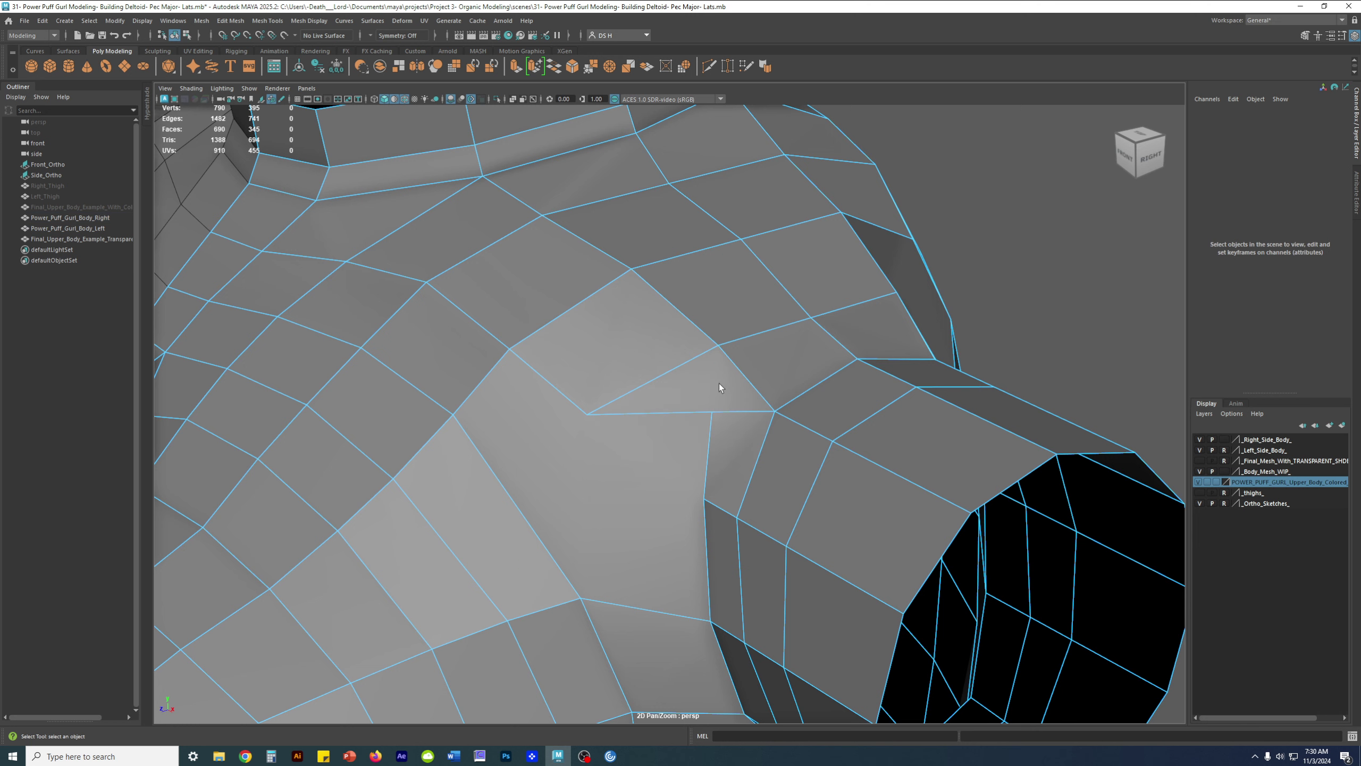
- In vertex mode, move the inner corner vertex of the new cut to reshape the front of the shoulder
{"action": "right_click_drag", "start_coordinate": [748, 389], "coordinate": [623, 396]}
{"action": "left_click", "coordinate": [712, 412]}
{"action": "key", "text": "w"}
{"action": "left_click_drag", "start_coordinate": [718, 413], "coordinate": [657, 349], "text": "alt"}
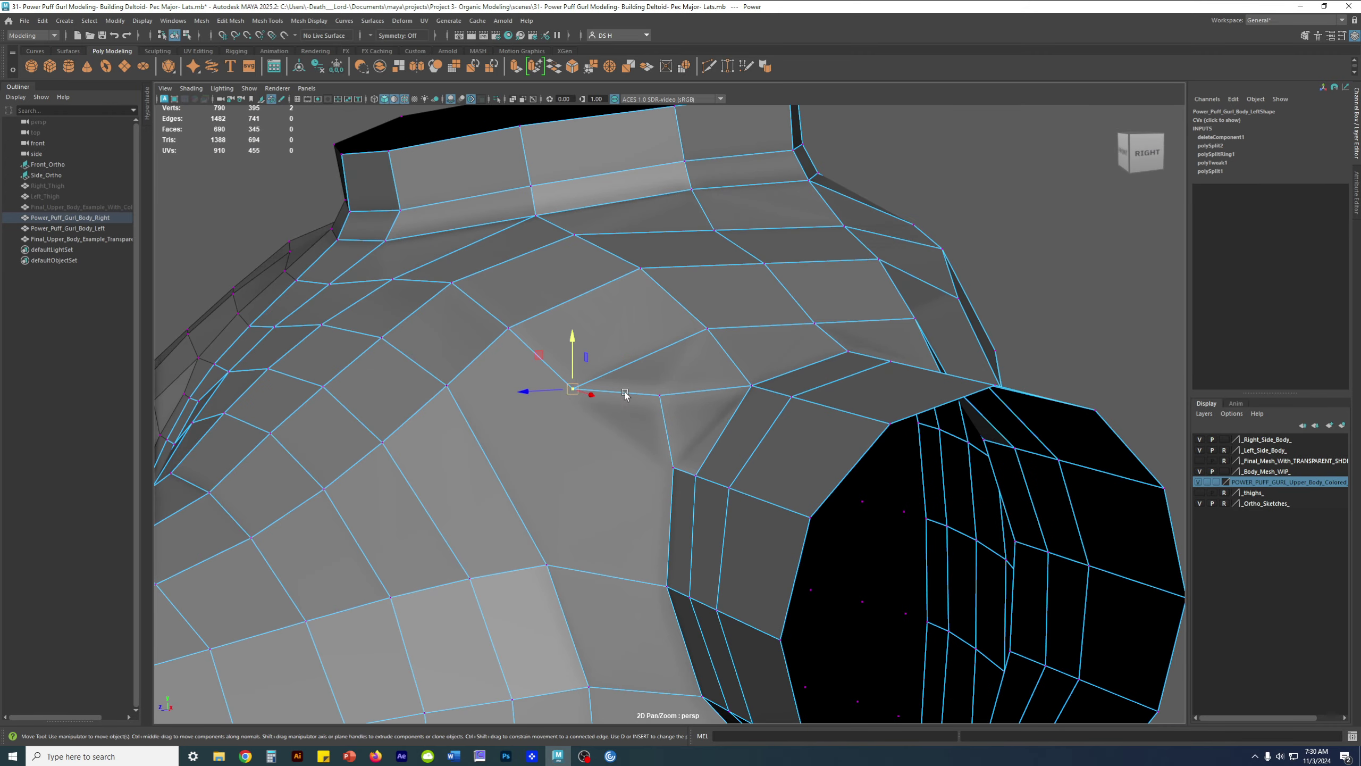
{"action": "left_click_drag", "start_coordinate": [592, 395], "coordinate": [592, 385], "text": "alt"}
{"action": "left_click", "coordinate": [592, 385]}
{"action": "left_click_drag", "start_coordinate": [591, 337], "coordinate": [661, 433]}
{"action": "left_click_drag", "start_coordinate": [563, 455], "coordinate": [947, 468]}
{"action": "right_click_drag", "start_coordinate": [947, 468], "coordinate": [749, 412], "text": "alt"}
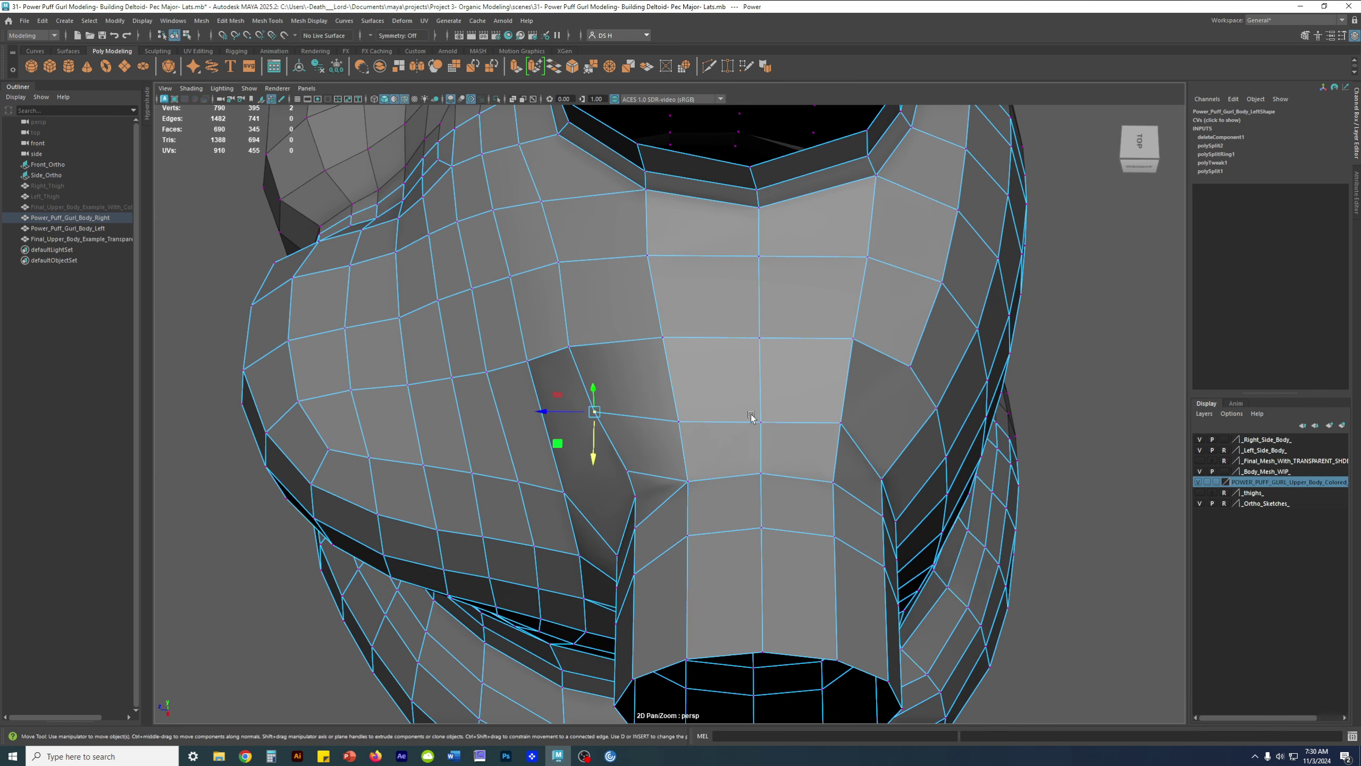
- Fine-tune the front shoulder corner vertex from above and nudge its neighbouring vertex to even out the edge flow
{"action": "left_click_drag", "start_coordinate": [691, 502], "coordinate": [707, 523], "text": "alt"}
{"action": "right_click_drag", "start_coordinate": [707, 523], "coordinate": [738, 566], "text": "alt"}
{"action": "left_click_drag", "start_coordinate": [739, 567], "coordinate": [700, 571], "text": "alt"}
{"action": "left_click_drag", "start_coordinate": [561, 491], "coordinate": [566, 500]}
{"action": "left_click_drag", "start_coordinate": [511, 457], "coordinate": [529, 462]}
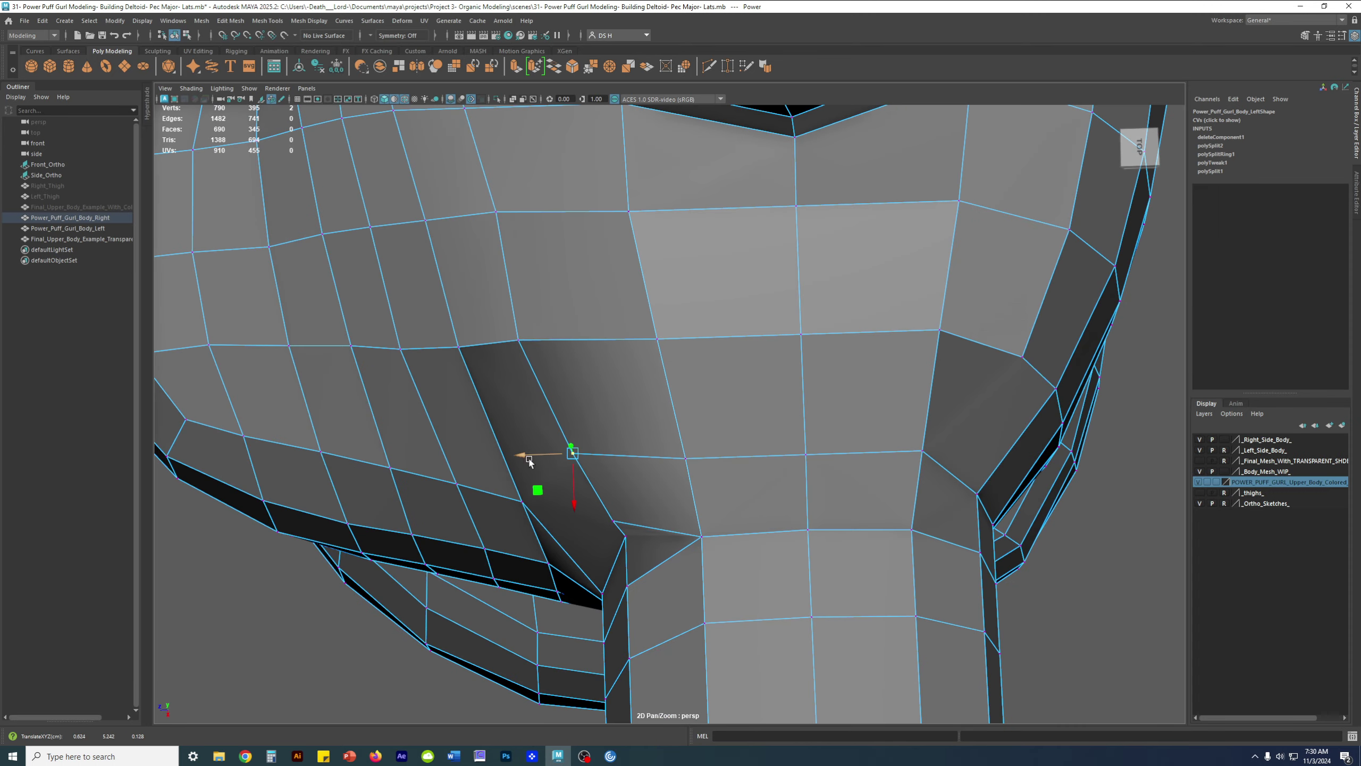
{"action": "left_click_drag", "start_coordinate": [625, 507], "coordinate": [553, 454], "text": "alt"}
{"action": "left_click_drag", "start_coordinate": [481, 428], "coordinate": [478, 428]}
{"action": "left_click", "coordinate": [483, 366]}
{"action": "left_click_drag", "start_coordinate": [446, 367], "coordinate": [454, 366]}
- Select the five-face strip running down the front of the shoulder and across the top of the arm base
{"action": "right_click_drag", "start_coordinate": [748, 394], "coordinate": [622, 306], "text": "alt"}
{"action": "left_click_drag", "start_coordinate": [621, 306], "coordinate": [610, 329], "text": "alt"}
{"action": "right_click_drag", "start_coordinate": [610, 329], "coordinate": [616, 407]}
{"action": "left_click", "coordinate": [584, 317]}
{"action": "left_click", "coordinate": [615, 399], "text": "shift"}
{"action": "left_click", "coordinate": [628, 433], "text": "shift"}
{"action": "left_click_drag", "start_coordinate": [629, 428], "coordinate": [635, 432], "text": "alt"}
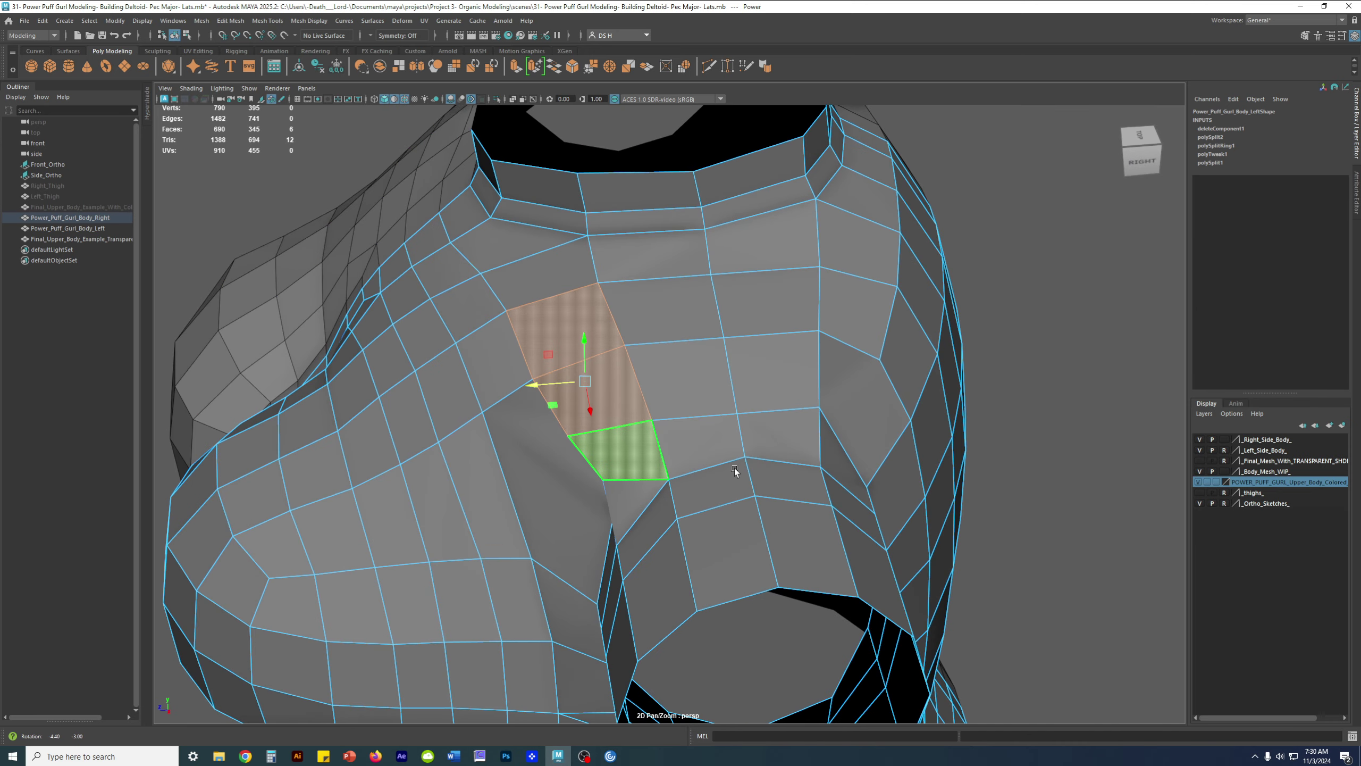
{"action": "left_click", "coordinate": [695, 437], "text": "shift"}
{"action": "left_click", "coordinate": [785, 427], "text": "shift"}
- Preview the mesh smoothed and examine the selected face strip from the side, above and front
{"action": "mouse_move", "coordinate": [828, 496]}
{"action": "left_mouse_down", "text": "alt"}
{"action": "mouse_move", "coordinate": [927, 466]}
{"action": "mouse_move", "coordinate": [825, 478]}
{"action": "left_mouse_up", "text": "alt"}
{"action": "key", "text": "3"}
{"action": "key", "text": "1"}
{"action": "left_click_drag", "start_coordinate": [672, 471], "coordinate": [581, 394], "text": "alt"}
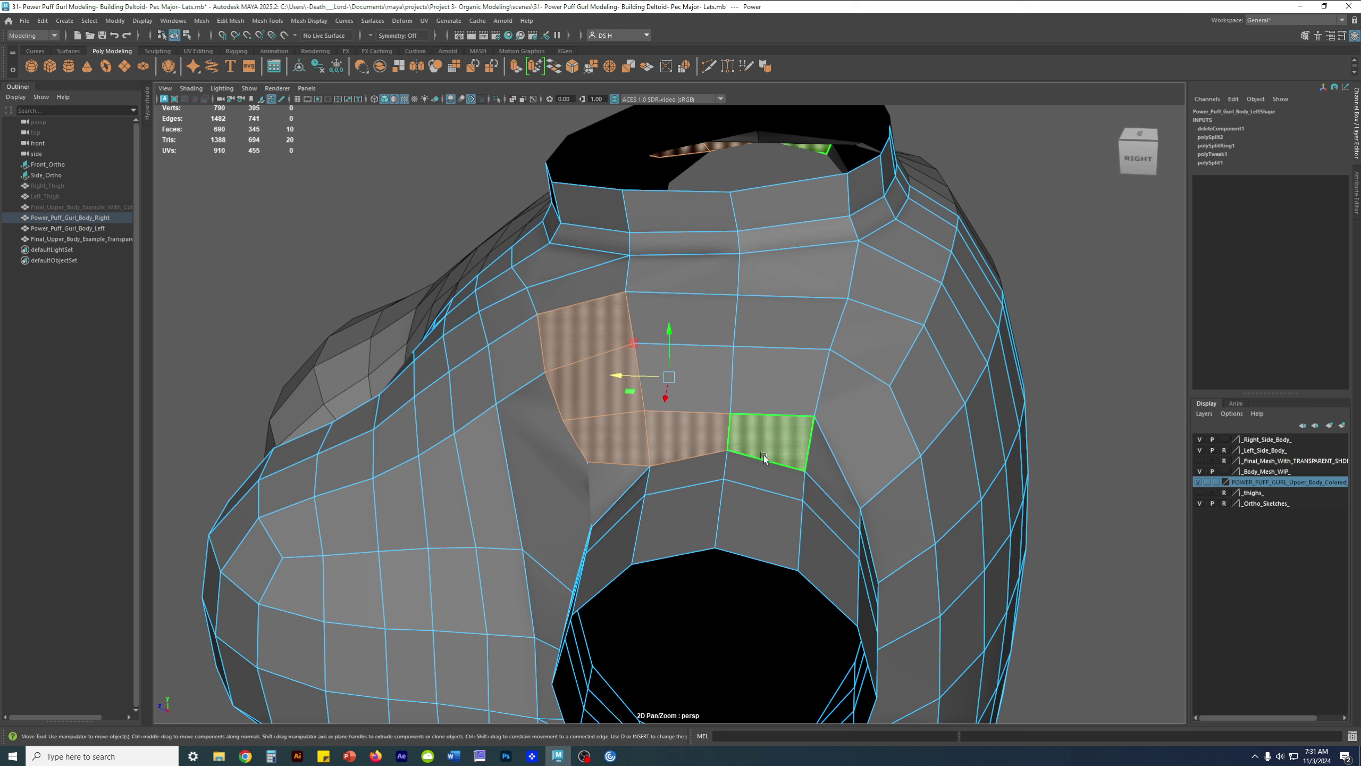
{"action": "left_click_drag", "start_coordinate": [568, 291], "coordinate": [960, 457], "text": "alt"}
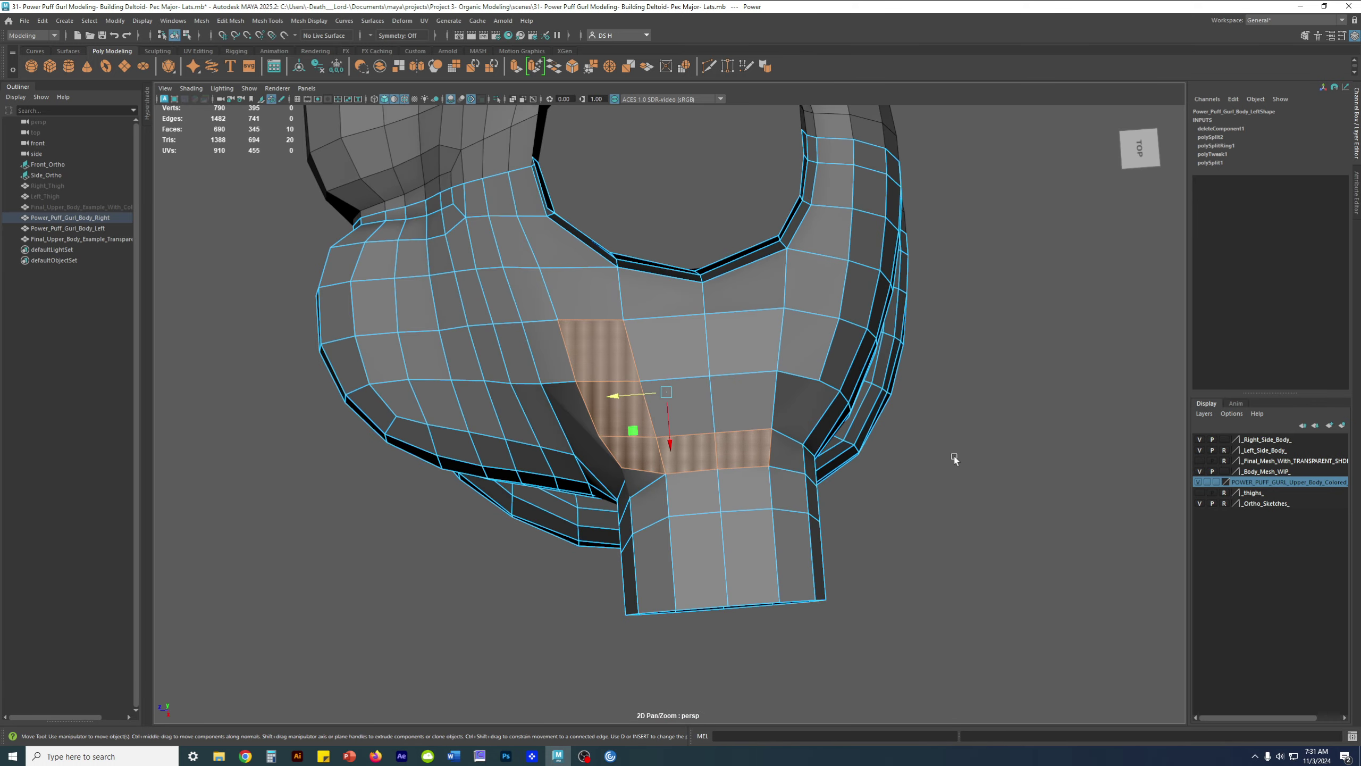
{"action": "left_click_drag", "start_coordinate": [651, 447], "coordinate": [867, 354], "text": "alt"}
{"action": "right_click_drag", "start_coordinate": [866, 354], "coordinate": [674, 457], "text": "alt"}
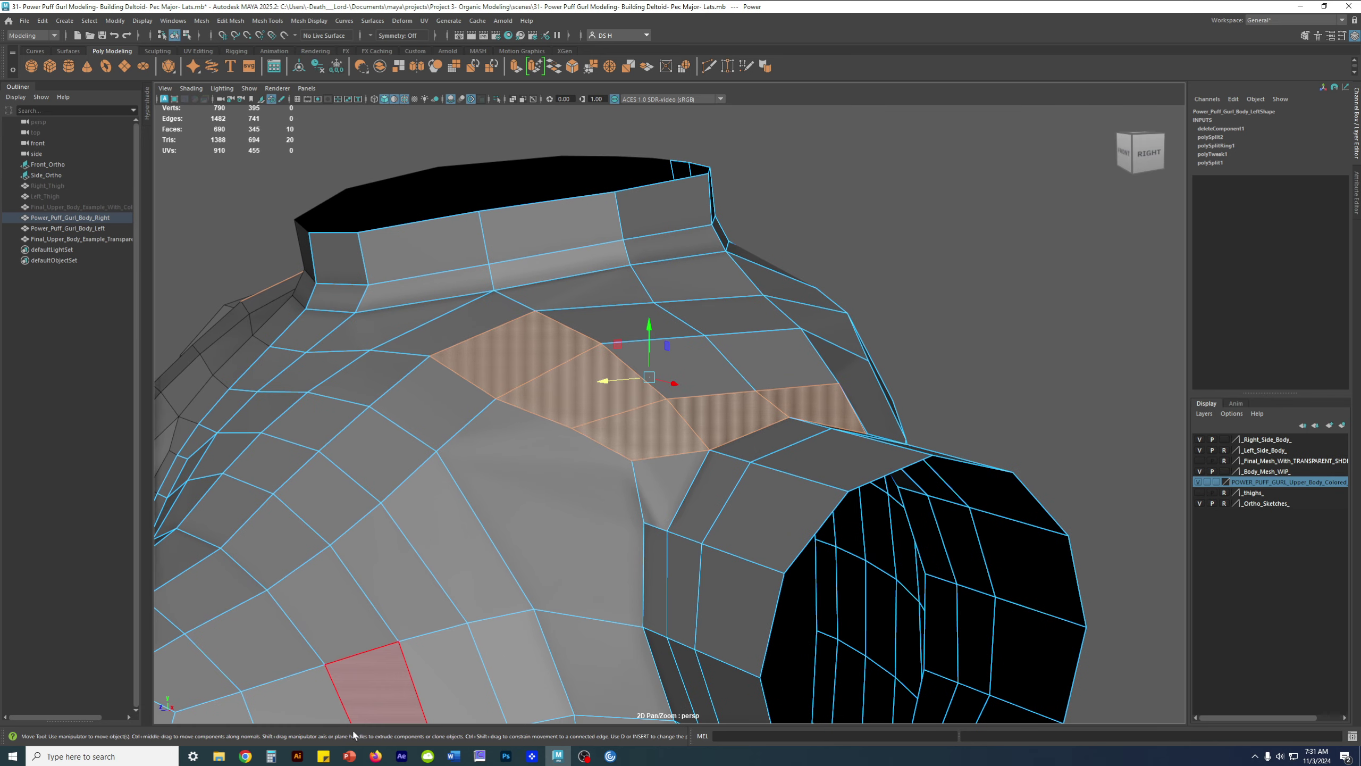
- Open Deformation Example 08 from the Desktop folder, study the shoulder-to-arm topology up close, and close the image and folder
{"action": "left_click", "coordinate": [218, 756]}
{"action": "left_click", "coordinate": [337, 170]}
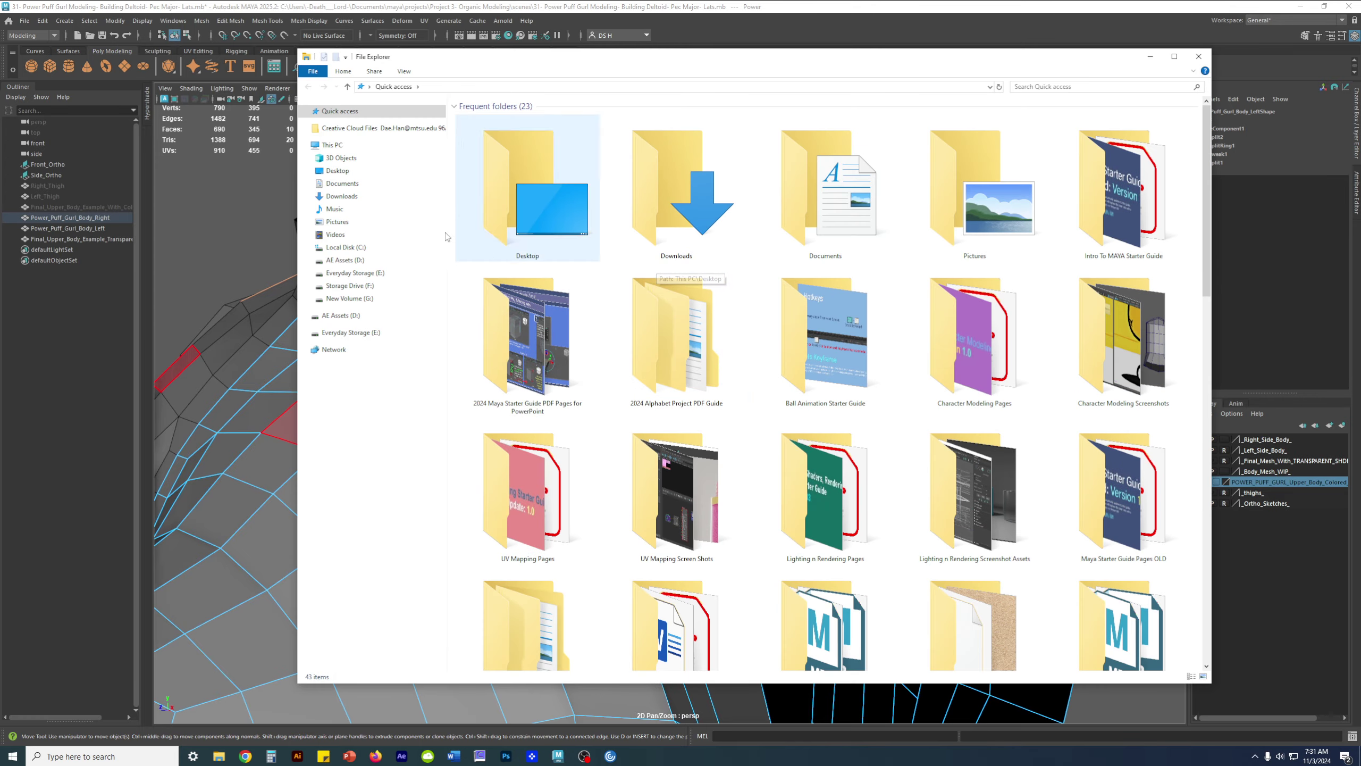
{"action": "scroll", "coordinate": [904, 347], "scroll_direction": "down", "scroll_amount": 20}
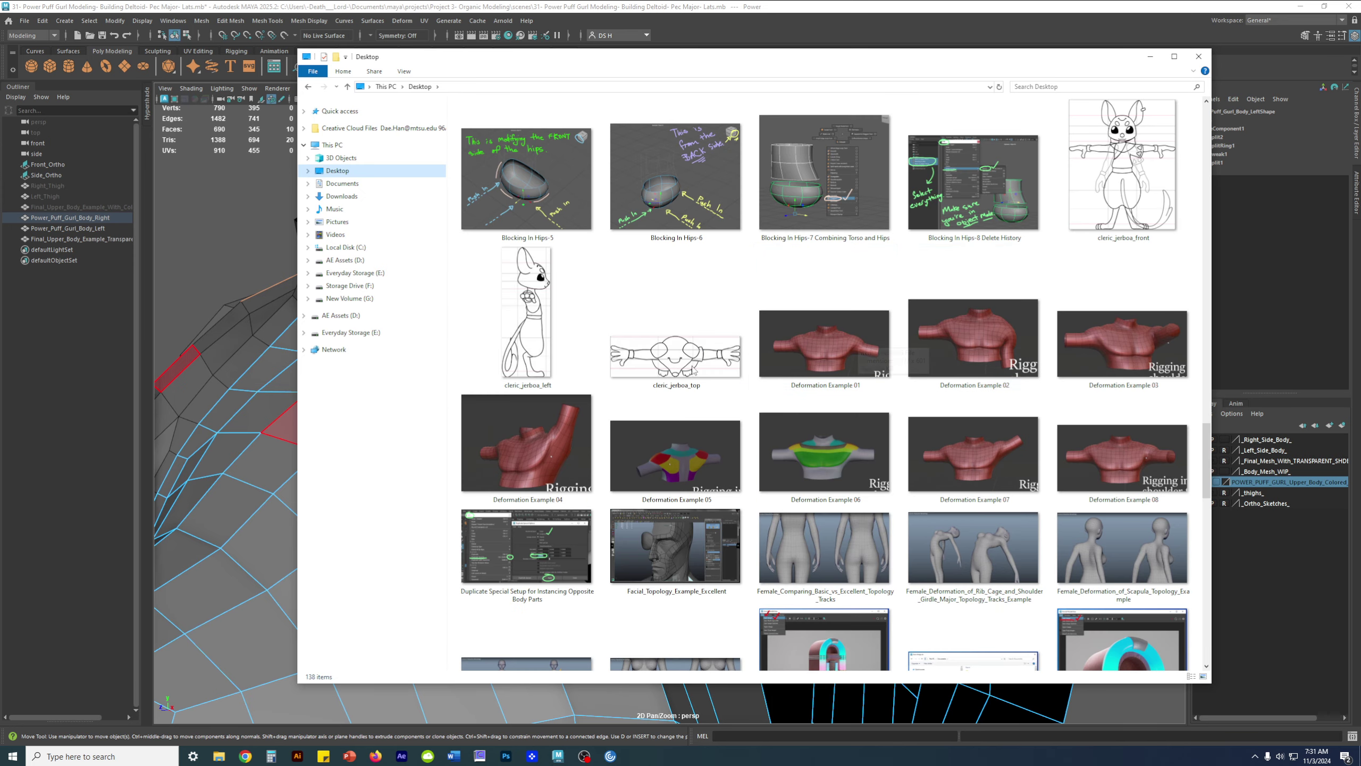
{"action": "double_click", "coordinate": [1124, 445]}
{"action": "scroll", "coordinate": [744, 314], "scroll_direction": "up", "scroll_amount": 10}
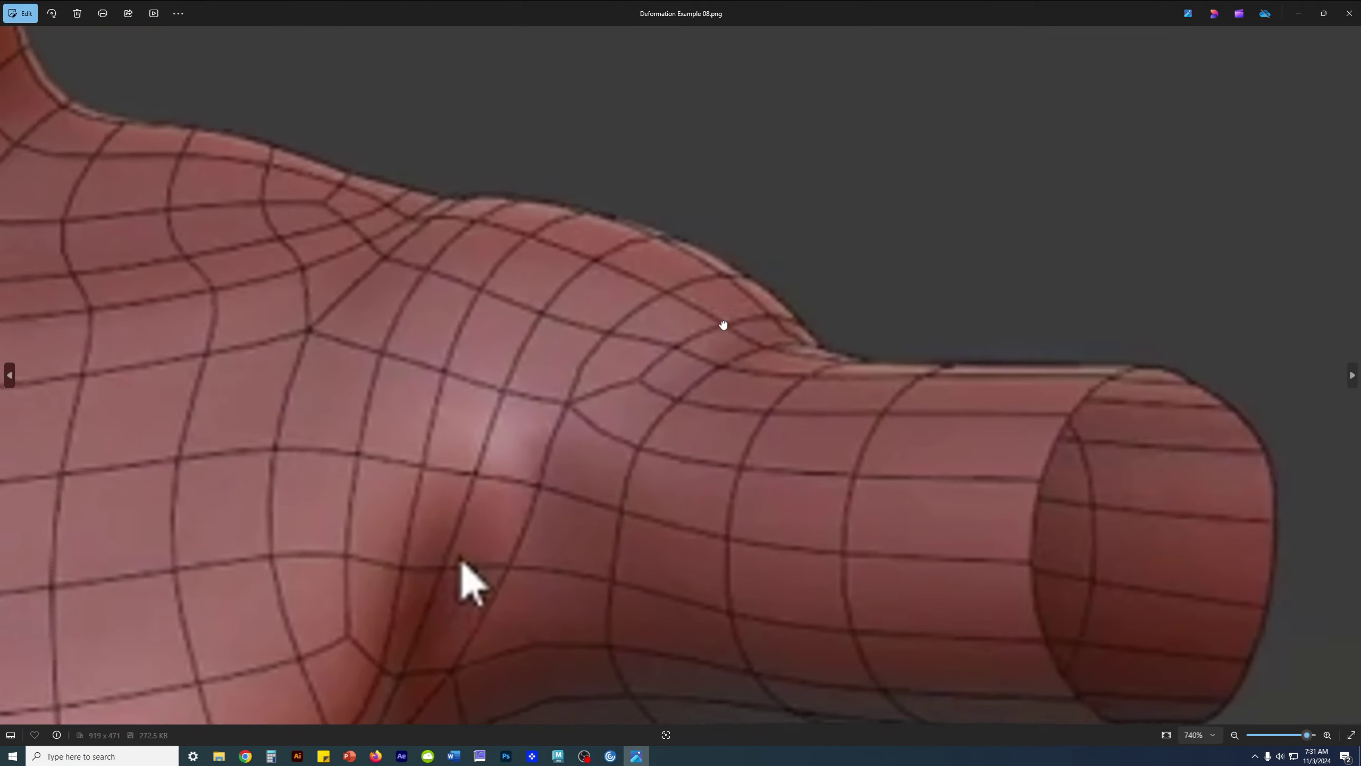
{"action": "left_click_drag", "start_coordinate": [724, 325], "coordinate": [675, 330]}
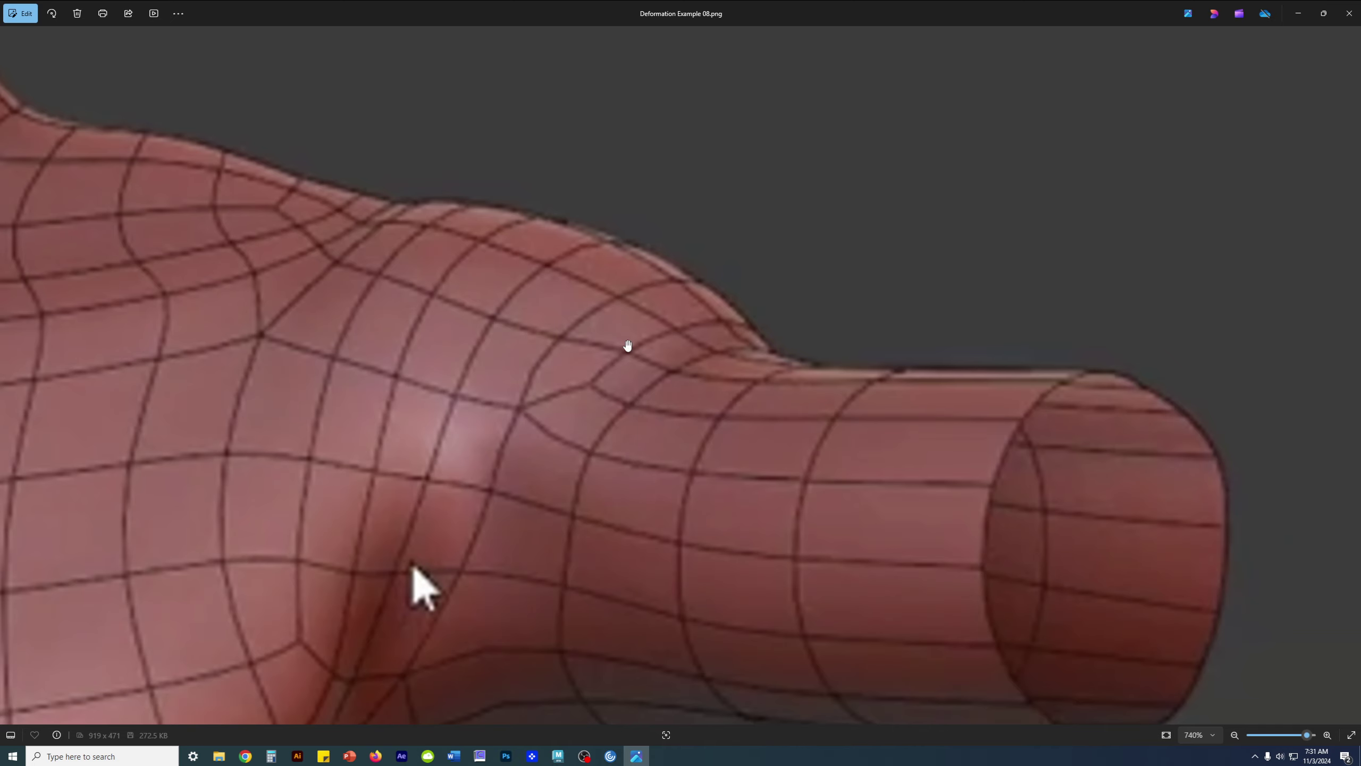
{"action": "left_click", "coordinate": [1349, 13]}
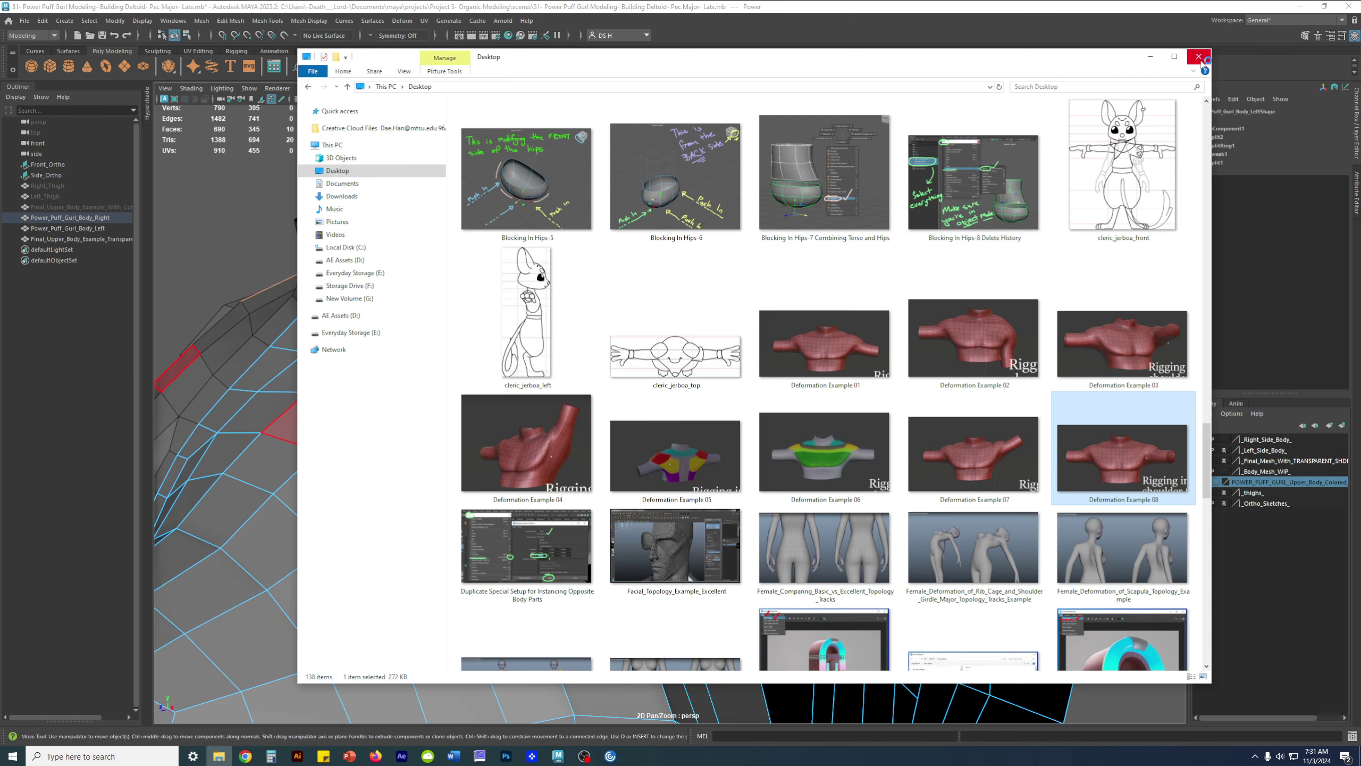
{"action": "left_click", "coordinate": [1199, 56]}
- Return the body mesh to object mode and save an incremental version of the scene
{"action": "scroll", "coordinate": [902, 584], "scroll_direction": "up", "scroll_amount": 3}
{"action": "left_click_drag", "start_coordinate": [902, 583], "coordinate": [547, 445], "text": "alt"}
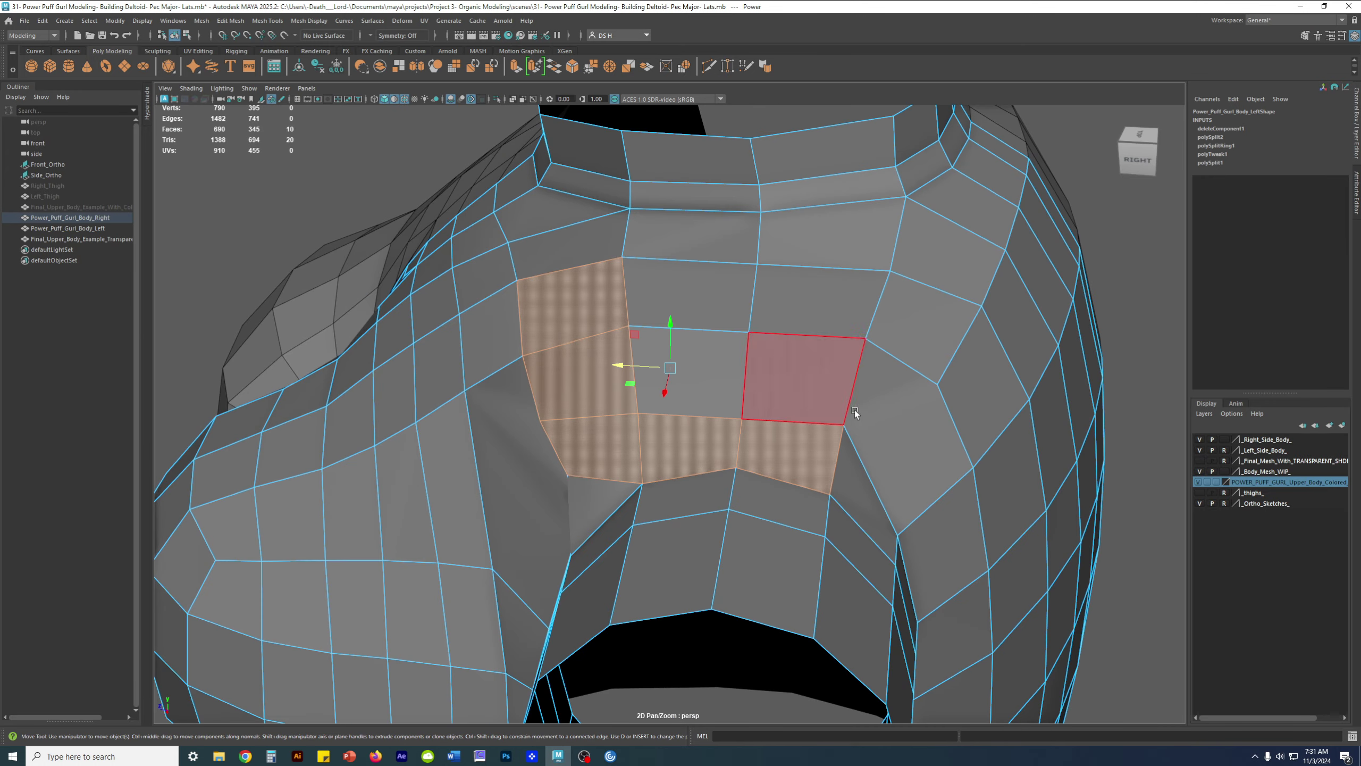
{"action": "left_click_drag", "start_coordinate": [655, 426], "coordinate": [728, 441], "text": "alt"}
{"action": "left_click_drag", "start_coordinate": [615, 393], "coordinate": [763, 387], "text": "alt"}
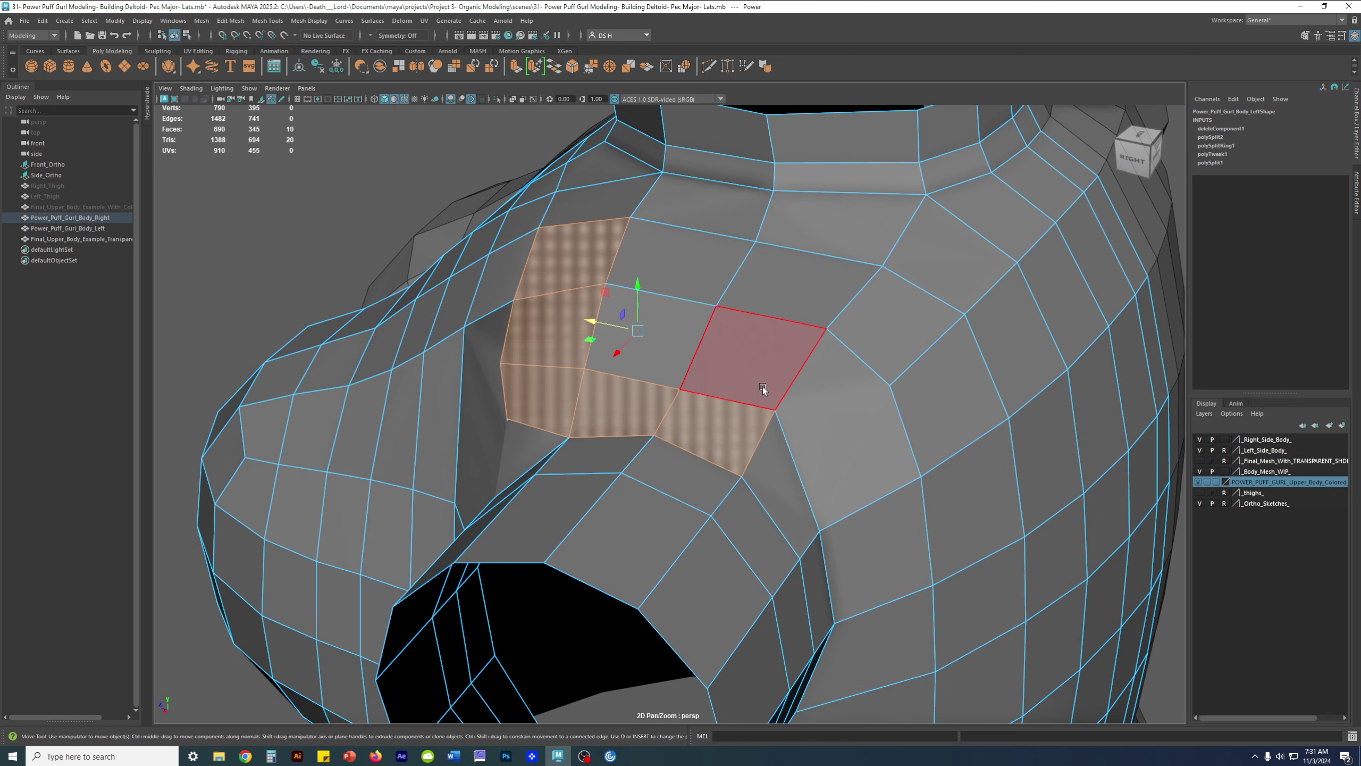
{"action": "key", "text": "F8"}
{"action": "key", "text": "ctrl+alt+s"}
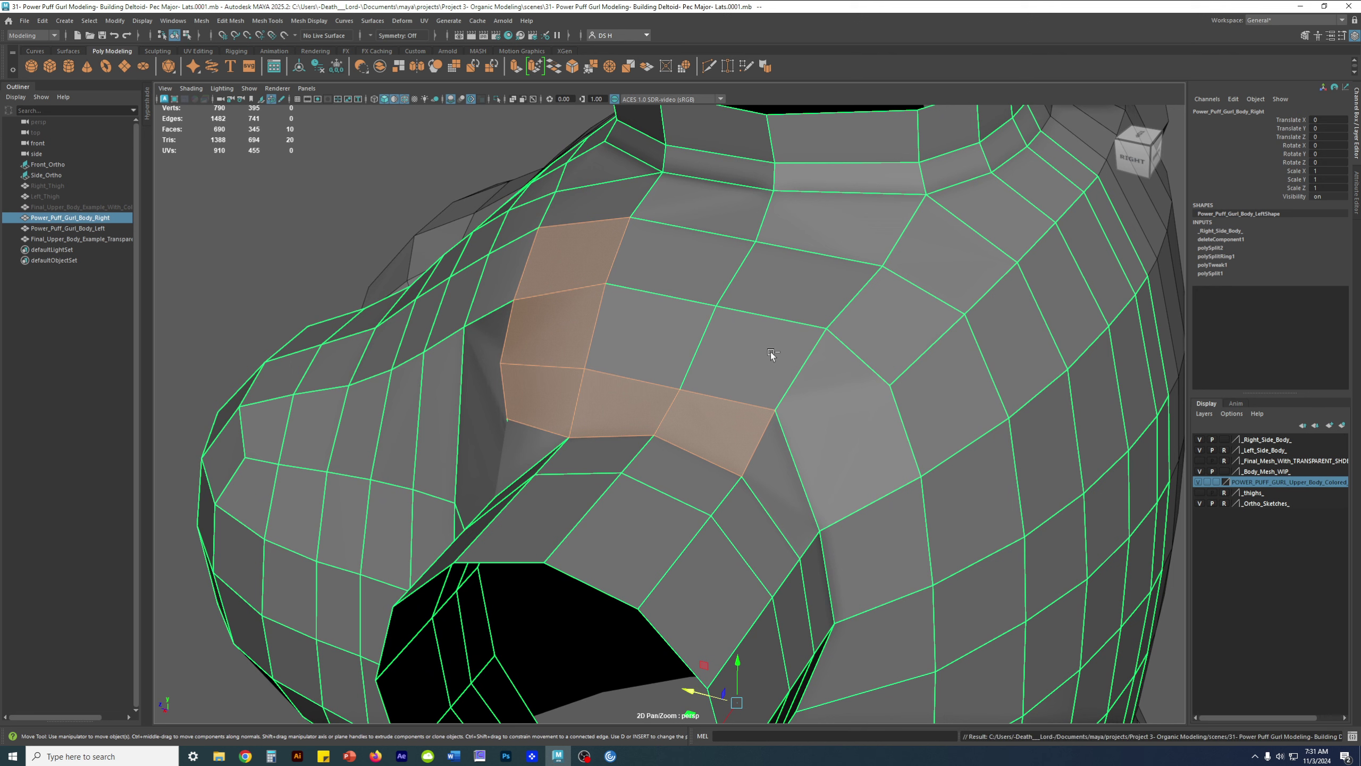
- Multi-Cut an edge from the rear top corner vertex of the arm base across to the edge behind the shoulder
{"action": "right_click", "coordinate": [821, 324], "text": "shift"}
{"action": "left_click", "coordinate": [837, 316]}
{"action": "right_click", "coordinate": [875, 306], "text": "shift"}
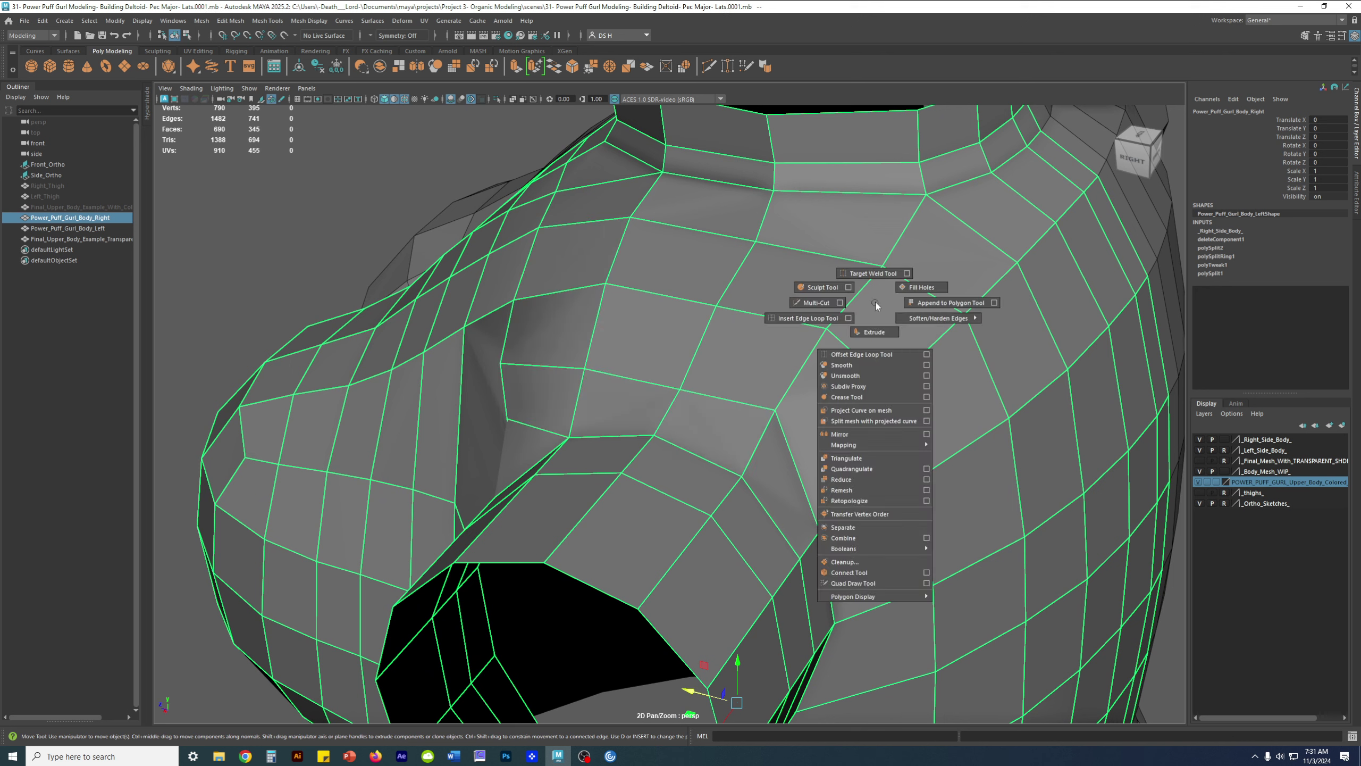
{"action": "left_click", "coordinate": [778, 308]}
{"action": "left_click_drag", "start_coordinate": [850, 501], "coordinate": [896, 547], "text": "alt"}
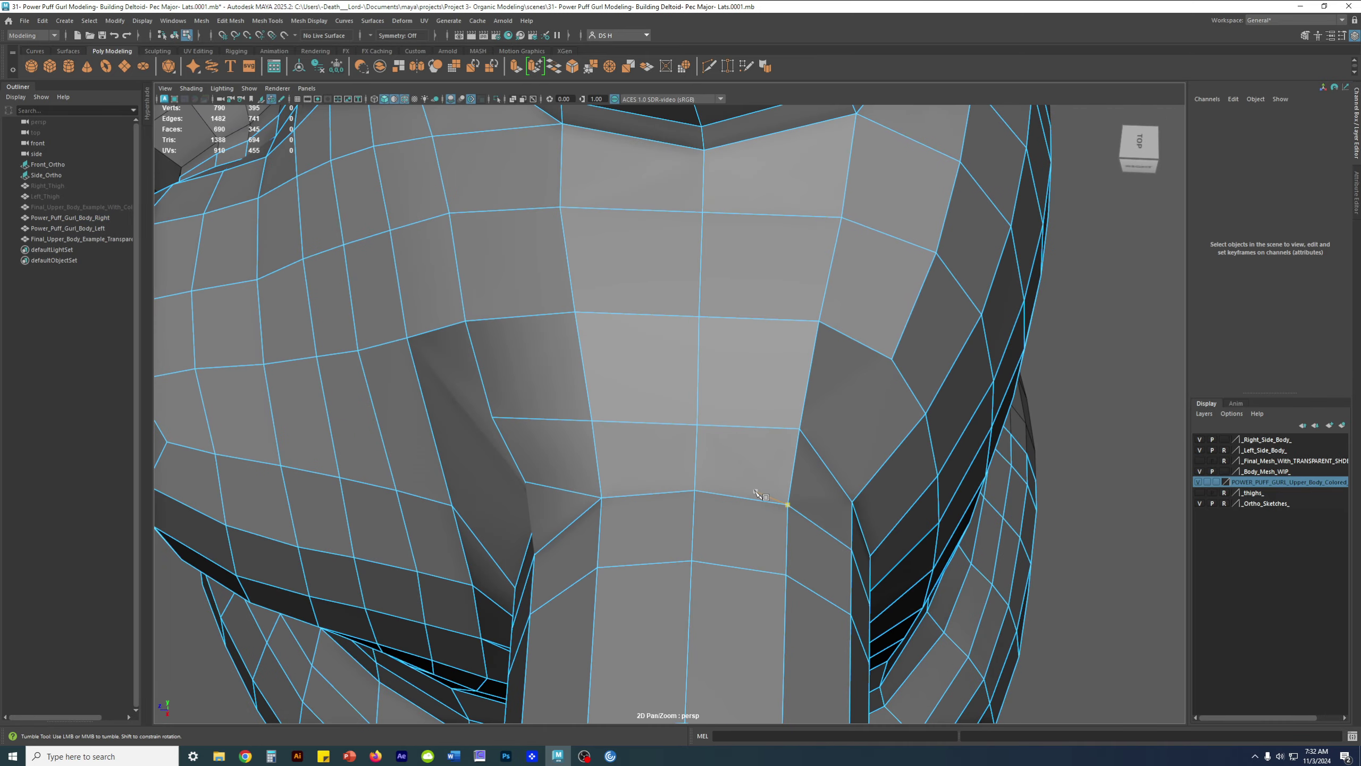
{"action": "left_click_drag", "start_coordinate": [757, 493], "coordinate": [737, 462], "text": "alt"}
{"action": "key", "text": "ctrl+z"}
{"action": "left_click_drag", "start_coordinate": [813, 482], "coordinate": [736, 462], "text": "alt"}
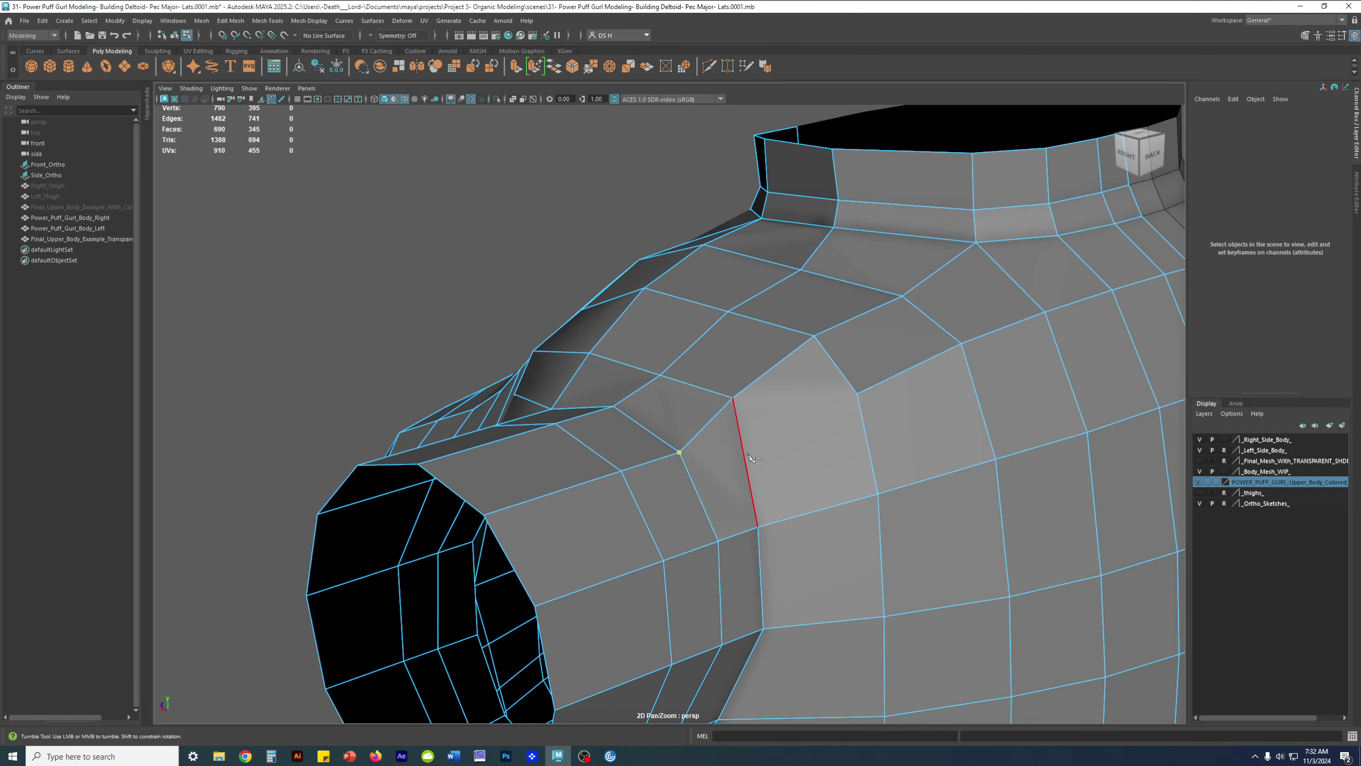
{"action": "mouse_move", "coordinate": [745, 456]}
{"action": "left_mouse_down", "text": "alt"}
{"action": "mouse_move", "coordinate": [781, 496]}
{"action": "mouse_move", "coordinate": [756, 446]}
{"action": "left_mouse_up", "text": "alt"}
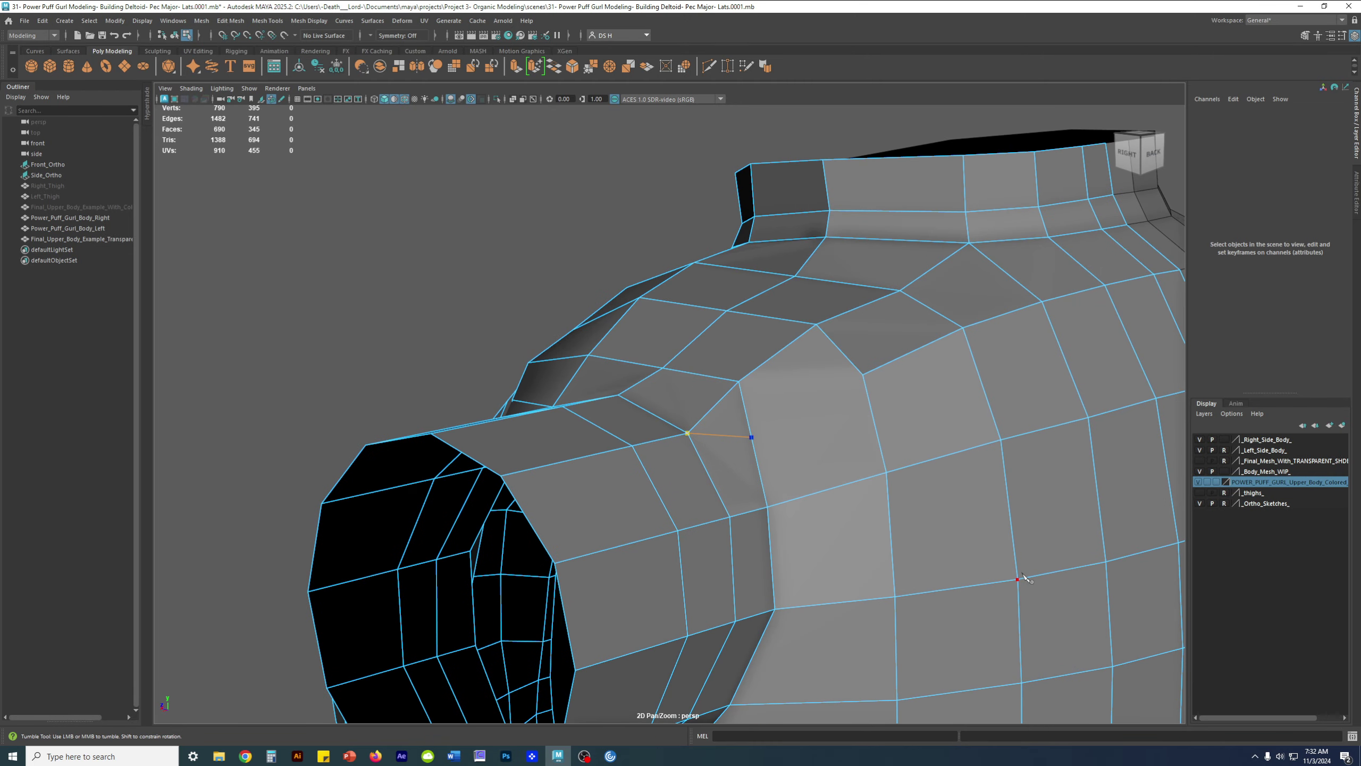
{"action": "left_click_drag", "start_coordinate": [792, 433], "coordinate": [821, 465], "text": "alt"}
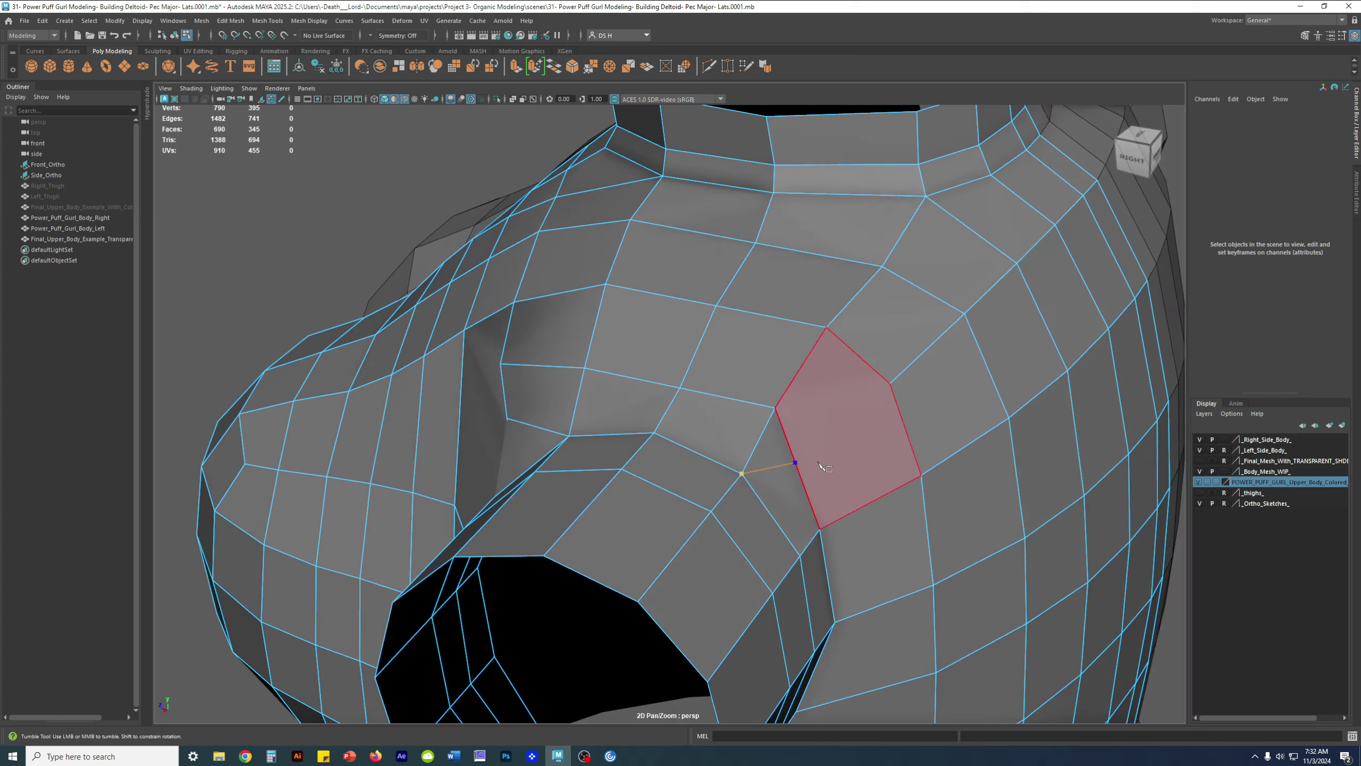
{"action": "key", "text": "w"}
- Reposition the new vertex behind the shoulder to fill out the rear corner above the arm base
{"action": "left_click_drag", "start_coordinate": [925, 424], "coordinate": [930, 377], "text": "alt"}
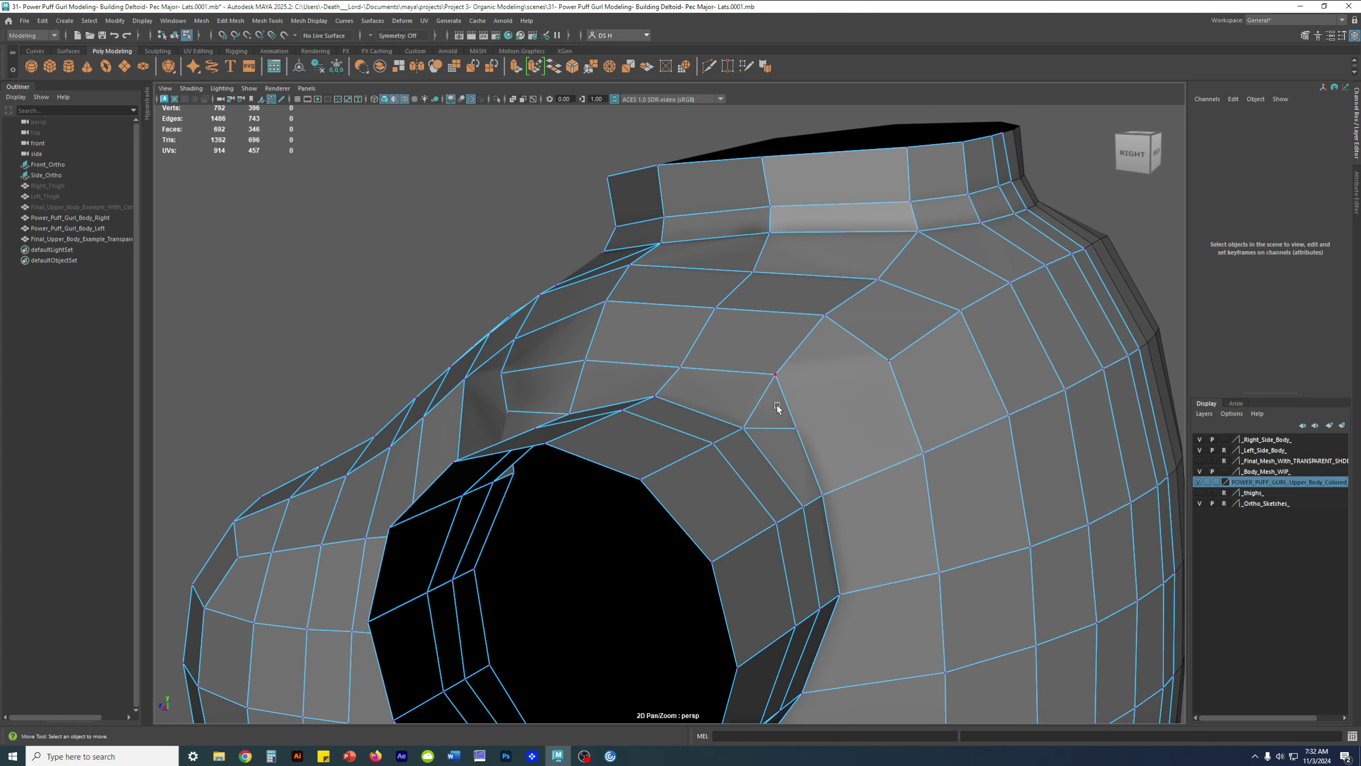
{"action": "left_click", "coordinate": [798, 427]}
{"action": "left_click_drag", "start_coordinate": [852, 400], "coordinate": [583, 444], "text": "alt"}
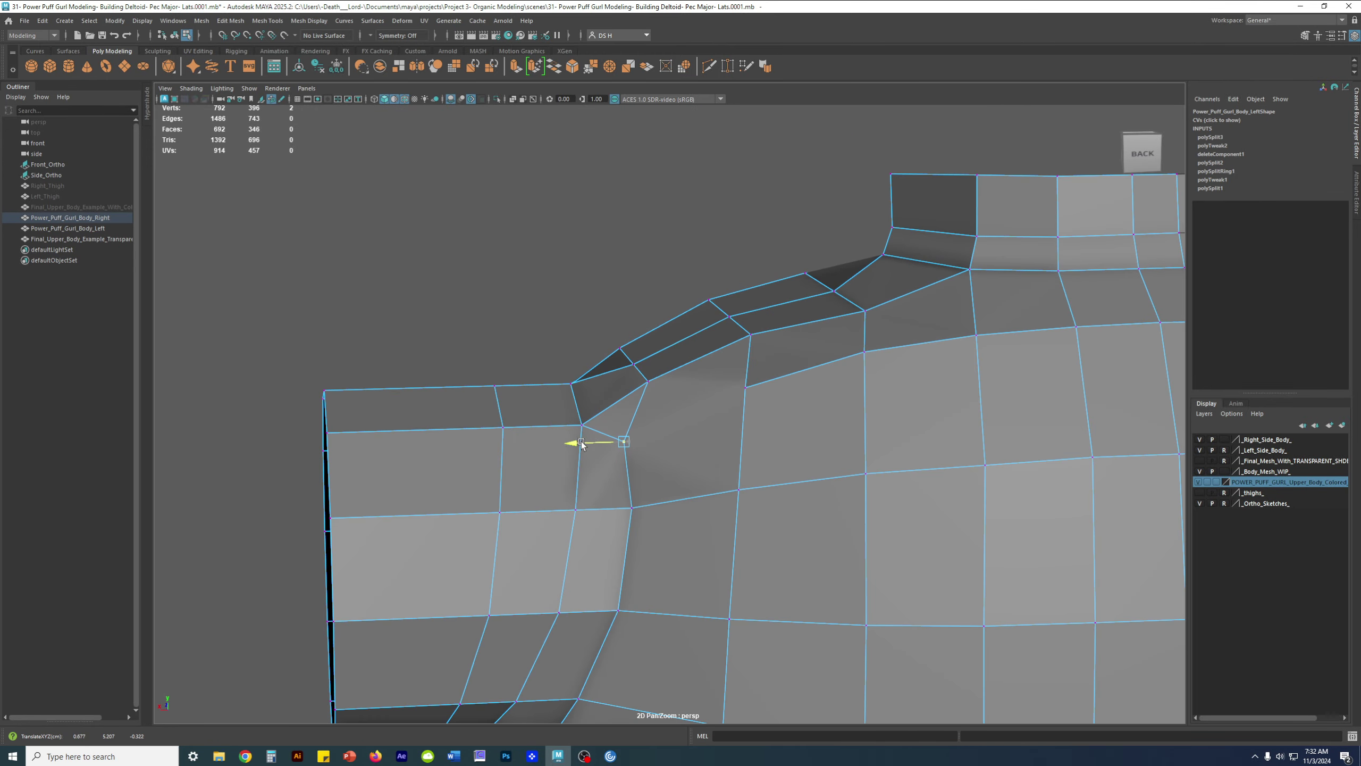
{"action": "left_click_drag", "start_coordinate": [712, 435], "coordinate": [858, 427], "text": "alt"}
{"action": "left_click_drag", "start_coordinate": [845, 362], "coordinate": [793, 375]}
{"action": "left_click_drag", "start_coordinate": [863, 363], "coordinate": [788, 383], "text": "alt"}
{"action": "left_click_drag", "start_coordinate": [769, 432], "coordinate": [706, 372], "text": "alt"}
{"action": "right_click_drag", "start_coordinate": [706, 372], "coordinate": [737, 370], "text": "alt"}
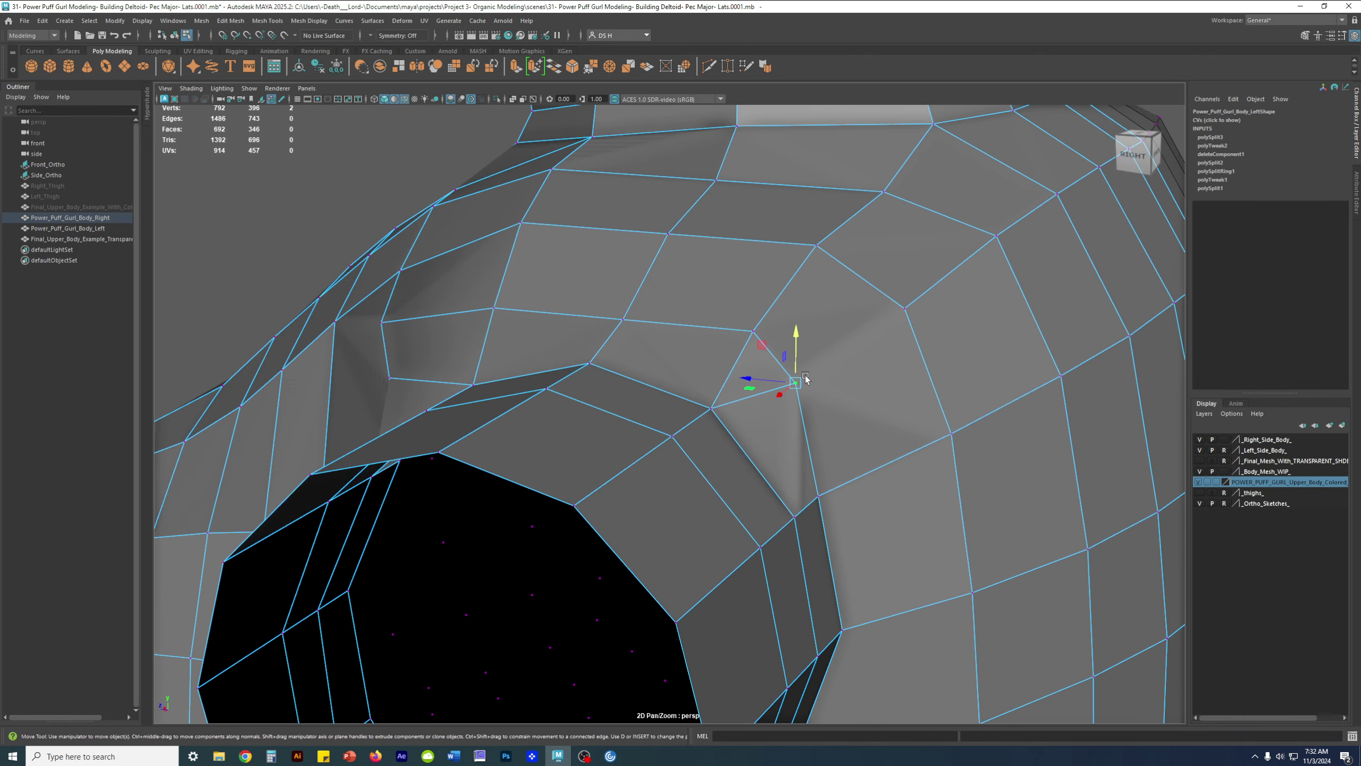
{"action": "key", "text": "q"}
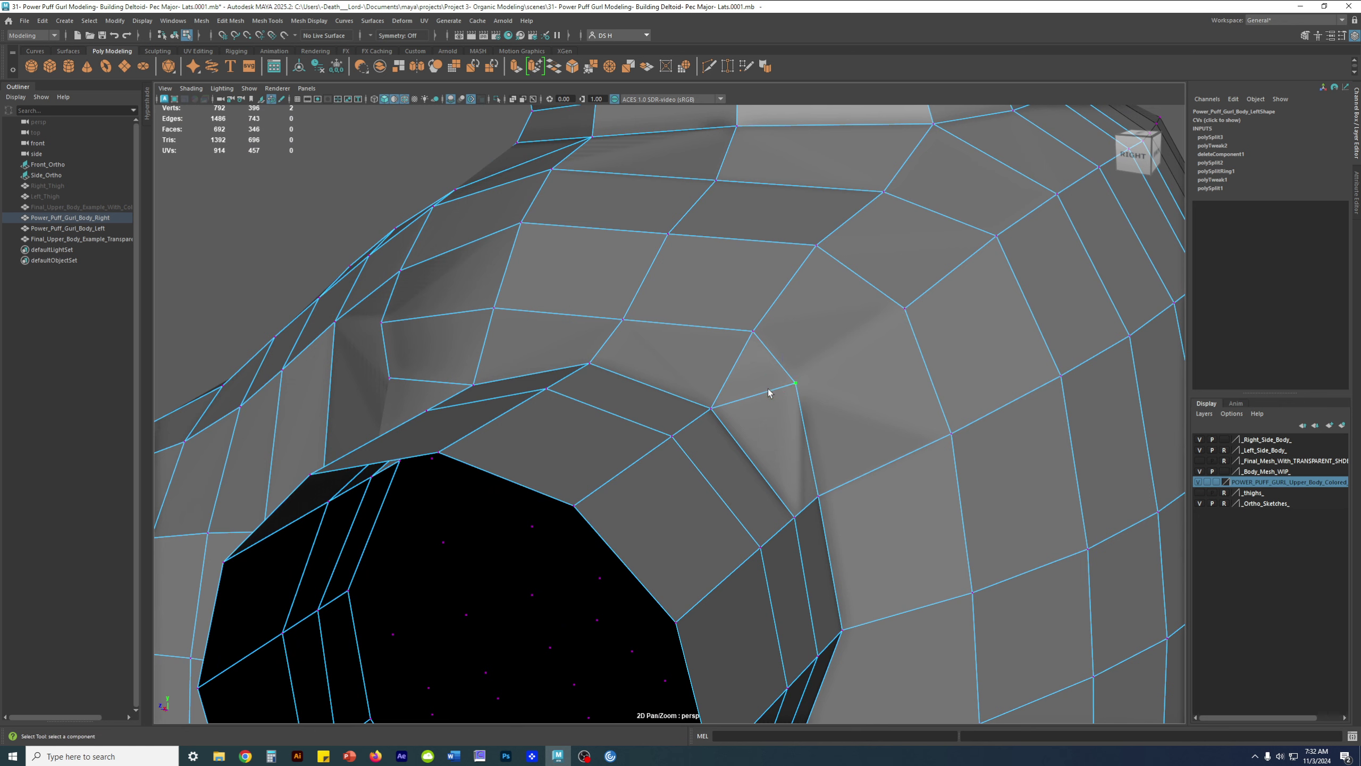
- Use Multi-Cut to insert a vertex midway along the short edge above the repositioned rear shoulder vertex
{"action": "key", "text": "F8"}
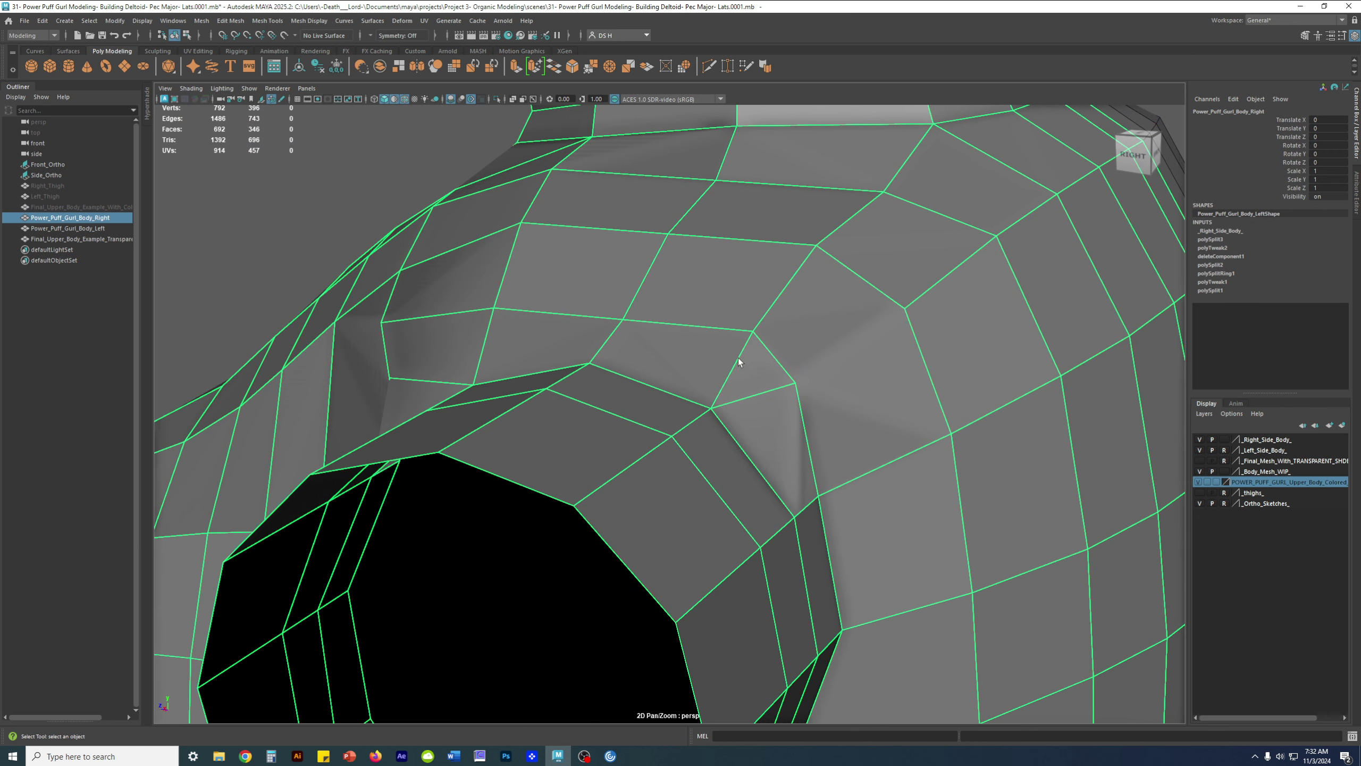
{"action": "right_click_drag", "start_coordinate": [725, 334], "coordinate": [673, 335], "text": "shift"}
{"action": "left_click", "coordinate": [753, 330]}
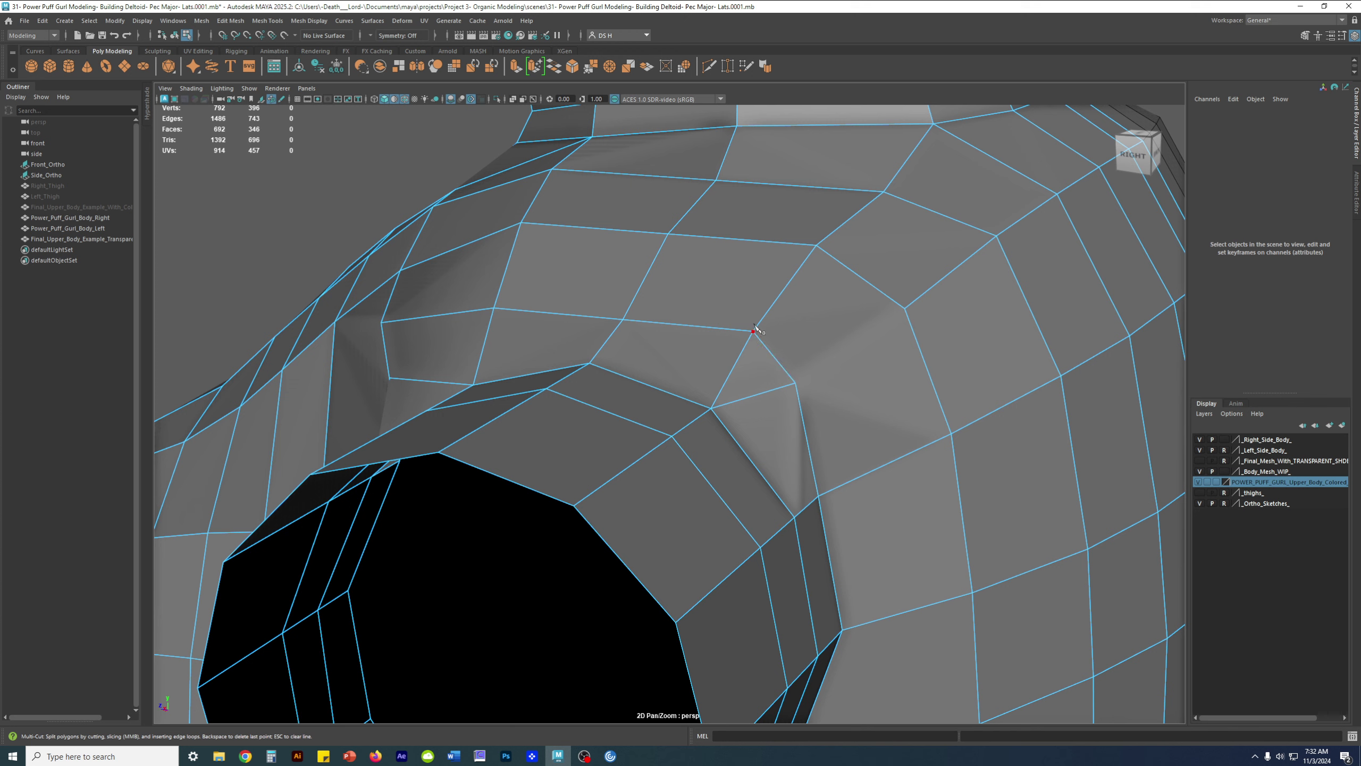
{"action": "left_click", "coordinate": [774, 358]}
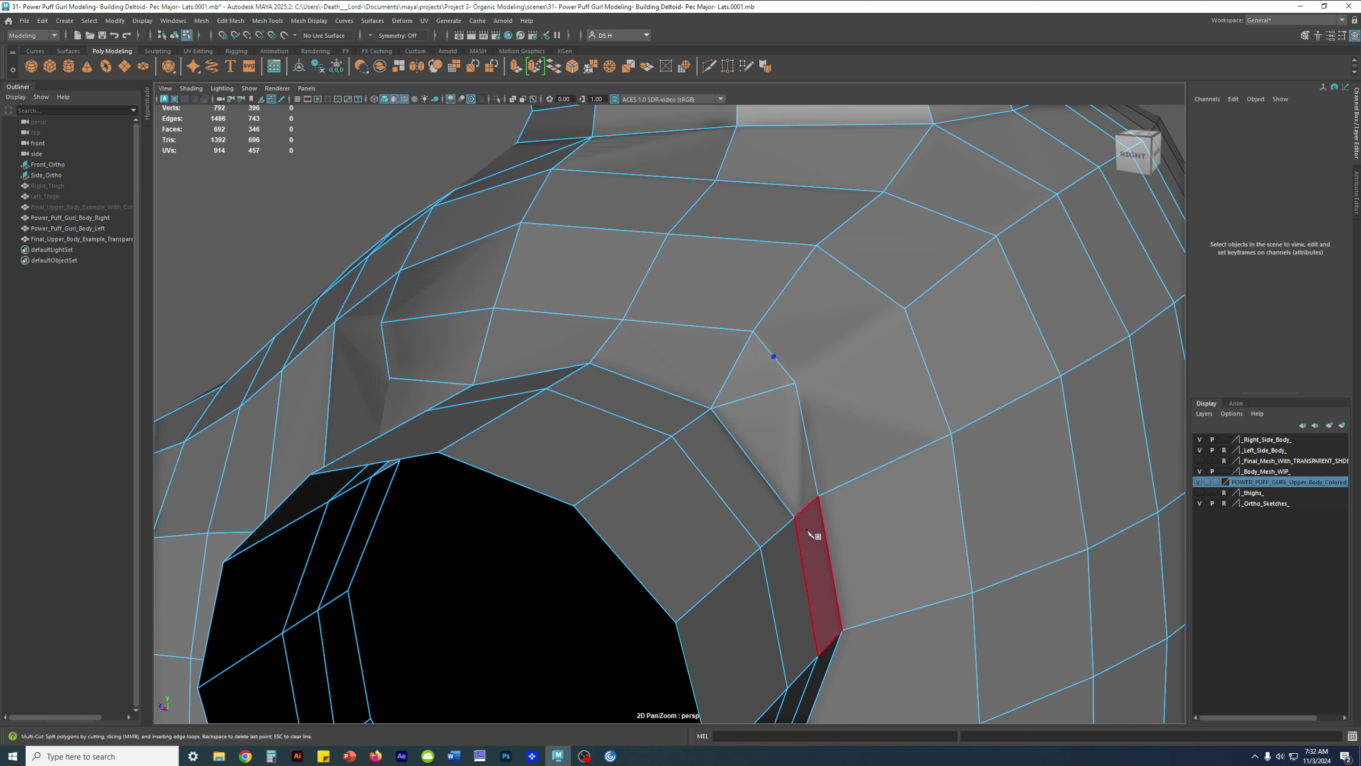
{"action": "key", "text": "w"}
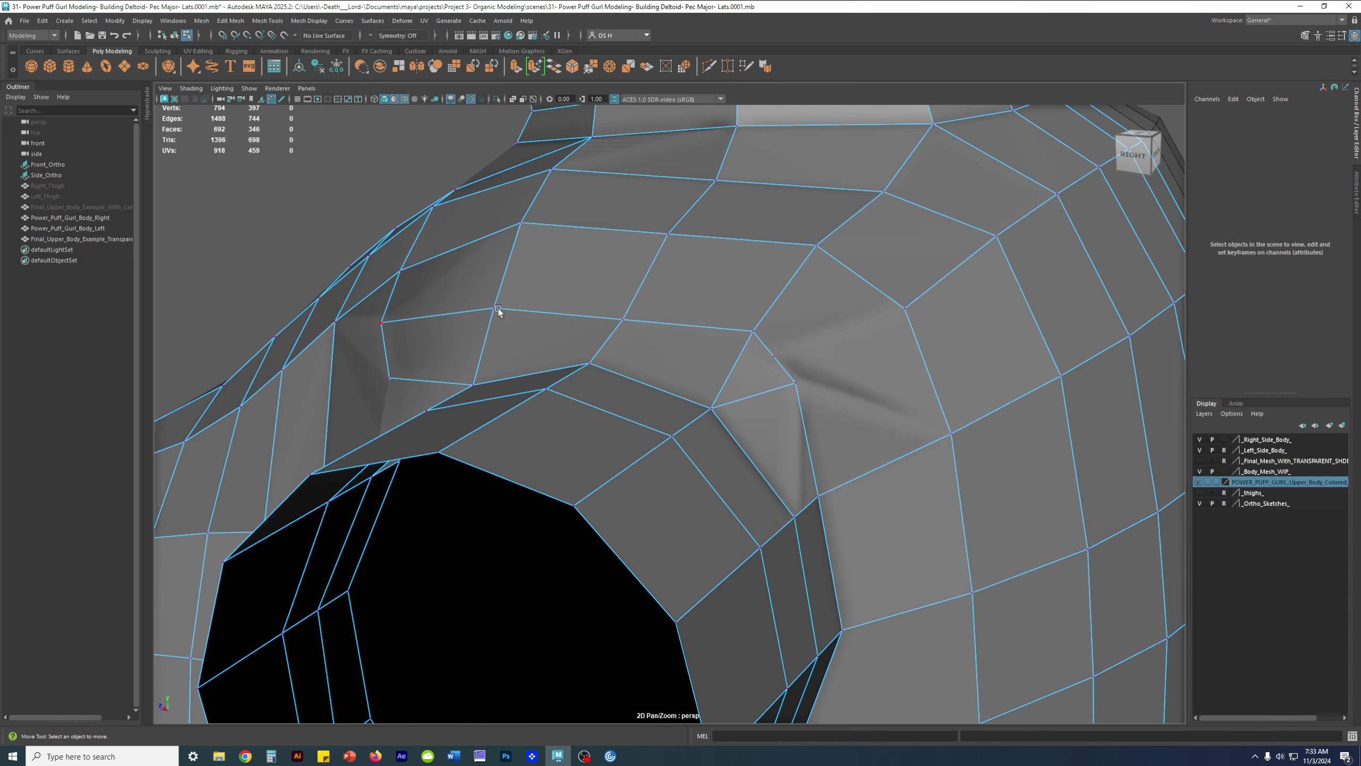
- Reposition the inserted vertex and its neighbour to shape the small quad at the rear of the shoulder
{"action": "left_click", "coordinate": [782, 357]}
{"action": "left_click_drag", "start_coordinate": [810, 406], "coordinate": [786, 361], "text": "alt"}
{"action": "left_click_drag", "start_coordinate": [772, 311], "coordinate": [773, 298]}
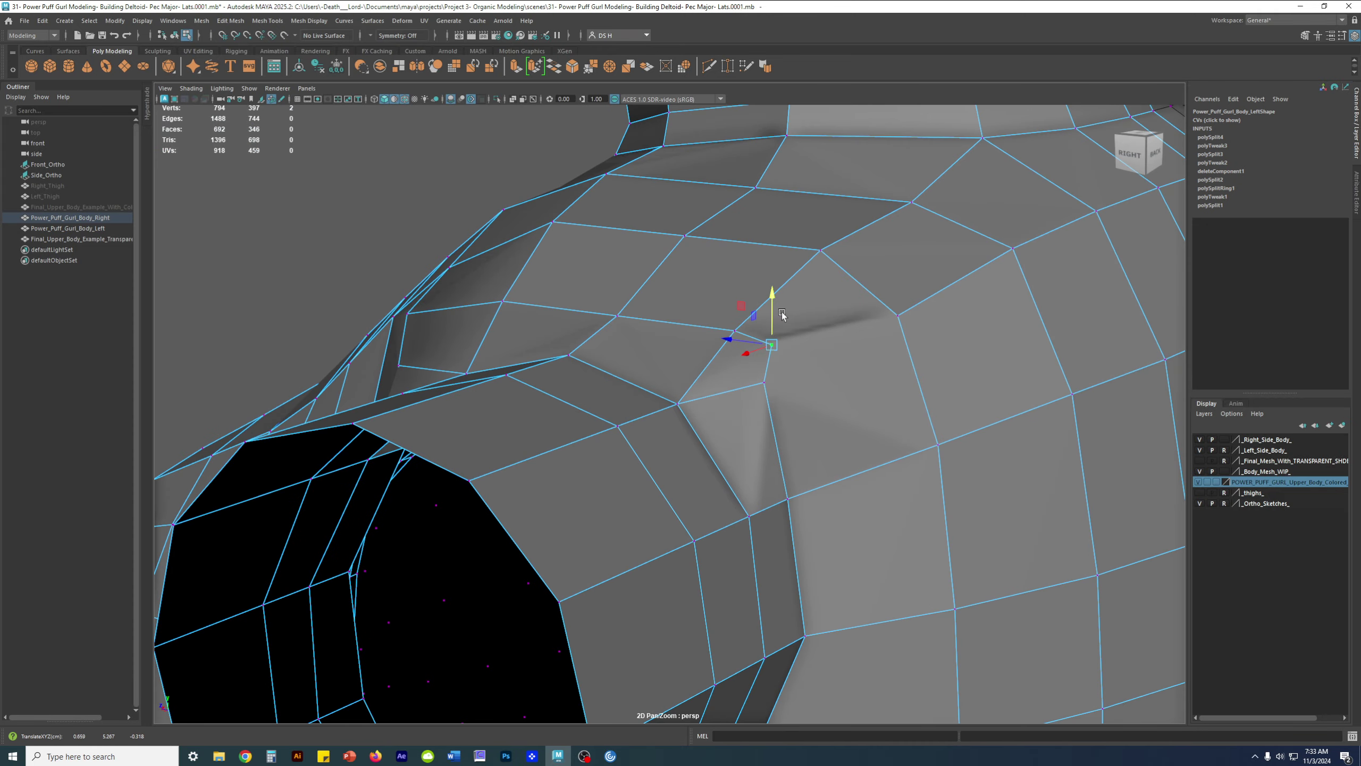
{"action": "left_click_drag", "start_coordinate": [773, 399], "coordinate": [874, 452], "text": "alt"}
{"action": "left_click", "coordinate": [852, 365]}
{"action": "left_click_drag", "start_coordinate": [870, 470], "coordinate": [817, 392]}
- Select the small quad at the rear corner of the shoulder and examine the surrounding topology from above and the side
{"action": "right_click_drag", "start_coordinate": [790, 397], "coordinate": [792, 432]}
{"action": "left_click", "coordinate": [804, 359]}
{"action": "key", "text": "q"}
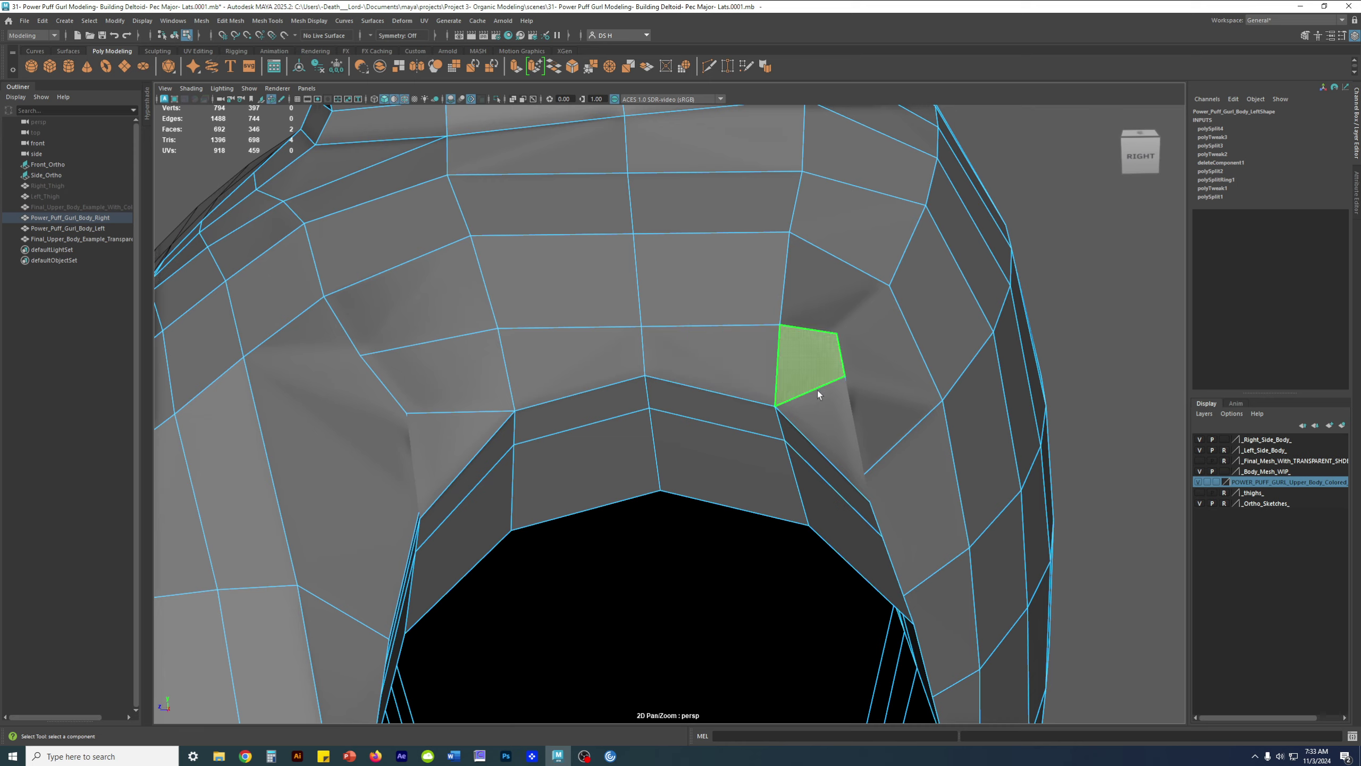
{"action": "right_click_drag", "start_coordinate": [900, 349], "coordinate": [961, 354], "text": "alt"}
{"action": "left_click_drag", "start_coordinate": [962, 354], "coordinate": [880, 393], "text": "alt"}
{"action": "middle_click_drag", "start_coordinate": [841, 350], "coordinate": [697, 343], "text": "alt"}
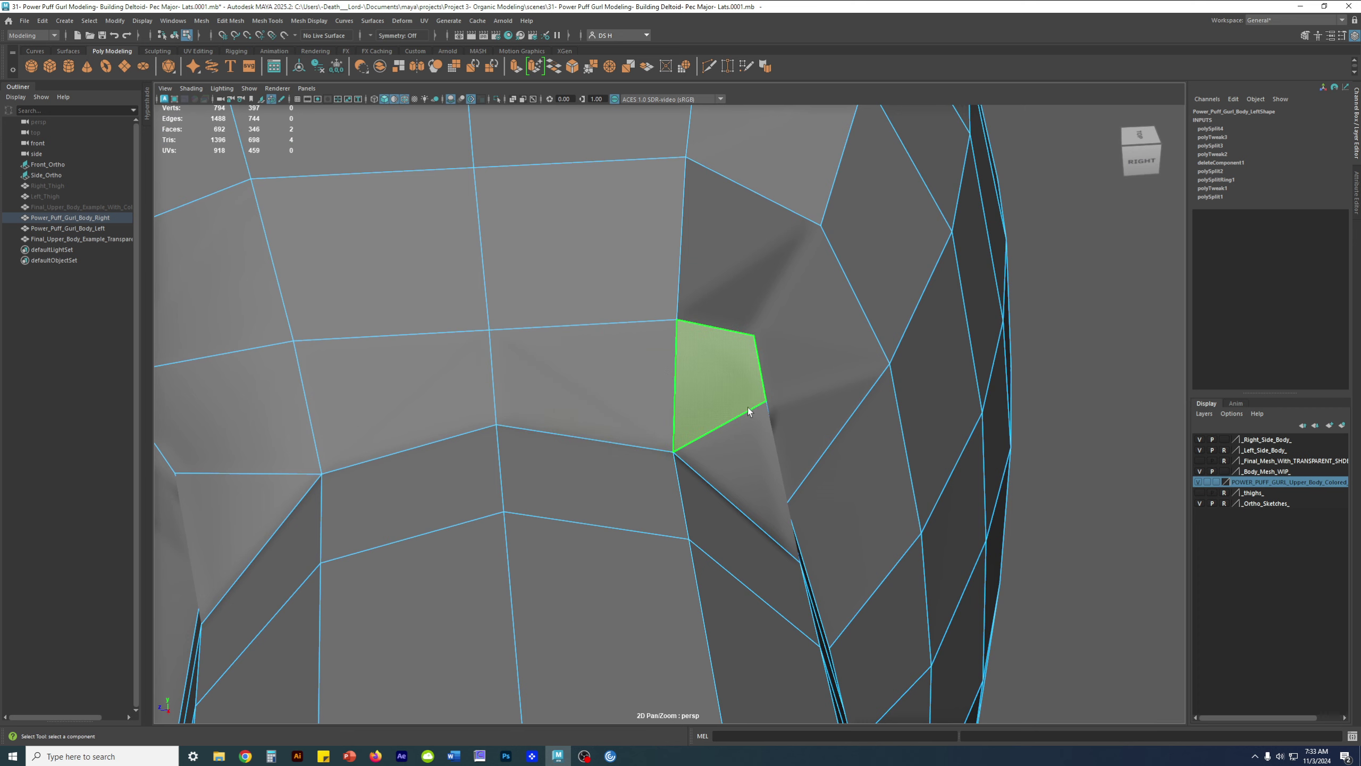
{"action": "right_click_drag", "start_coordinate": [696, 462], "coordinate": [532, 446], "text": "alt"}
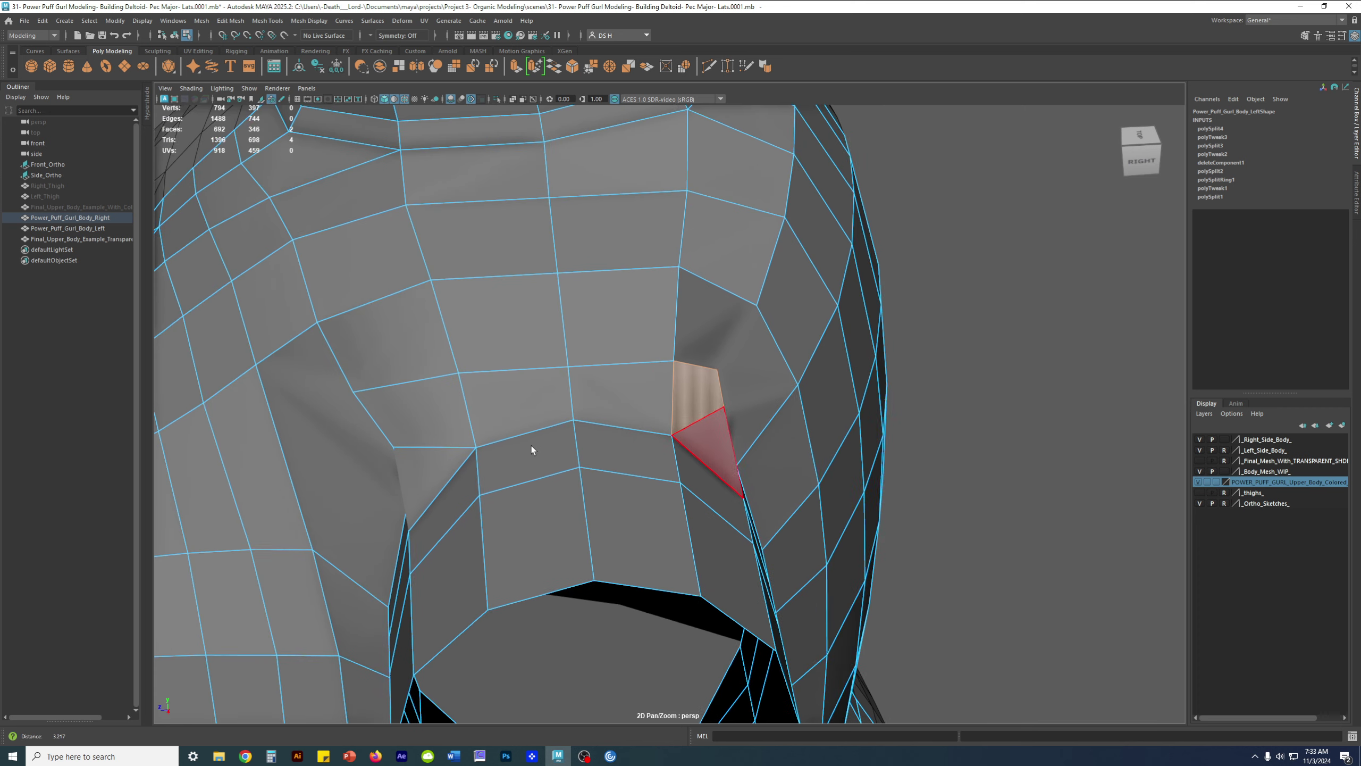
{"action": "middle_click_drag", "start_coordinate": [532, 445], "coordinate": [567, 458], "text": "alt"}
{"action": "left_click_drag", "start_coordinate": [568, 459], "coordinate": [602, 472], "text": "alt"}
- Adjust the vertex at the front corner of the shoulder above the arm base and preview the mesh smoothed
{"action": "key", "text": "F9"}
{"action": "key", "text": "w"}
{"action": "left_click_drag", "start_coordinate": [486, 462], "coordinate": [566, 439], "text": "alt"}
{"action": "left_click", "coordinate": [577, 393]}
{"action": "left_click_drag", "start_coordinate": [576, 393], "coordinate": [530, 520], "text": "alt"}
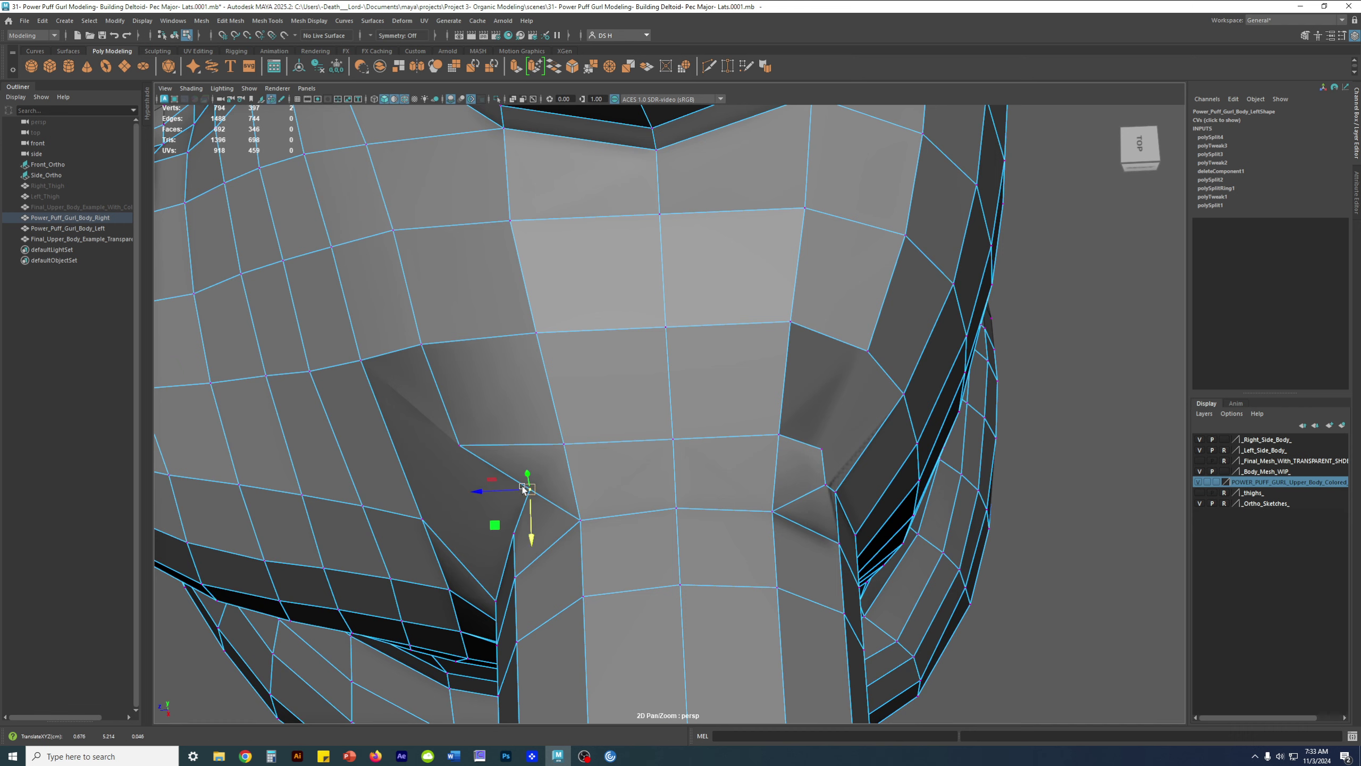
{"action": "left_click_drag", "start_coordinate": [790, 466], "coordinate": [781, 407], "text": "alt"}
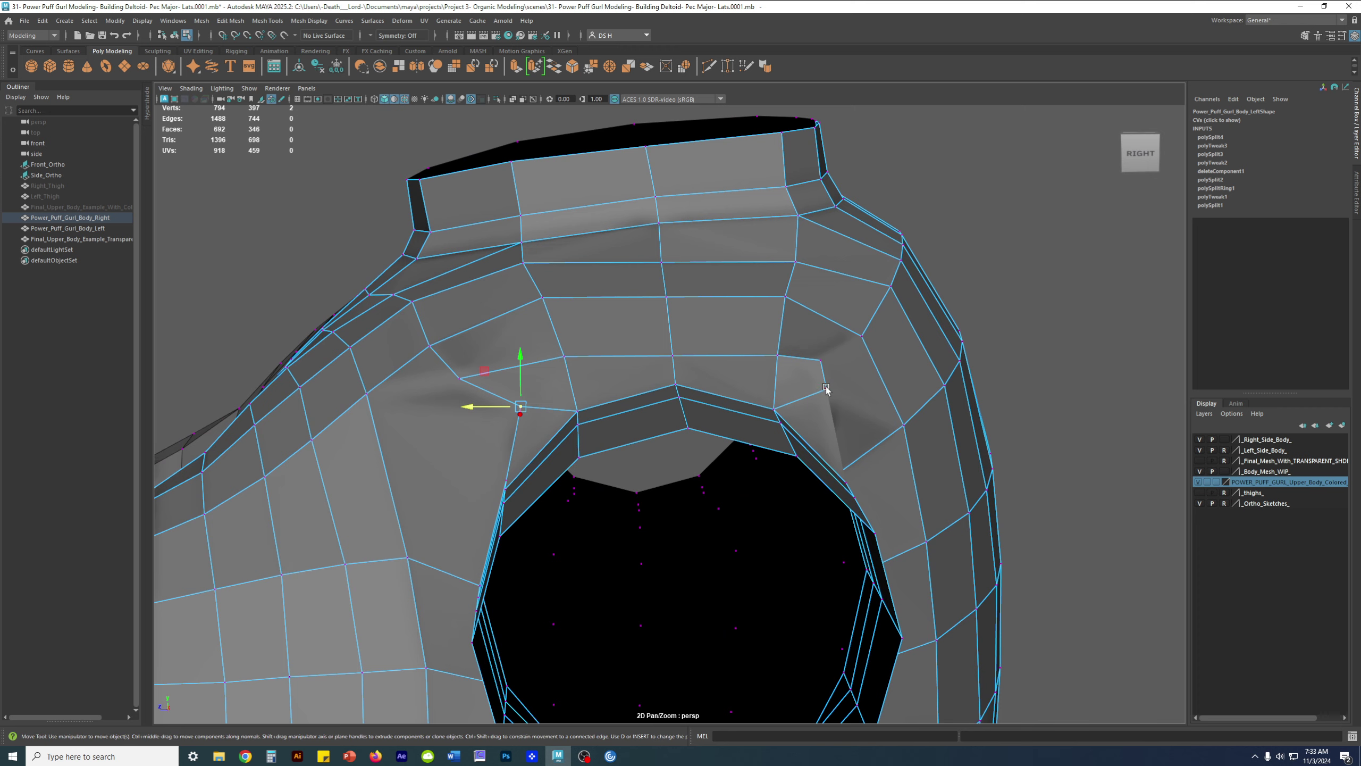
{"action": "left_click_drag", "start_coordinate": [624, 408], "coordinate": [657, 418], "text": "alt"}
{"action": "key", "text": "3"}
{"action": "key", "text": "1"}
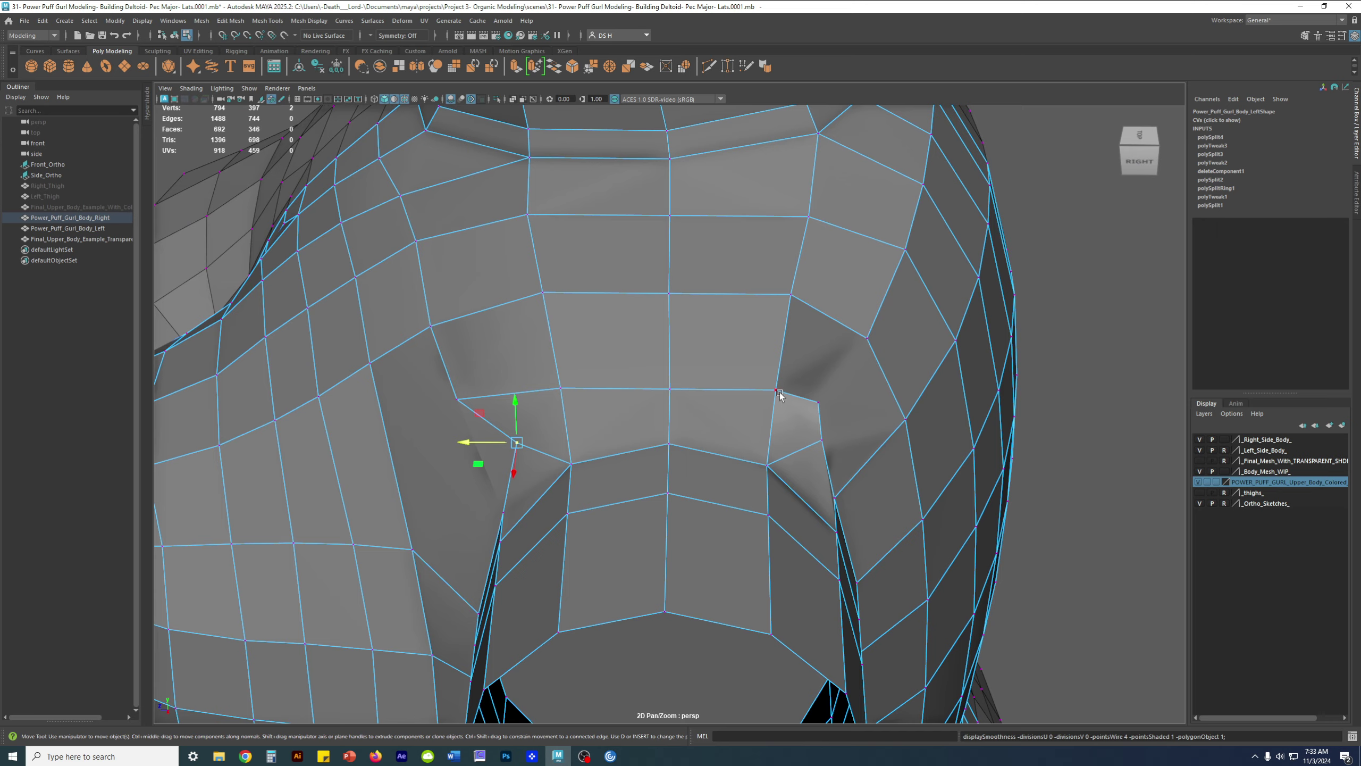
- Raise the middle and rear vertices across the top of the shoulder between the neck and the arm
{"action": "scroll", "coordinate": [841, 458], "scroll_direction": "down", "scroll_amount": 3}
{"action": "left_click", "coordinate": [1039, 508]}
{"action": "left_click_drag", "start_coordinate": [1039, 507], "coordinate": [860, 355], "text": "alt"}
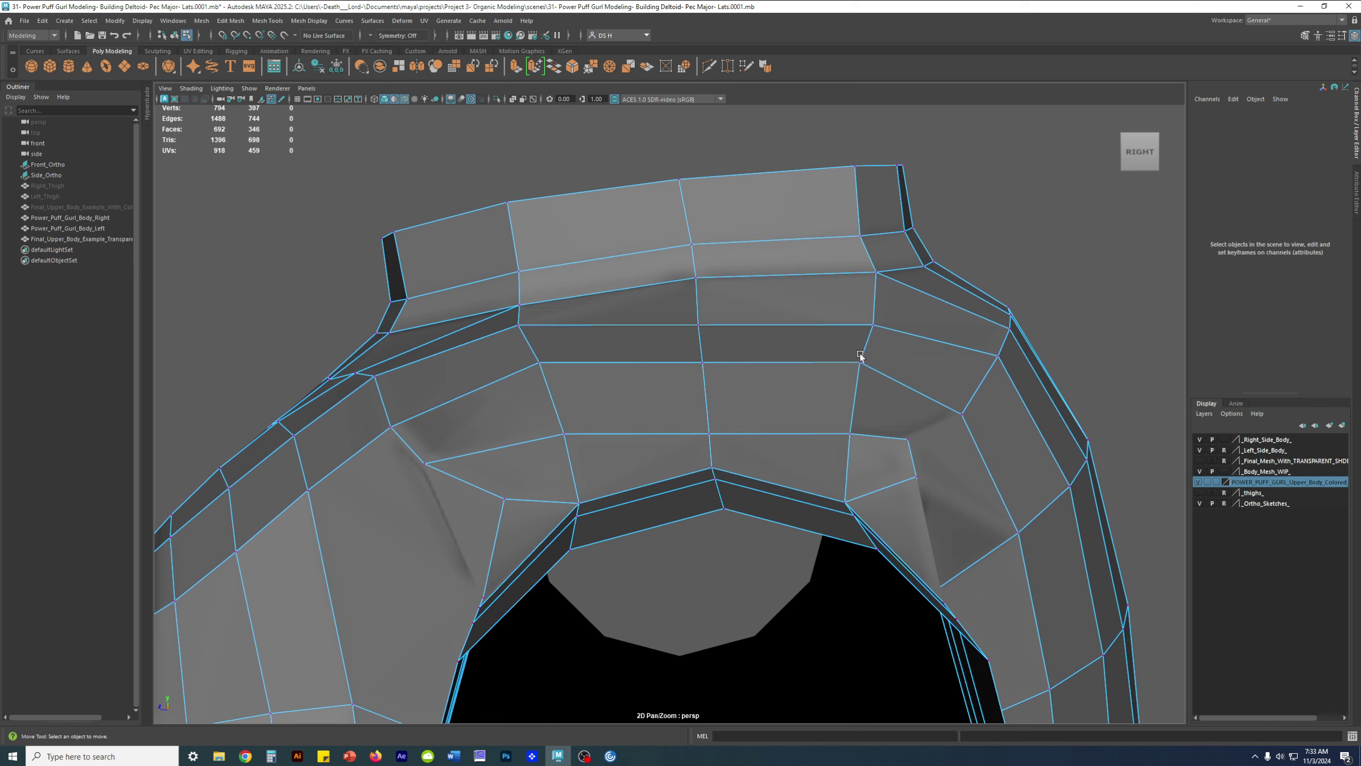
{"action": "left_click", "coordinate": [707, 320]}
{"action": "left_click_drag", "start_coordinate": [699, 286], "coordinate": [819, 354]}
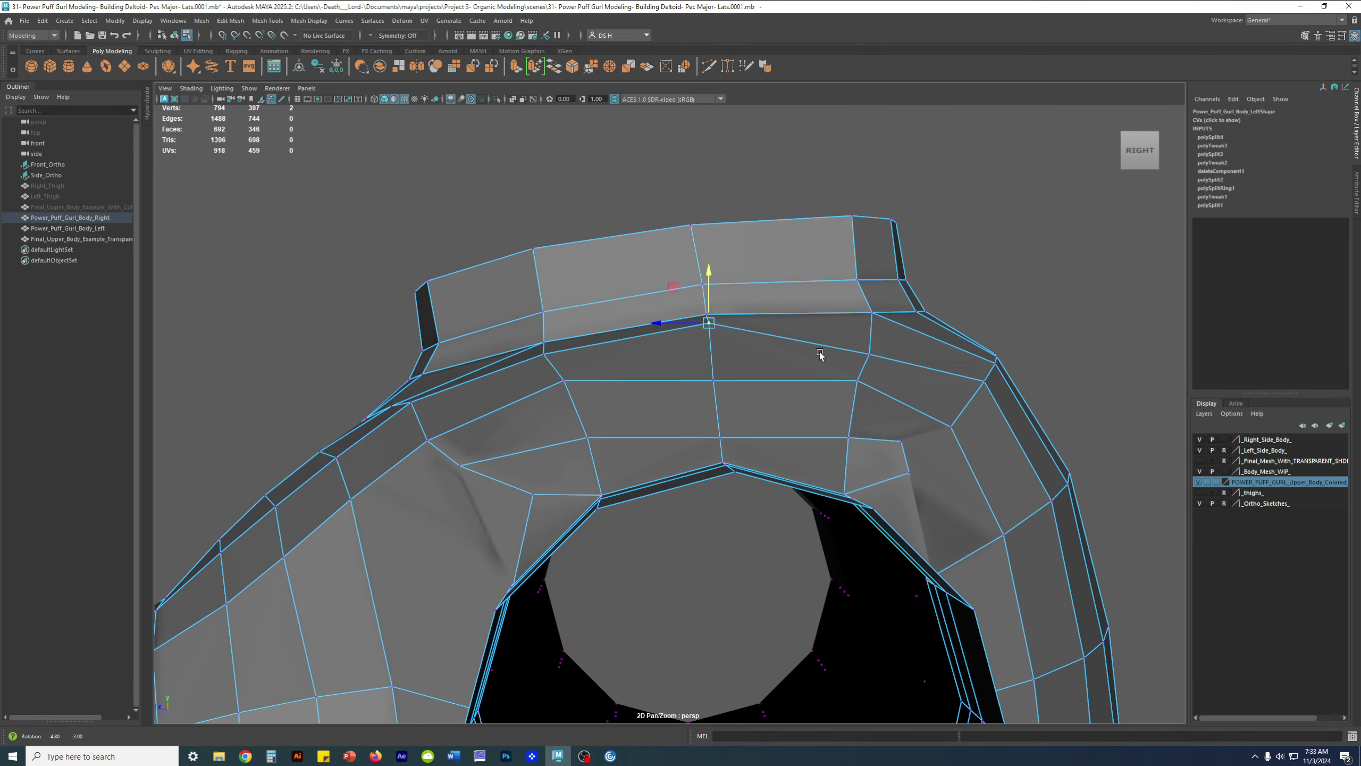
{"action": "left_click", "coordinate": [869, 354]}
{"action": "left_click_drag", "start_coordinate": [870, 307], "coordinate": [873, 289]}
{"action": "left_click_drag", "start_coordinate": [810, 334], "coordinate": [727, 308], "text": "alt"}
{"action": "left_click", "coordinate": [718, 382]}
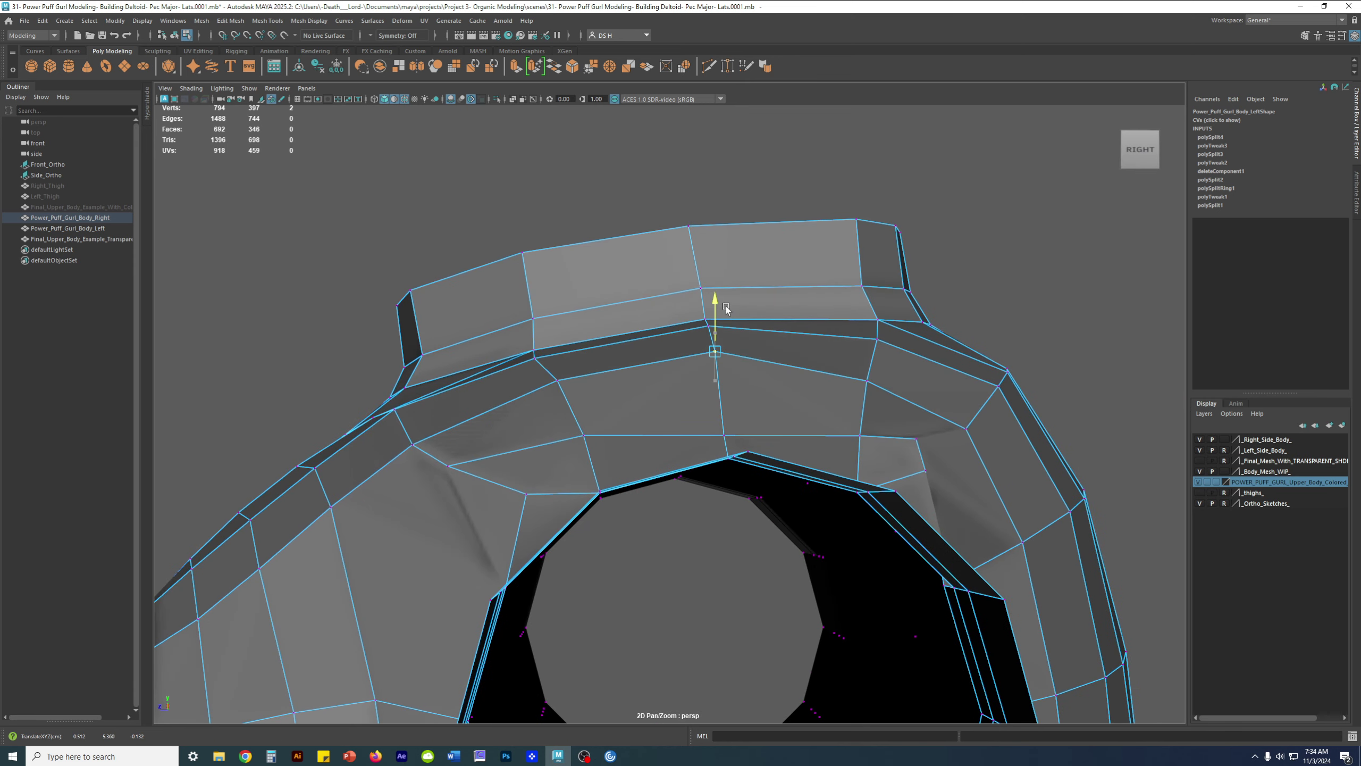
- Select the edge loop running from the neck over the shoulder along the arm and examine its silhouette from side and front
{"action": "left_click_drag", "start_coordinate": [611, 337], "coordinate": [648, 353], "text": "alt"}
{"action": "right_click_drag", "start_coordinate": [646, 348], "coordinate": [642, 290]}
{"action": "double_click", "coordinate": [621, 323]}
{"action": "left_click_drag", "start_coordinate": [734, 369], "coordinate": [762, 374], "text": "alt"}
{"action": "right_click_drag", "start_coordinate": [721, 340], "coordinate": [566, 399], "text": "alt"}
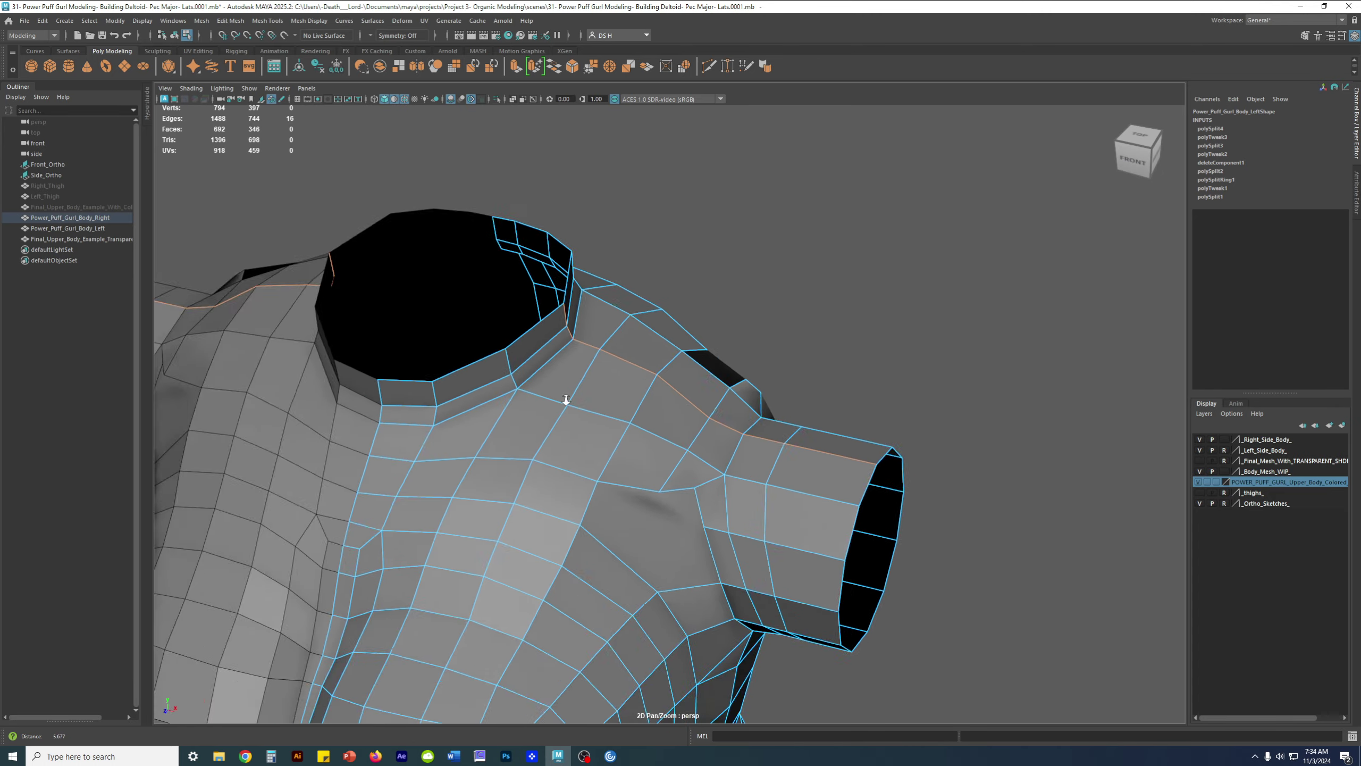
{"action": "left_click_drag", "start_coordinate": [721, 421], "coordinate": [620, 407], "text": "alt"}
{"action": "key", "text": "3"}
{"action": "key", "text": "1"}
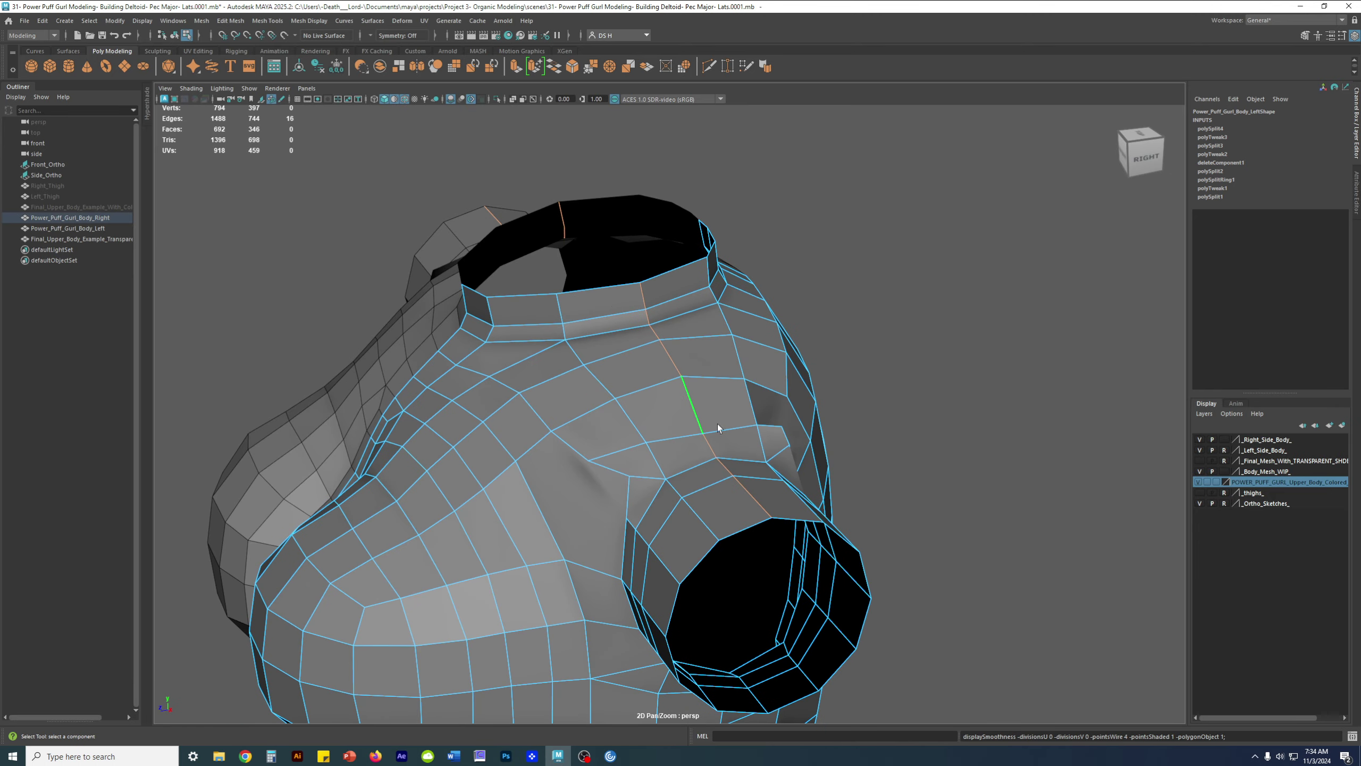
{"action": "left_click_drag", "start_coordinate": [688, 374], "coordinate": [707, 296], "text": "alt"}
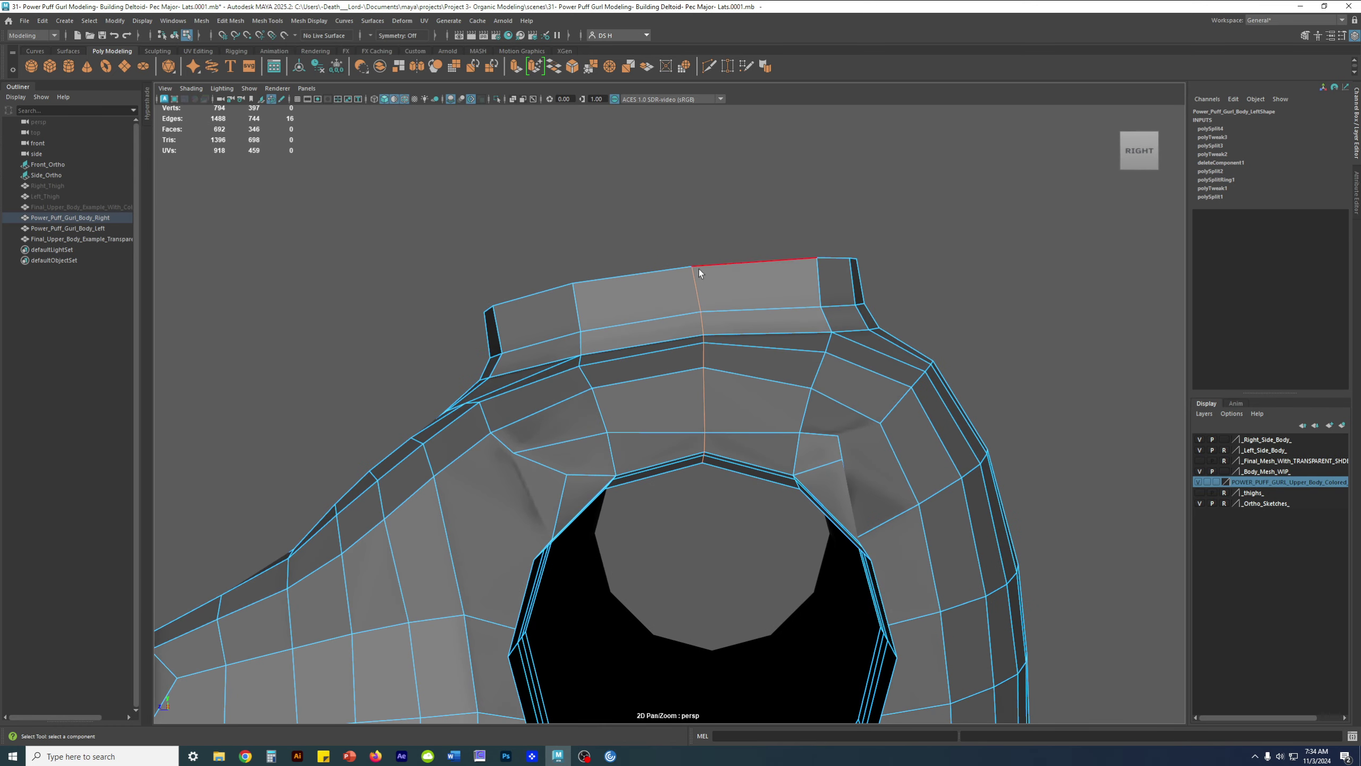
{"action": "left_click_drag", "start_coordinate": [706, 291], "coordinate": [992, 397], "text": "alt"}
{"action": "right_click_drag", "start_coordinate": [643, 429], "coordinate": [417, 444], "text": "alt"}
{"action": "middle_click_drag", "start_coordinate": [559, 398], "coordinate": [657, 194], "text": "alt"}
{"action": "right_click_drag", "start_coordinate": [658, 194], "coordinate": [657, 247], "text": "alt"}
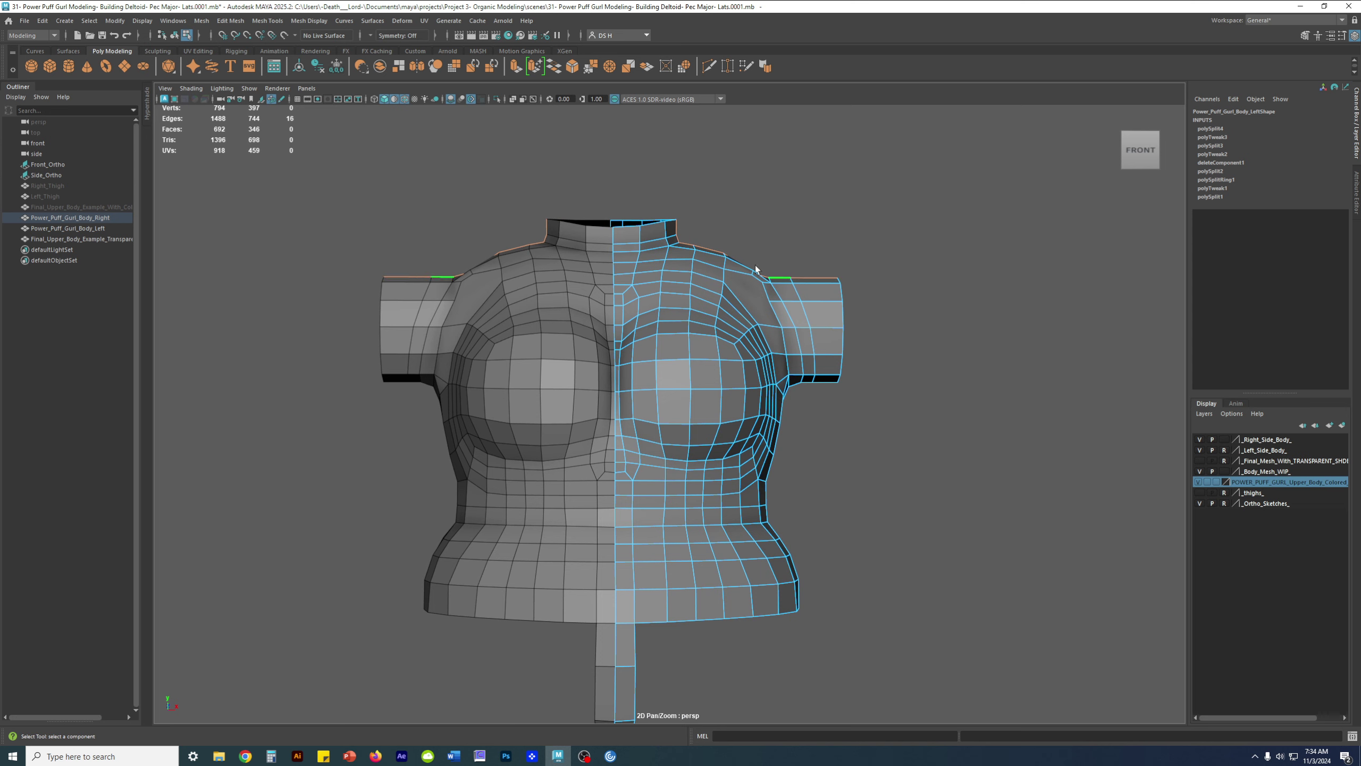
{"action": "key", "text": "1"}
{"action": "left_click_drag", "start_coordinate": [668, 217], "coordinate": [680, 279], "text": "alt"}
{"action": "left_click", "coordinate": [657, 255], "text": "shift"}
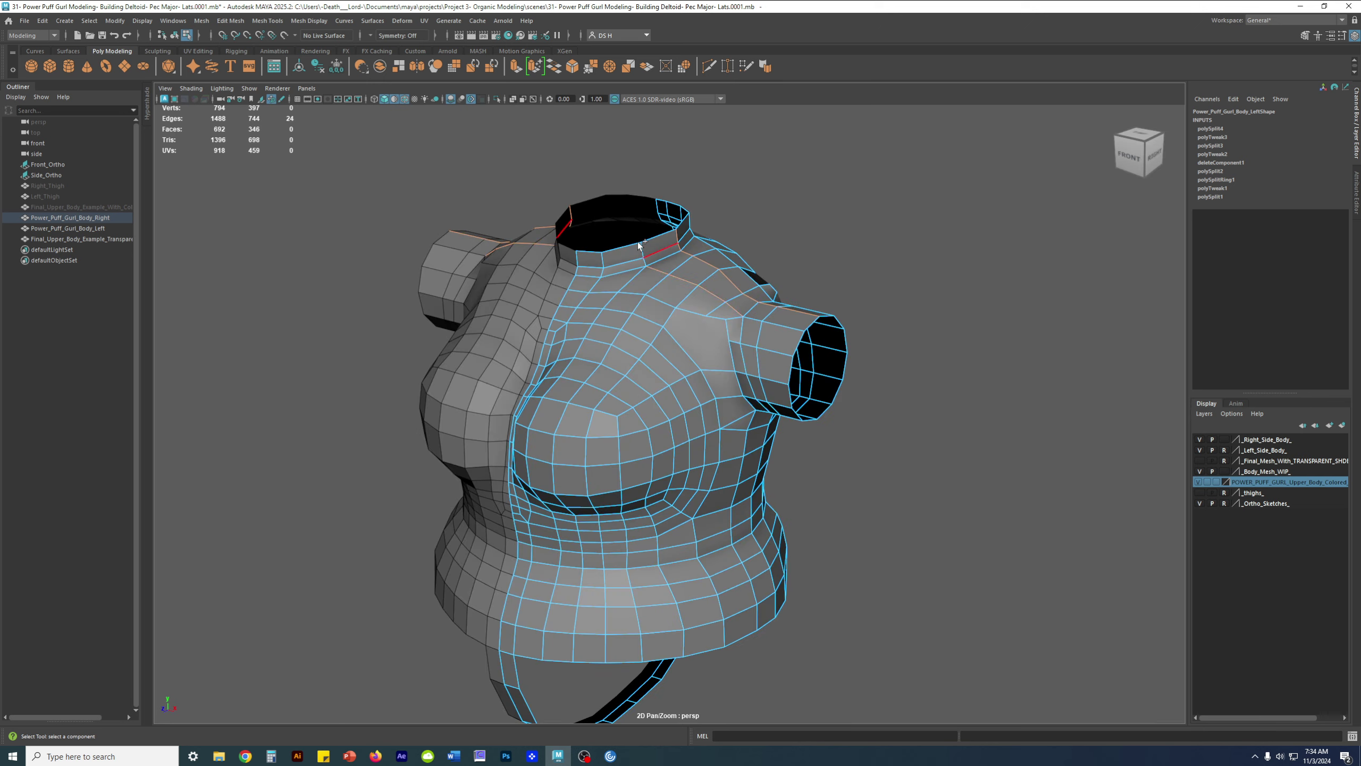
{"action": "left_click_drag", "start_coordinate": [813, 312], "coordinate": [725, 324], "text": "alt"}
{"action": "key", "text": "ctrl+z"}
{"action": "key", "text": "ctrl+z"}
{"action": "key", "text": "ctrl+z"}
{"action": "key", "text": "ctrl+z"}
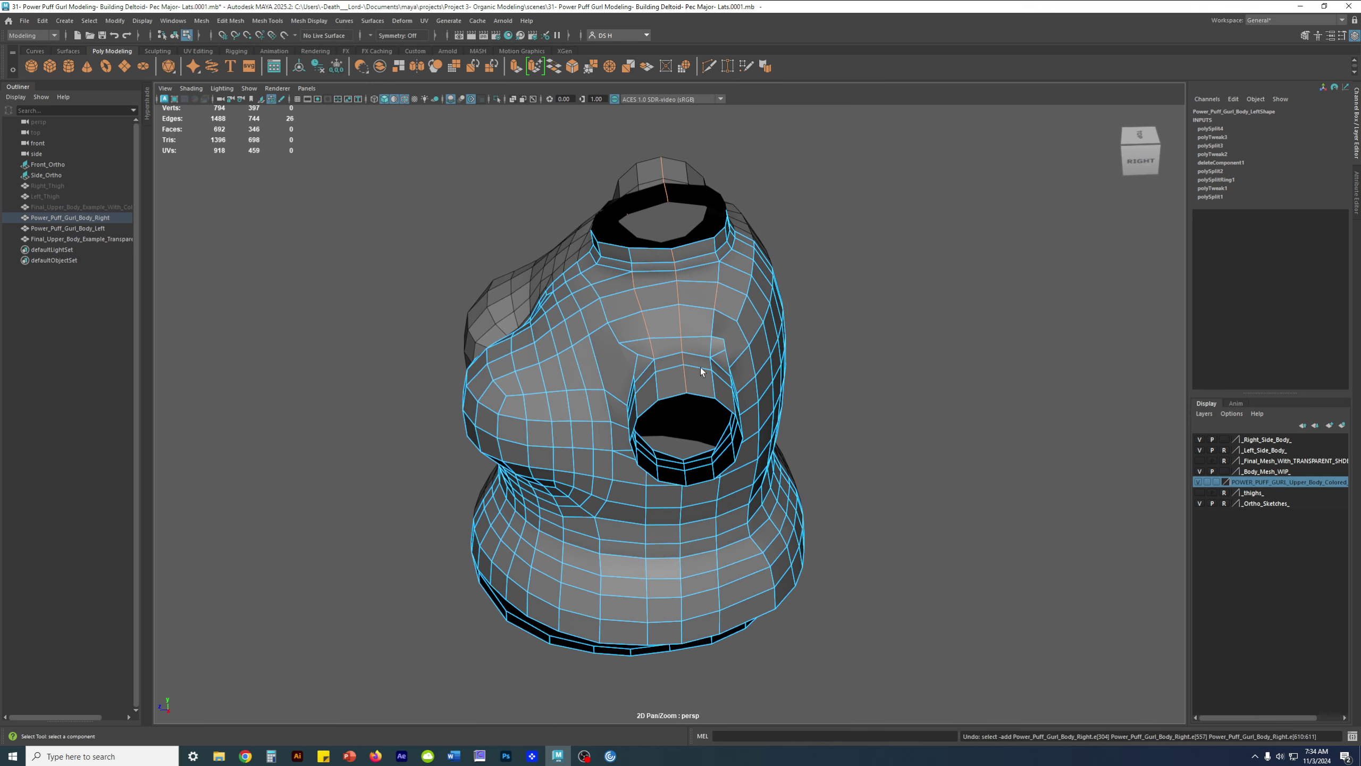
- Add the loop down the side below the armpit, the neck opening and the centre border to the edge selection for inspection
{"action": "left_click_drag", "start_coordinate": [731, 371], "coordinate": [683, 269], "text": "alt"}
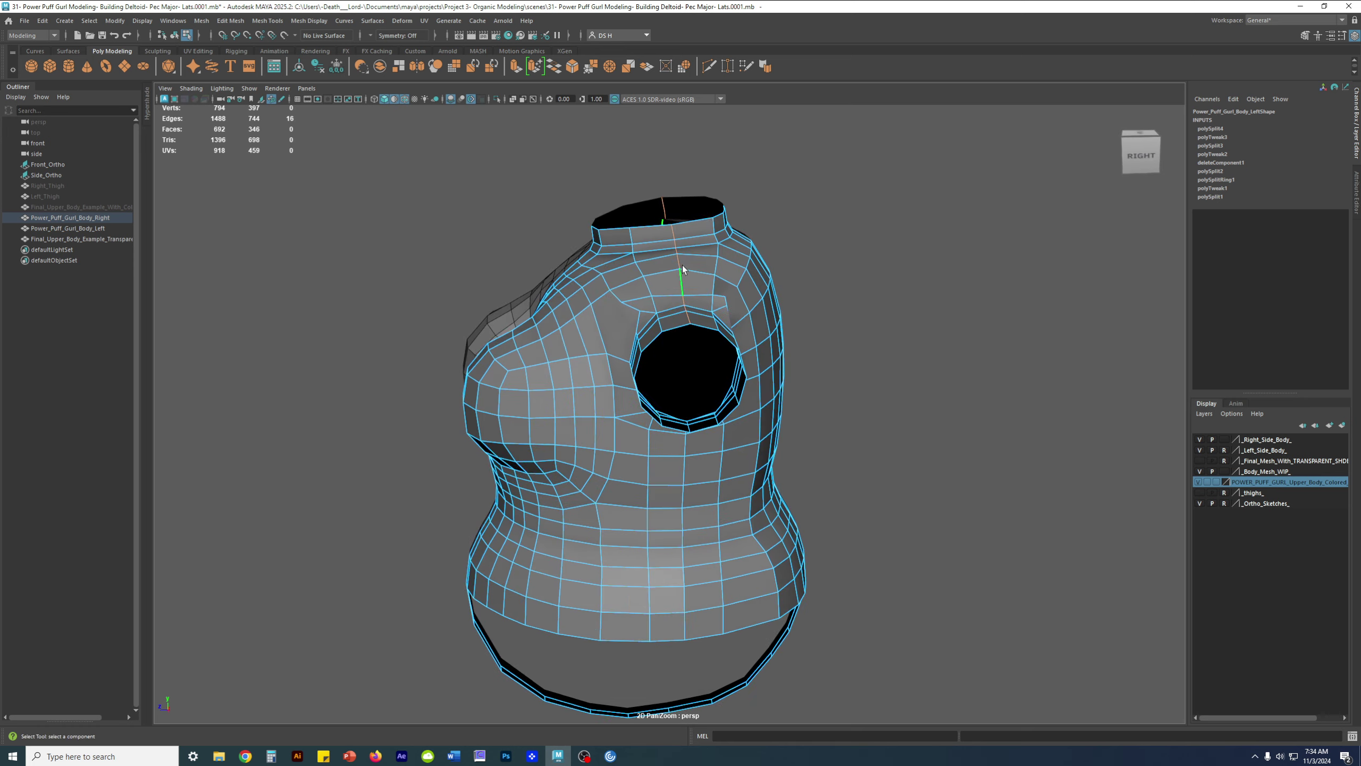
{"action": "left_click_drag", "start_coordinate": [691, 386], "coordinate": [708, 243], "text": "alt"}
{"action": "key", "text": "3"}
{"action": "key", "text": "1"}
{"action": "key", "text": "3"}
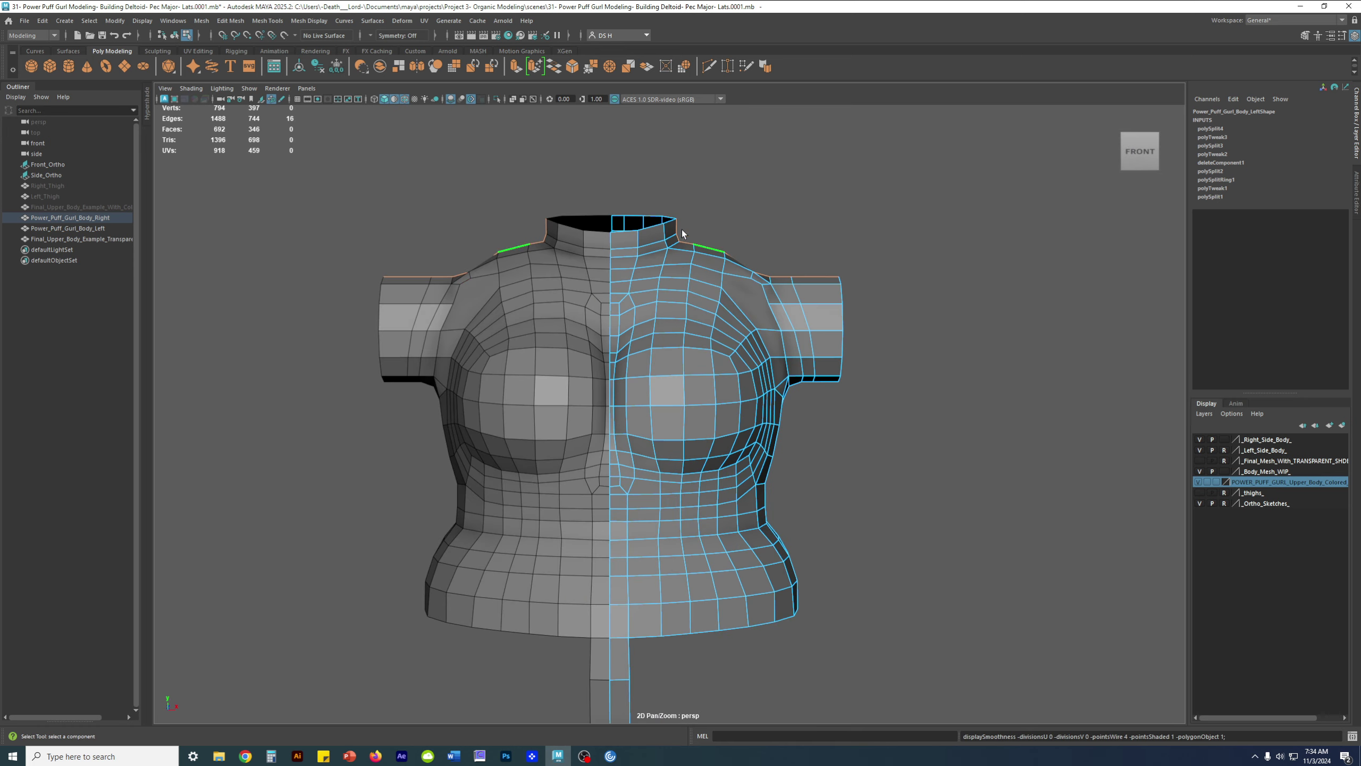
{"action": "left_click_drag", "start_coordinate": [814, 298], "coordinate": [712, 409], "text": "alt"}
{"action": "key", "text": "1"}
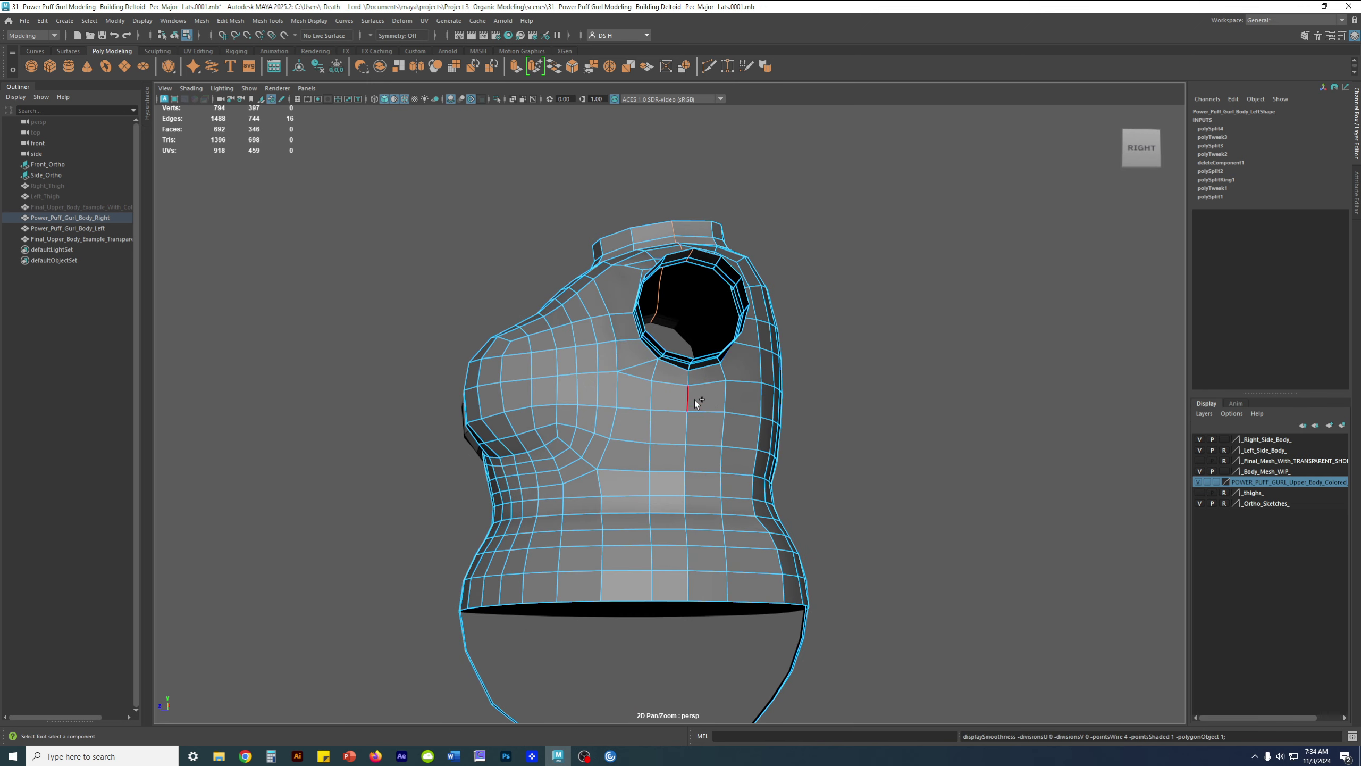
{"action": "double_click", "coordinate": [689, 399], "text": "shift"}
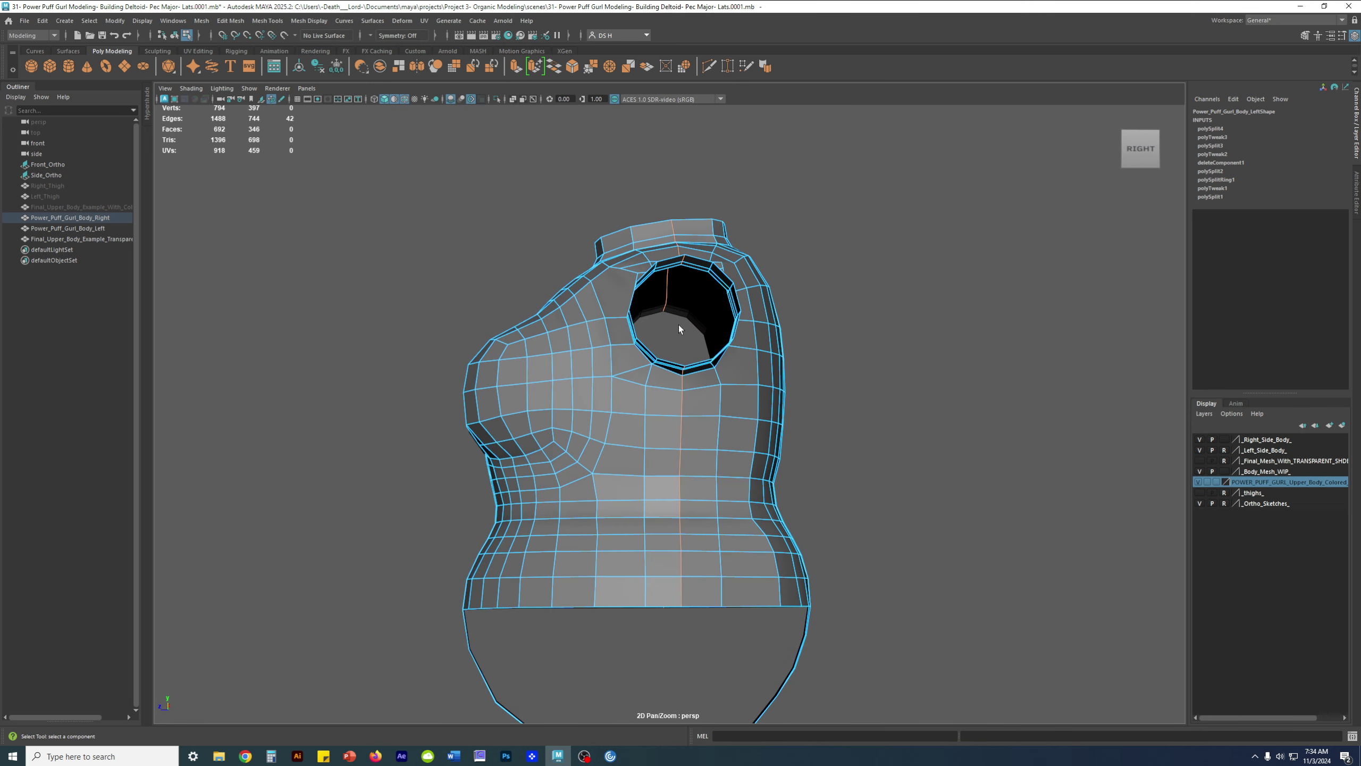
{"action": "left_click_drag", "start_coordinate": [677, 572], "coordinate": [625, 362], "text": "alt"}
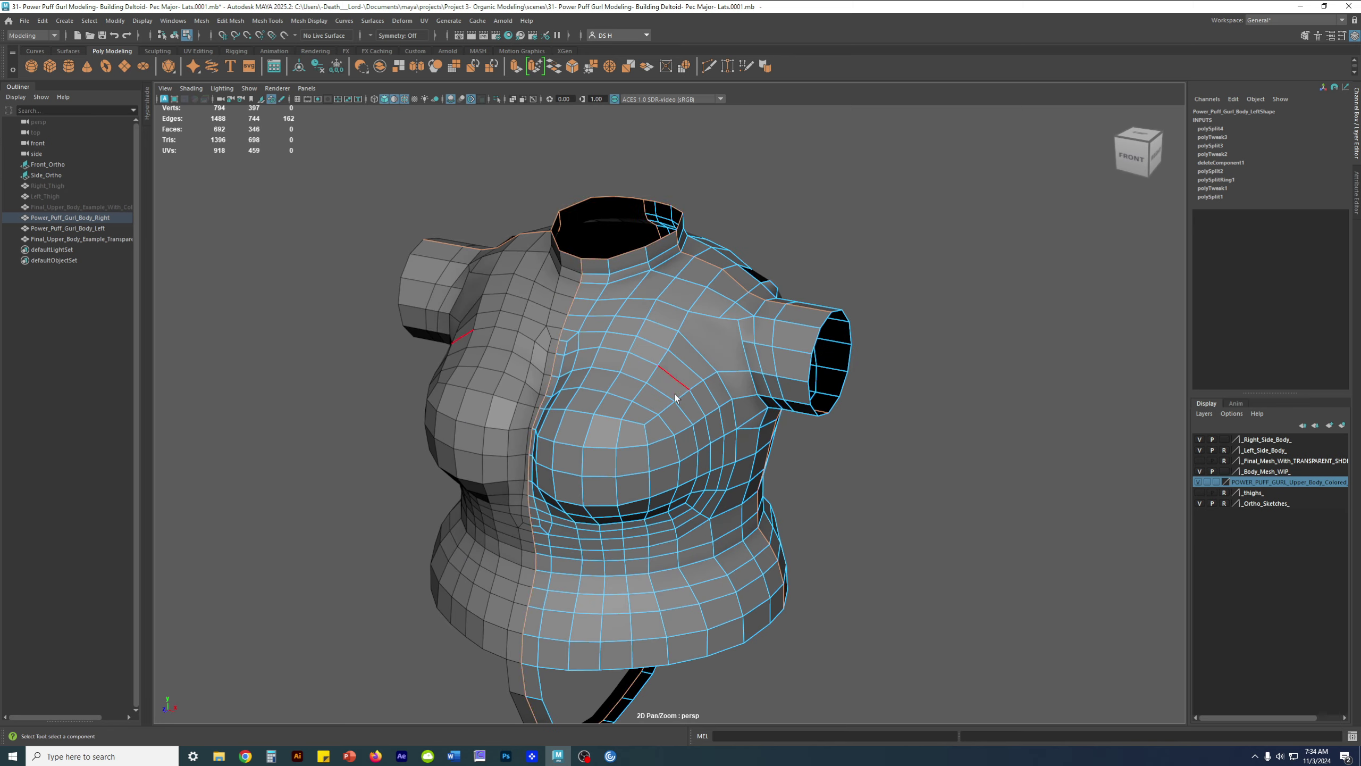
{"action": "left_click_drag", "start_coordinate": [676, 398], "coordinate": [607, 182], "text": "alt"}
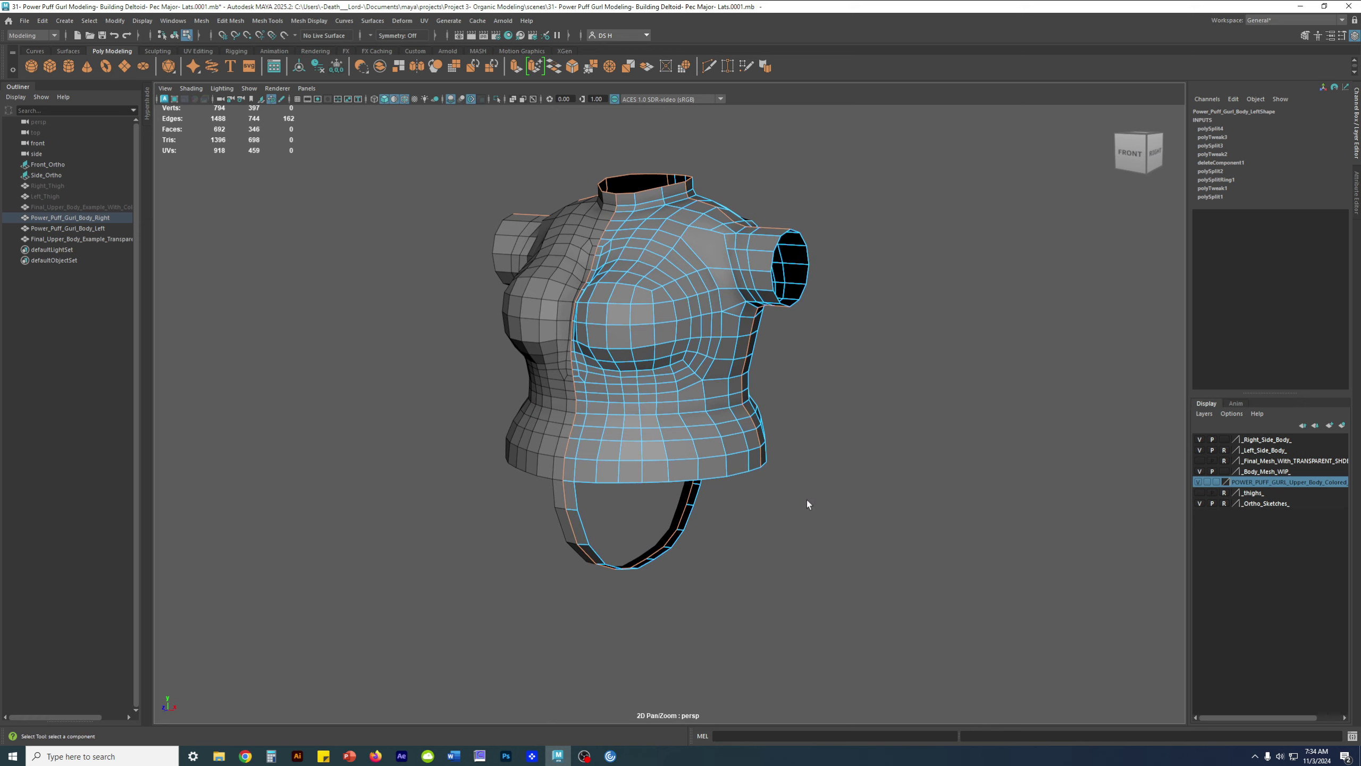
- Examine the selected edge loops around the body, clear the selection and inspect the shoulder up close from the side
{"action": "left_click_drag", "start_coordinate": [531, 371], "coordinate": [823, 343], "text": "alt"}
{"action": "left_click_drag", "start_coordinate": [732, 274], "coordinate": [642, 211], "text": "alt"}
{"action": "left_click_drag", "start_coordinate": [668, 447], "coordinate": [754, 273], "text": "alt"}
{"action": "right_click_drag", "start_coordinate": [753, 274], "coordinate": [915, 310], "text": "alt"}
{"action": "middle_click_drag", "start_coordinate": [756, 172], "coordinate": [741, 453], "text": "alt"}
{"action": "right_click_drag", "start_coordinate": [567, 375], "coordinate": [719, 428], "text": "alt"}
{"action": "left_click_drag", "start_coordinate": [720, 428], "coordinate": [711, 412], "text": "alt"}
{"action": "middle_click_drag", "start_coordinate": [712, 412], "coordinate": [793, 358], "text": "alt"}
{"action": "left_click", "coordinate": [792, 356]}
{"action": "right_click_drag", "start_coordinate": [716, 327], "coordinate": [793, 367], "text": "alt"}
{"action": "left_click_drag", "start_coordinate": [793, 367], "coordinate": [793, 361], "text": "alt"}
- Raise the middle vertex on the shoulder ridge just above the arm base and preview the mesh smoothed
{"action": "right_click_drag", "start_coordinate": [793, 361], "coordinate": [706, 335]}
{"action": "left_click", "coordinate": [733, 338]}
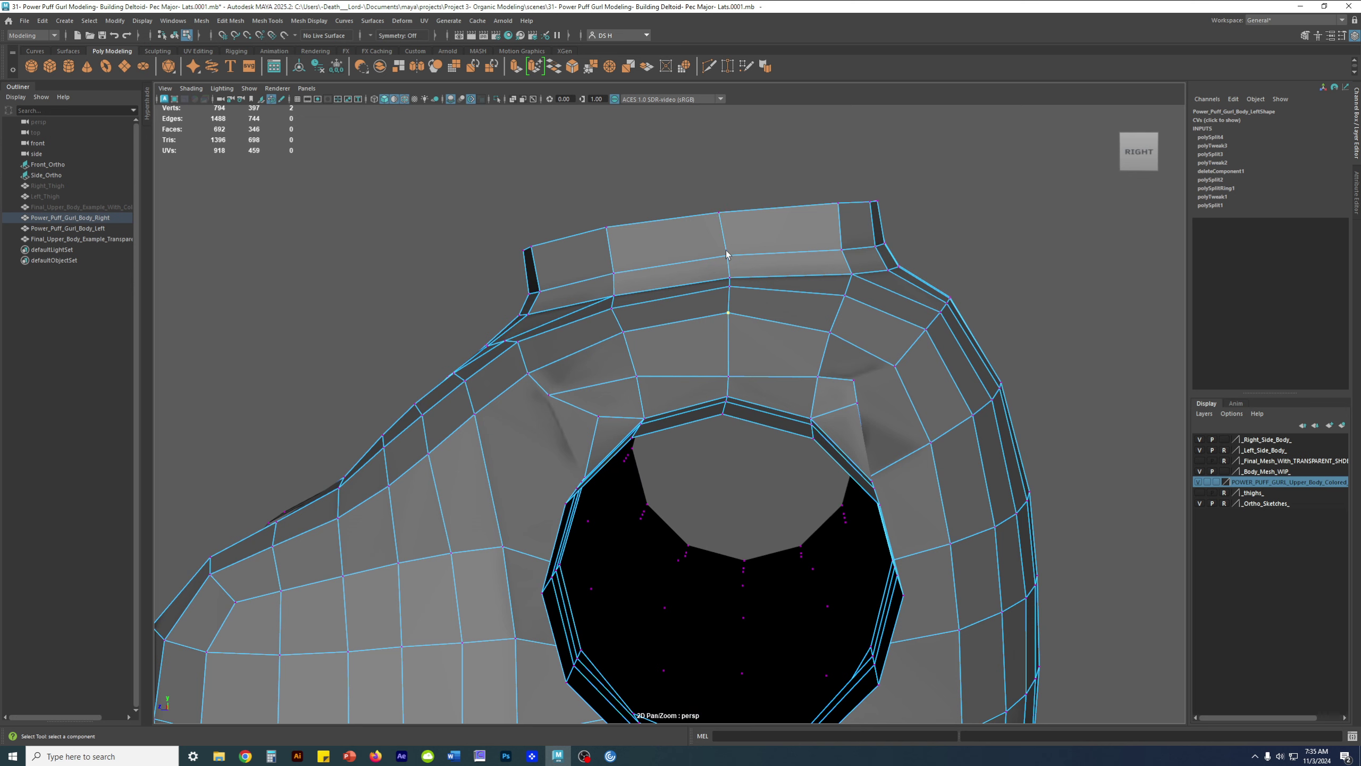
{"action": "left_click", "coordinate": [960, 256]}
{"action": "left_click", "coordinate": [732, 372]}
{"action": "left_click", "coordinate": [1018, 323]}
{"action": "key", "text": "w"}
{"action": "left_click", "coordinate": [729, 378]}
{"action": "left_click_drag", "start_coordinate": [733, 339], "coordinate": [857, 362], "text": "alt"}
{"action": "middle_click_drag", "start_coordinate": [857, 362], "coordinate": [757, 392], "text": "alt"}
{"action": "scroll", "coordinate": [757, 392], "scroll_direction": "up", "scroll_amount": 4}
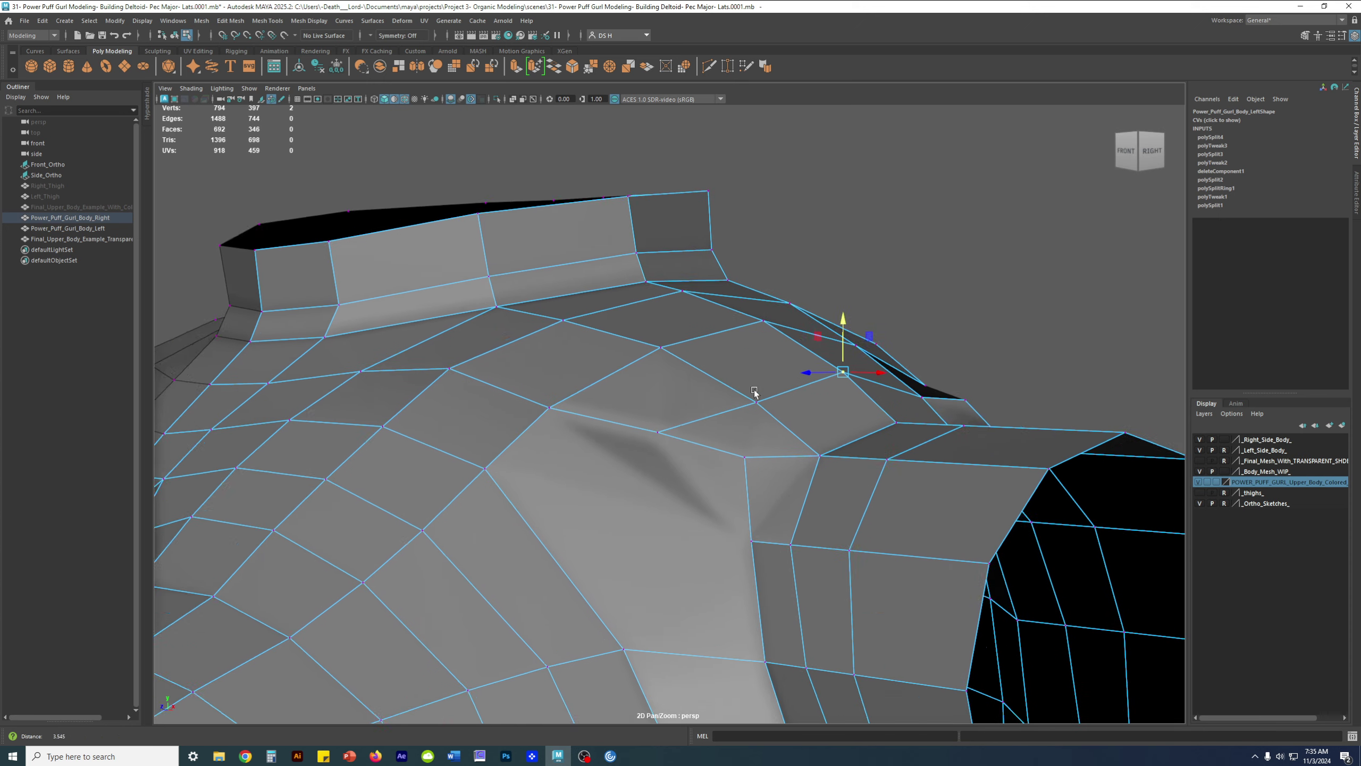
{"action": "left_click_drag", "start_coordinate": [865, 316], "coordinate": [864, 312]}
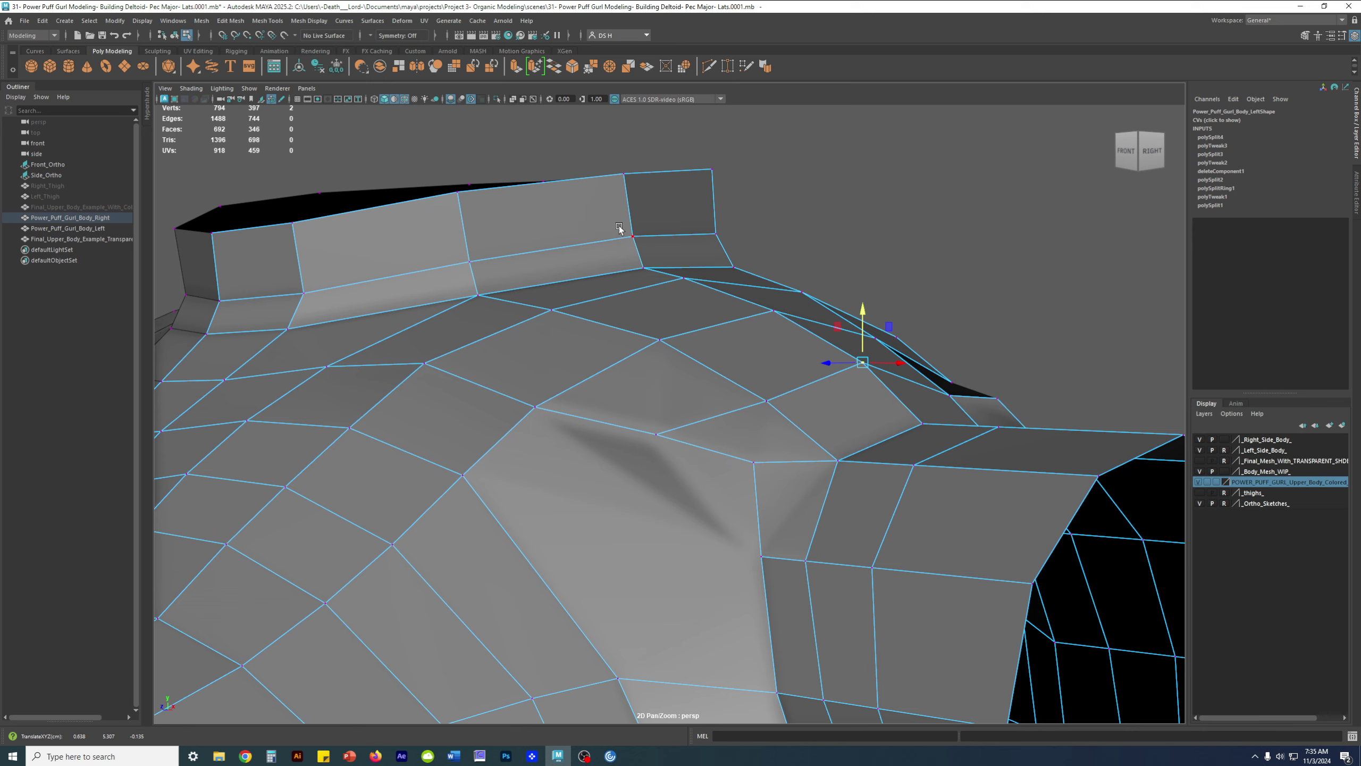
{"action": "key", "text": "3"}
{"action": "key", "text": "1"}
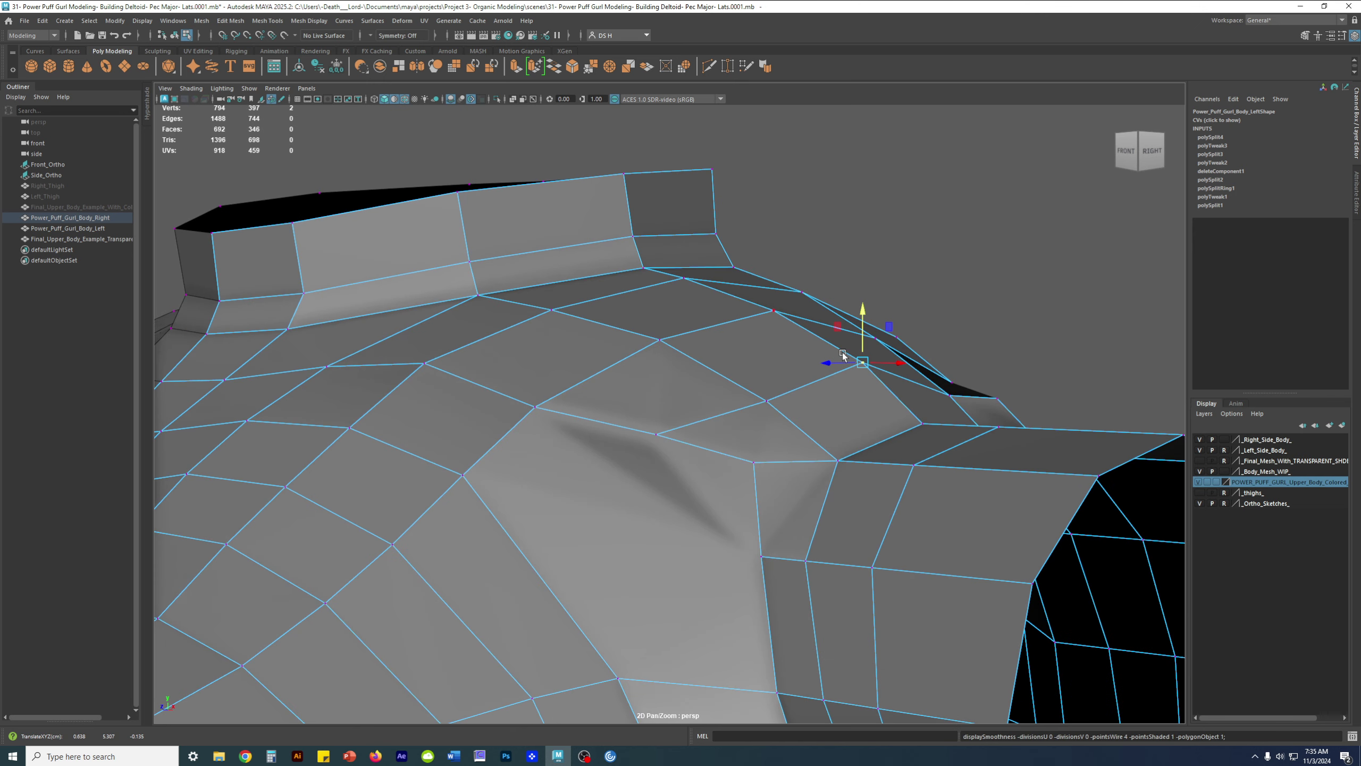